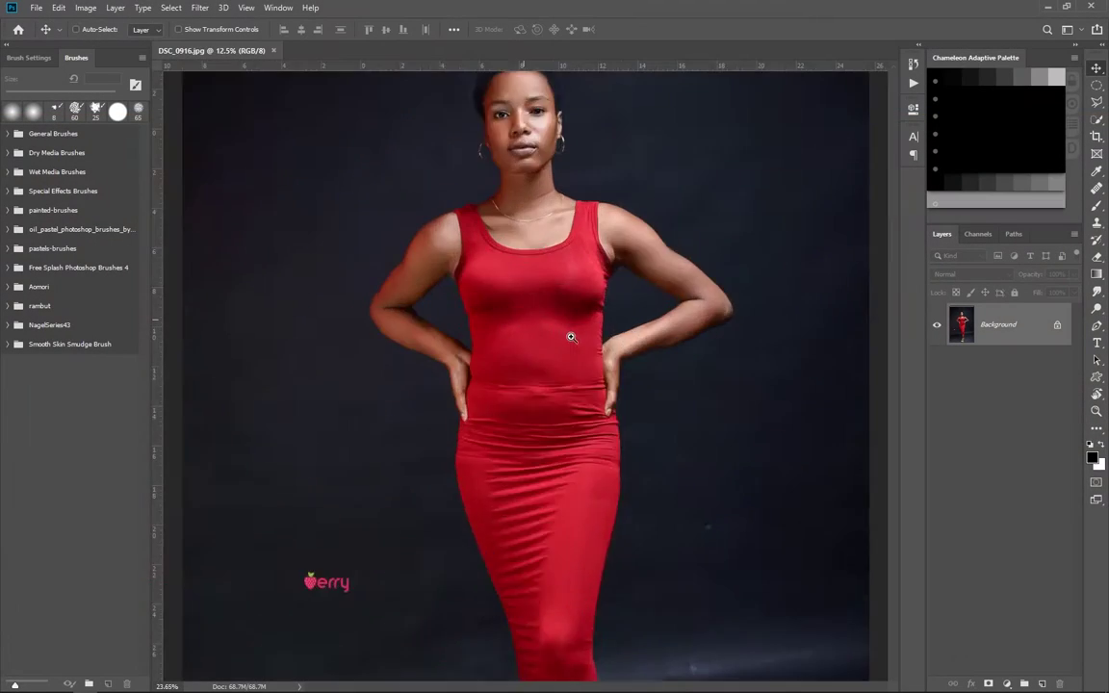
Zoom in on the woman's face in DSC_0916.jpg.
{"action": "left_click", "coordinate": [528, 417]}
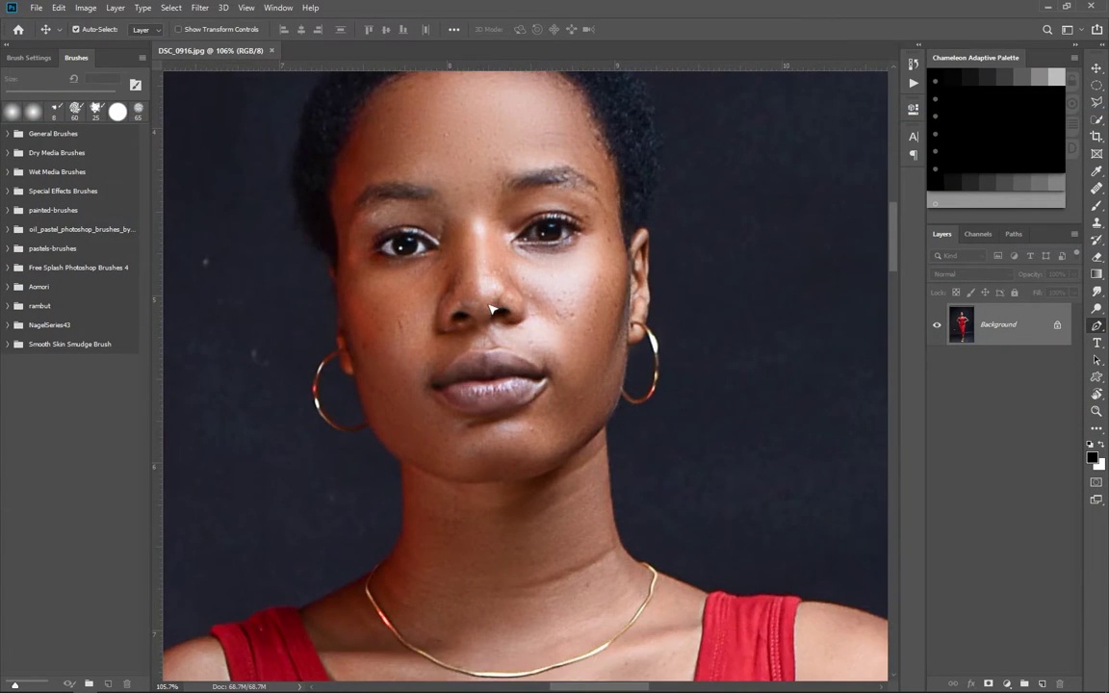
Start a Pen path on the jawline, curving around the left earring and up the cheek.
{"action": "key", "text": "p"}
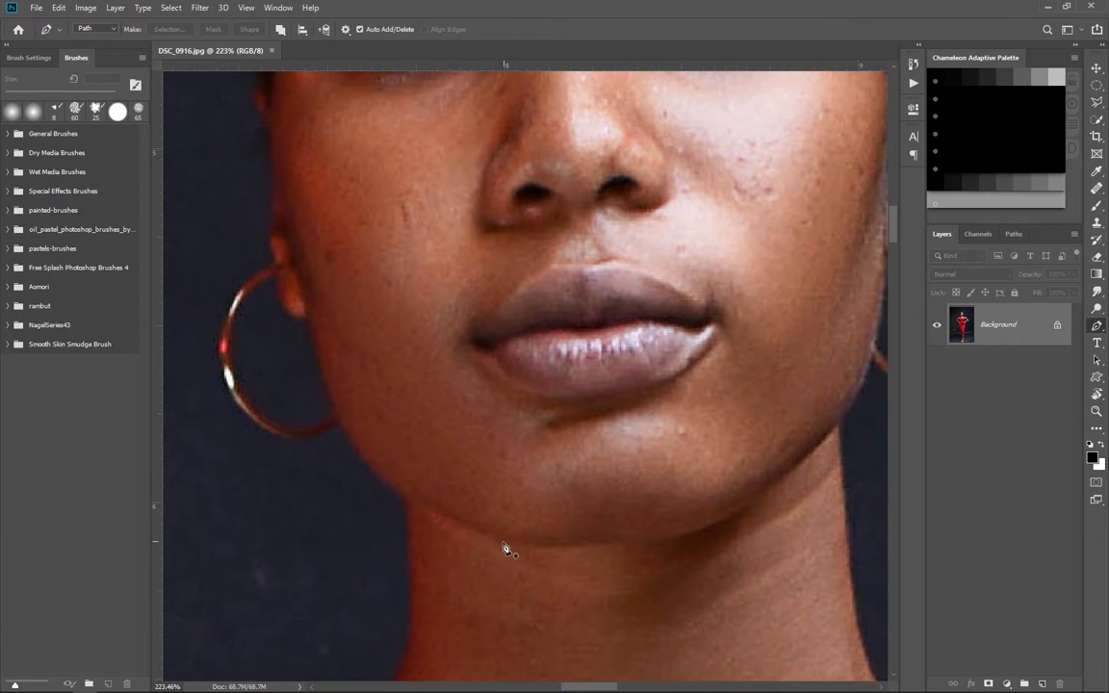
{"action": "left_click", "coordinate": [501, 541]}
{"action": "left_click", "coordinate": [390, 485]}
{"action": "left_click", "coordinate": [338, 424]}
{"action": "mouse_move", "coordinate": [337, 436]}
{"action": "left_mouse_down"}
{"action": "mouse_move", "coordinate": [406, 472]}
{"action": "mouse_move", "coordinate": [329, 465]}
{"action": "left_mouse_up"}
{"action": "left_click_drag", "start_coordinate": [292, 366], "coordinate": [300, 302]}
{"action": "left_click", "coordinate": [344, 300]}
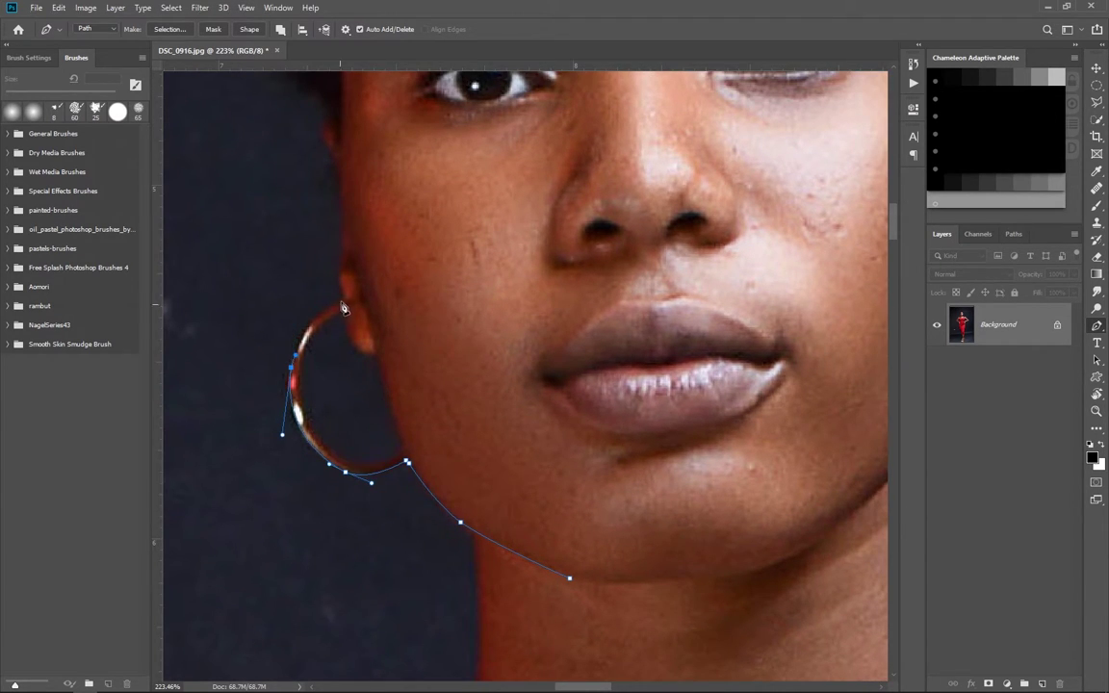
{"action": "left_click", "coordinate": [341, 269]}
{"action": "left_click_drag", "start_coordinate": [336, 163], "coordinate": [343, 333]}
{"action": "left_click", "coordinate": [343, 339]}
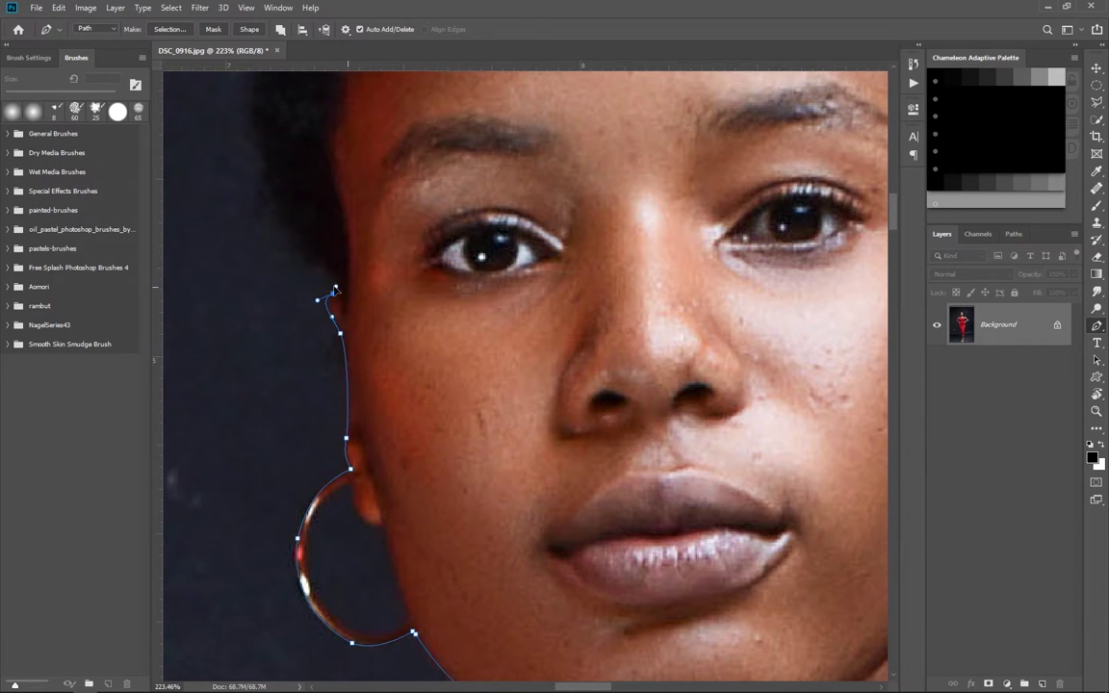
{"action": "left_click_drag", "start_coordinate": [332, 289], "coordinate": [381, 438]}
Continue the path along the hair edge and over the top of the head.
{"action": "left_click", "coordinate": [288, 318]}
{"action": "left_click_drag", "start_coordinate": [317, 178], "coordinate": [318, 294]}
{"action": "left_click", "coordinate": [318, 294]}
{"action": "left_click", "coordinate": [440, 169]}
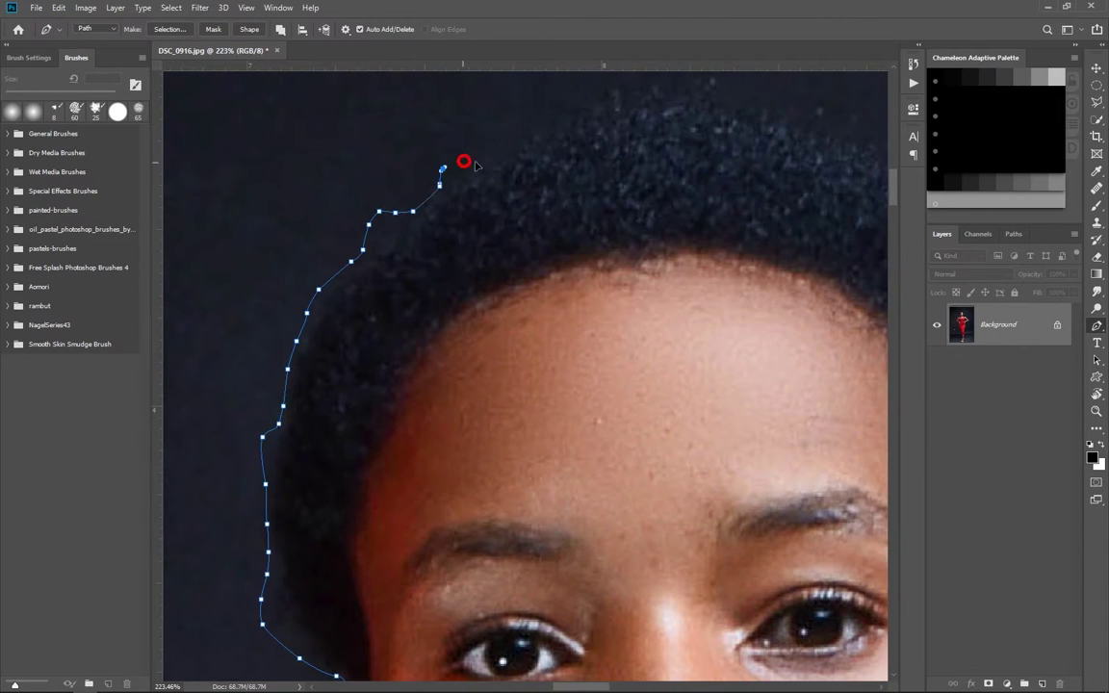
{"action": "left_click_drag", "start_coordinate": [463, 161], "coordinate": [338, 276]}
{"action": "left_click", "coordinate": [372, 257]}
{"action": "left_click", "coordinate": [484, 207]}
{"action": "left_click", "coordinate": [628, 214]}
{"action": "left_click", "coordinate": [747, 247]}
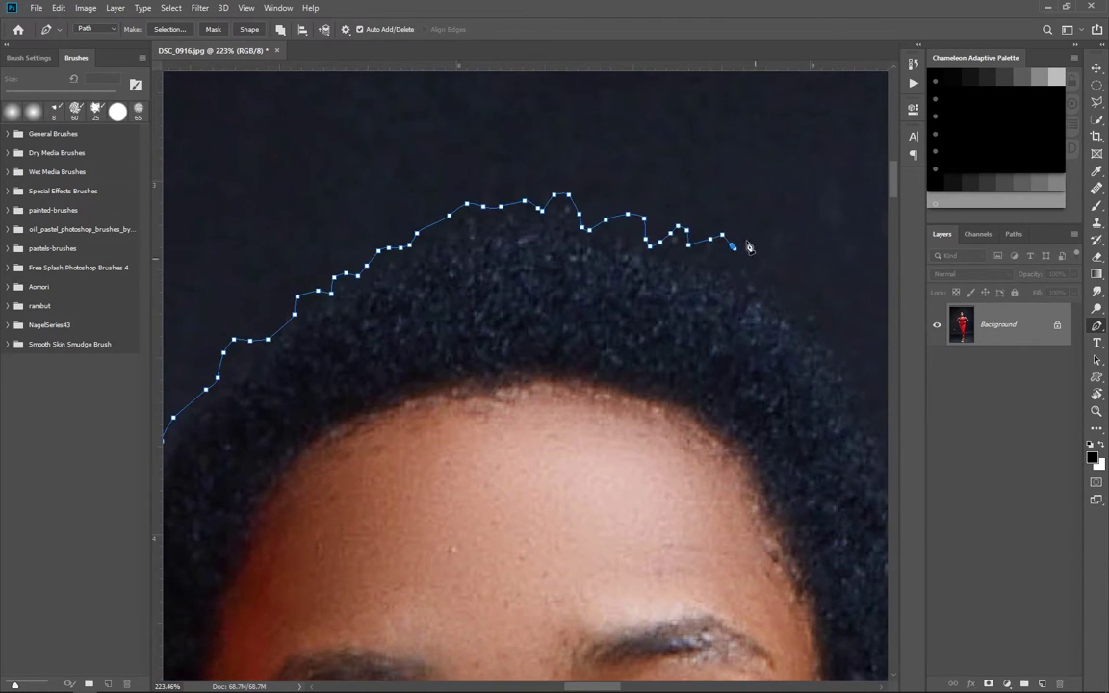
{"action": "left_click_drag", "start_coordinate": [747, 247], "coordinate": [655, 145]}
{"action": "left_click", "coordinate": [676, 319]}
{"action": "left_click", "coordinate": [737, 316]}
{"action": "left_click_drag", "start_coordinate": [768, 403], "coordinate": [732, 288]}
{"action": "left_click", "coordinate": [685, 256]}
Trace down the right hair edge, around the ear and under the earring.
{"action": "left_click", "coordinate": [712, 313]}
{"action": "left_click", "coordinate": [705, 342]}
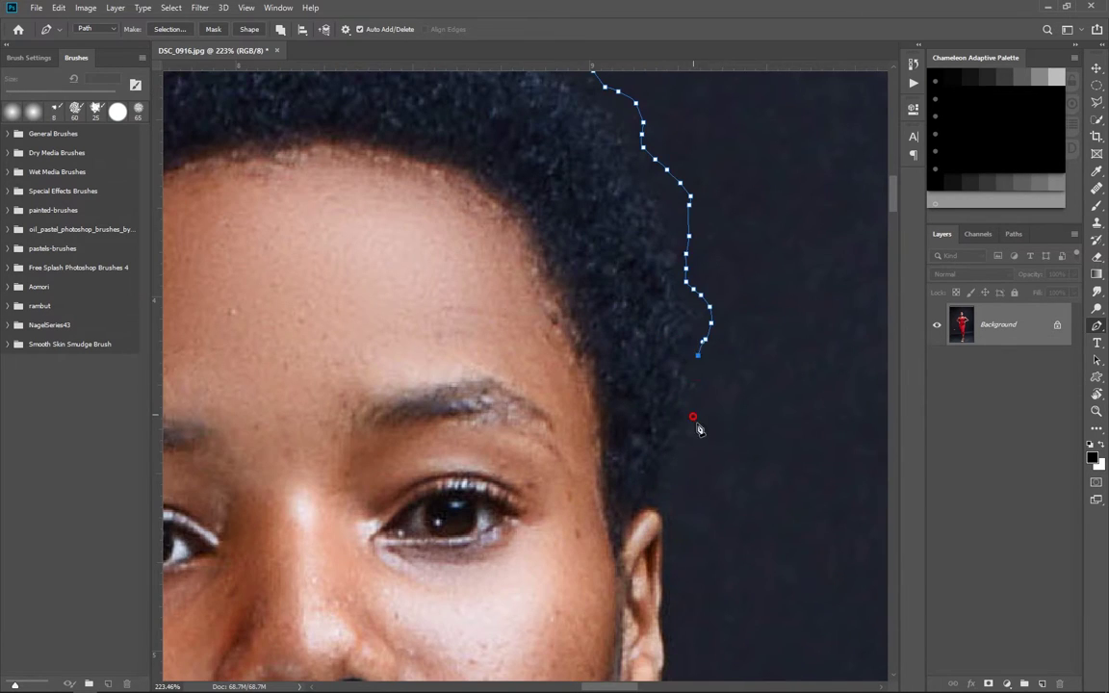
{"action": "left_click", "coordinate": [676, 476]}
{"action": "left_click_drag", "start_coordinate": [669, 495], "coordinate": [630, 307]}
{"action": "left_click", "coordinate": [626, 371]}
{"action": "left_click", "coordinate": [626, 403]}
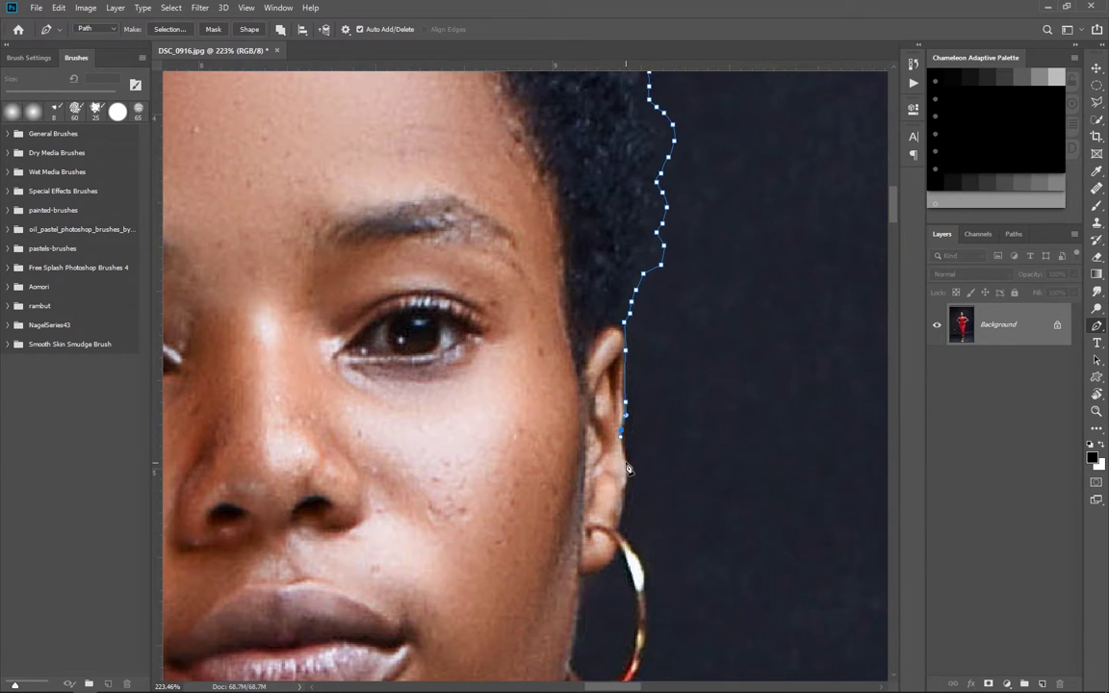
{"action": "left_click_drag", "start_coordinate": [627, 469], "coordinate": [538, 384]}
{"action": "left_click", "coordinate": [591, 377]}
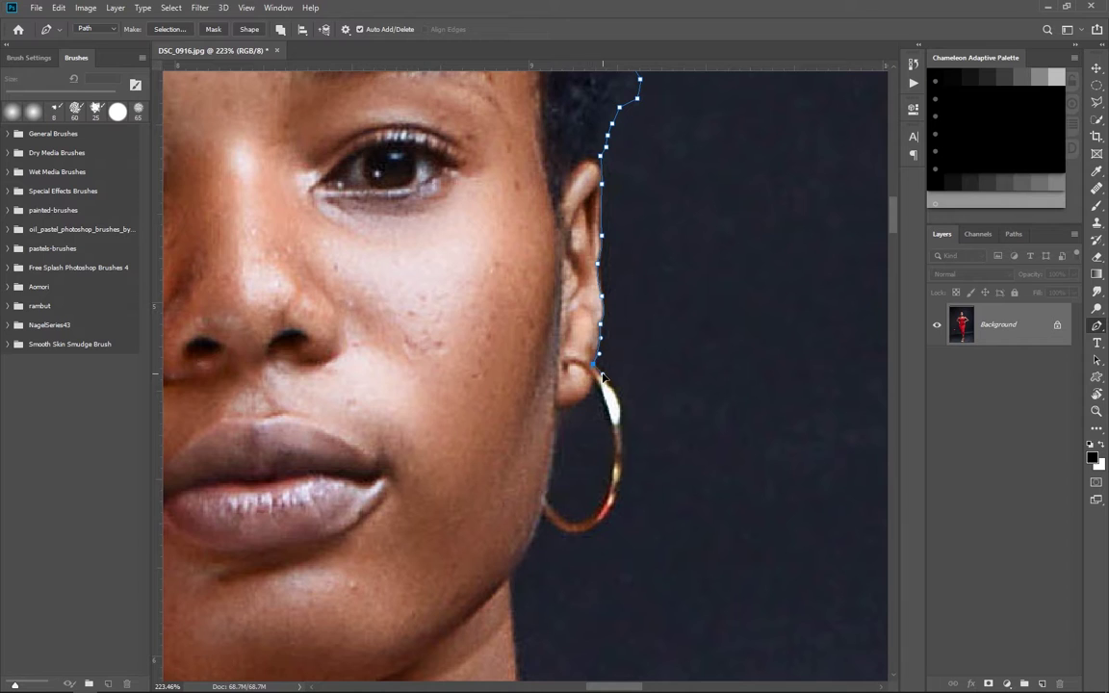
{"action": "left_click", "coordinate": [604, 519]}
{"action": "left_click_drag", "start_coordinate": [537, 526], "coordinate": [566, 552]}
{"action": "left_click_drag", "start_coordinate": [492, 512], "coordinate": [649, 294]}
Follow the jawline to the chin and close the head outline path.
{"action": "left_click", "coordinate": [664, 359]}
{"action": "left_click", "coordinate": [532, 462]}
{"action": "left_click", "coordinate": [505, 470]}
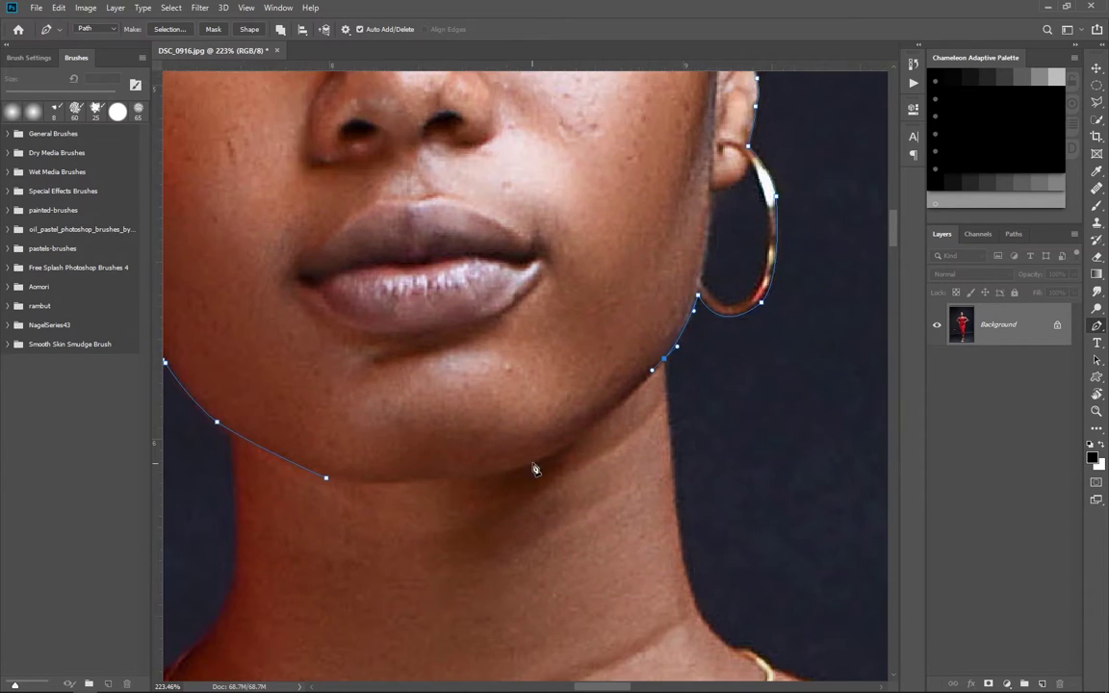
{"action": "left_click", "coordinate": [432, 484]}
{"action": "left_click", "coordinate": [380, 481]}
{"action": "left_click", "coordinate": [341, 481]}
{"action": "left_click", "coordinate": [327, 479]}
{"action": "scroll", "coordinate": [441, 403], "scroll_direction": "down", "scroll_amount": 3}
Convert the head outline path into a selection.
{"action": "right_click", "coordinate": [440, 403]}
{"action": "key", "text": "Return"}
{"action": "scroll", "coordinate": [491, 441], "scroll_direction": "up", "scroll_amount": 3}
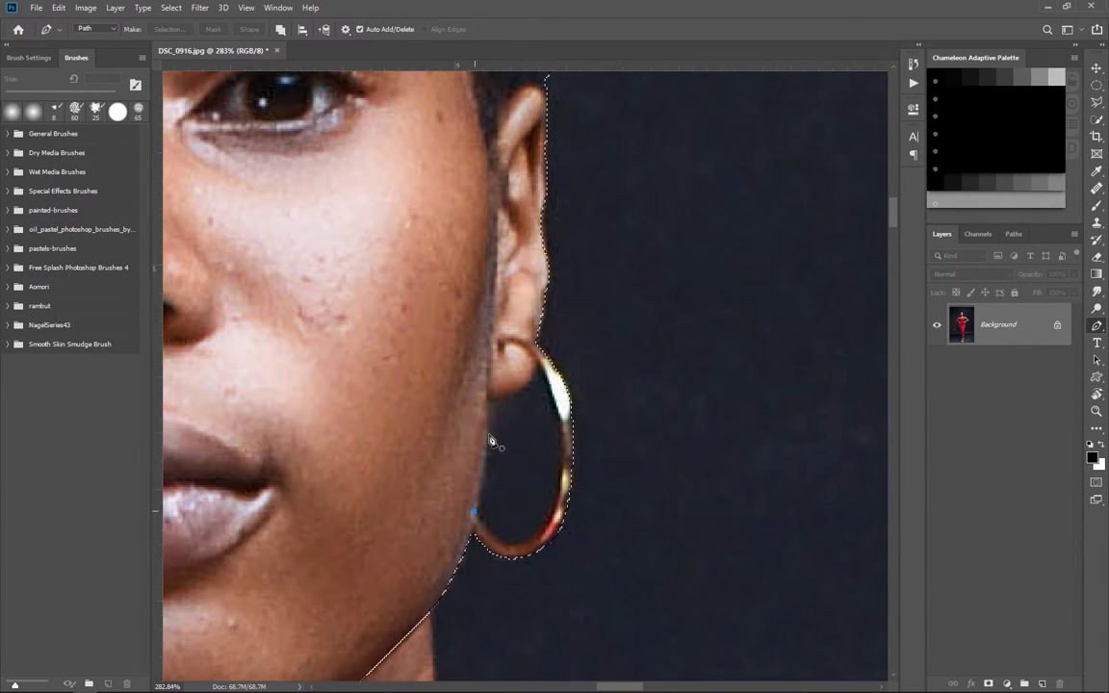
Trace a closed path around the first earring's inner hole.
{"action": "left_click", "coordinate": [487, 397]}
{"action": "left_click", "coordinate": [535, 364]}
{"action": "left_click", "coordinate": [557, 411]}
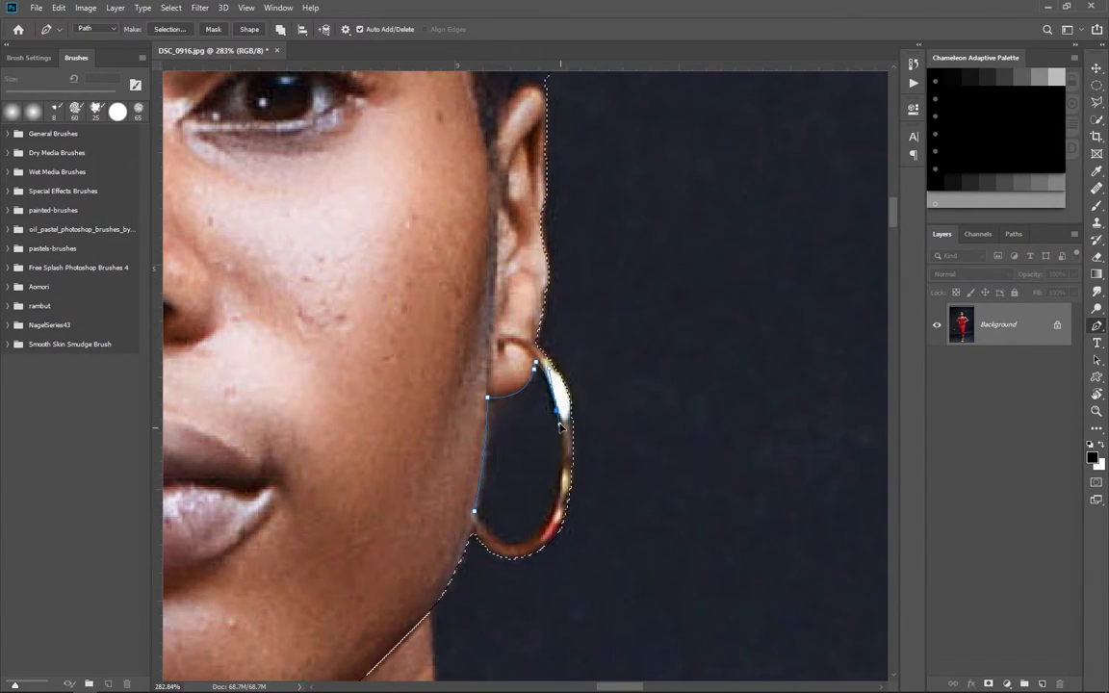
{"action": "left_click", "coordinate": [559, 491]}
{"action": "left_click", "coordinate": [520, 543]}
{"action": "left_click", "coordinate": [474, 511]}
Trace the second earring's inner hole and subtract both holes from the selection.
{"action": "scroll", "coordinate": [613, 433], "scroll_direction": "left", "scroll_amount": 10}
{"action": "scroll", "coordinate": [539, 443], "scroll_direction": "up", "scroll_amount": 1}
{"action": "left_click", "coordinate": [444, 368]}
{"action": "left_click", "coordinate": [411, 381]}
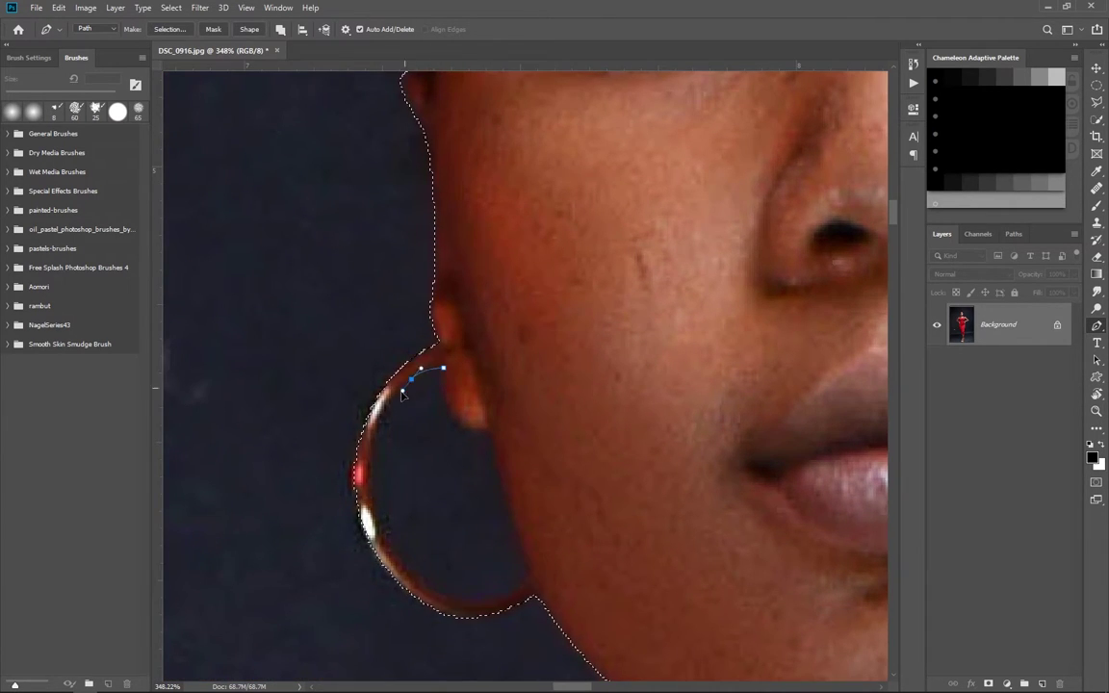
{"action": "mouse_move", "coordinate": [378, 525]}
{"action": "left_mouse_down"}
{"action": "mouse_move", "coordinate": [390, 569]}
{"action": "mouse_move", "coordinate": [445, 595]}
{"action": "left_mouse_up"}
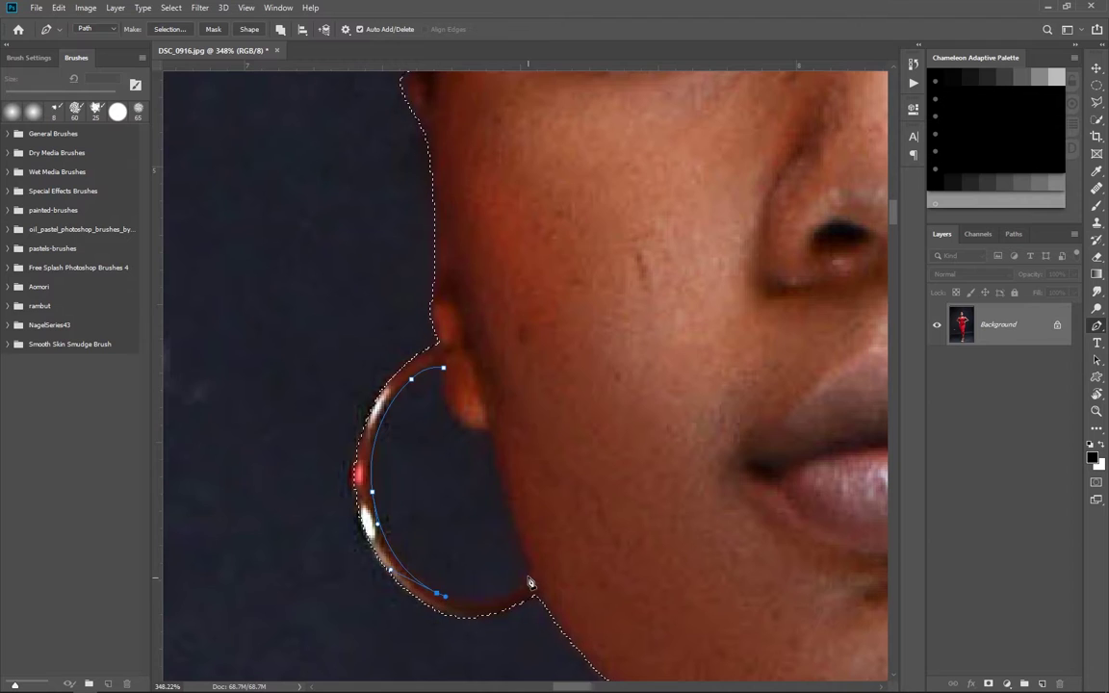
{"action": "left_click_drag", "start_coordinate": [528, 571], "coordinate": [540, 526]}
{"action": "left_click", "coordinate": [485, 433]}
{"action": "left_click", "coordinate": [444, 368]}
{"action": "key", "text": "ctrl+Return"}
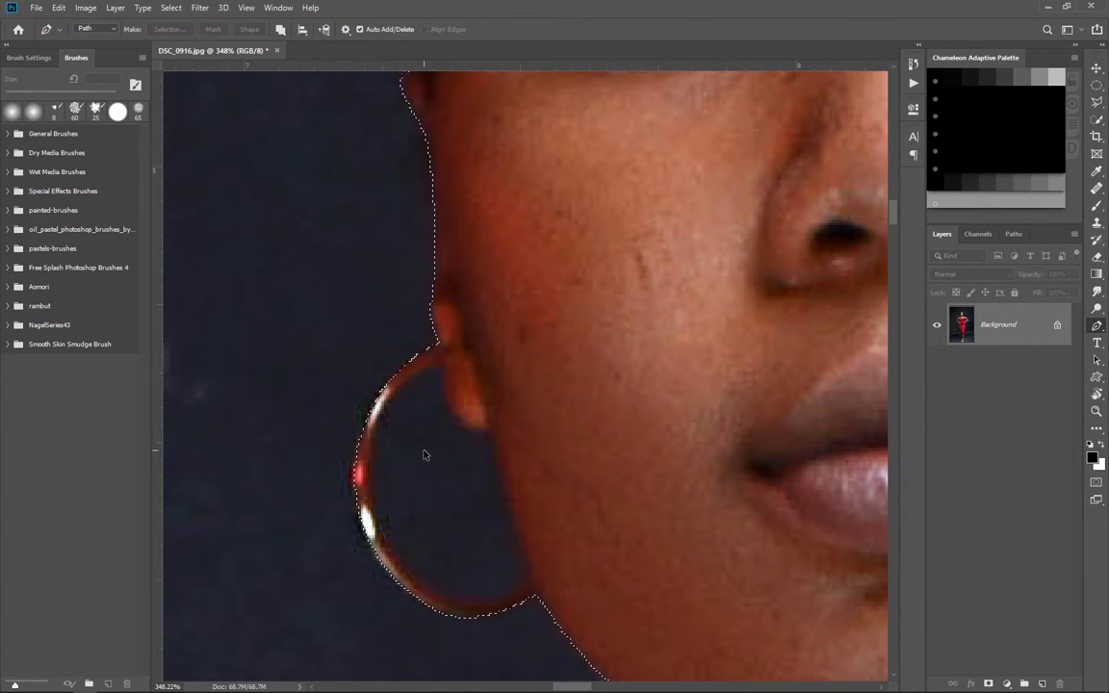
{"action": "scroll", "coordinate": [423, 454], "scroll_direction": "down", "scroll_amount": 5}
{"action": "scroll", "coordinate": [737, 325], "scroll_direction": "up", "scroll_amount": 1}
In Select and Mask, show the red overlay and refine the hair with an enlarged Refine Edge Brush.
{"action": "key", "text": "w"}
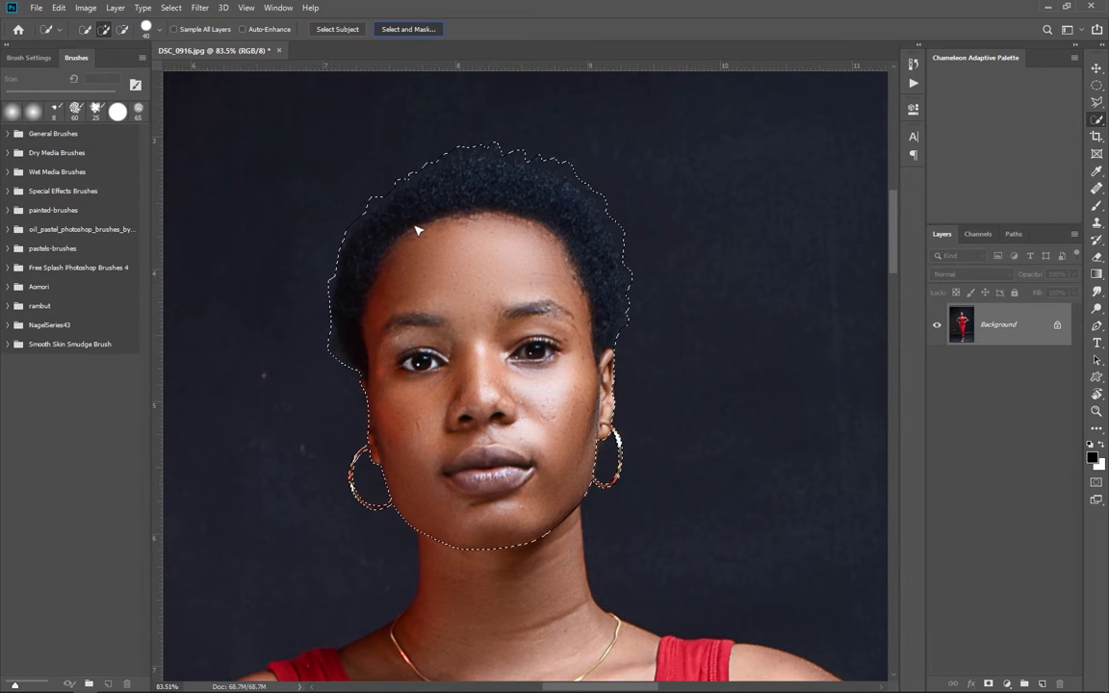
{"action": "key", "text": "alt+ctrl+r"}
{"action": "key", "text": "v"}
{"action": "scroll", "coordinate": [322, 302], "scroll_direction": "up", "scroll_amount": 2}
{"action": "key", "text": "b"}
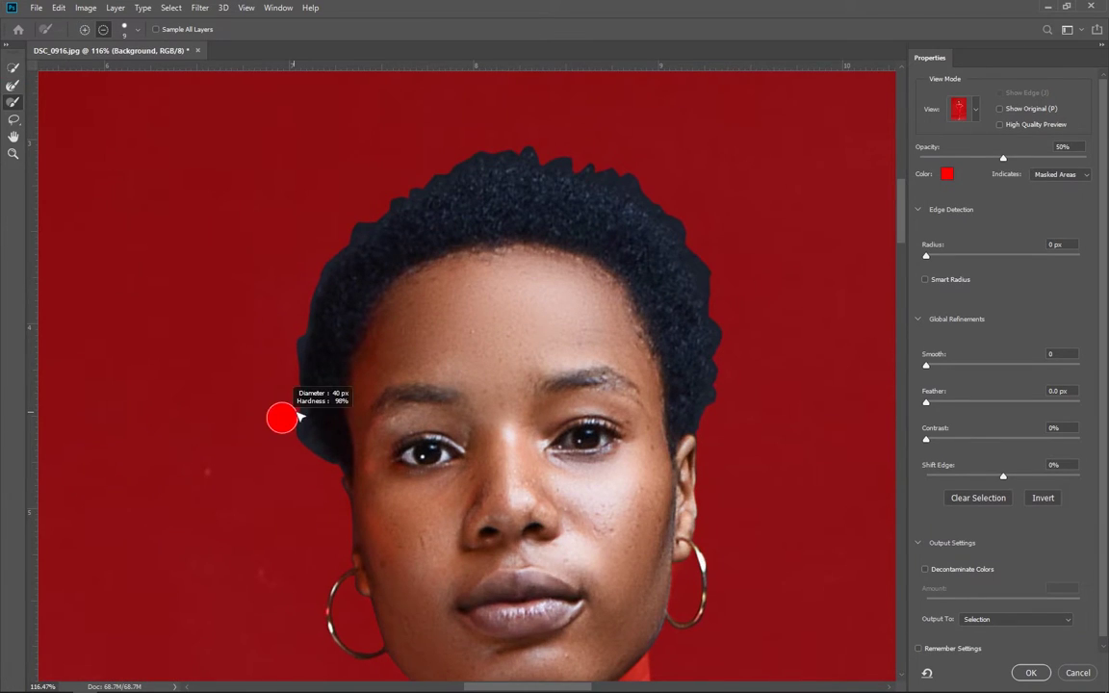
{"action": "mouse_move", "coordinate": [298, 417]}
{"action": "left_mouse_down"}
{"action": "mouse_move", "coordinate": [330, 433]}
{"action": "mouse_move", "coordinate": [292, 366]}
{"action": "mouse_move", "coordinate": [346, 228]}
{"action": "mouse_move", "coordinate": [460, 161]}
{"action": "mouse_move", "coordinate": [350, 240]}
{"action": "mouse_move", "coordinate": [465, 227]}
{"action": "mouse_move", "coordinate": [527, 159]}
{"action": "mouse_move", "coordinate": [576, 169]}
{"action": "mouse_move", "coordinate": [720, 293]}
{"action": "left_mouse_up"}
{"action": "key", "text": "r"}
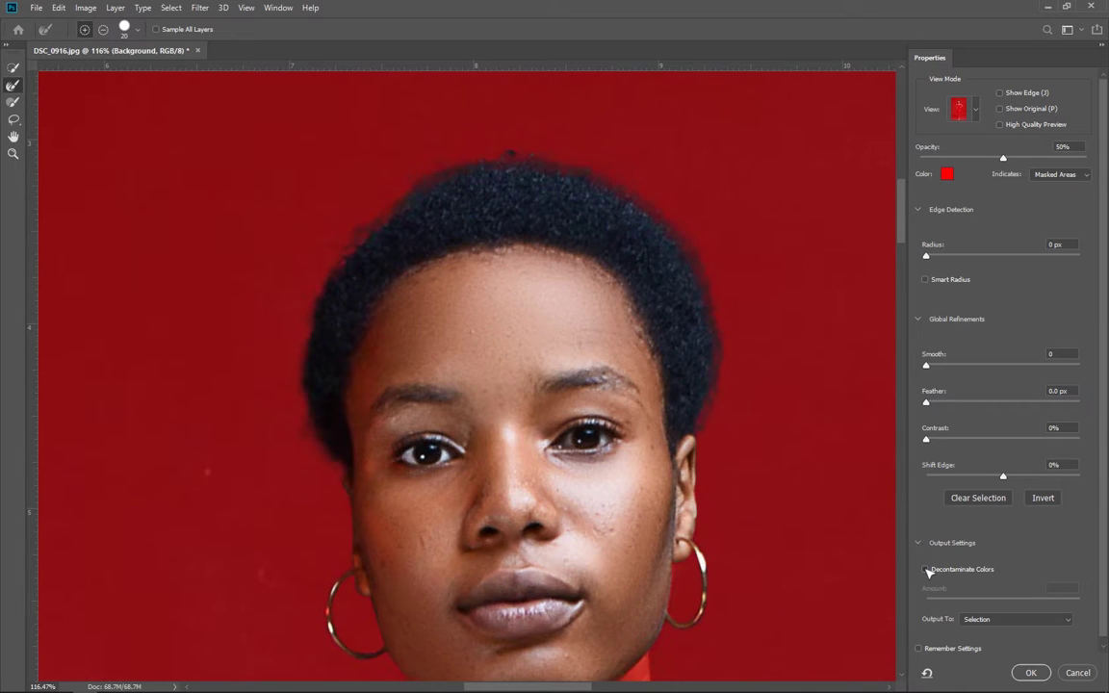
Enable Decontaminate Colors, set overlay opacity to 79%, and output to a new masked layer.
{"action": "left_click", "coordinate": [925, 569]}
{"action": "scroll", "coordinate": [705, 408], "scroll_direction": "down", "scroll_amount": 1}
{"action": "left_click_drag", "start_coordinate": [1064, 158], "coordinate": [1054, 159]}
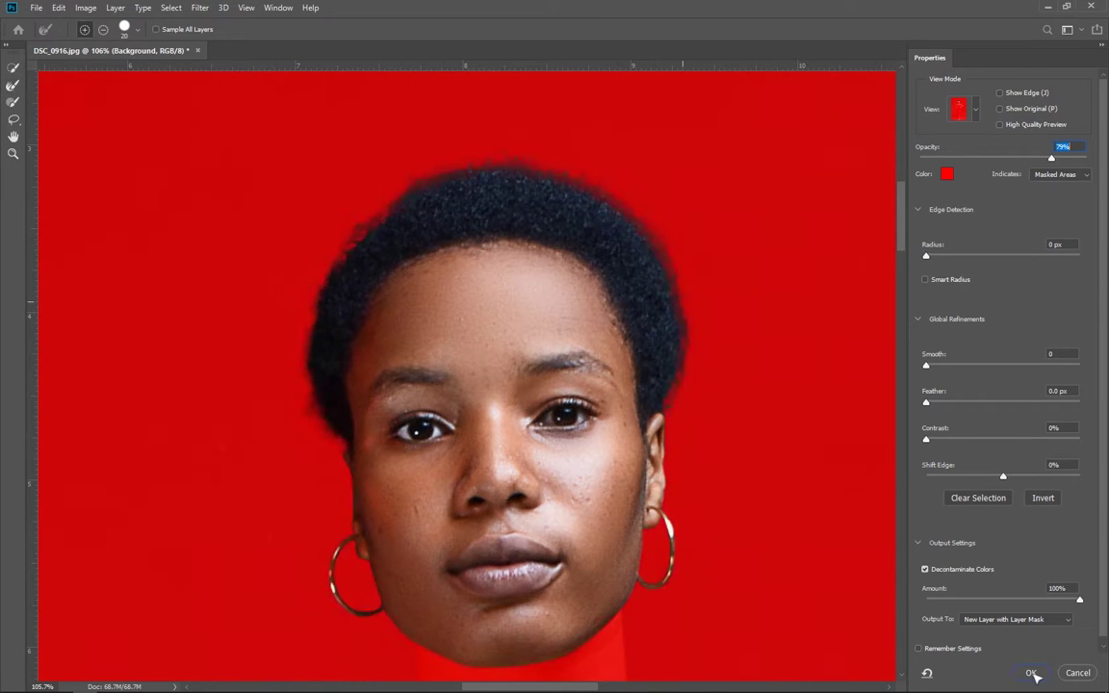
{"action": "left_click", "coordinate": [1031, 673]}
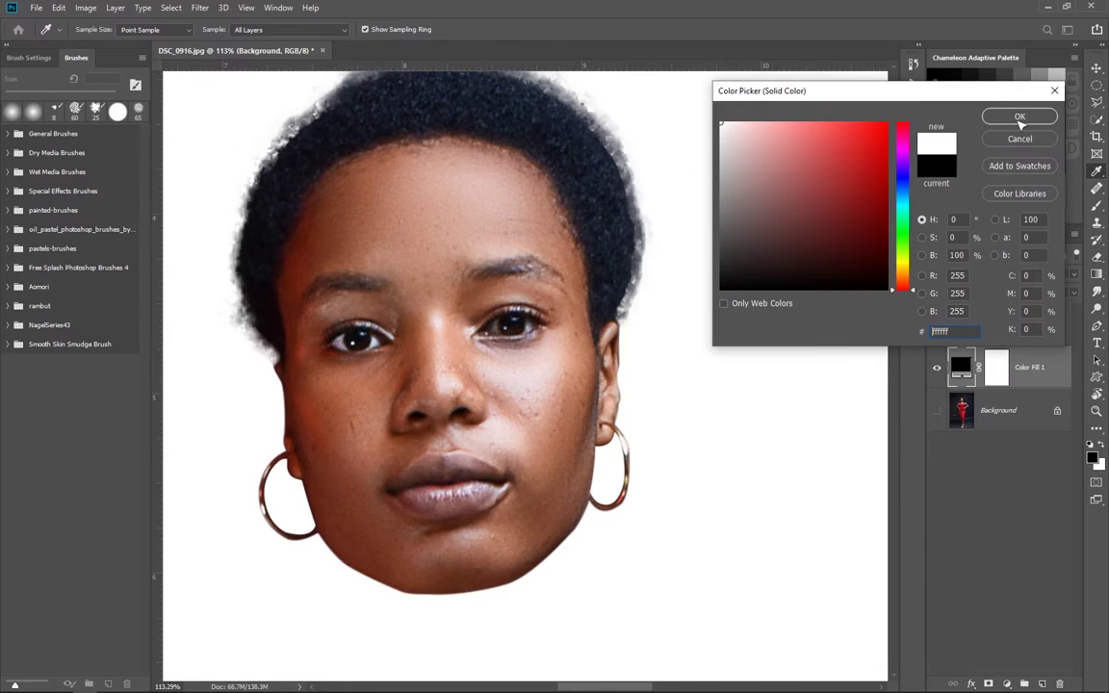
Confirm white as the fill colour for the layer behind the head.
{"action": "left_click", "coordinate": [1020, 118]}
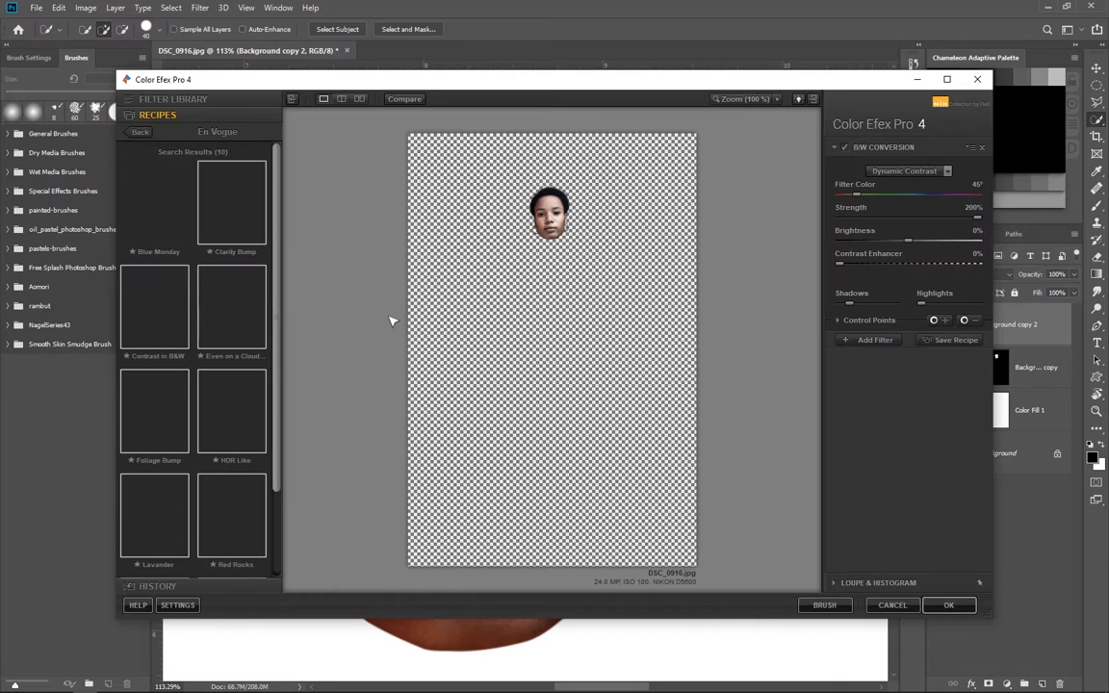
Apply the HDR Like recipe with Detail Extractor at 78% and Contrast at 53%.
{"action": "left_click", "coordinate": [552, 220]}
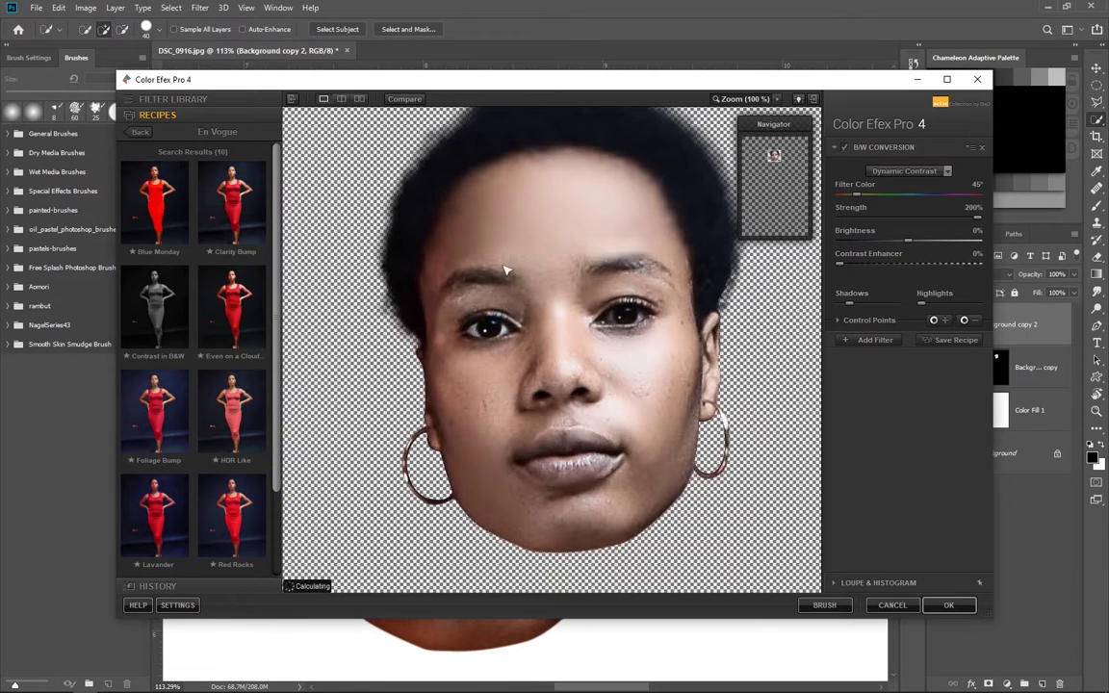
{"action": "scroll", "coordinate": [256, 306], "scroll_direction": "down", "scroll_amount": 2}
{"action": "left_click", "coordinate": [252, 332]}
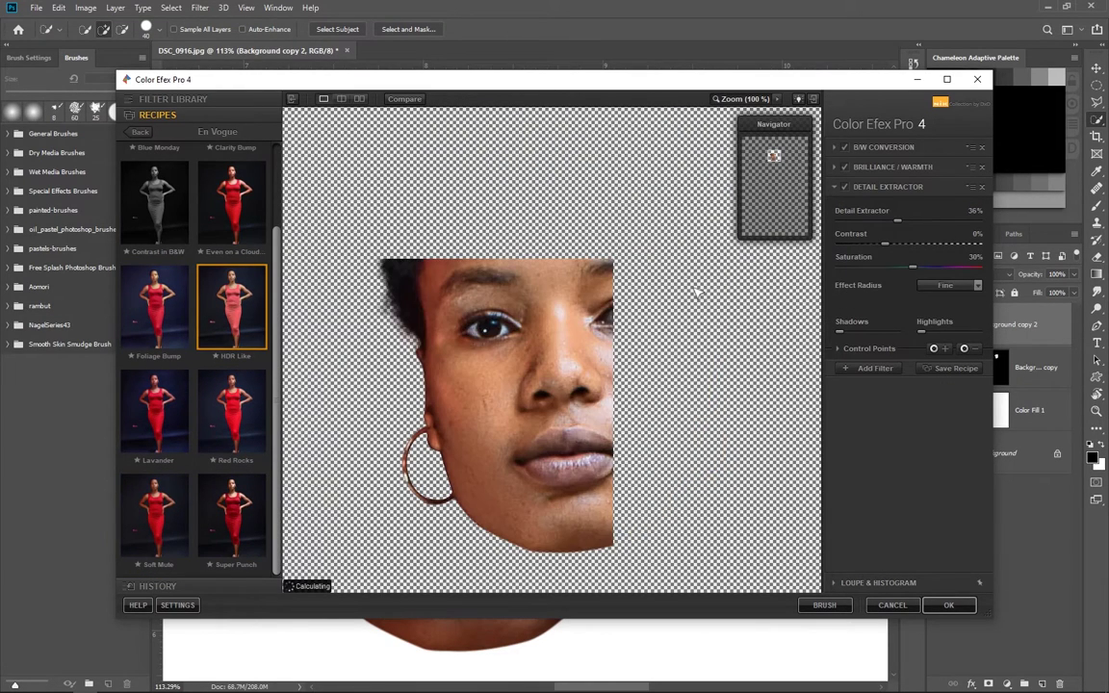
{"action": "left_click_drag", "start_coordinate": [897, 220], "coordinate": [983, 227]}
{"action": "left_click_drag", "start_coordinate": [889, 245], "coordinate": [934, 245]}
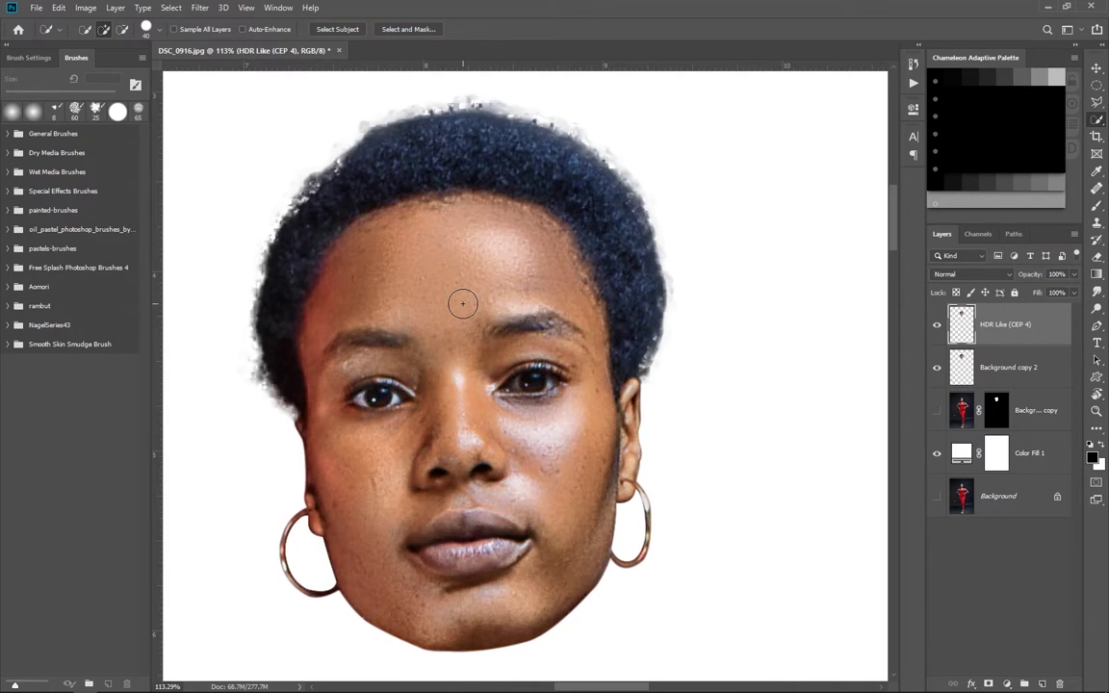
Duplicate the HDR Like layer and smudge the forehead with a 45 px brush at 30% strength.
{"action": "key", "text": "ctrl+j"}
{"action": "scroll", "coordinate": [462, 304], "scroll_direction": "up", "scroll_amount": 3}
{"action": "key", "text": "r"}
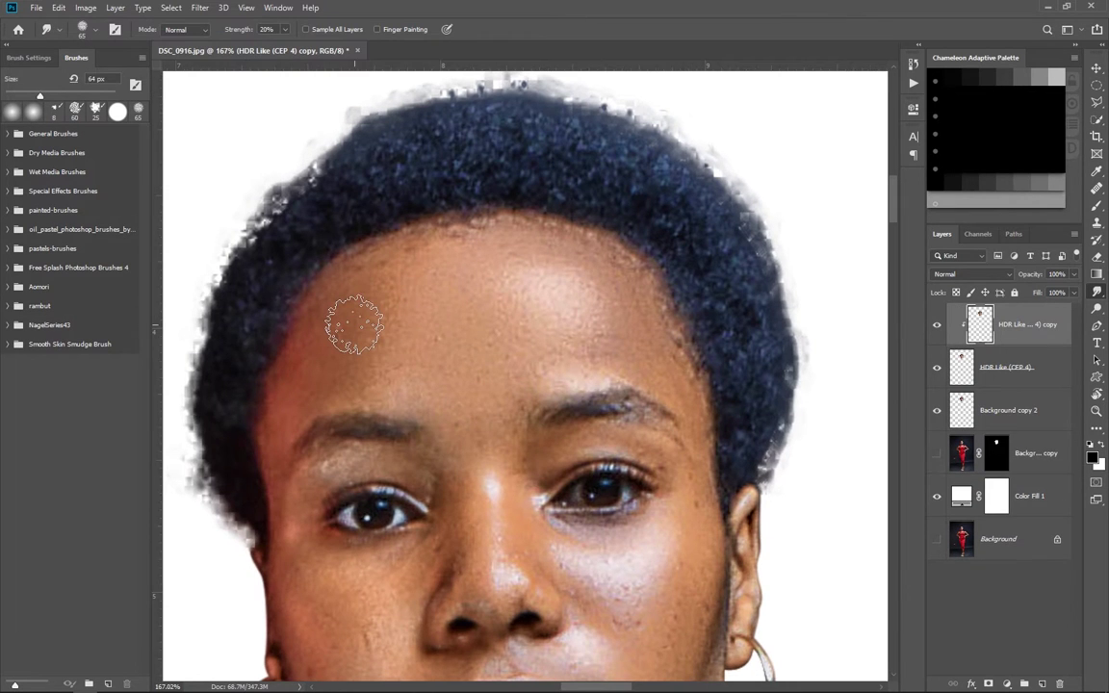
{"action": "key", "text": "bracketleft"}
{"action": "key", "text": "bracketleft"}
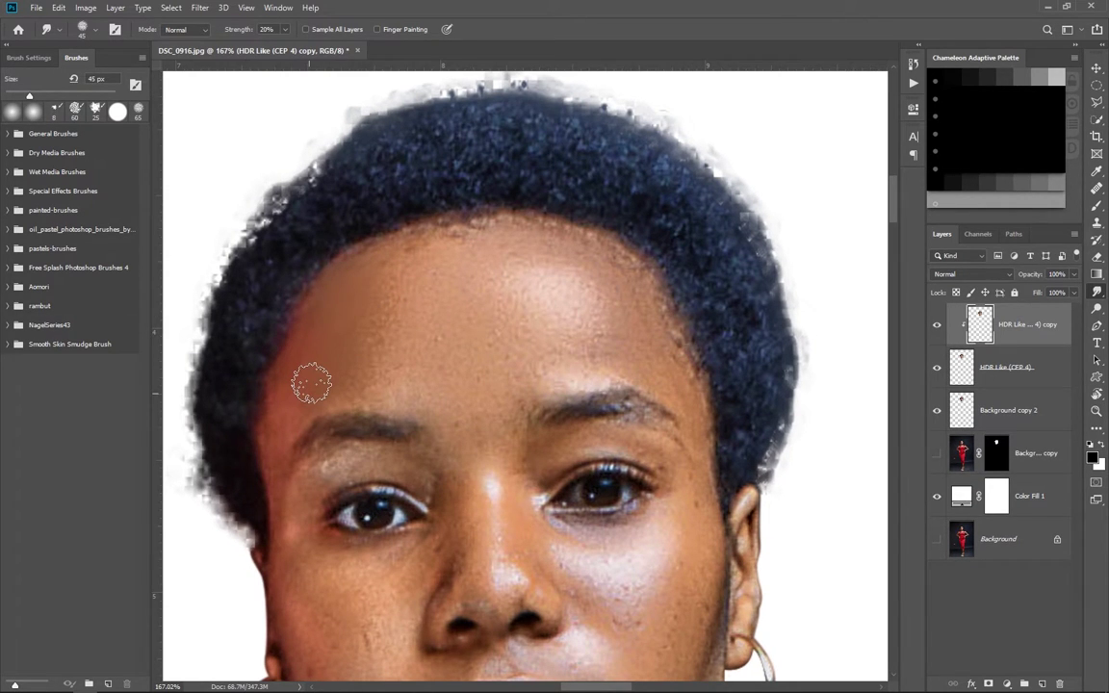
{"action": "left_click_drag", "start_coordinate": [311, 383], "coordinate": [299, 367]}
{"action": "left_click_drag", "start_coordinate": [238, 29], "coordinate": [248, 32]}
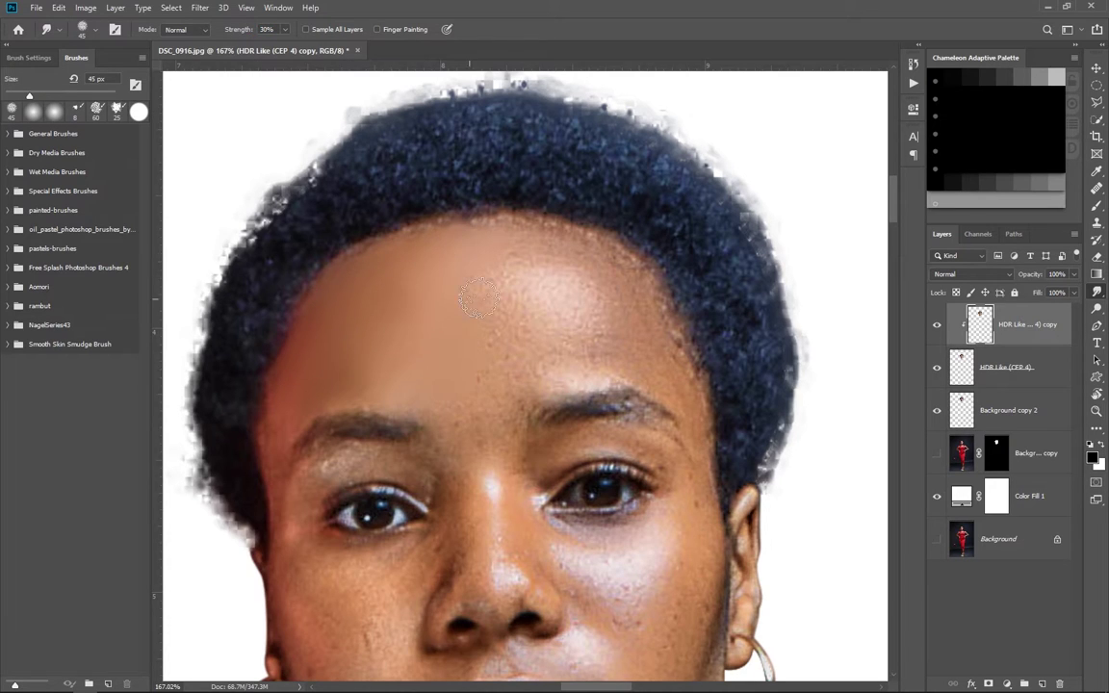
{"action": "left_click_drag", "start_coordinate": [441, 268], "coordinate": [421, 235]}
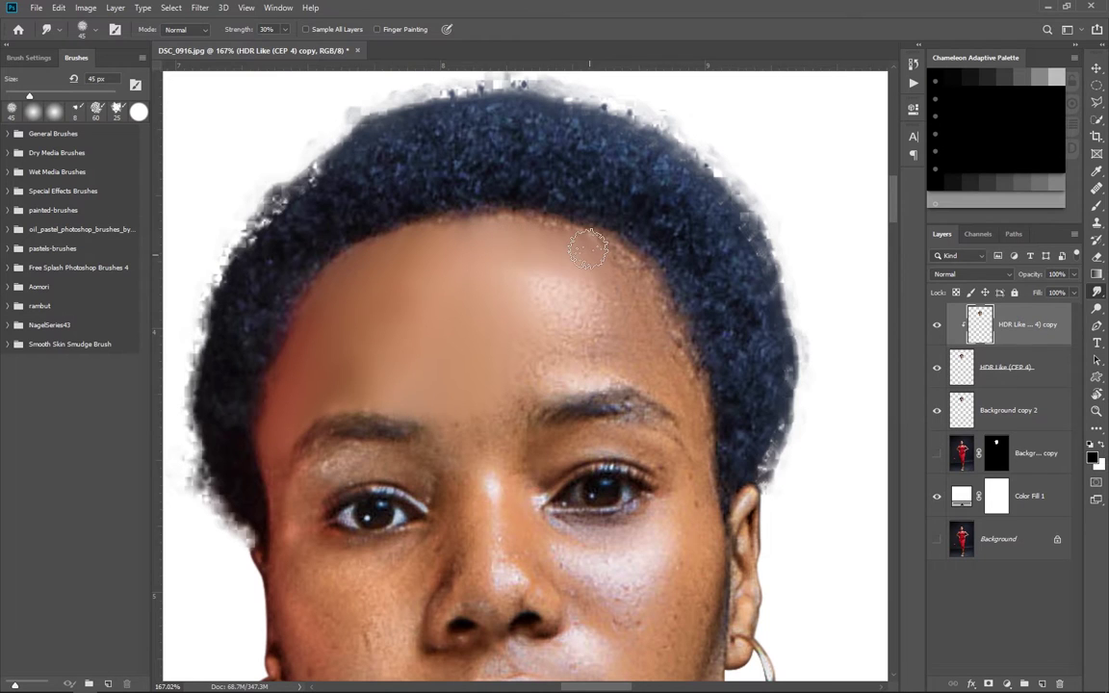
{"action": "left_click_drag", "start_coordinate": [641, 295], "coordinate": [573, 281]}
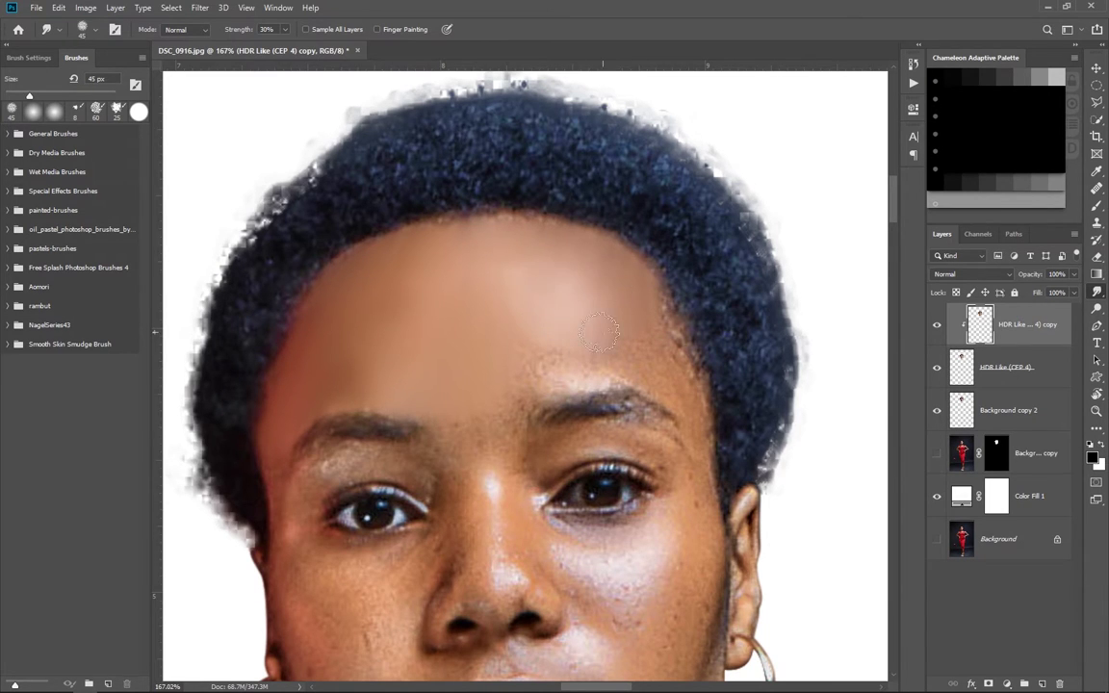
With a 35 px brush, smudge the inner brow, the nose bridge and below the right eye.
{"action": "left_click_drag", "start_coordinate": [625, 326], "coordinate": [583, 298]}
{"action": "key", "text": "bracketleft"}
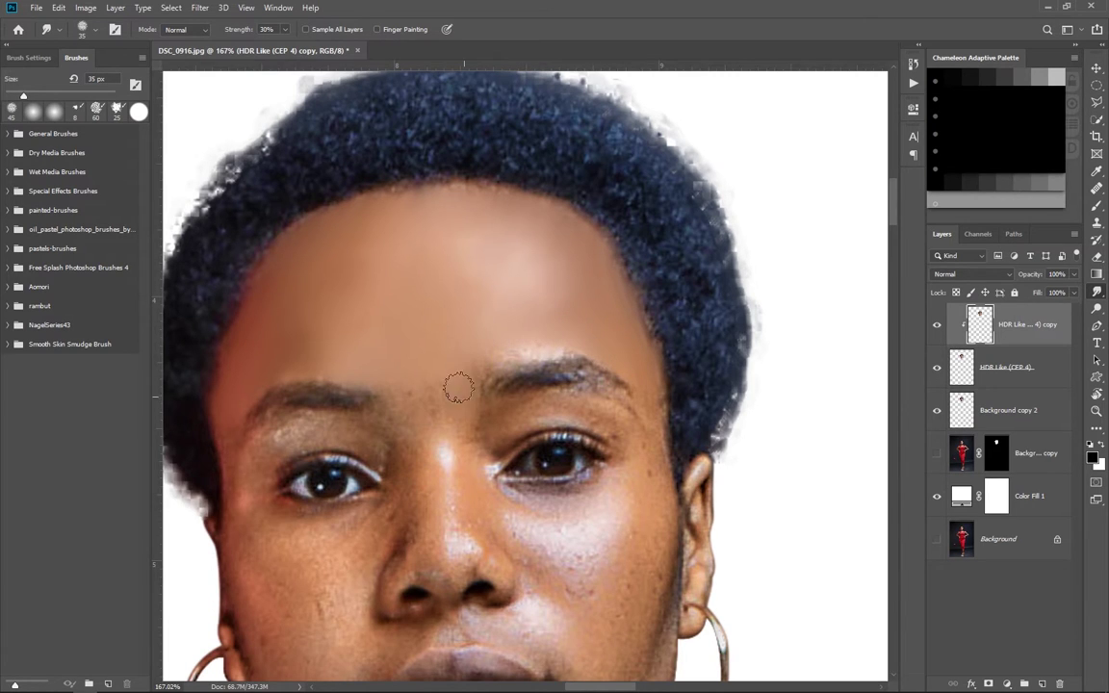
{"action": "left_click_drag", "start_coordinate": [423, 428], "coordinate": [447, 398]}
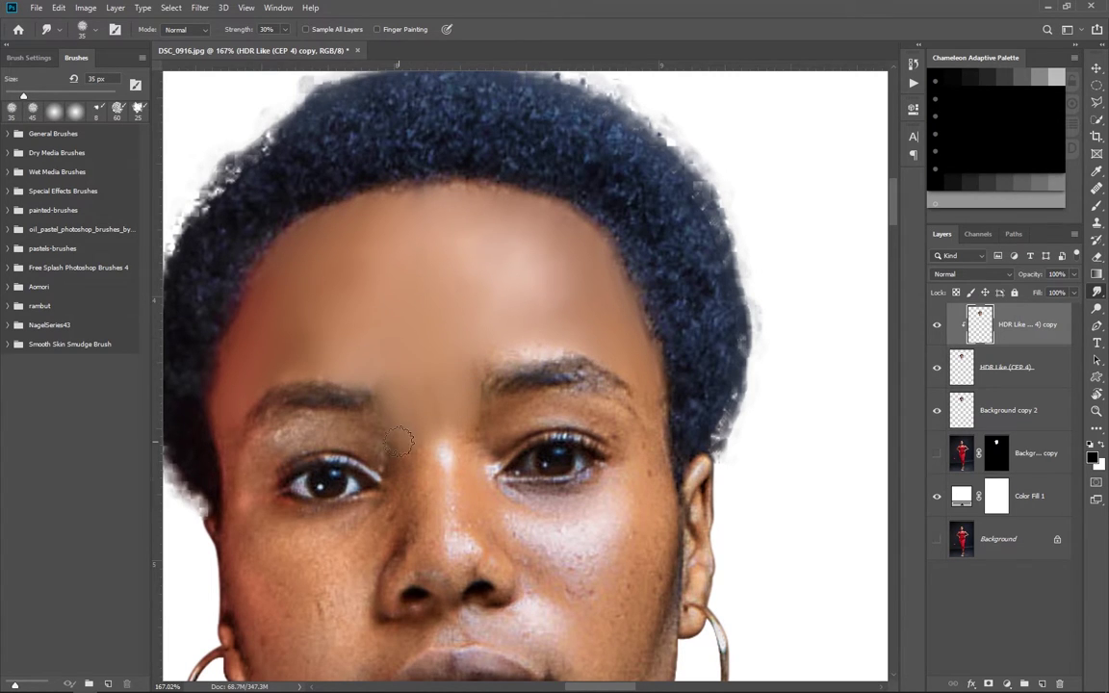
{"action": "left_click_drag", "start_coordinate": [459, 550], "coordinate": [465, 465]}
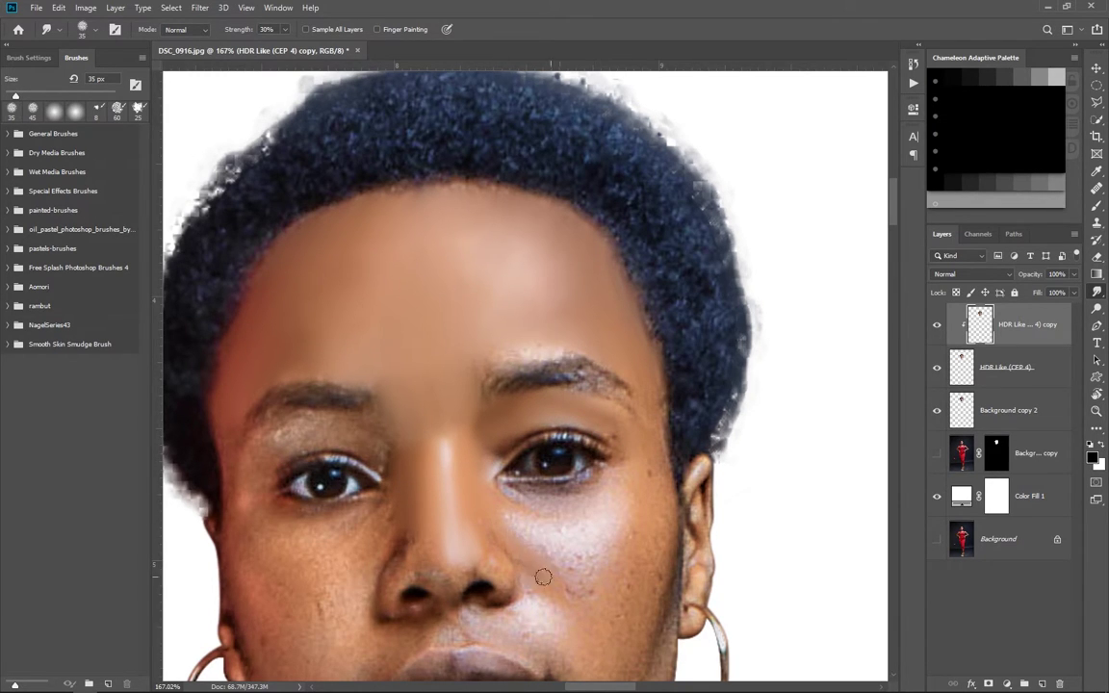
{"action": "left_click_drag", "start_coordinate": [515, 510], "coordinate": [593, 571]}
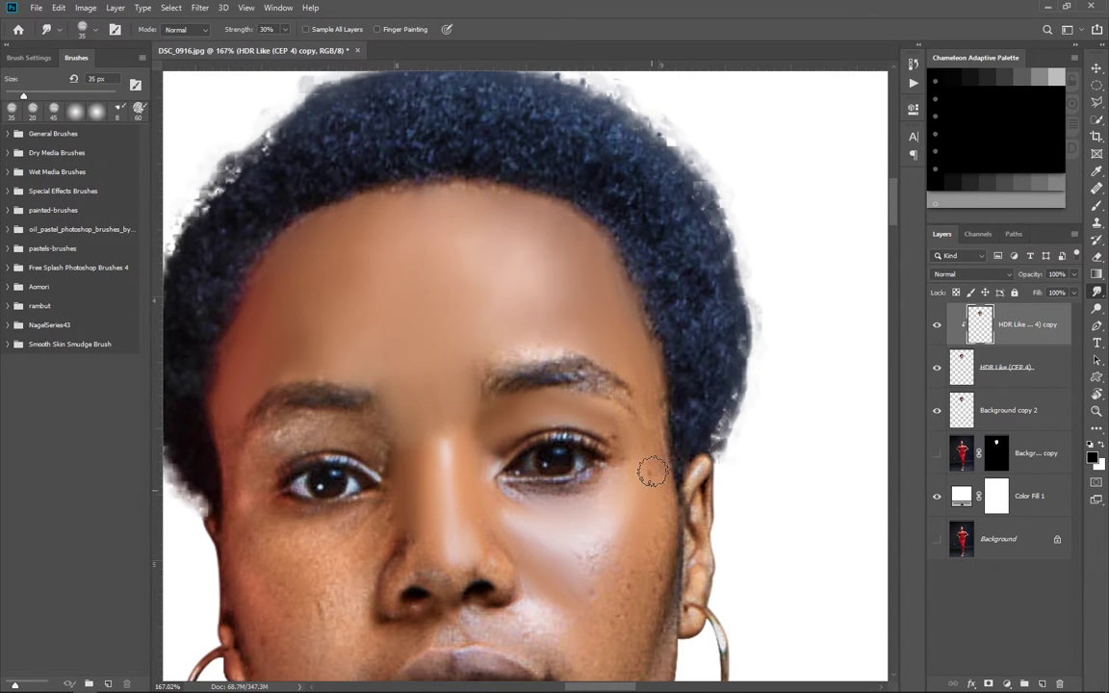
Smudge the cheek spots, the jaw near the chin and the nose tip, shrinking the brush to 15 px.
{"action": "scroll", "coordinate": [640, 452], "scroll_direction": "down", "scroll_amount": 3}
{"action": "scroll", "coordinate": [639, 441], "scroll_direction": "down", "scroll_amount": 1}
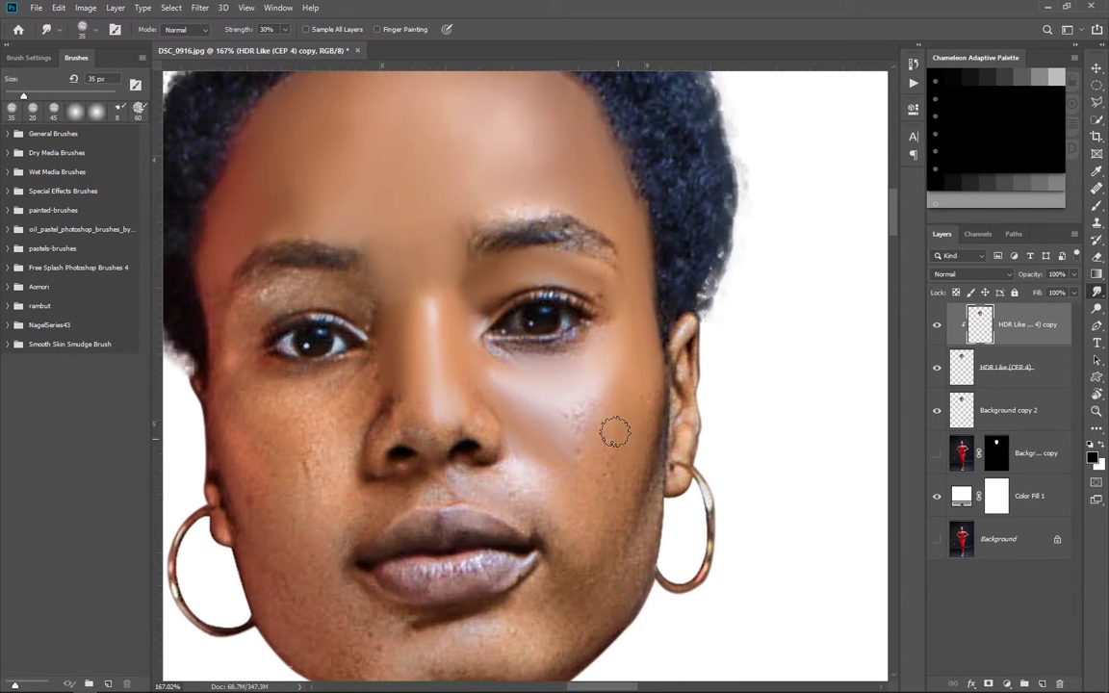
{"action": "left_click_drag", "start_coordinate": [607, 398], "coordinate": [597, 456]}
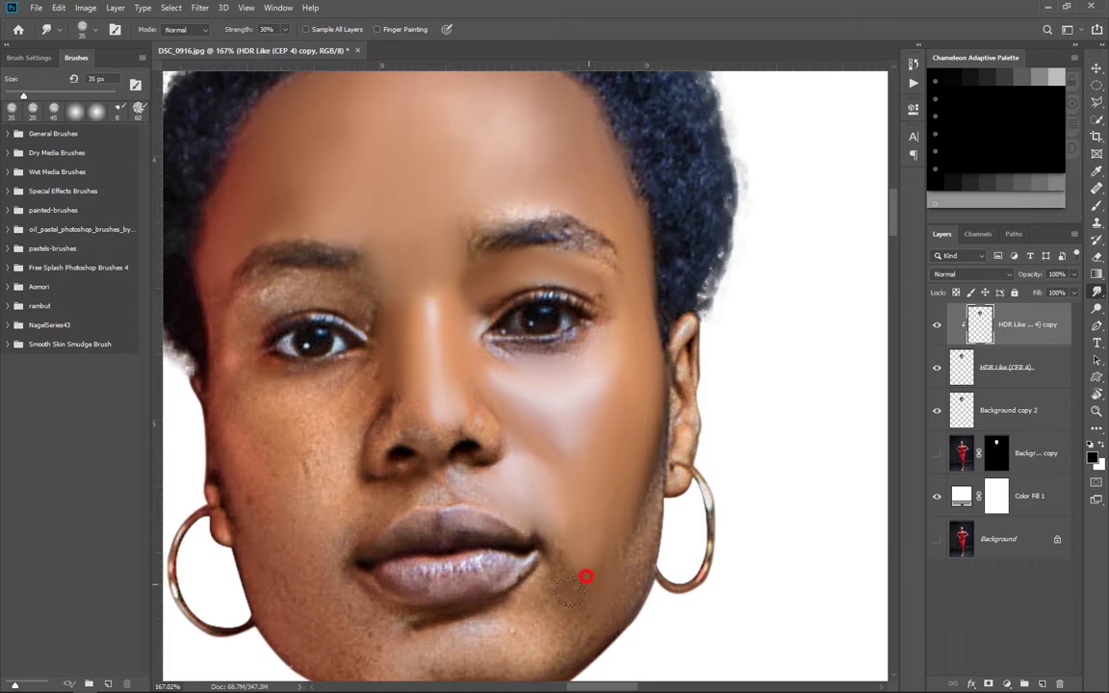
{"action": "left_click_drag", "start_coordinate": [569, 591], "coordinate": [583, 581]}
{"action": "scroll", "coordinate": [655, 474], "scroll_direction": "down", "scroll_amount": 3}
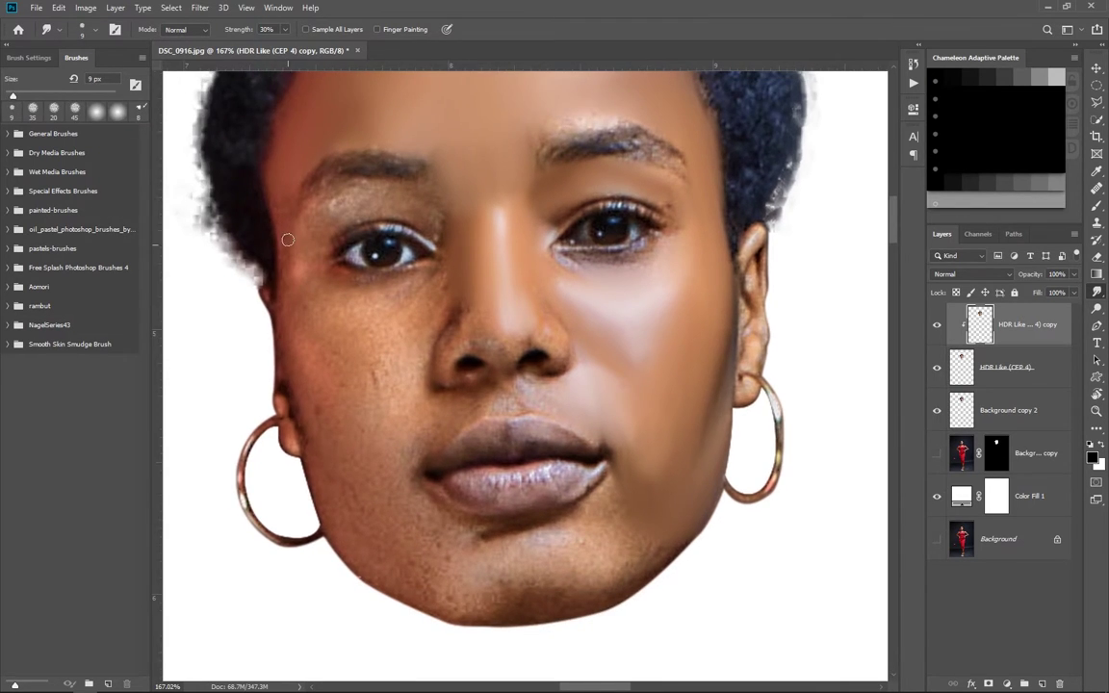
{"action": "key", "text": "bracketright"}
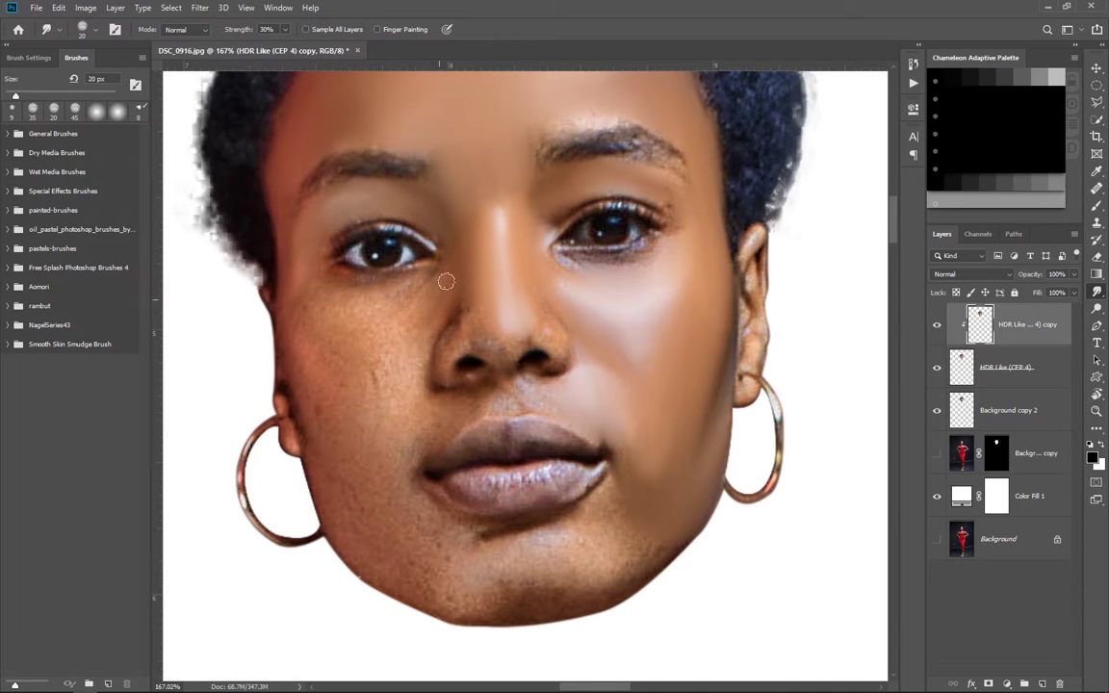
{"action": "scroll", "coordinate": [433, 295], "scroll_direction": "up", "scroll_amount": 1}
{"action": "scroll", "coordinate": [394, 331], "scroll_direction": "left", "scroll_amount": 2}
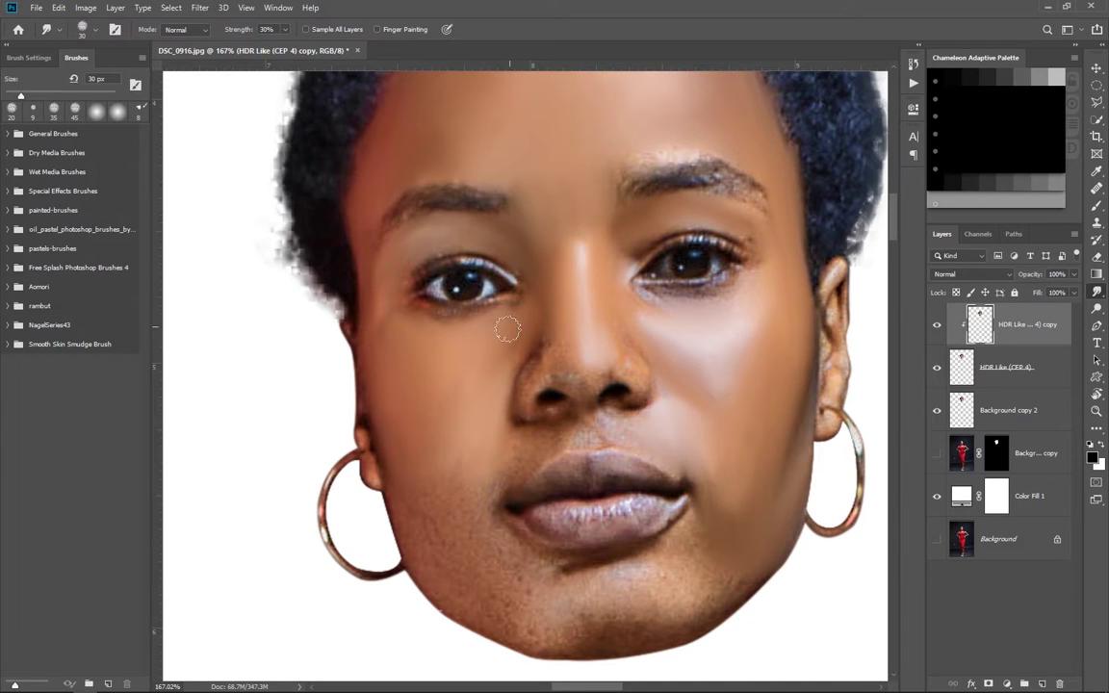
{"action": "key", "text": "bracketleft"}
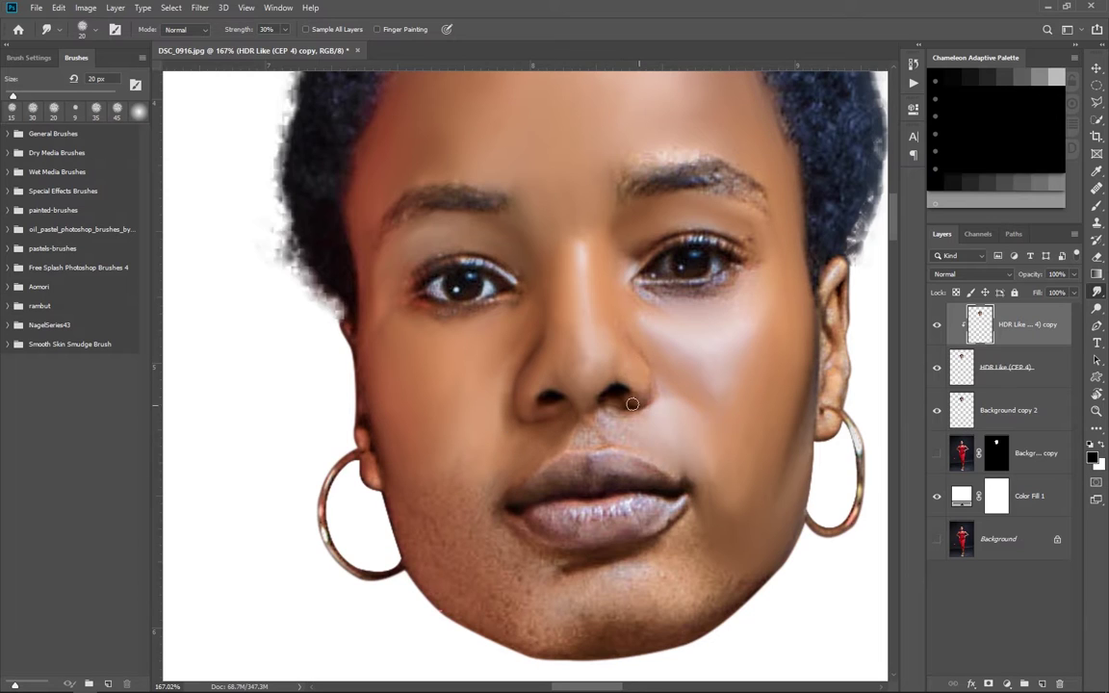
{"action": "left_click", "coordinate": [594, 384]}
{"action": "key", "text": "bracketleft"}
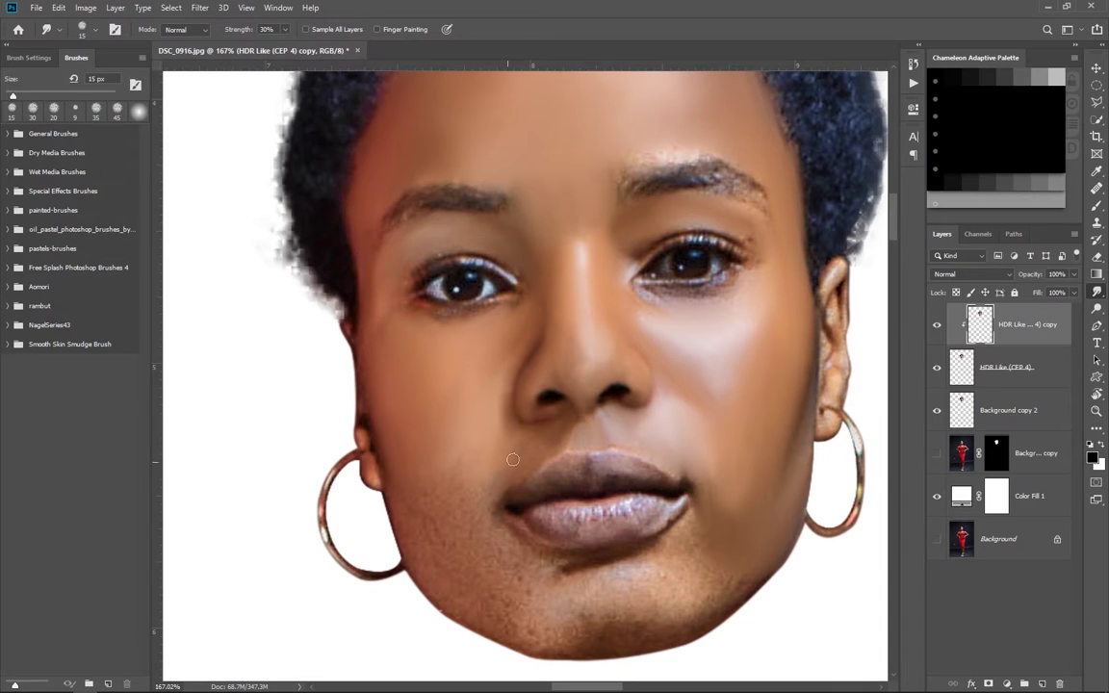
With a 30 px brush, smooth the jaw edge, chin patches and the lip's right corner.
{"action": "left_click_drag", "start_coordinate": [512, 460], "coordinate": [556, 398]}
{"action": "key", "text": "bracketright"}
{"action": "key", "text": "bracketright"}
{"action": "key", "text": "bracketright"}
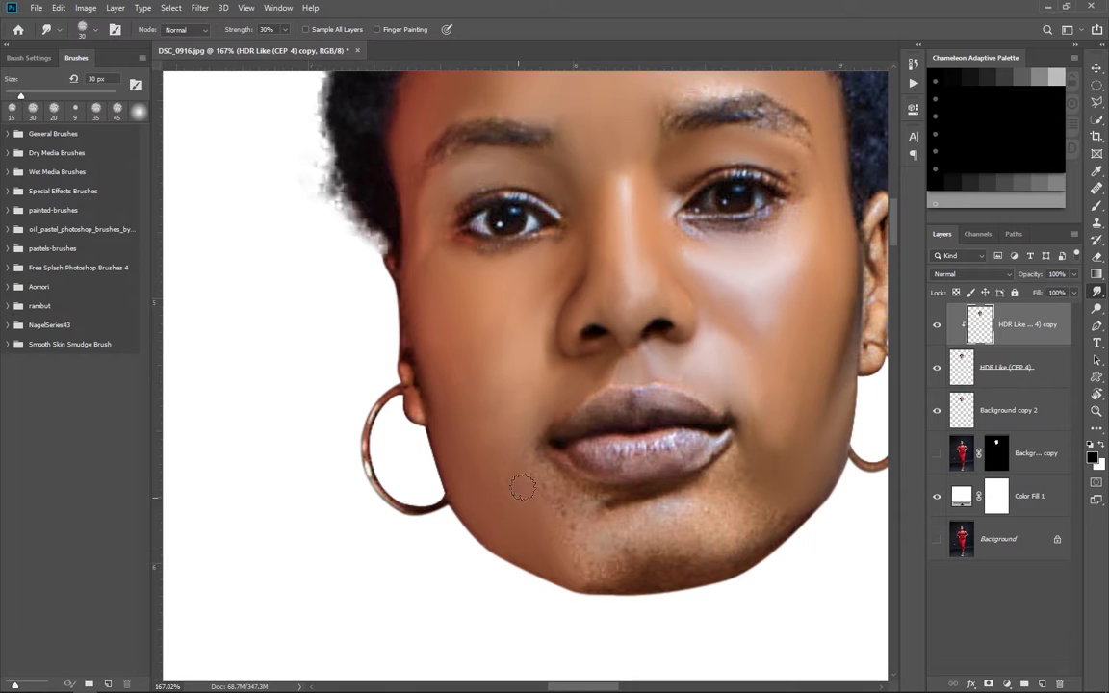
{"action": "left_click_drag", "start_coordinate": [521, 549], "coordinate": [448, 523]}
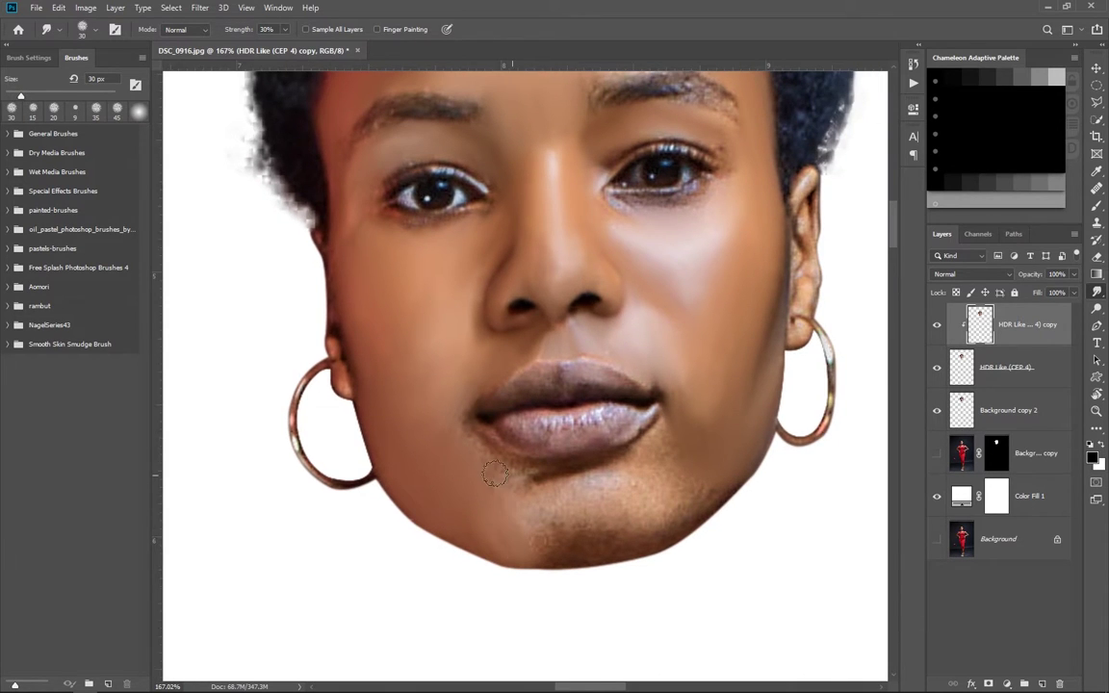
{"action": "left_click_drag", "start_coordinate": [446, 418], "coordinate": [378, 407]}
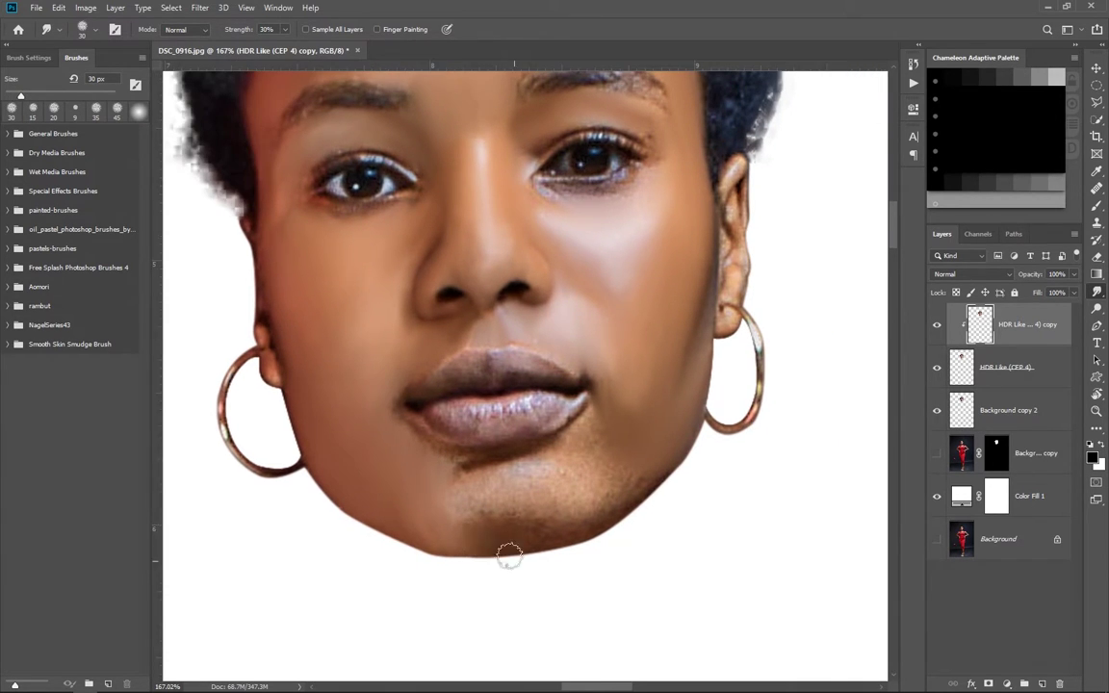
{"action": "left_click_drag", "start_coordinate": [561, 531], "coordinate": [583, 522]}
{"action": "left_click_drag", "start_coordinate": [544, 487], "coordinate": [571, 535]}
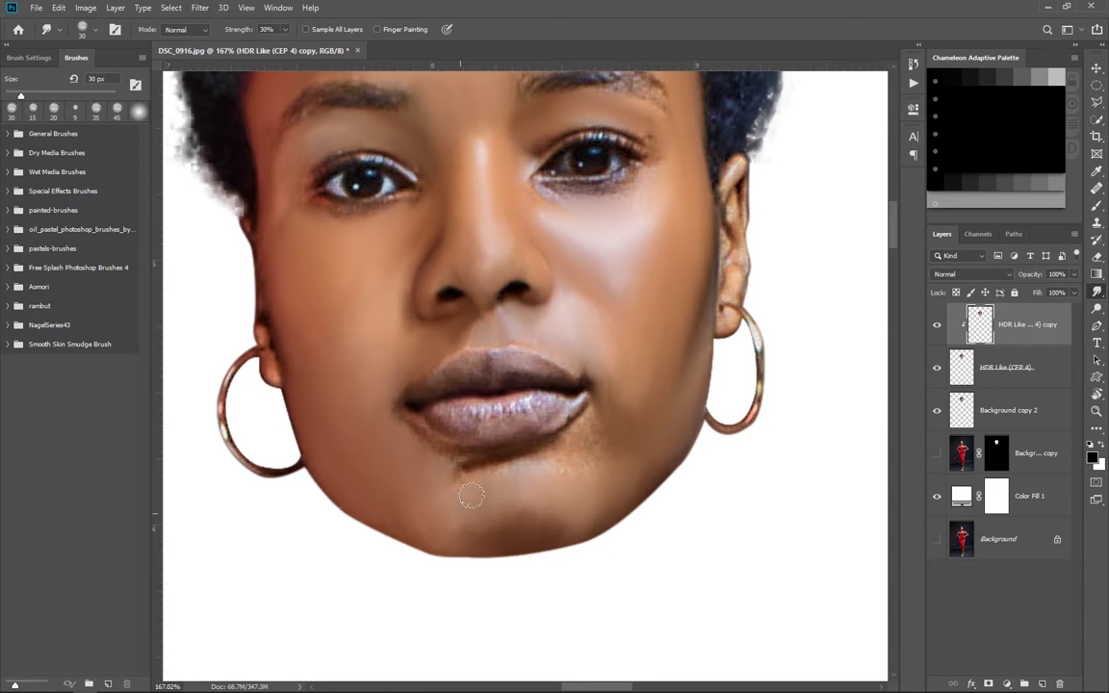
{"action": "mouse_move", "coordinate": [545, 541]}
{"action": "left_mouse_down"}
{"action": "mouse_move", "coordinate": [461, 511]}
{"action": "mouse_move", "coordinate": [421, 458]}
{"action": "mouse_move", "coordinate": [537, 463]}
{"action": "left_mouse_up"}
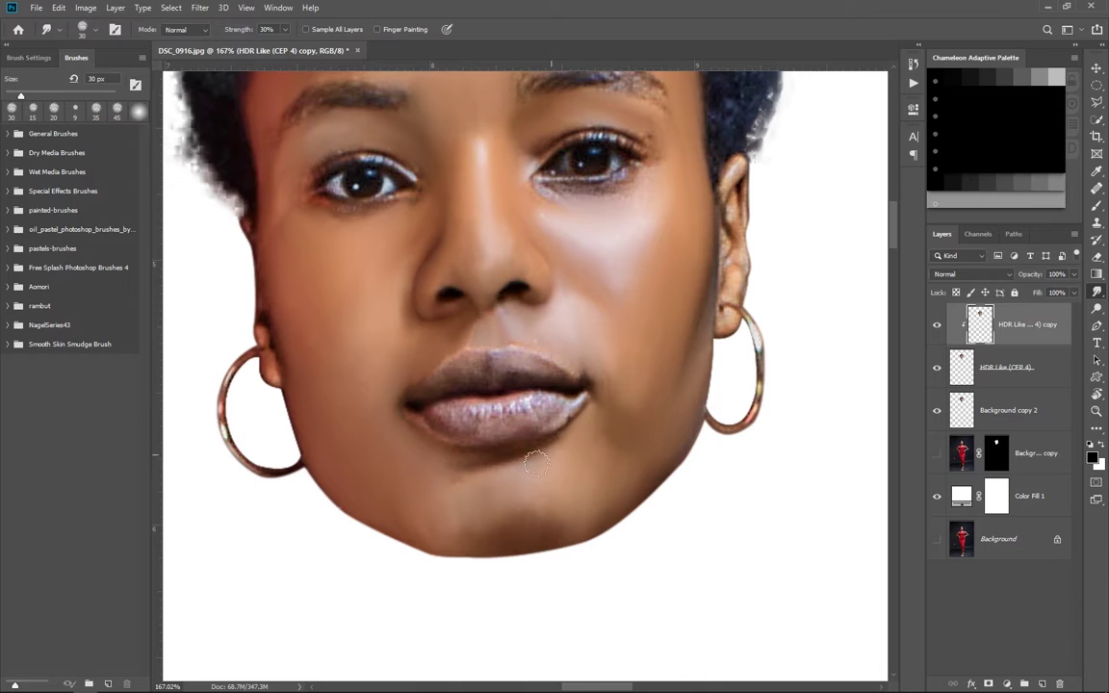
{"action": "mouse_move", "coordinate": [598, 409]}
{"action": "left_mouse_down"}
{"action": "mouse_move", "coordinate": [631, 416]}
{"action": "mouse_move", "coordinate": [447, 471]}
{"action": "left_mouse_up"}
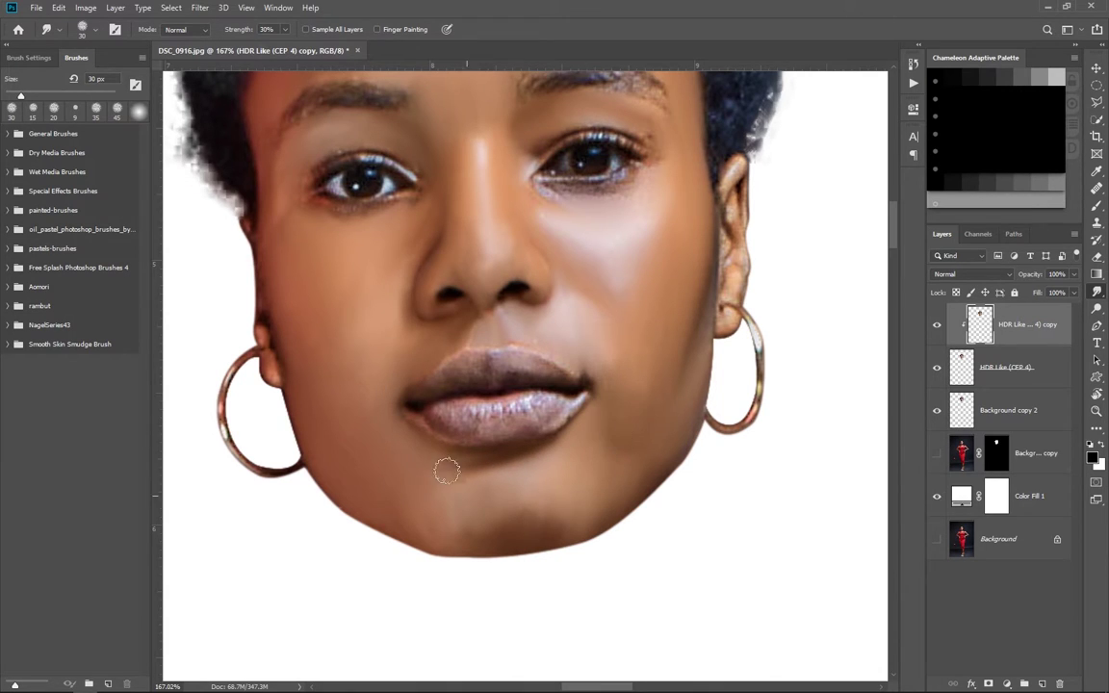
{"action": "left_click_drag", "start_coordinate": [429, 532], "coordinate": [460, 495]}
Zoom in on the mouth and smooth the glitter texture across the lower lip.
{"action": "left_click_drag", "start_coordinate": [454, 448], "coordinate": [511, 451]}
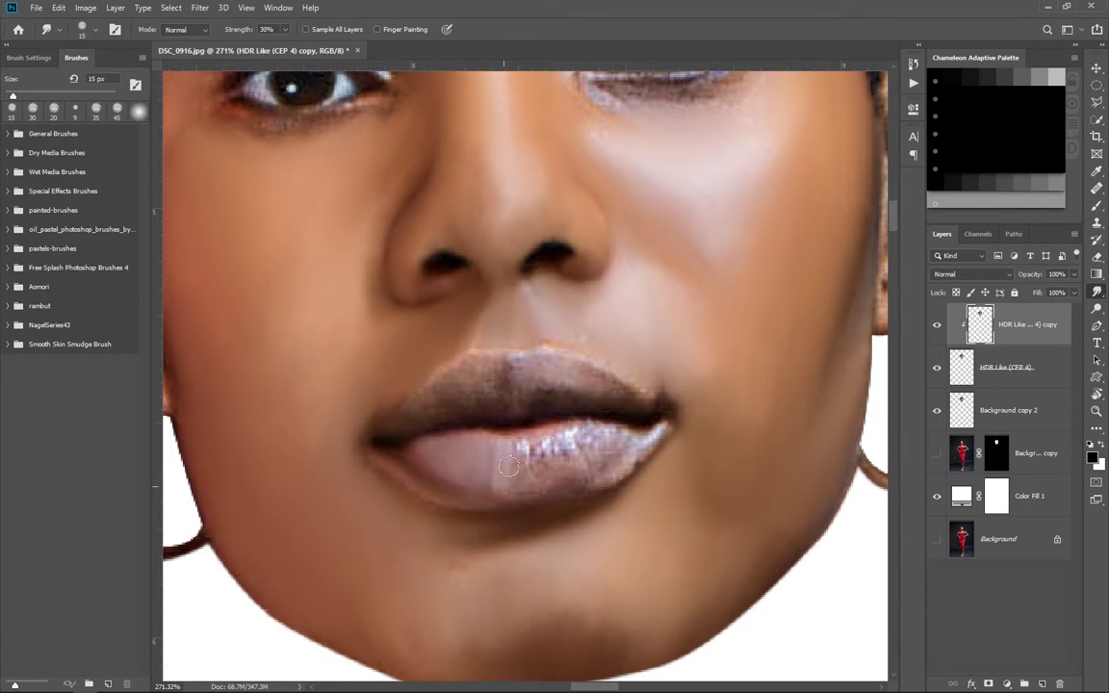
{"action": "mouse_move", "coordinate": [440, 469]}
{"action": "left_mouse_down"}
{"action": "mouse_move", "coordinate": [436, 446]}
{"action": "mouse_move", "coordinate": [539, 482]}
{"action": "mouse_move", "coordinate": [611, 434]}
{"action": "mouse_move", "coordinate": [527, 422]}
{"action": "mouse_move", "coordinate": [513, 458]}
{"action": "left_mouse_up"}
{"action": "mouse_move", "coordinate": [645, 441]}
{"action": "left_mouse_down"}
{"action": "mouse_move", "coordinate": [594, 488]}
{"action": "mouse_move", "coordinate": [449, 439]}
{"action": "left_mouse_up"}
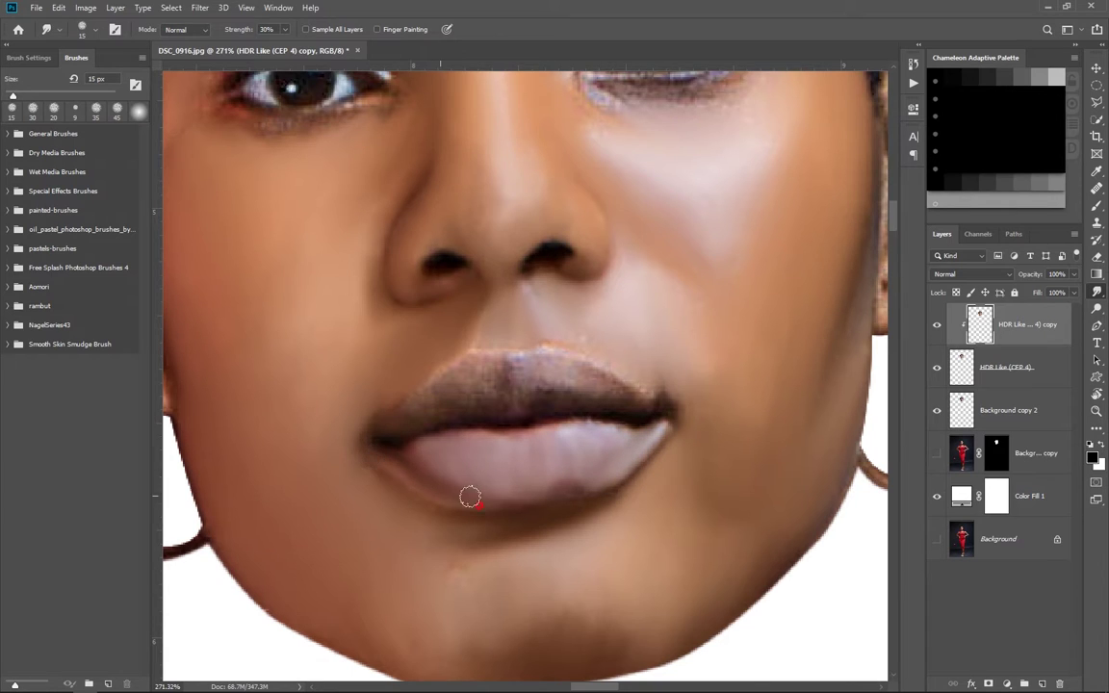
{"action": "left_click_drag", "start_coordinate": [573, 482], "coordinate": [585, 484]}
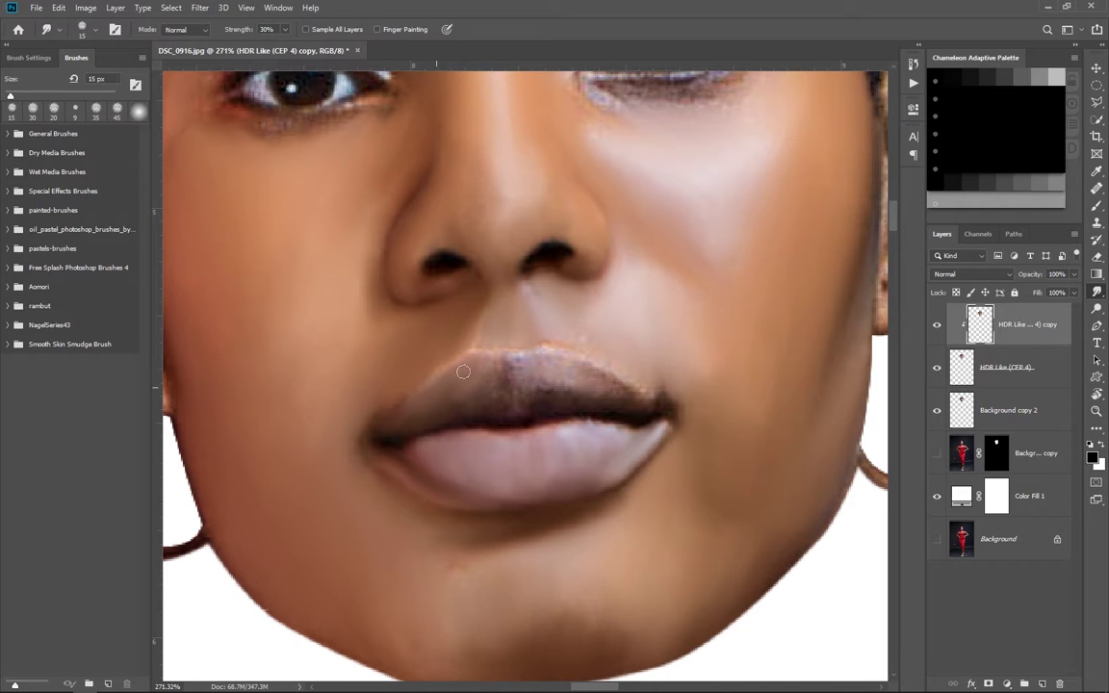
With a 10 px brush, smooth the upper lip edge, the skin above it and around the nostrils.
{"action": "scroll", "coordinate": [499, 419], "scroll_direction": "up", "scroll_amount": 1, "text": "alt"}
{"action": "key", "text": "bracketleft"}
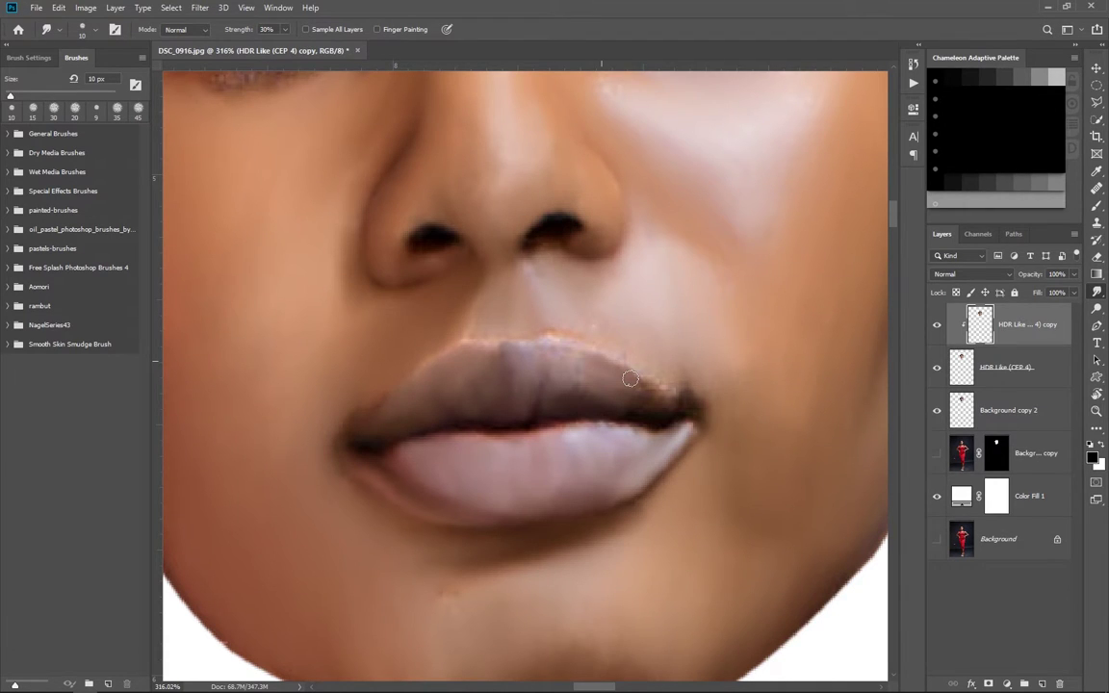
{"action": "left_click_drag", "start_coordinate": [629, 380], "coordinate": [695, 403]}
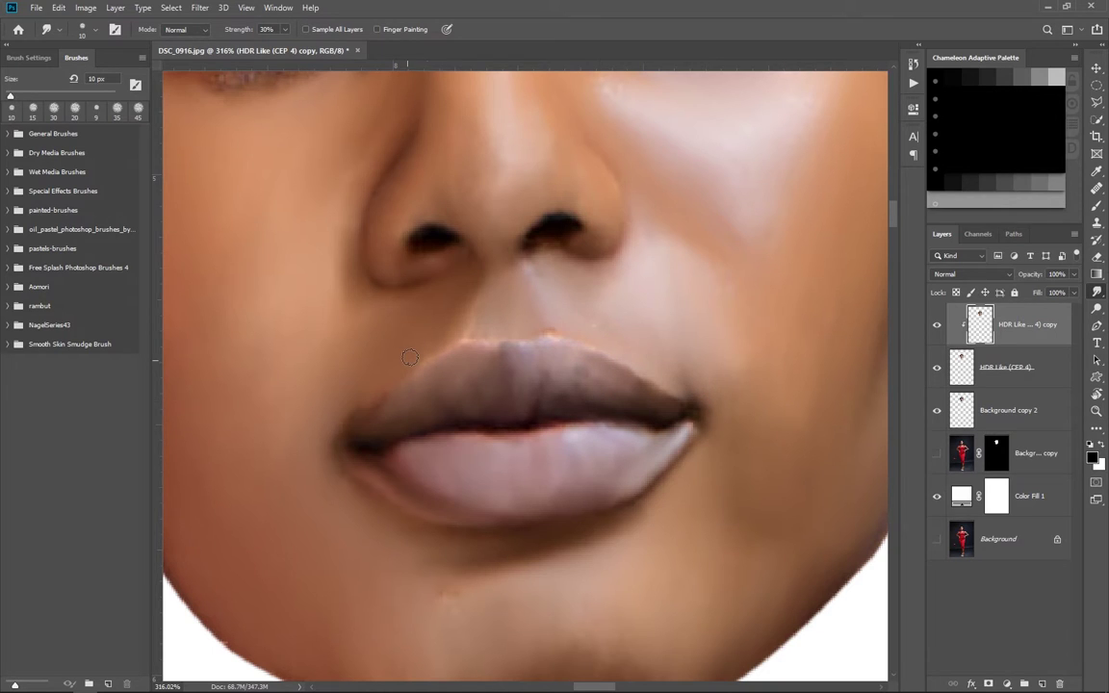
{"action": "left_click_drag", "start_coordinate": [517, 309], "coordinate": [458, 284]}
{"action": "left_click_drag", "start_coordinate": [587, 218], "coordinate": [535, 195]}
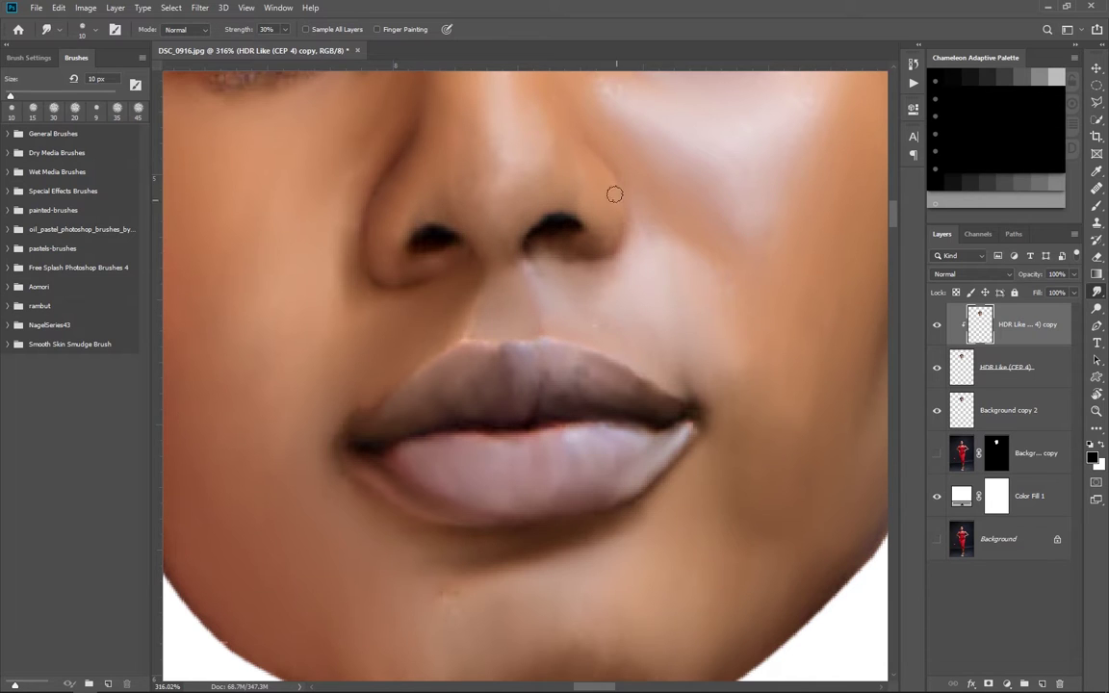
{"action": "scroll", "coordinate": [573, 376], "scroll_direction": "down", "scroll_amount": 5}
{"action": "scroll", "coordinate": [548, 331], "scroll_direction": "up", "scroll_amount": 4}
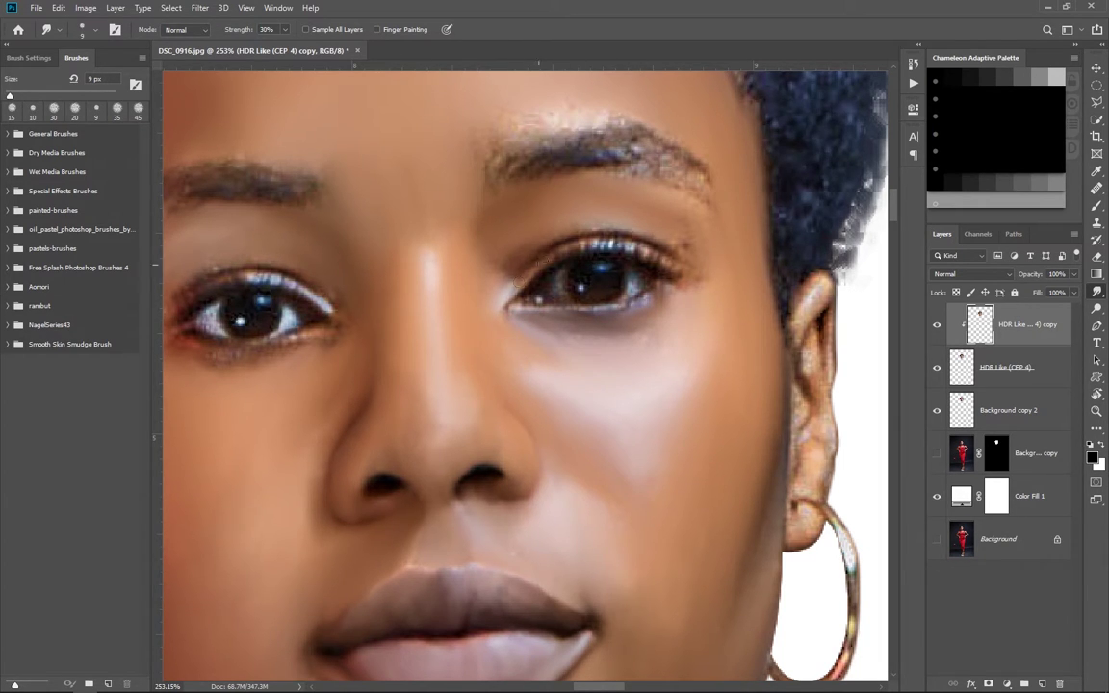
Smudge the upper lashes of the right eye with the 30% Smudge tool.
{"action": "left_click_drag", "start_coordinate": [568, 223], "coordinate": [671, 265]}
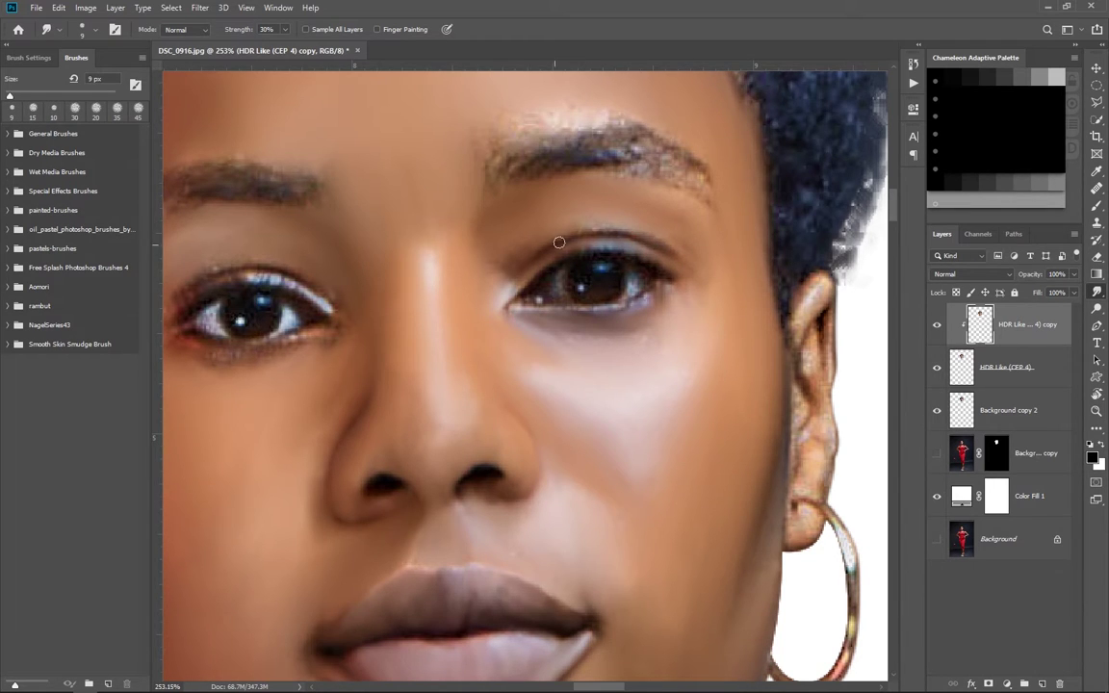
{"action": "scroll", "coordinate": [573, 228], "scroll_direction": "left", "scroll_amount": 5}
{"action": "left_click", "coordinate": [357, 316]}
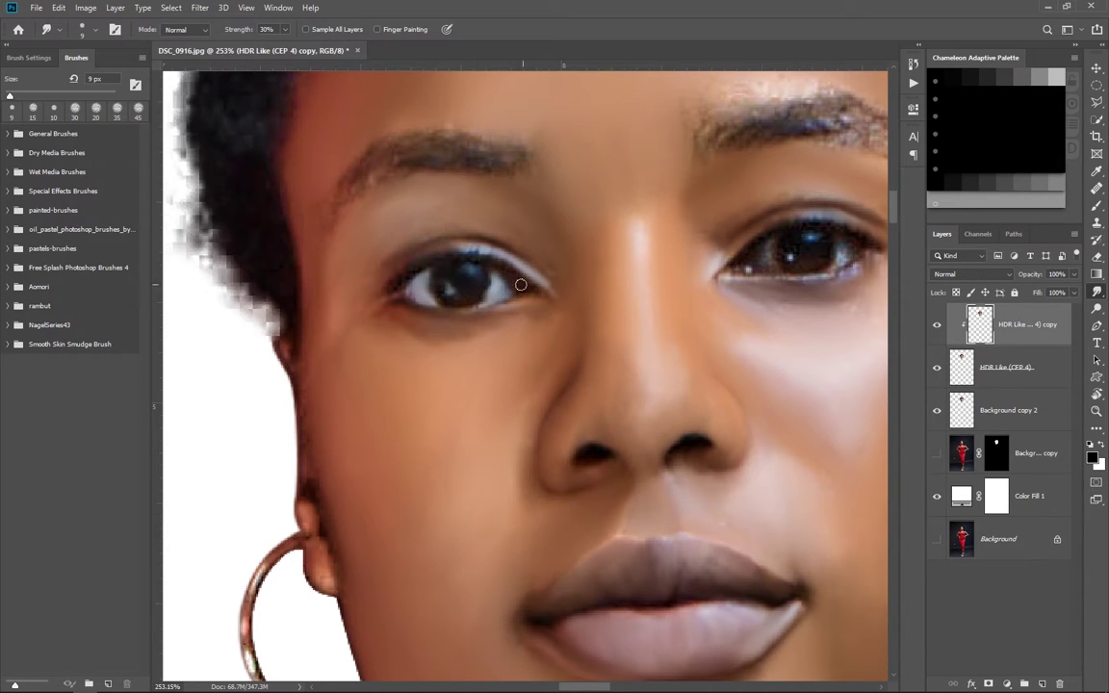
{"action": "scroll", "coordinate": [633, 289], "scroll_direction": "right", "scroll_amount": 3}
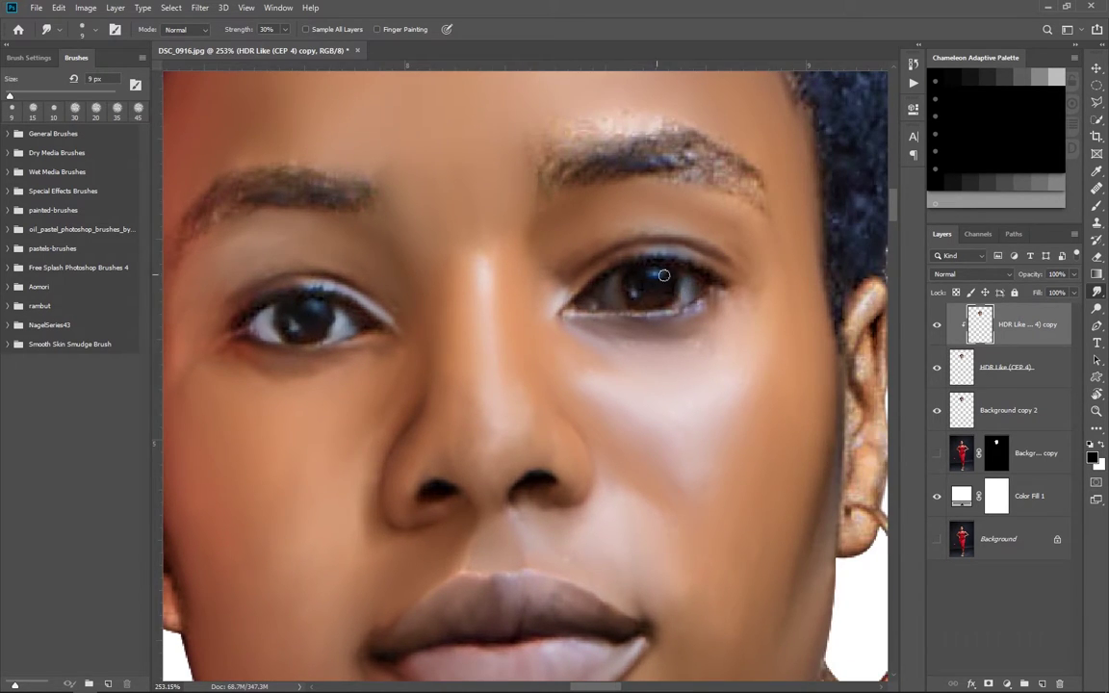
{"action": "scroll", "coordinate": [651, 166], "scroll_direction": "right", "scroll_amount": 1}
{"action": "scroll", "coordinate": [715, 229], "scroll_direction": "right", "scroll_amount": 3}
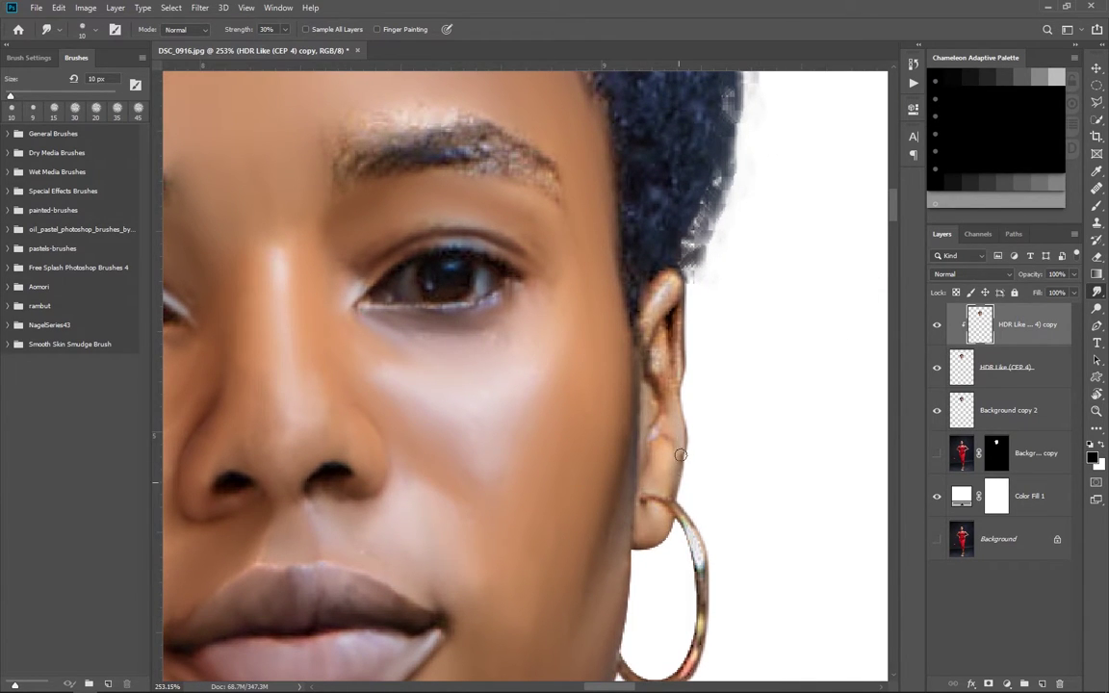
Soften the dark line along the ear and blend the cheek below the eye with a larger brush.
{"action": "left_click_drag", "start_coordinate": [677, 371], "coordinate": [669, 362]}
{"action": "left_click_drag", "start_coordinate": [659, 314], "coordinate": [672, 396]}
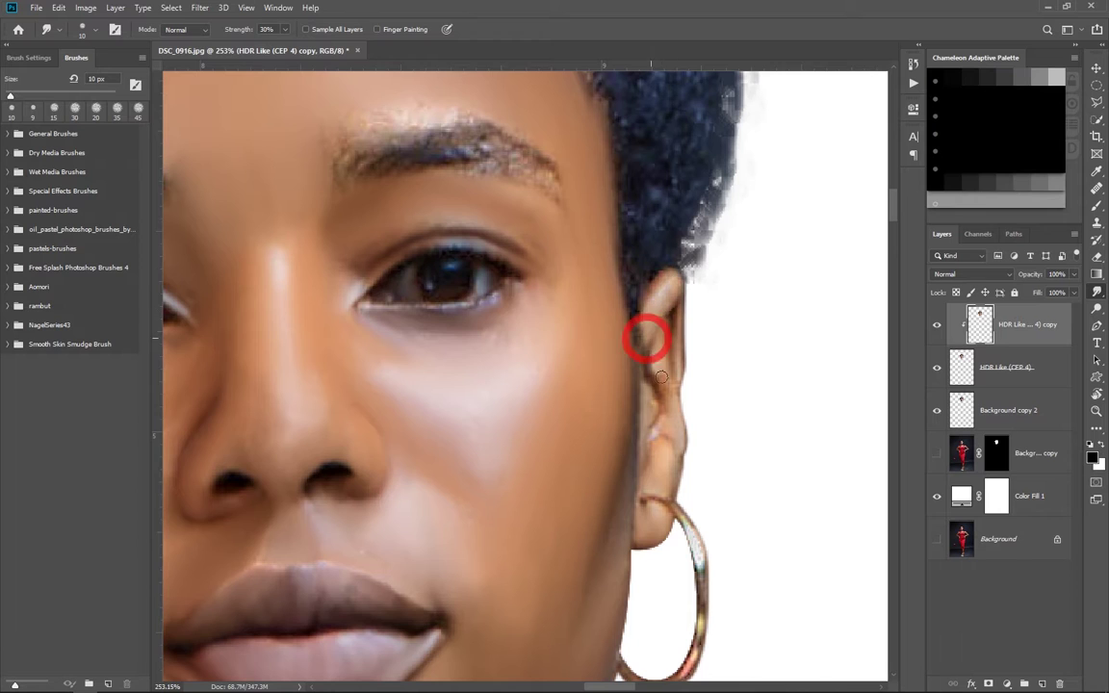
{"action": "left_click_drag", "start_coordinate": [663, 456], "coordinate": [461, 538]}
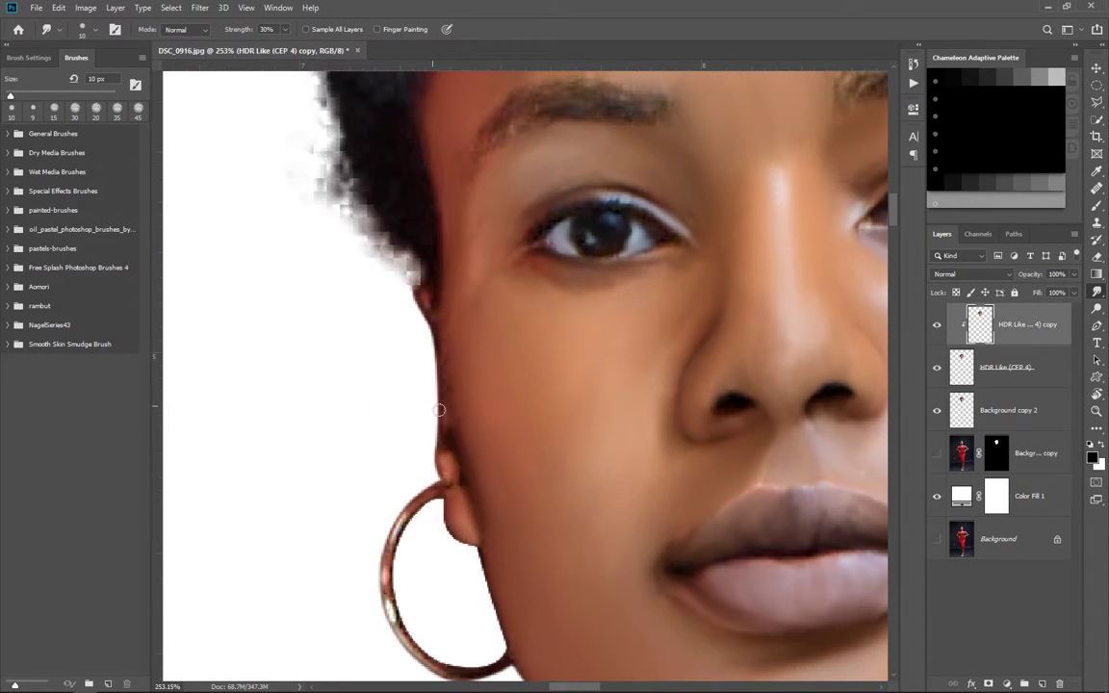
{"action": "key", "text": "bracketright"}
{"action": "left_click_drag", "start_coordinate": [472, 301], "coordinate": [663, 352]}
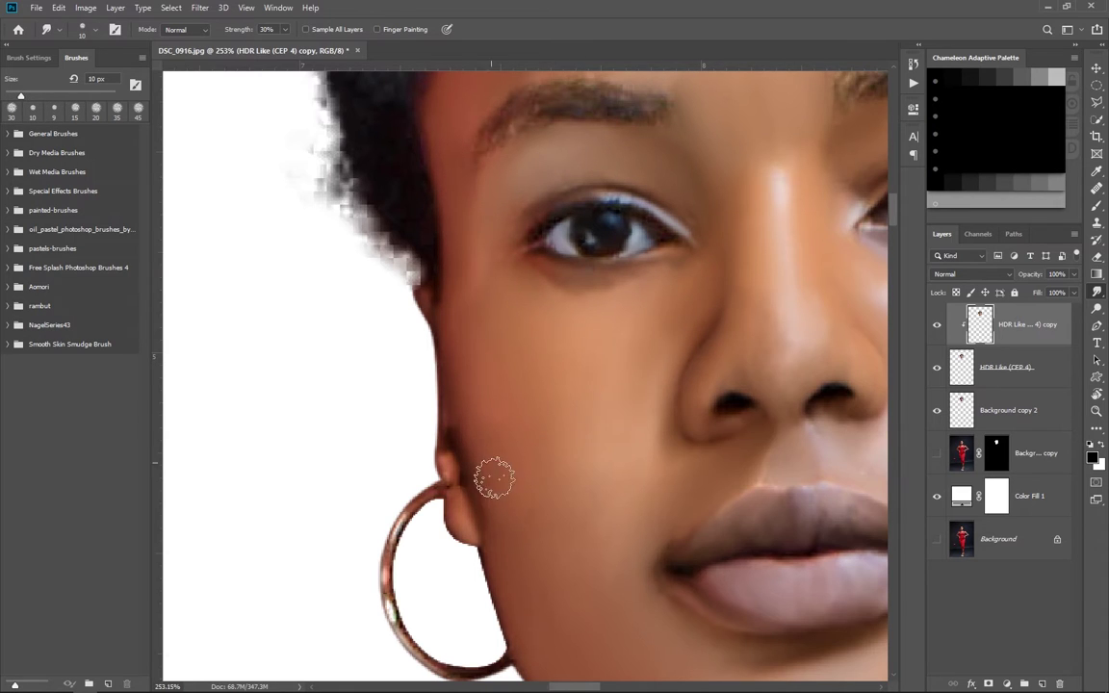
{"action": "scroll", "coordinate": [490, 476], "scroll_direction": "up", "scroll_amount": 3}
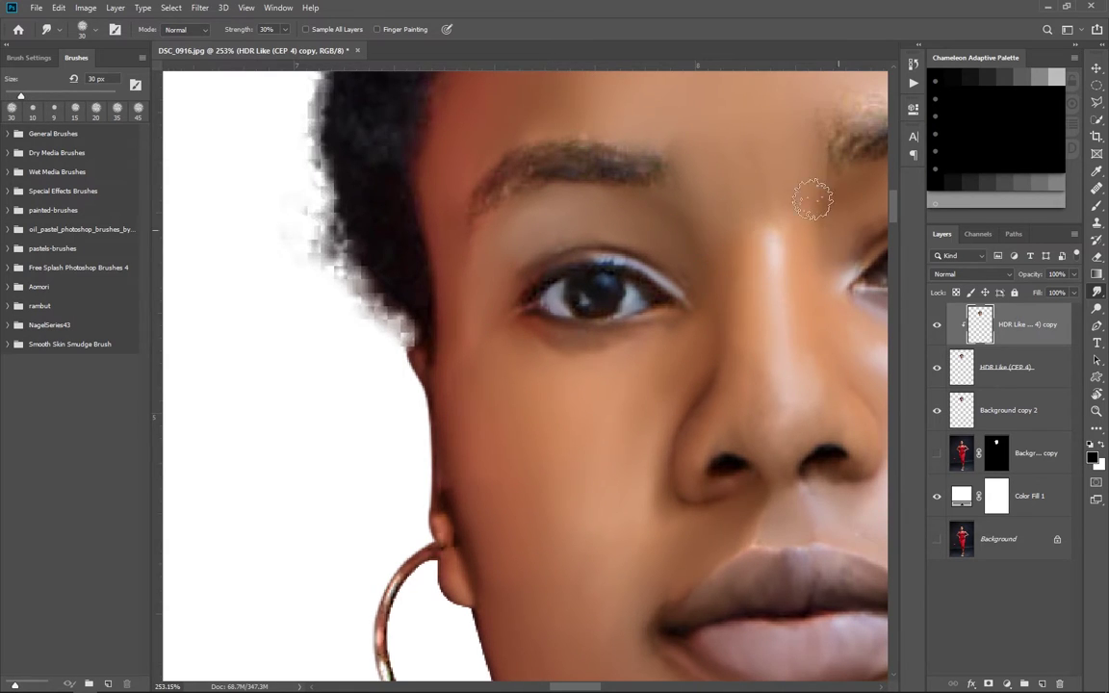
{"action": "scroll", "coordinate": [559, 364], "scroll_direction": "right", "scroll_amount": 5}
{"action": "scroll", "coordinate": [729, 193], "scroll_direction": "right", "scroll_amount": 1}
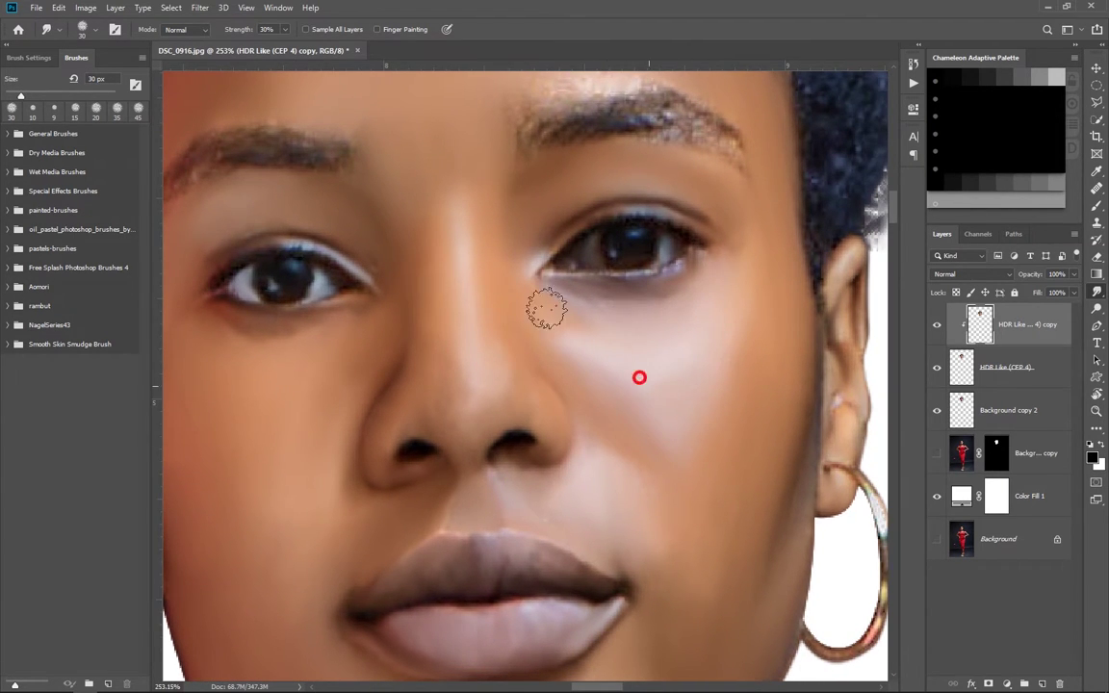
{"action": "scroll", "coordinate": [695, 457], "scroll_direction": "down", "scroll_amount": 3}
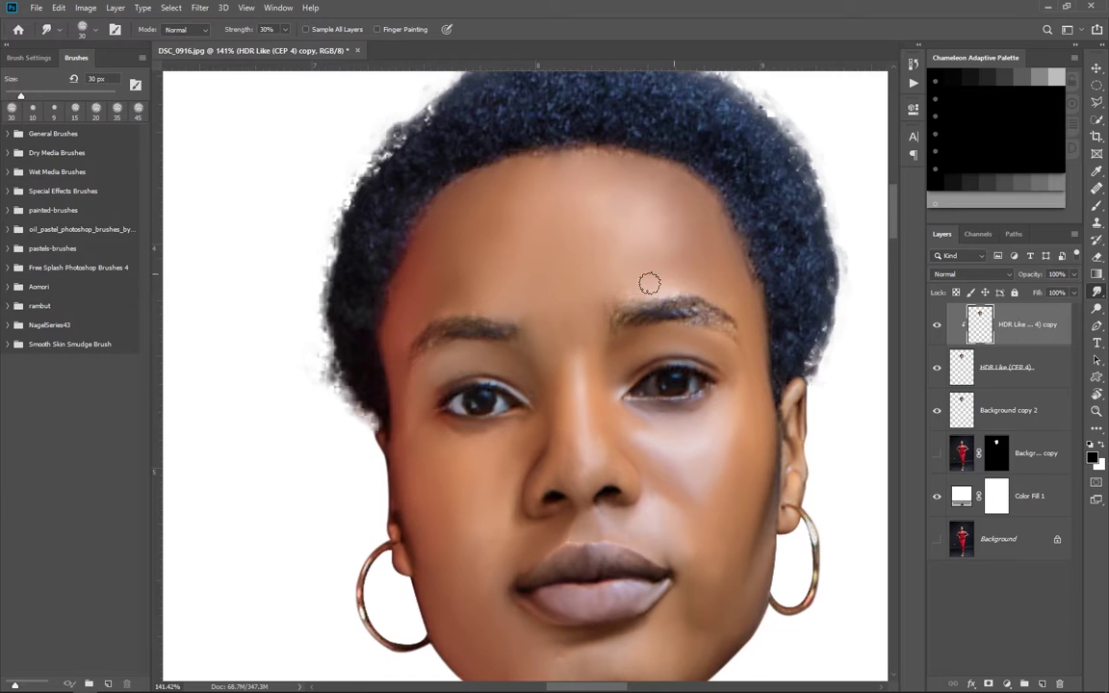
Smudge the cheeks and lower jaw with 60, 40 and 35 px brushes.
{"action": "key", "text": "bracketright"}
{"action": "key", "text": "bracketright"}
{"action": "key", "text": "bracketright"}
{"action": "left_click_drag", "start_coordinate": [717, 269], "coordinate": [630, 137]}
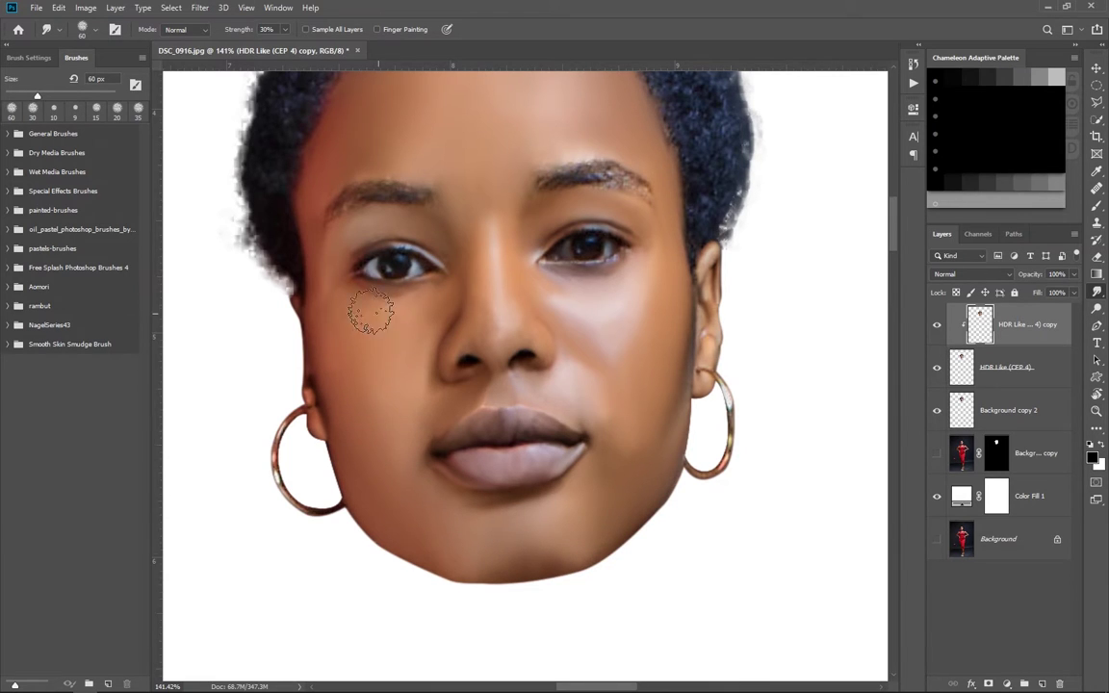
{"action": "key", "text": "bracketleft"}
{"action": "key", "text": "bracketleft"}
{"action": "right_click", "coordinate": [408, 433], "text": "alt"}
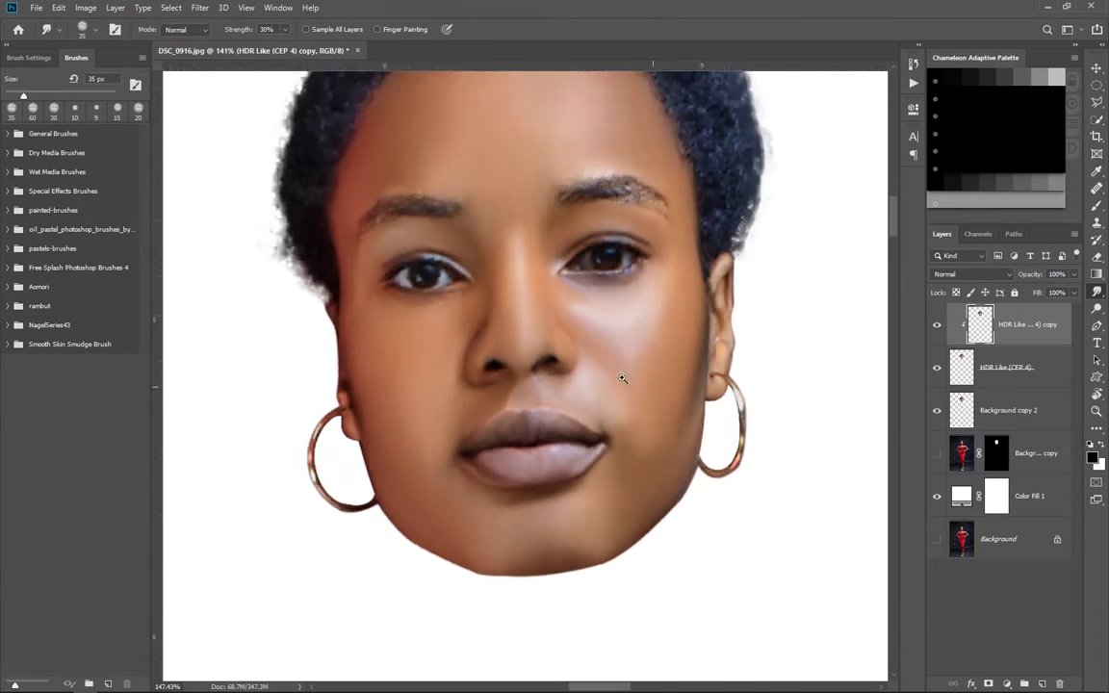
{"action": "scroll", "coordinate": [577, 404], "scroll_direction": "down", "scroll_amount": 3}
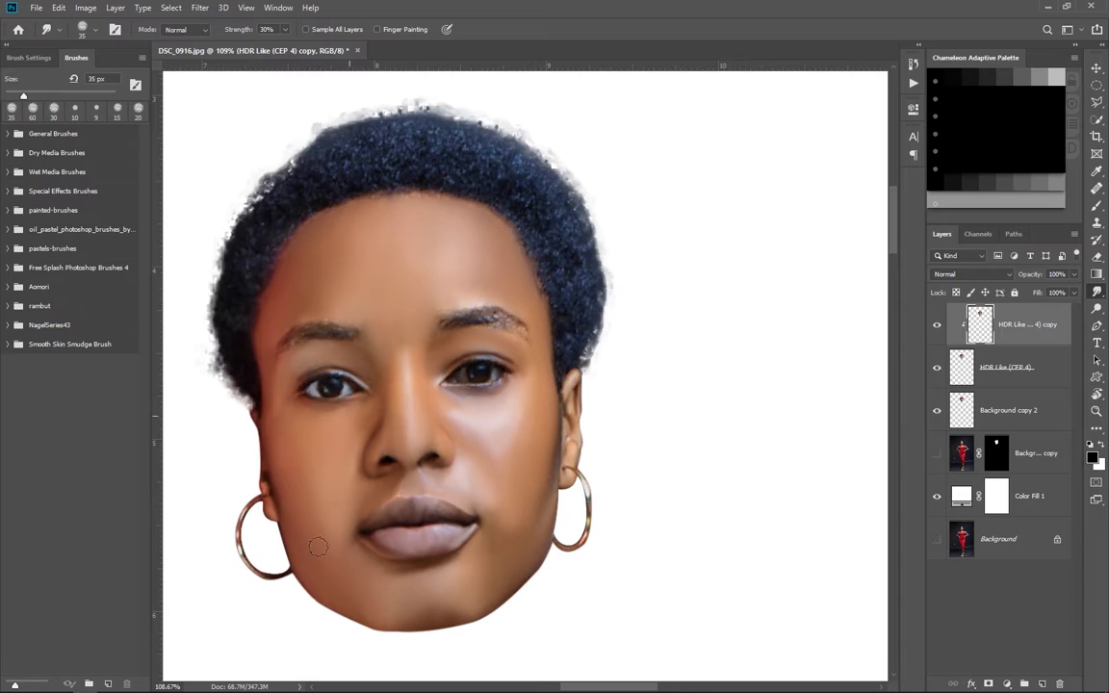
{"action": "left_click_drag", "start_coordinate": [500, 542], "coordinate": [491, 504]}
{"action": "scroll", "coordinate": [616, 428], "scroll_direction": "down", "scroll_amount": 1}
{"action": "scroll", "coordinate": [626, 438], "scroll_direction": "down", "scroll_amount": 3}
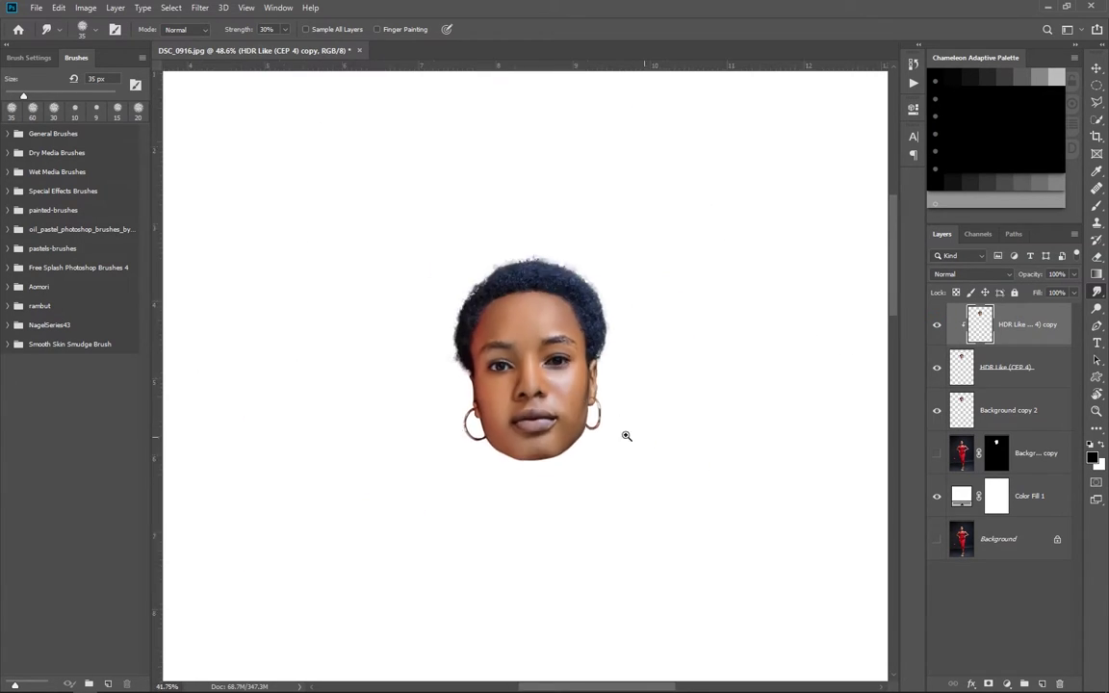
{"action": "scroll", "coordinate": [627, 438], "scroll_direction": "down", "scroll_amount": 2}
Create a new custom-size document and shrink the placed karate-gi body to fit.
{"action": "key", "text": "ctrl+n"}
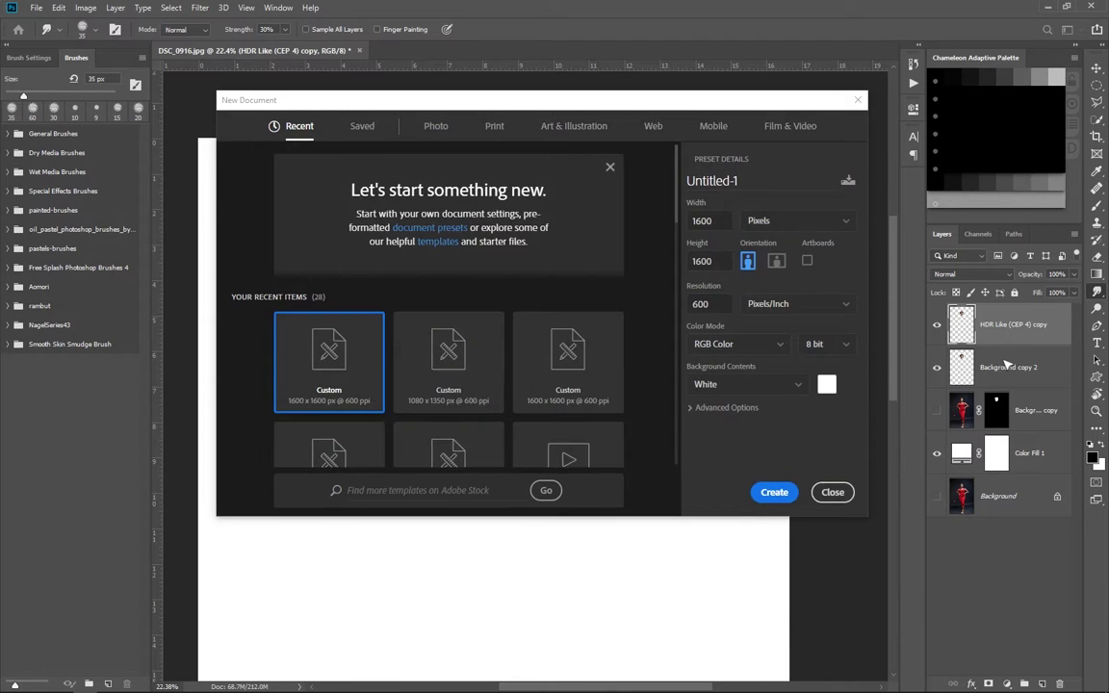
{"action": "left_click", "coordinate": [446, 408]}
{"action": "left_click", "coordinate": [772, 490]}
{"action": "left_click_drag", "start_coordinate": [682, 145], "coordinate": [668, 208]}
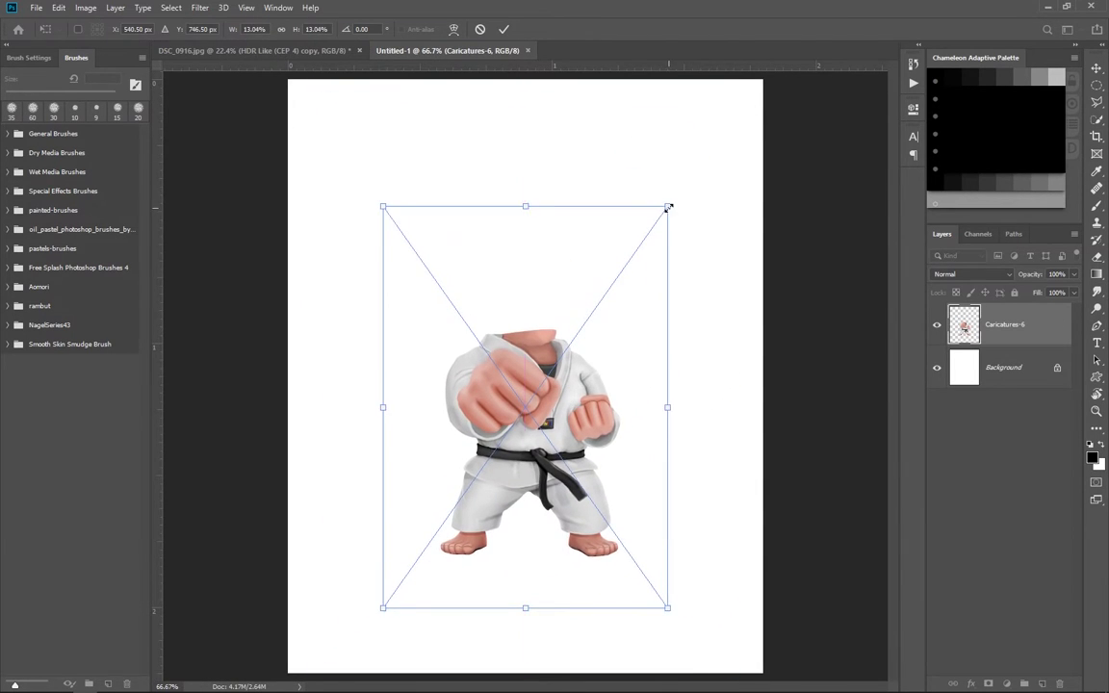
{"action": "key", "text": "Return"}
Fill a new layer above the Background with dark brown.
{"action": "scroll", "coordinate": [539, 143], "scroll_direction": "up", "scroll_amount": 2}
{"action": "left_click", "coordinate": [1004, 367]}
{"action": "left_click", "coordinate": [1092, 457]}
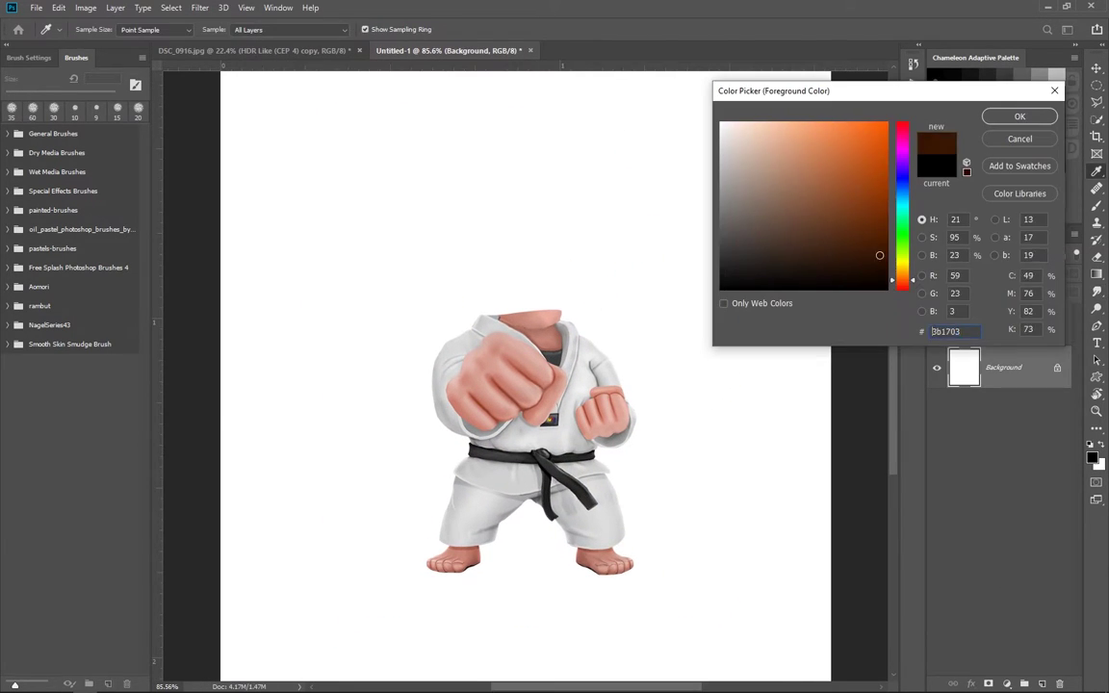
{"action": "left_click", "coordinate": [1012, 113]}
{"action": "key", "text": "ctrl+shift+n"}
{"action": "key", "text": "Return"}
{"action": "key", "text": "alt+BackSpace"}
{"action": "key", "text": "v"}
{"action": "scroll", "coordinate": [566, 335], "scroll_direction": "down", "scroll_amount": 1}
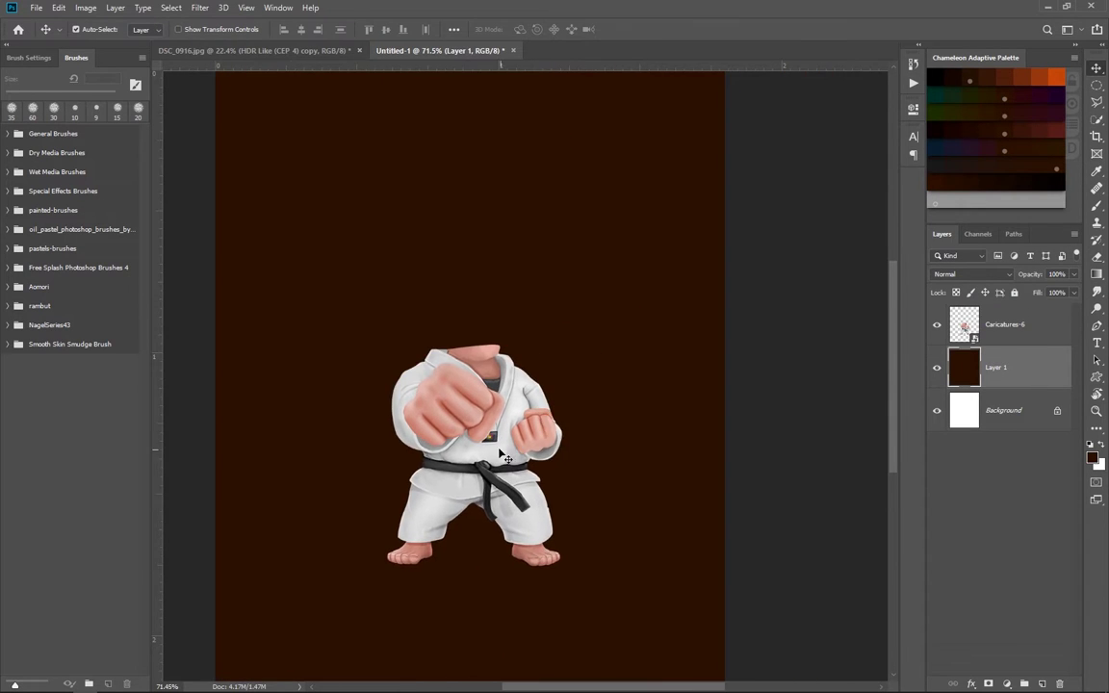
{"action": "left_click", "coordinate": [253, 50]}
Bring the face layer into Untitled-1, then scale it down and move and tilt it onto the neck.
{"action": "left_click_drag", "start_coordinate": [489, 294], "coordinate": [489, 304]}
{"action": "key", "text": "ctrl+t"}
{"action": "left_click_drag", "start_coordinate": [612, 147], "coordinate": [545, 238]}
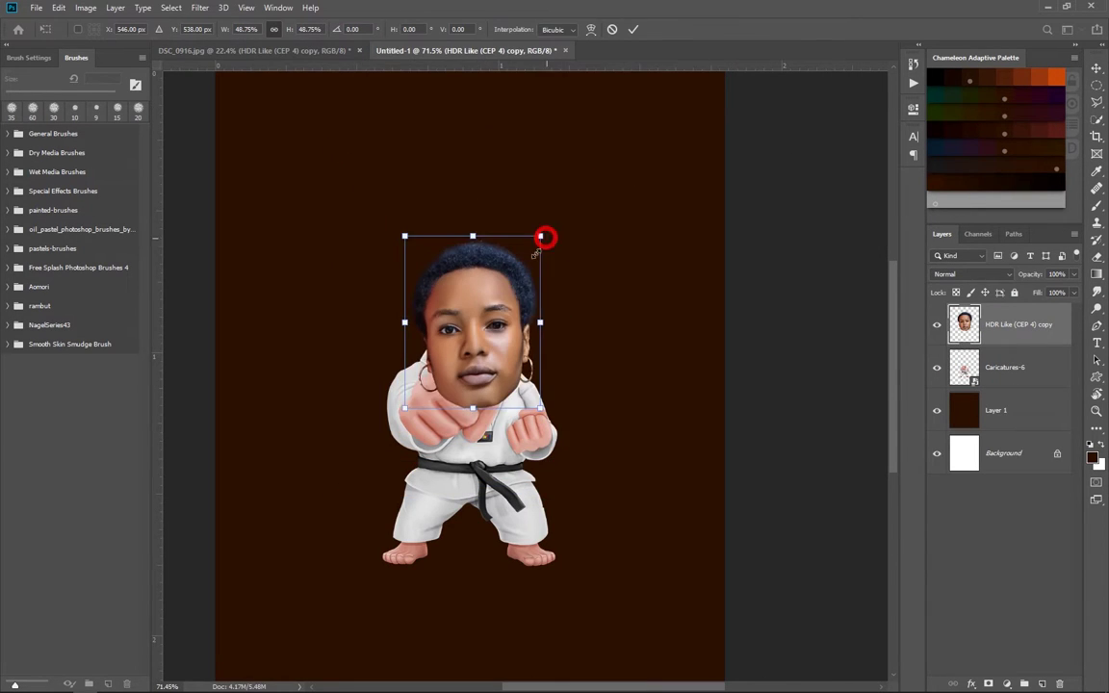
{"action": "left_click_drag", "start_coordinate": [477, 288], "coordinate": [477, 302]}
{"action": "left_click_drag", "start_coordinate": [544, 198], "coordinate": [547, 202]}
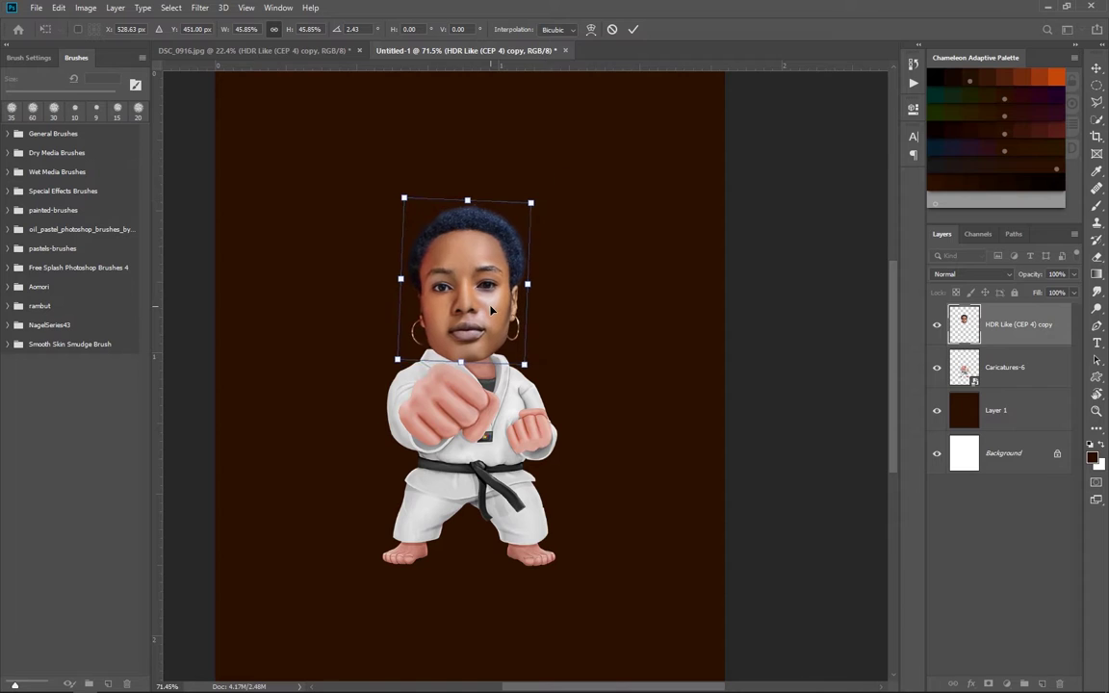
{"action": "left_click_drag", "start_coordinate": [512, 247], "coordinate": [516, 250]}
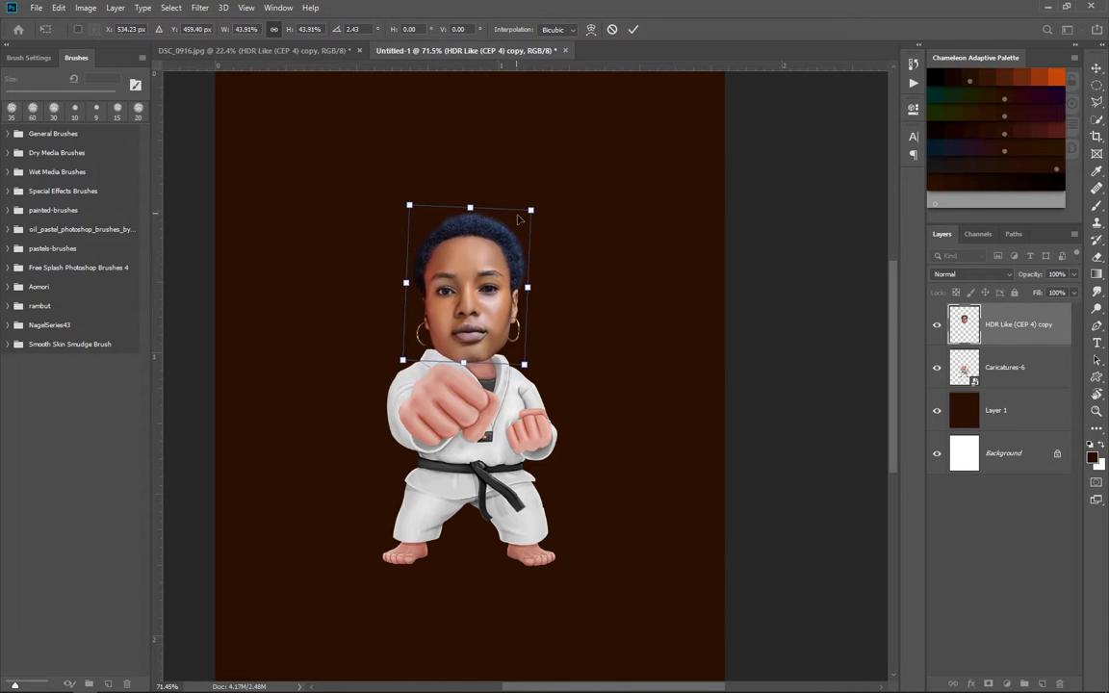
{"action": "left_click_drag", "start_coordinate": [530, 207], "coordinate": [537, 204]}
{"action": "left_click_drag", "start_coordinate": [458, 194], "coordinate": [469, 199]}
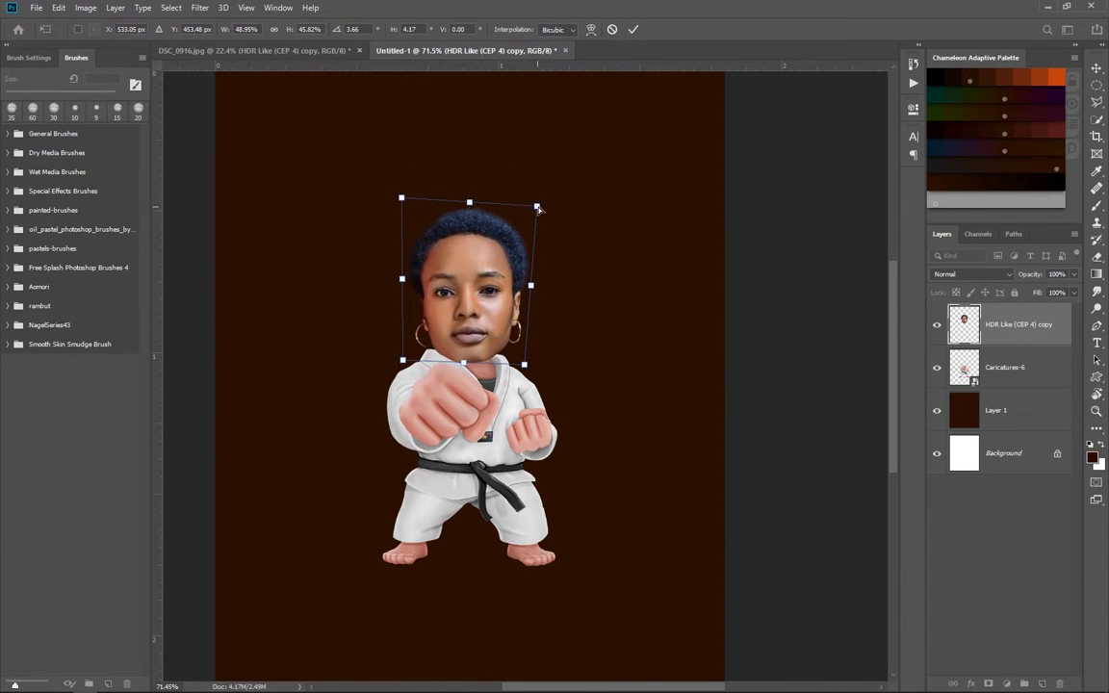
Undo the unwanted skew, tilt the face about 5° and commit it at roughly 41%.
{"action": "left_click", "coordinate": [611, 29]}
{"action": "key", "text": "ctrl+z"}
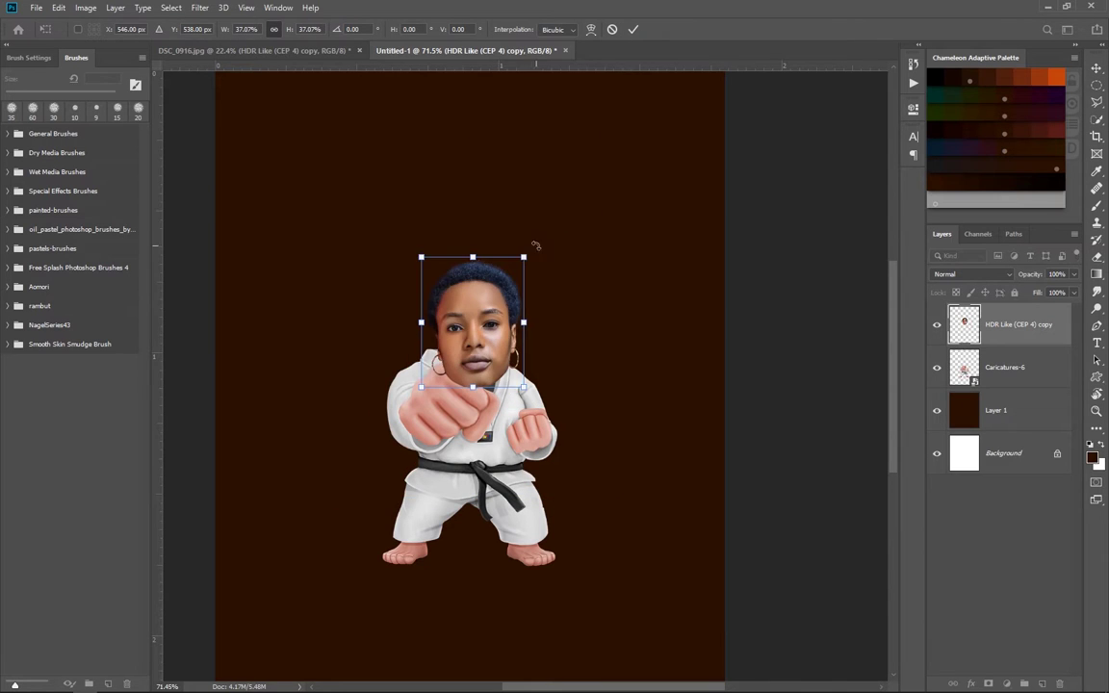
{"action": "left_click_drag", "start_coordinate": [532, 243], "coordinate": [557, 181]}
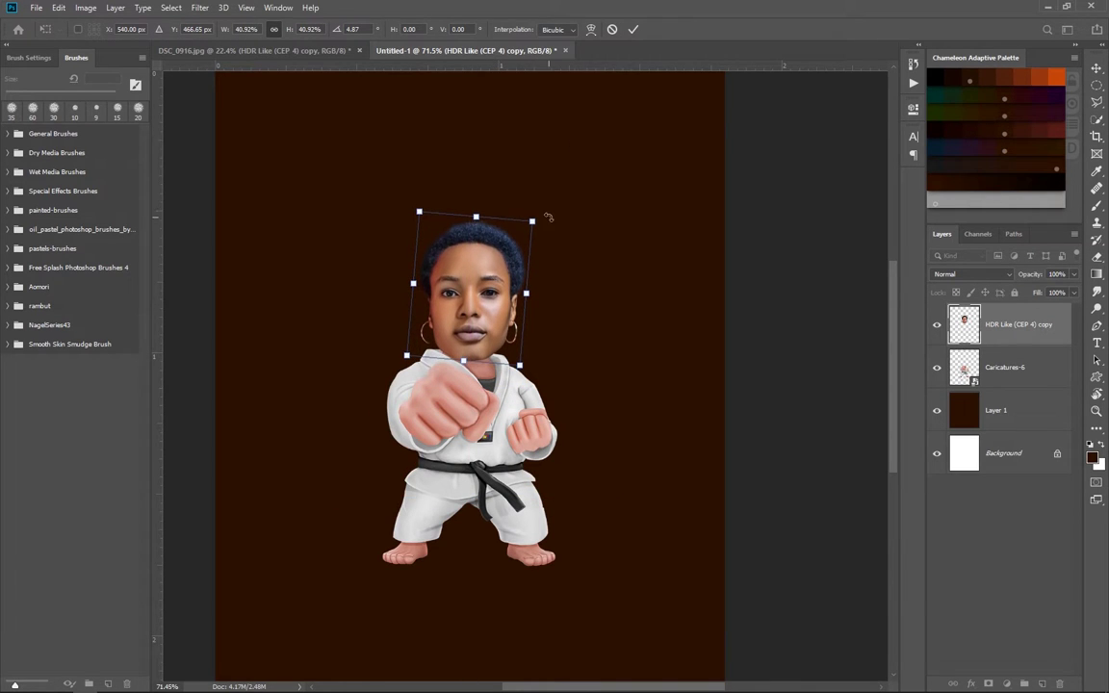
{"action": "left_click", "coordinate": [632, 29]}
{"action": "scroll", "coordinate": [463, 347], "scroll_direction": "up", "scroll_amount": 3}
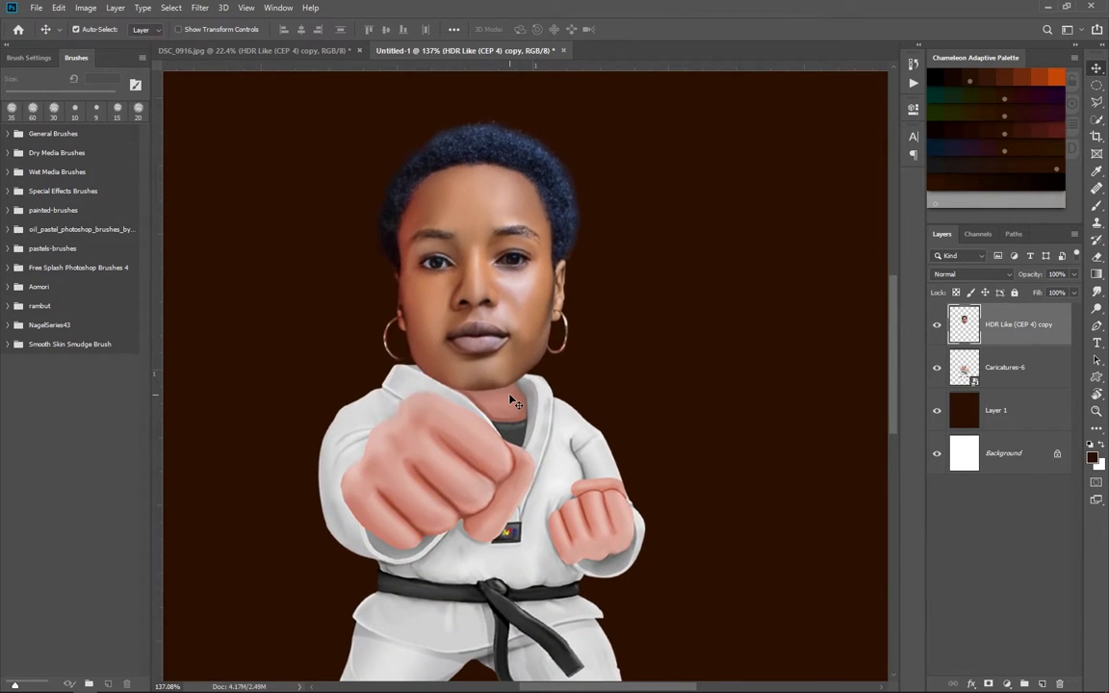
{"action": "scroll", "coordinate": [511, 401], "scroll_direction": "down", "scroll_amount": 2}
{"action": "scroll", "coordinate": [511, 402], "scroll_direction": "down", "scroll_amount": 2}
{"action": "right_click", "coordinate": [1006, 325]}
Convert the face layer to a Smart Object and warp the left jaw and cheek inward in Liquify.
{"action": "left_click", "coordinate": [880, 317]}
{"action": "left_click", "coordinate": [199, 8]}
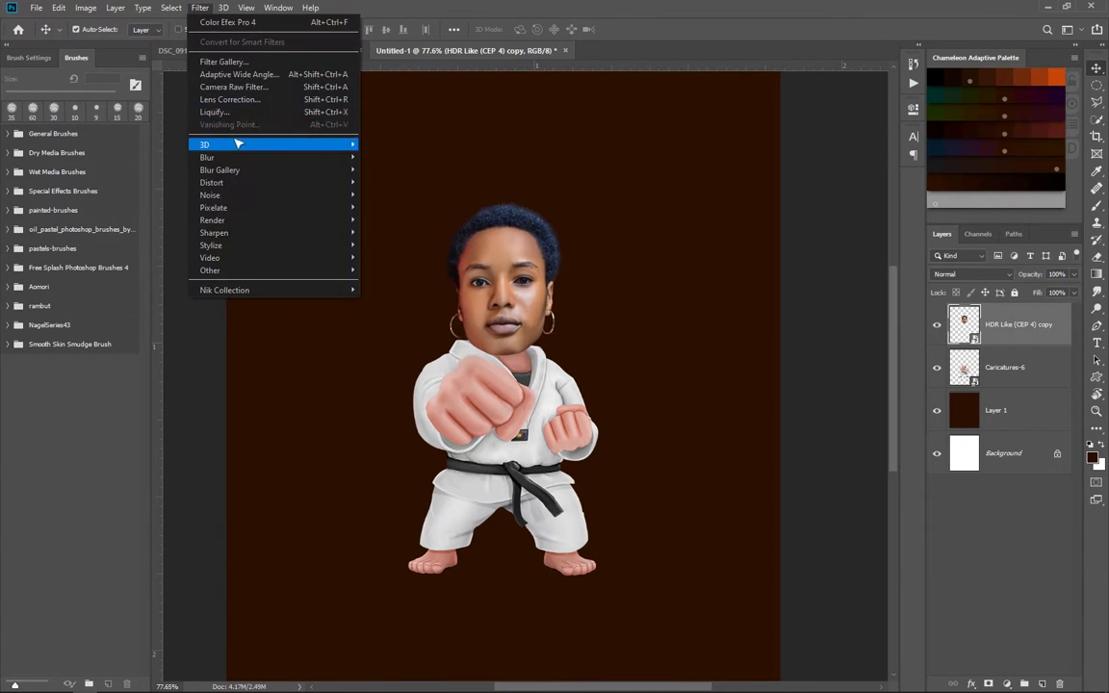
{"action": "left_click", "coordinate": [207, 113]}
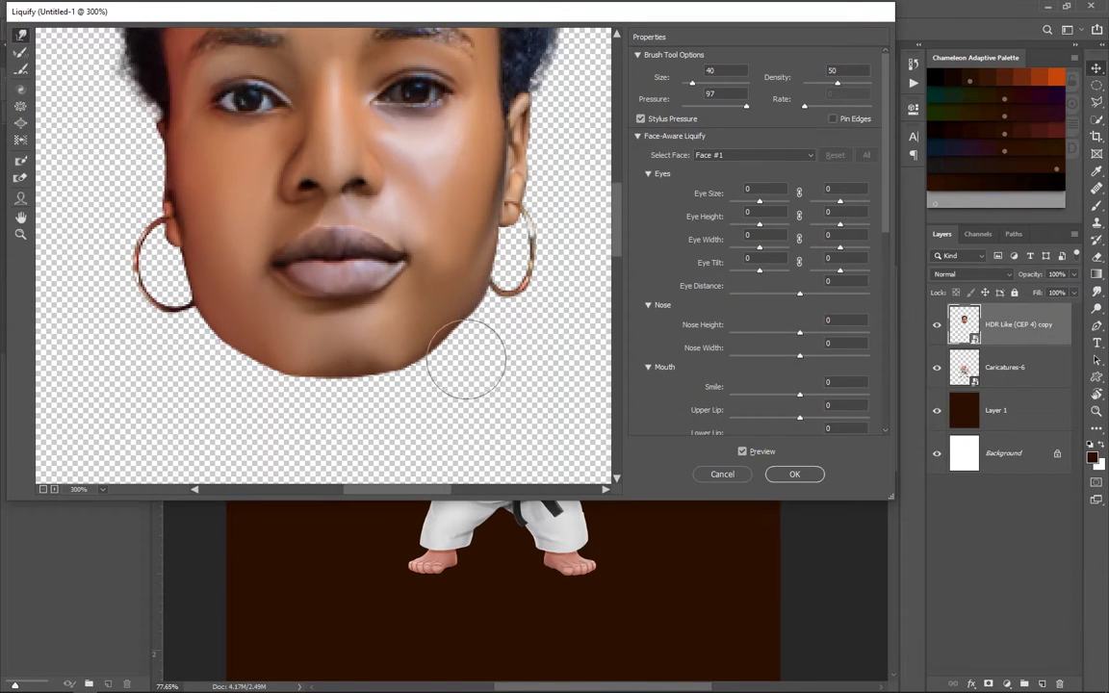
{"action": "key", "text": "bracketright"}
{"action": "key", "text": "bracketright"}
{"action": "mouse_move", "coordinate": [264, 365]}
{"action": "left_mouse_down"}
{"action": "mouse_move", "coordinate": [192, 339]}
{"action": "mouse_move", "coordinate": [154, 265]}
{"action": "left_mouse_up"}
{"action": "key", "text": "bracketright"}
{"action": "key", "text": "bracketright"}
{"action": "key", "text": "ctrl+minus"}
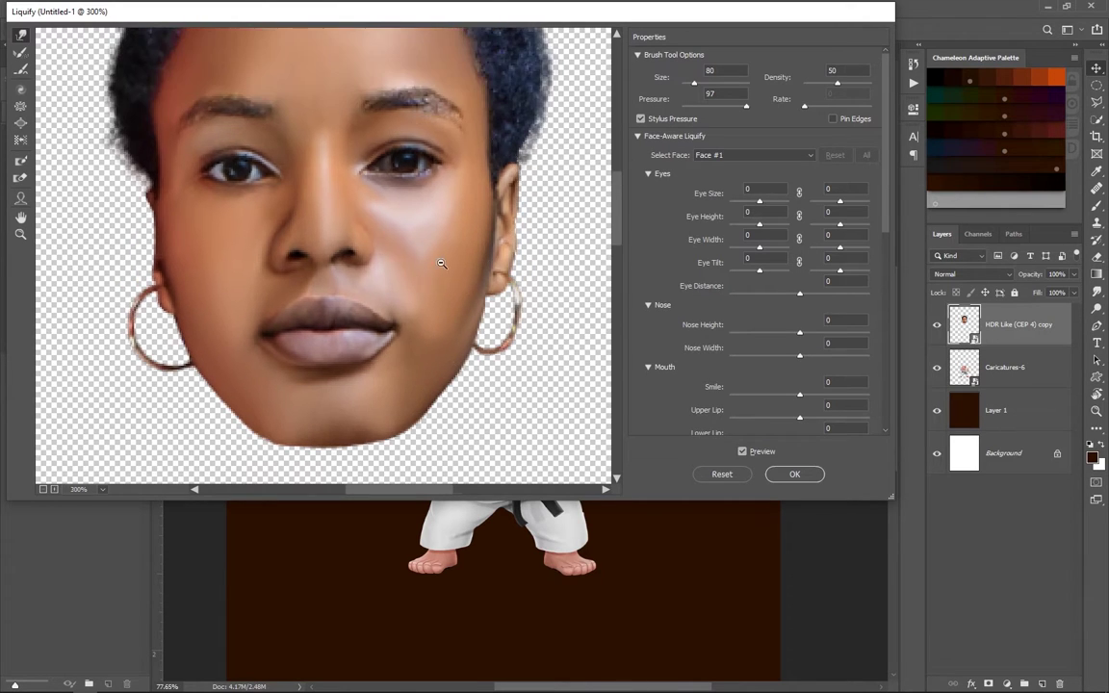
{"action": "key", "text": "bracketright"}
{"action": "key", "text": "bracketright"}
{"action": "key", "text": "bracketright"}
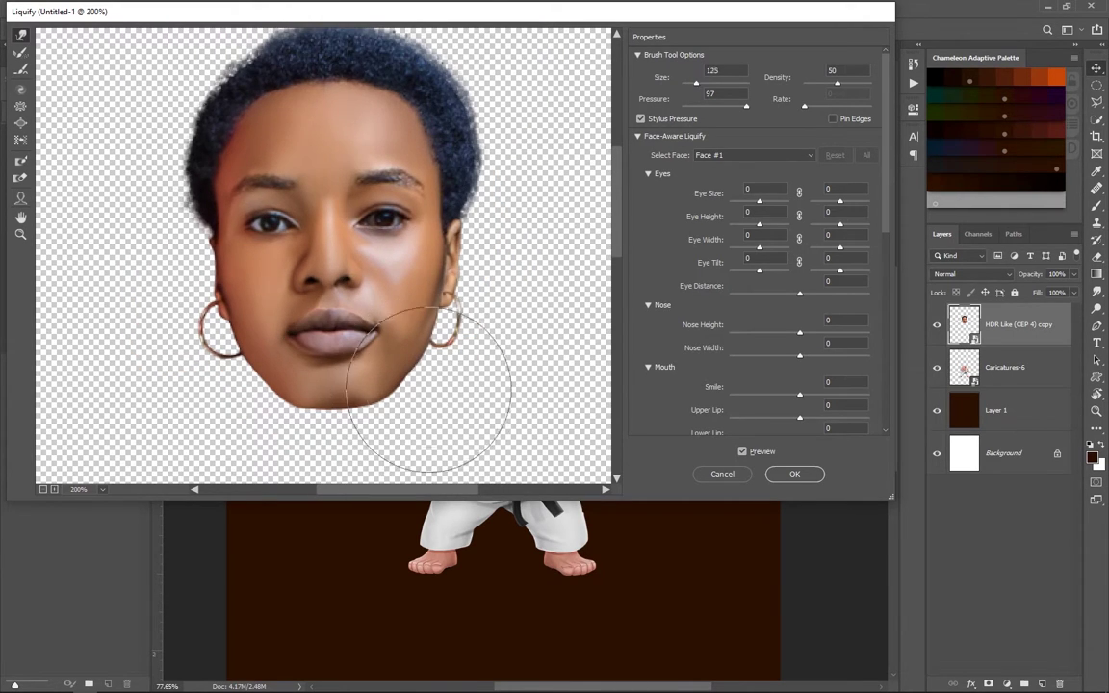
{"action": "key", "text": "bracketleft"}
{"action": "key", "text": "bracketleft"}
{"action": "key", "text": "bracketleft"}
Push the chin, jaw and left cheek into a slimmer shape and apply the Liquify filter.
{"action": "left_click_drag", "start_coordinate": [288, 415], "coordinate": [416, 396]}
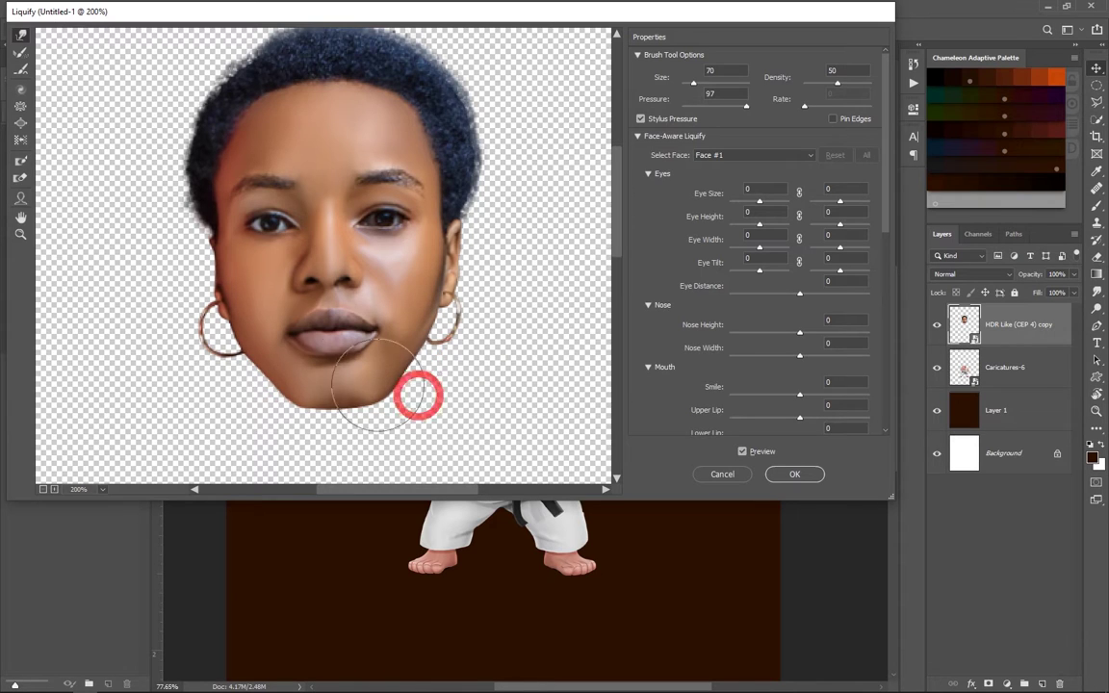
{"action": "key", "text": "bracketright"}
{"action": "key", "text": "bracketright"}
{"action": "left_click_drag", "start_coordinate": [332, 405], "coordinate": [316, 401]}
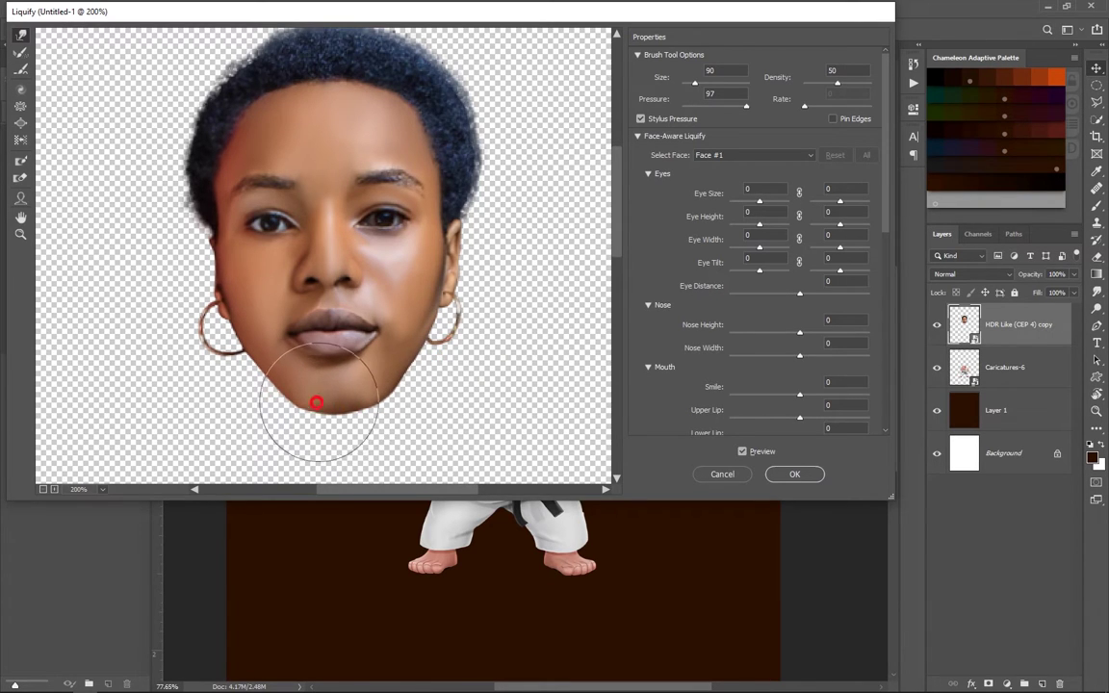
{"action": "left_click_drag", "start_coordinate": [231, 339], "coordinate": [225, 345]}
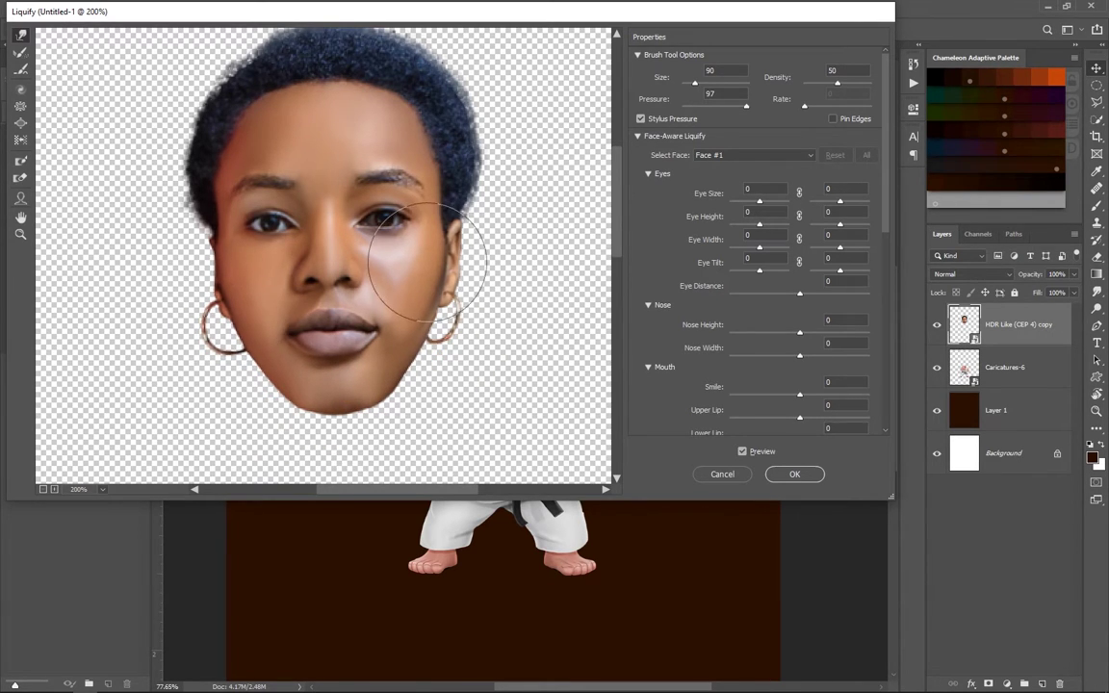
{"action": "mouse_move", "coordinate": [349, 414]}
{"action": "left_mouse_down"}
{"action": "mouse_move", "coordinate": [351, 395]}
{"action": "mouse_move", "coordinate": [289, 381]}
{"action": "left_mouse_up"}
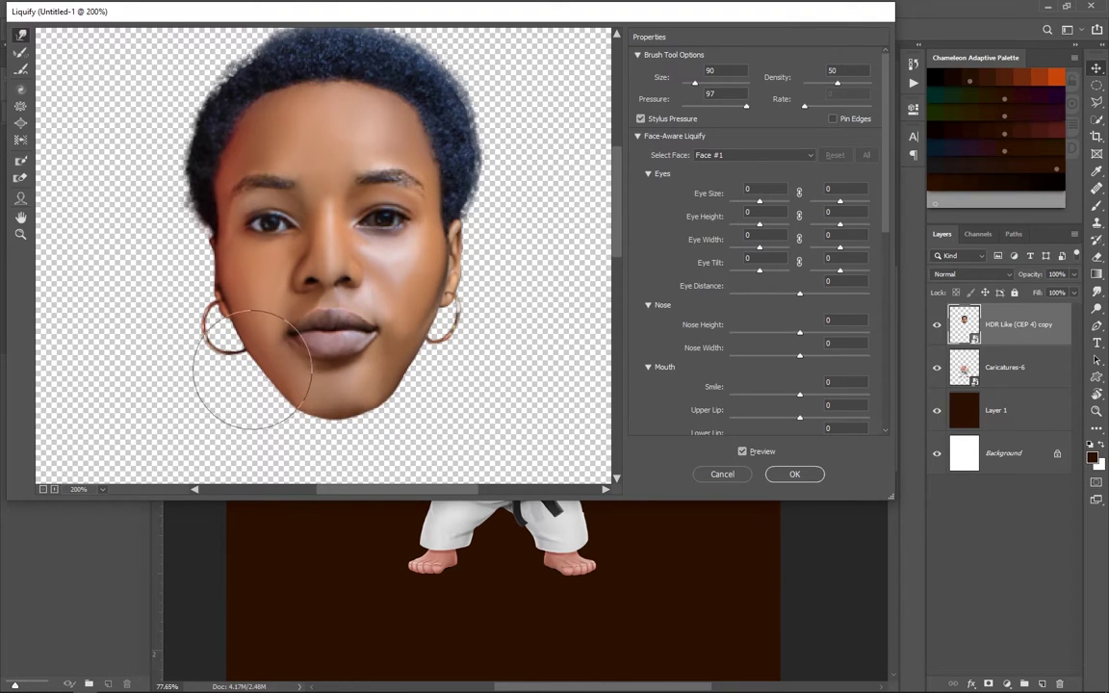
{"action": "left_click", "coordinate": [257, 348]}
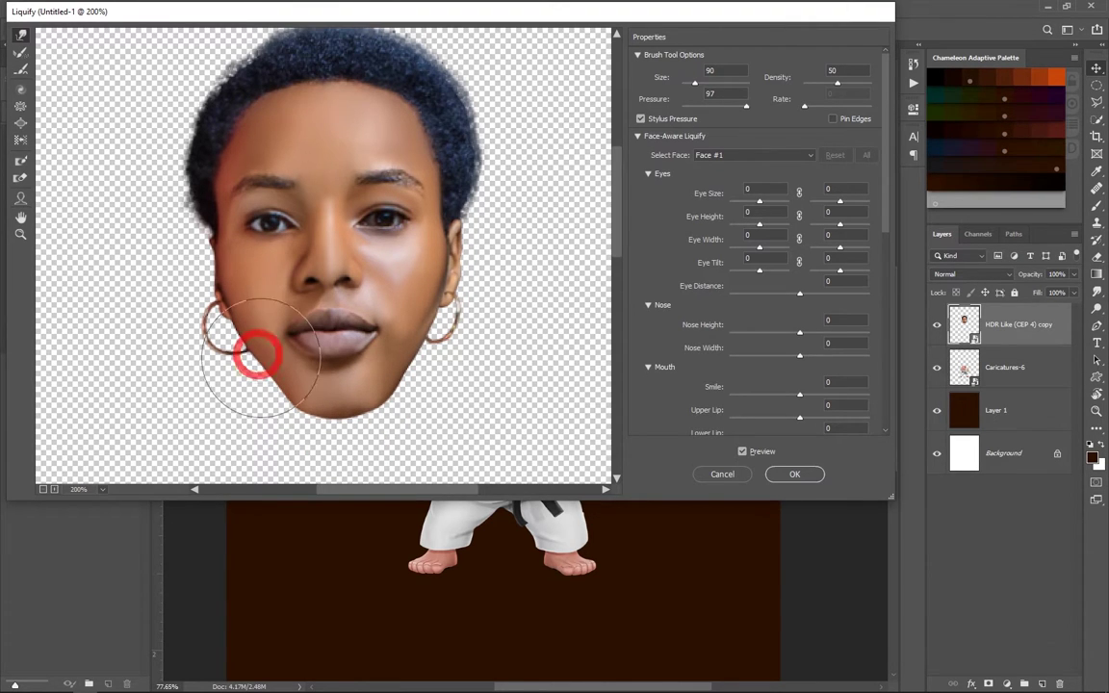
{"action": "key", "text": "bracketright"}
{"action": "key", "text": "bracketright"}
{"action": "key", "text": "bracketright"}
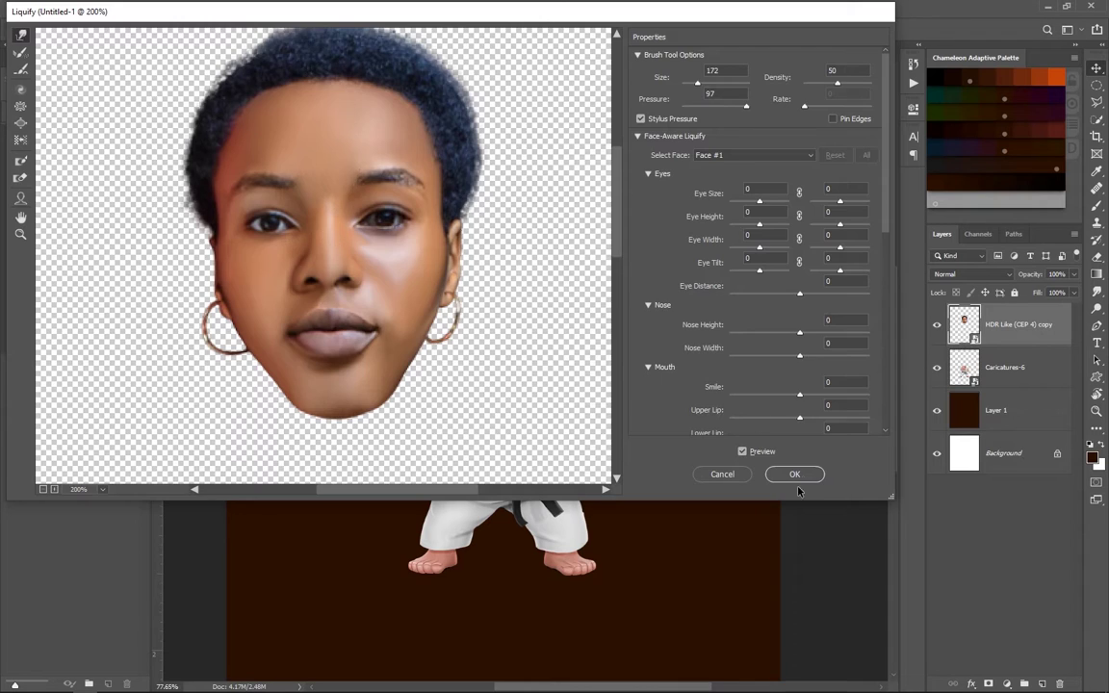
{"action": "left_click", "coordinate": [794, 474]}
{"action": "scroll", "coordinate": [578, 346], "scroll_direction": "up", "scroll_amount": 1}
{"action": "scroll", "coordinate": [587, 380], "scroll_direction": "up", "scroll_amount": 1}
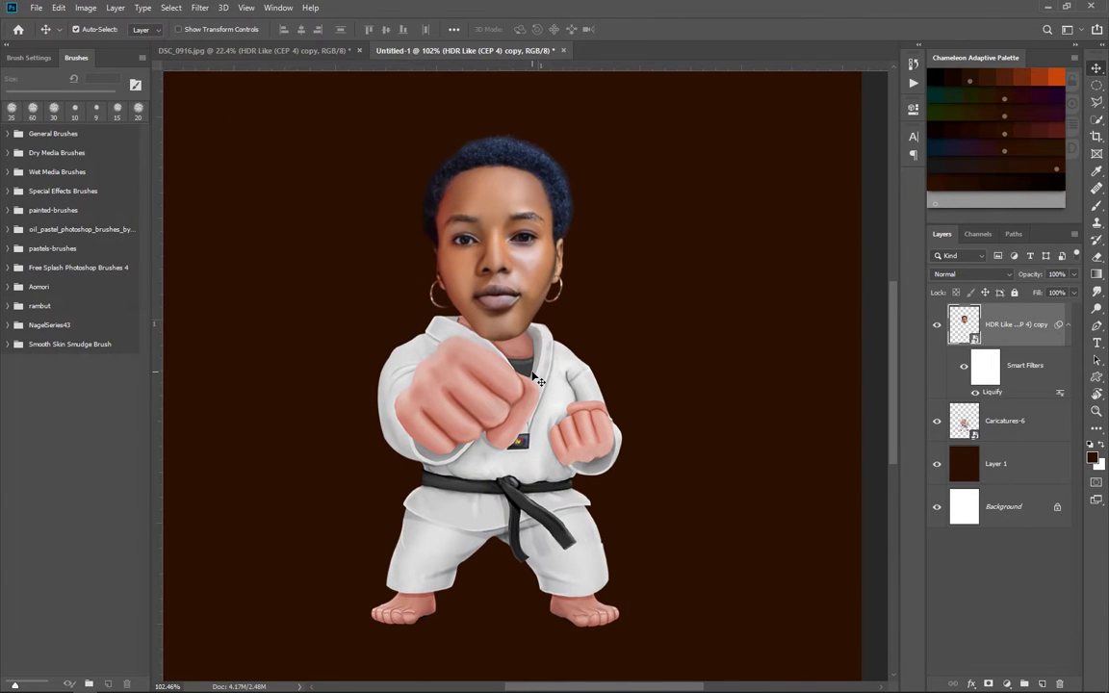
Reopen Liquify and enlarge and widen both eyes with the Face-Aware sliders.
{"action": "left_click", "coordinate": [199, 8]}
{"action": "left_click", "coordinate": [207, 111]}
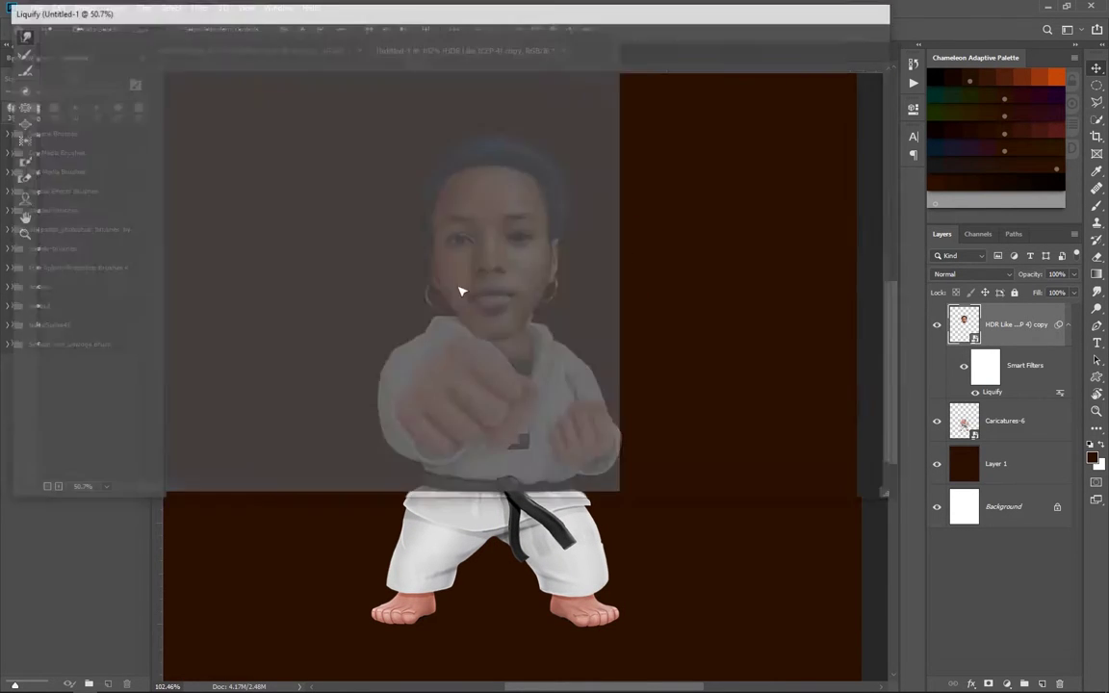
{"action": "key", "text": "ctrl+plus"}
{"action": "key", "text": "ctrl+plus"}
{"action": "key", "text": "ctrl+plus"}
{"action": "left_click_drag", "start_coordinate": [760, 201], "coordinate": [786, 202]}
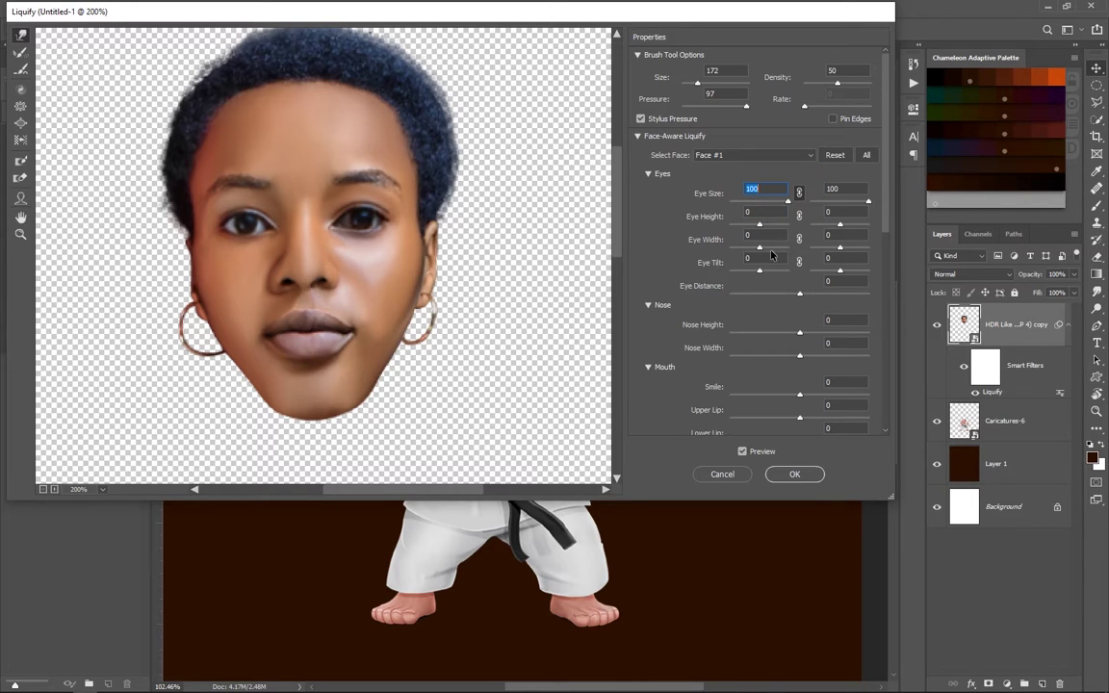
{"action": "mouse_move", "coordinate": [759, 247]}
{"action": "left_mouse_down"}
{"action": "mouse_move", "coordinate": [780, 249]}
{"action": "mouse_move", "coordinate": [775, 223]}
{"action": "left_mouse_up"}
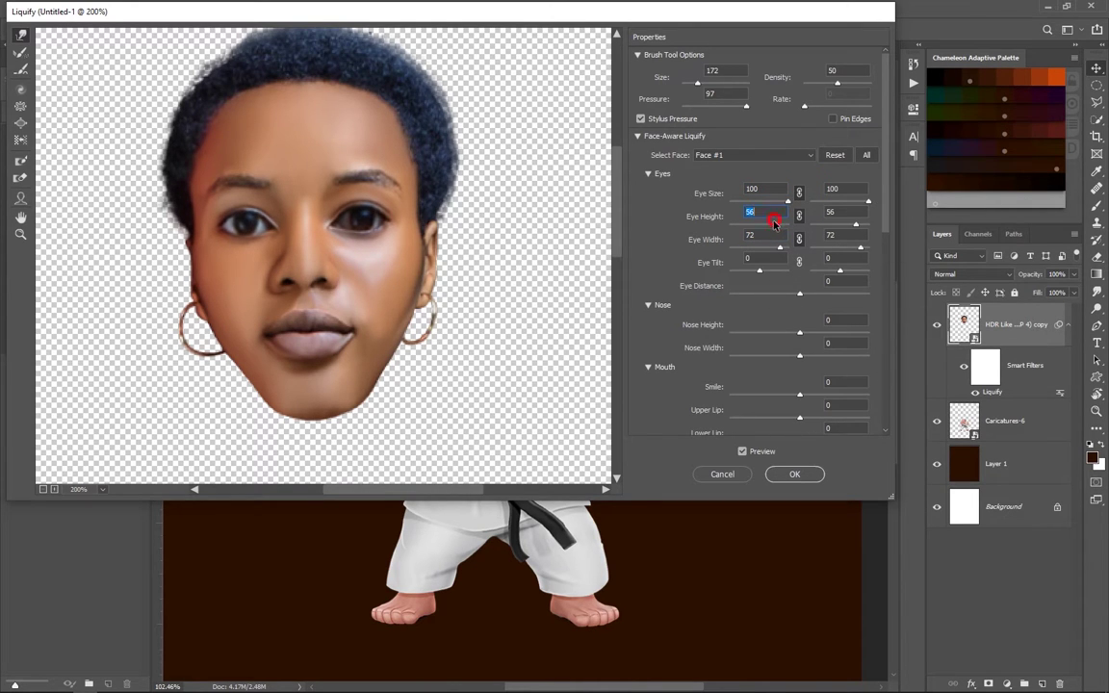
{"action": "left_click_drag", "start_coordinate": [799, 355], "coordinate": [747, 355]}
{"action": "key", "text": "bracketleft"}
{"action": "key", "text": "bracketleft"}
{"action": "key", "text": "bracketleft"}
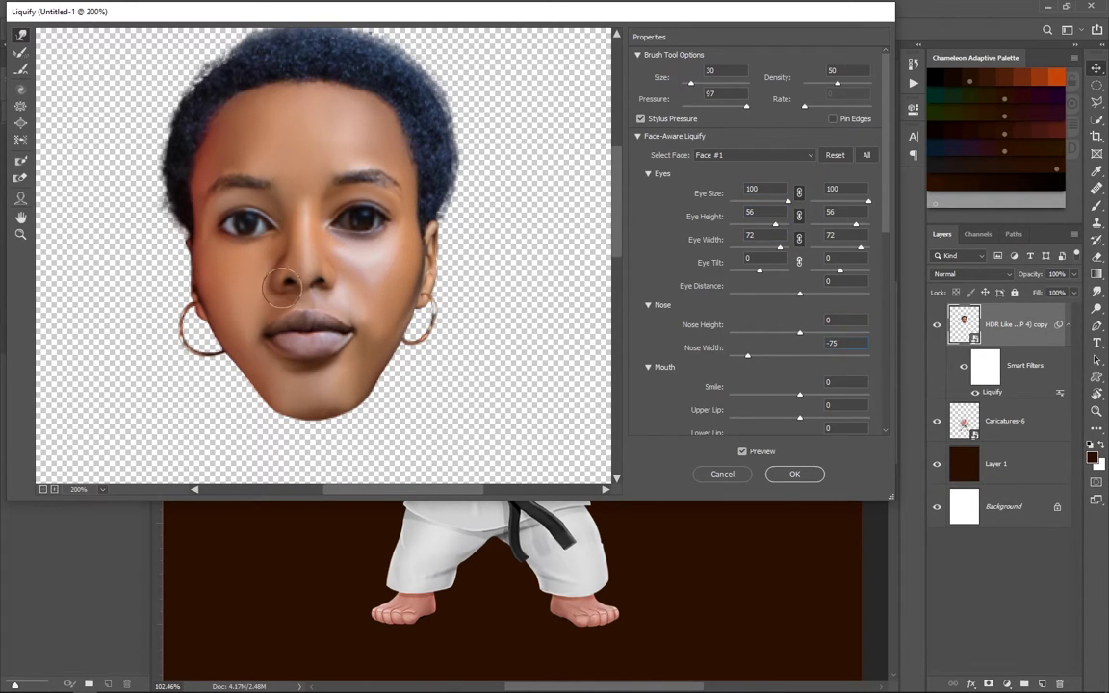
Set Nose Width -72, Mouth Width -93, Mouth Height -52, Jawline -34, Face Width 23, and apply.
{"action": "scroll", "coordinate": [753, 357], "scroll_direction": "down", "scroll_amount": 3}
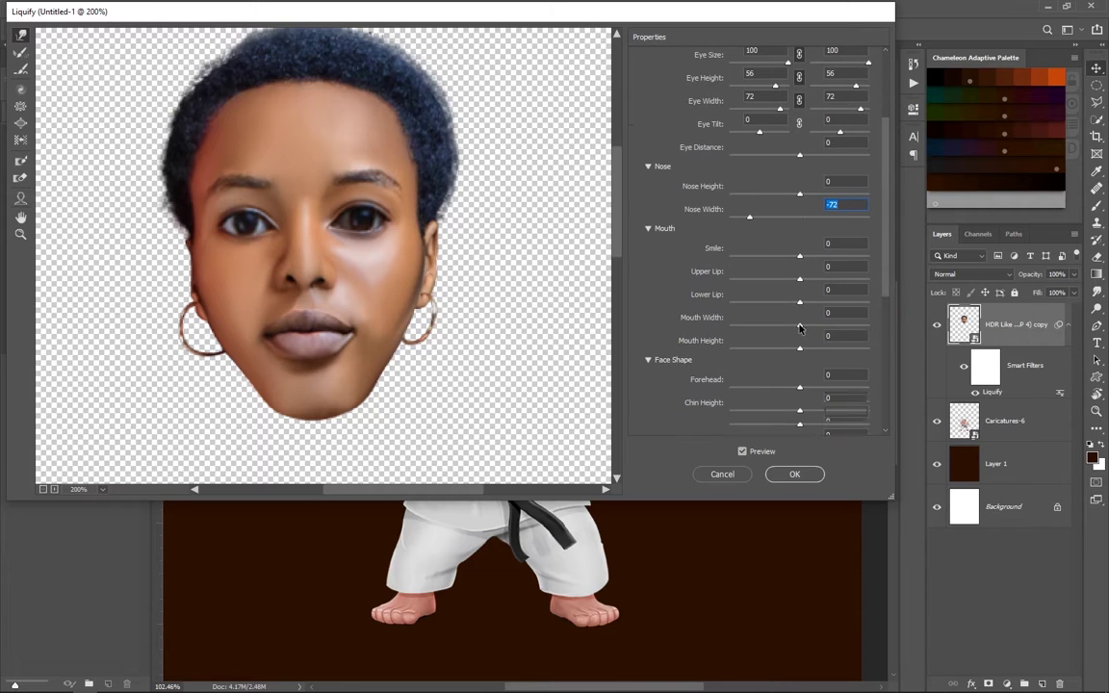
{"action": "left_click_drag", "start_coordinate": [799, 324], "coordinate": [735, 325]}
{"action": "left_click_drag", "start_coordinate": [799, 347], "coordinate": [764, 348]}
{"action": "scroll", "coordinate": [799, 309], "scroll_direction": "down", "scroll_amount": 1}
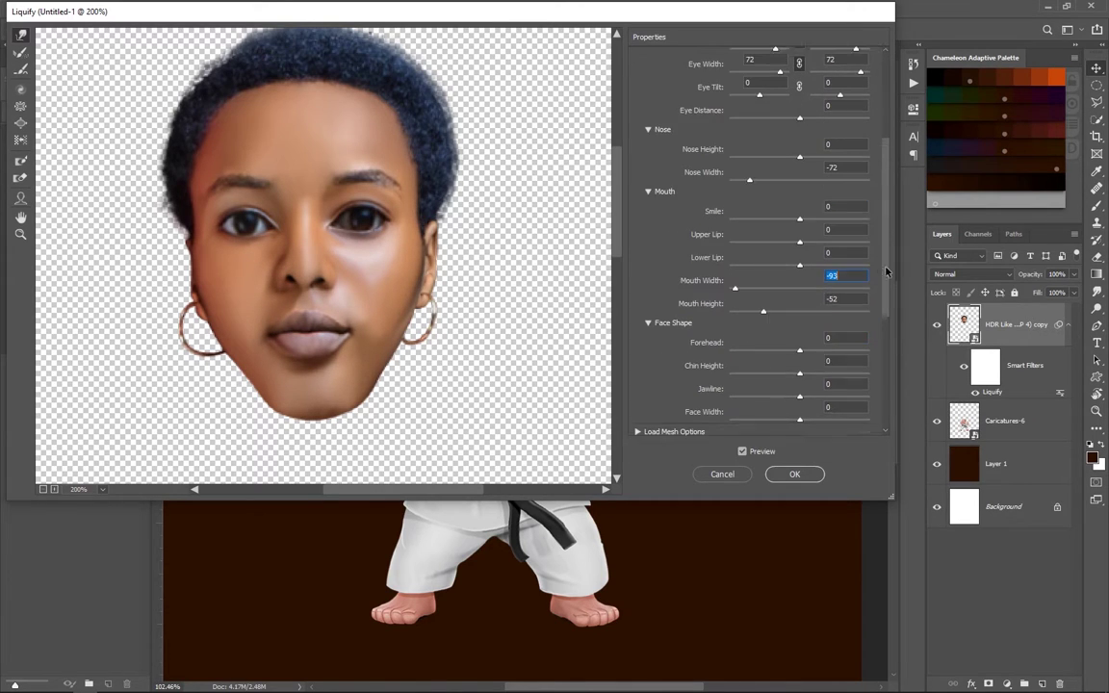
{"action": "mouse_move", "coordinate": [799, 390]}
{"action": "left_mouse_down"}
{"action": "mouse_move", "coordinate": [776, 390]}
{"action": "mouse_move", "coordinate": [816, 412]}
{"action": "left_mouse_up"}
{"action": "left_click", "coordinate": [777, 390]}
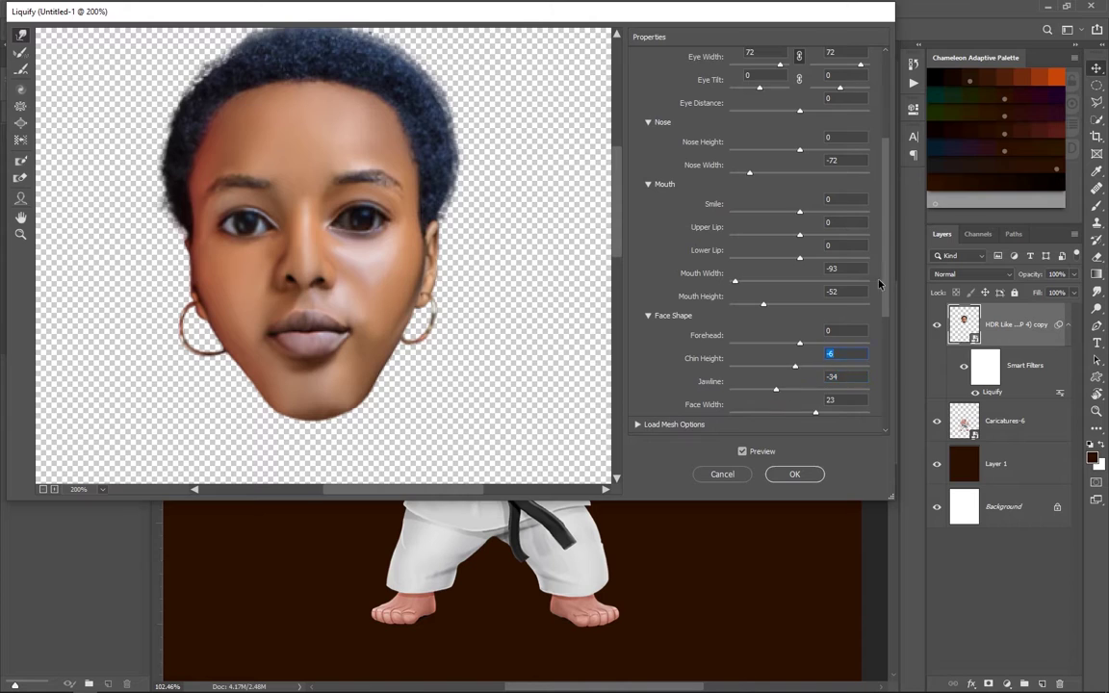
{"action": "key", "text": "Return"}
{"action": "scroll", "coordinate": [478, 450], "scroll_direction": "up", "scroll_amount": 3}
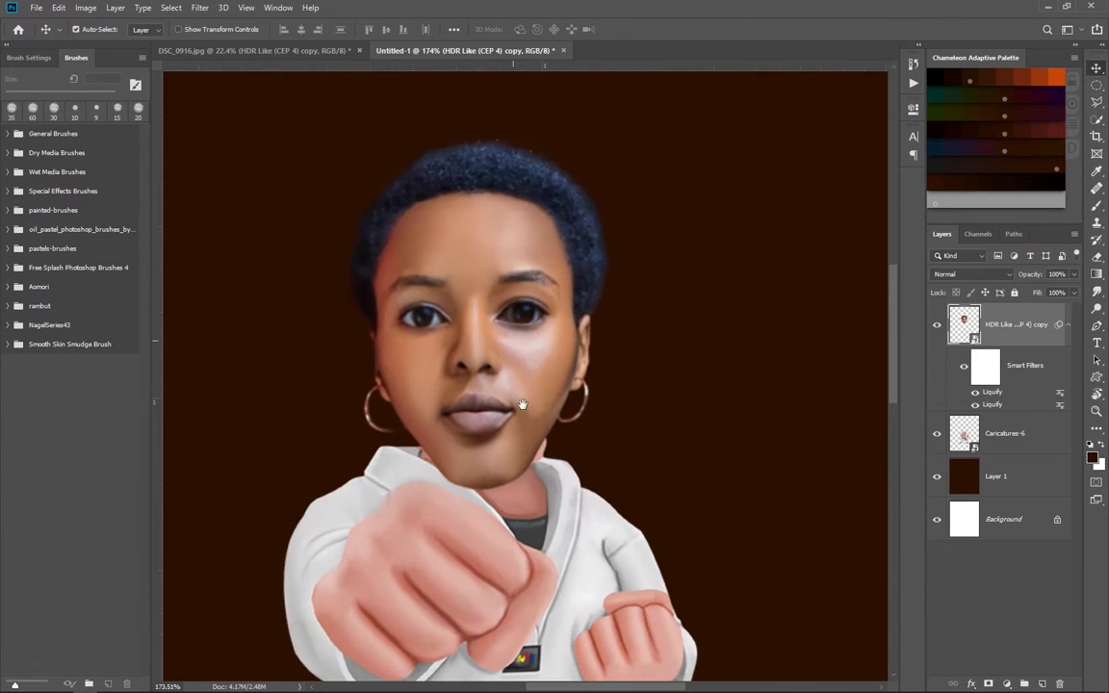
{"action": "key", "text": "ctrl+shift+alt+n"}
{"action": "left_click", "coordinate": [972, 274]}
Set the new layer to Color blend mode and sample the skin tone from the swatch image.
{"action": "left_click", "coordinate": [963, 577]}
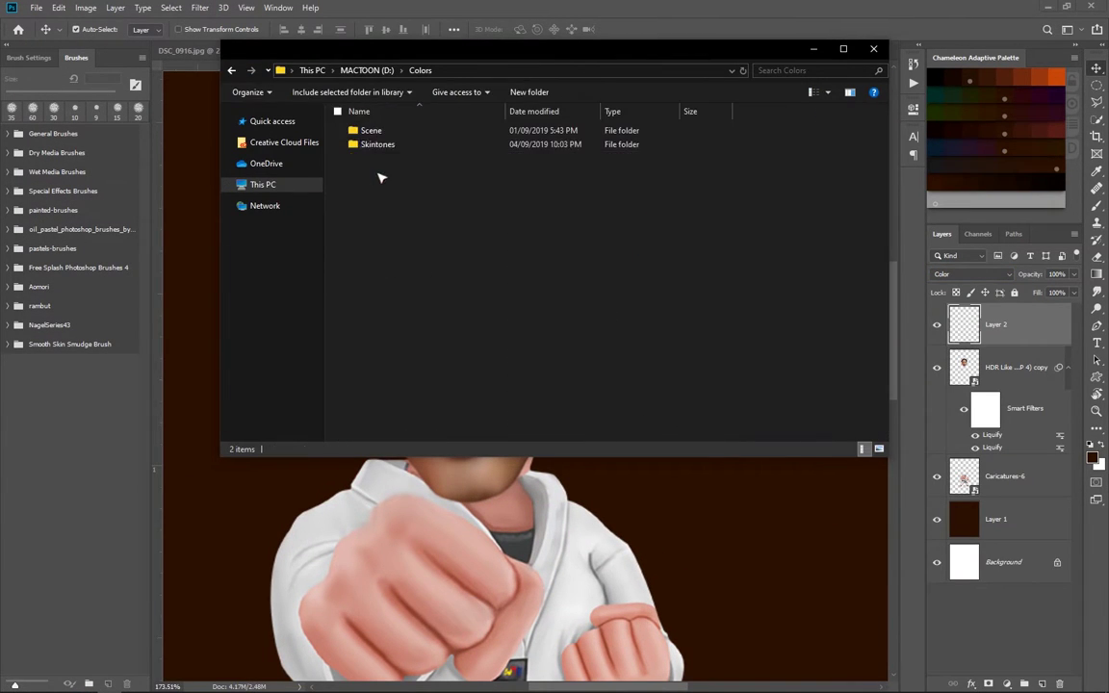
{"action": "double_click", "coordinate": [371, 144]}
{"action": "left_click_drag", "start_coordinate": [371, 136], "coordinate": [586, 50]}
{"action": "key", "text": "b"}
{"action": "left_click", "coordinate": [432, 298], "text": "alt"}
{"action": "key", "text": "ctrl+Tab"}
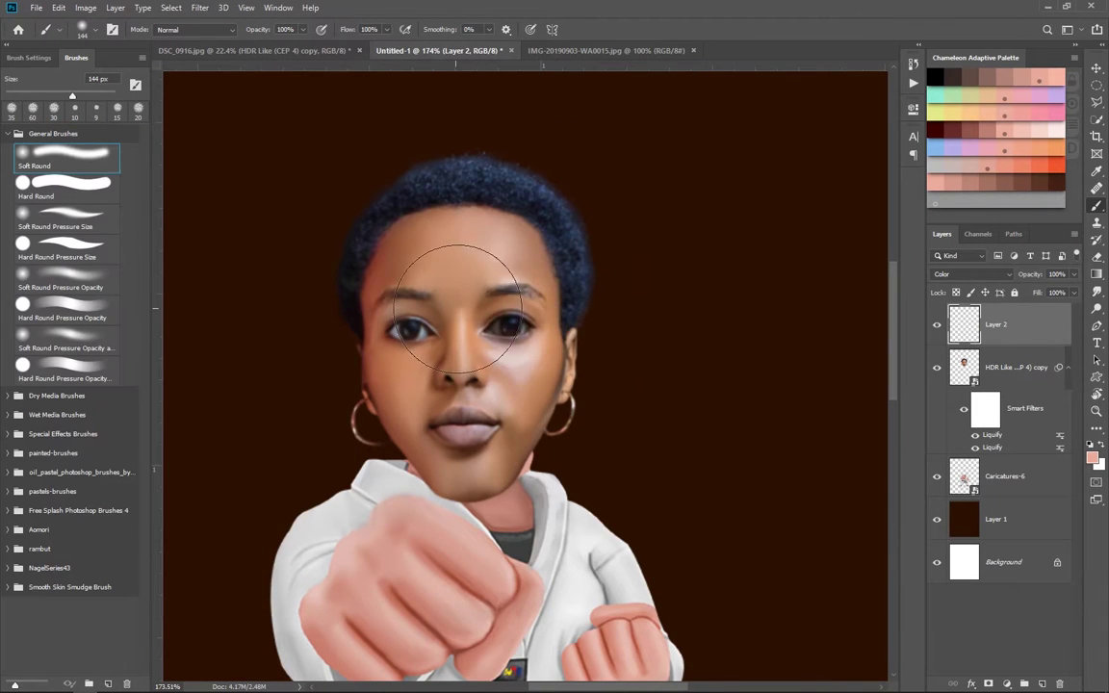
Clip the Color layer to the face and paint the skin tone over the cheeks and chin.
{"action": "scroll", "coordinate": [460, 324], "scroll_direction": "up", "scroll_amount": 2}
{"action": "left_click_drag", "start_coordinate": [1007, 341], "coordinate": [1025, 340]}
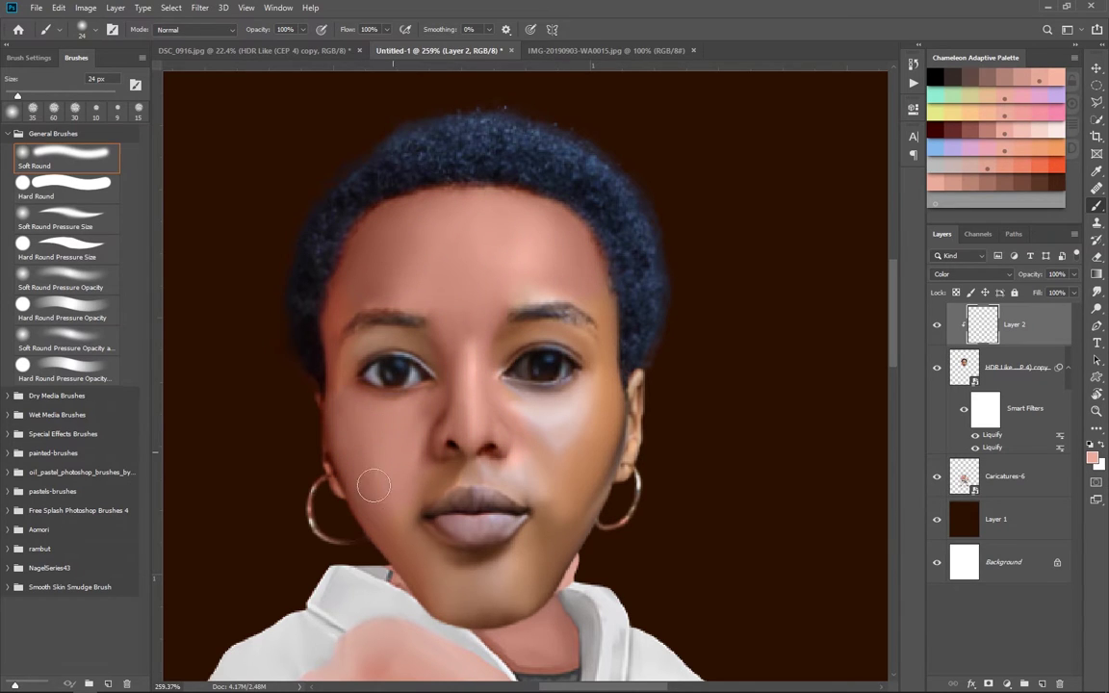
{"action": "left_click_drag", "start_coordinate": [374, 486], "coordinate": [510, 605]}
{"action": "key", "text": "bracketleft"}
{"action": "key", "text": "bracketleft"}
{"action": "key", "text": "bracketleft"}
{"action": "scroll", "coordinate": [446, 481], "scroll_direction": "down", "scroll_amount": 2}
{"action": "left_click_drag", "start_coordinate": [549, 444], "coordinate": [563, 443]}
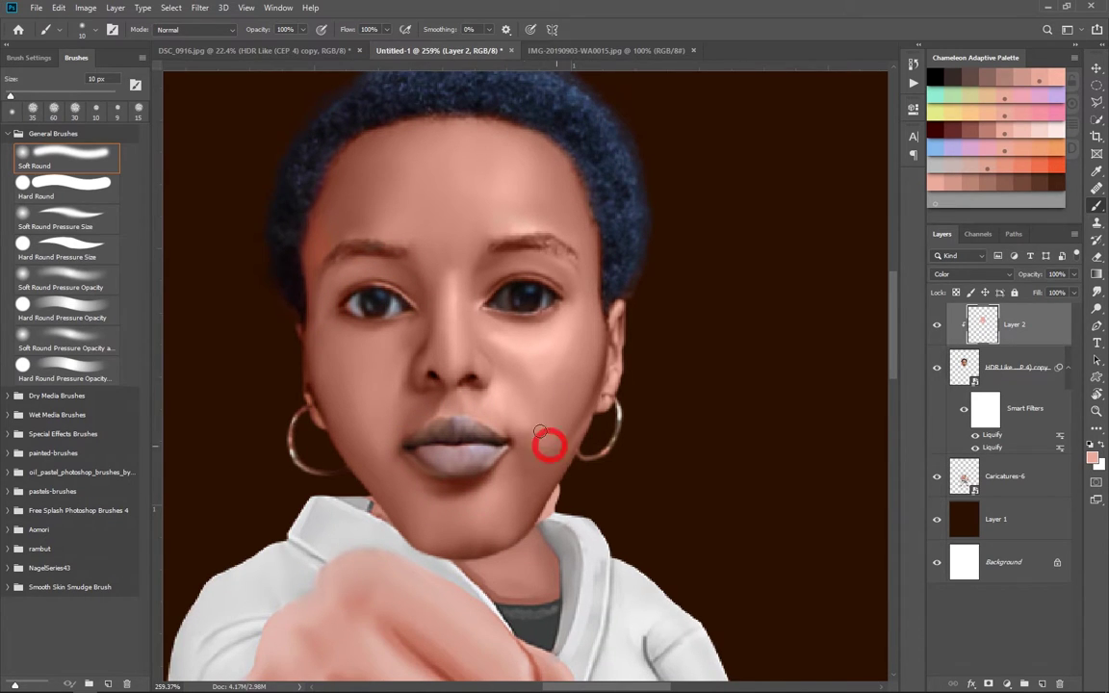
{"action": "scroll", "coordinate": [517, 389], "scroll_direction": "down", "scroll_amount": 3}
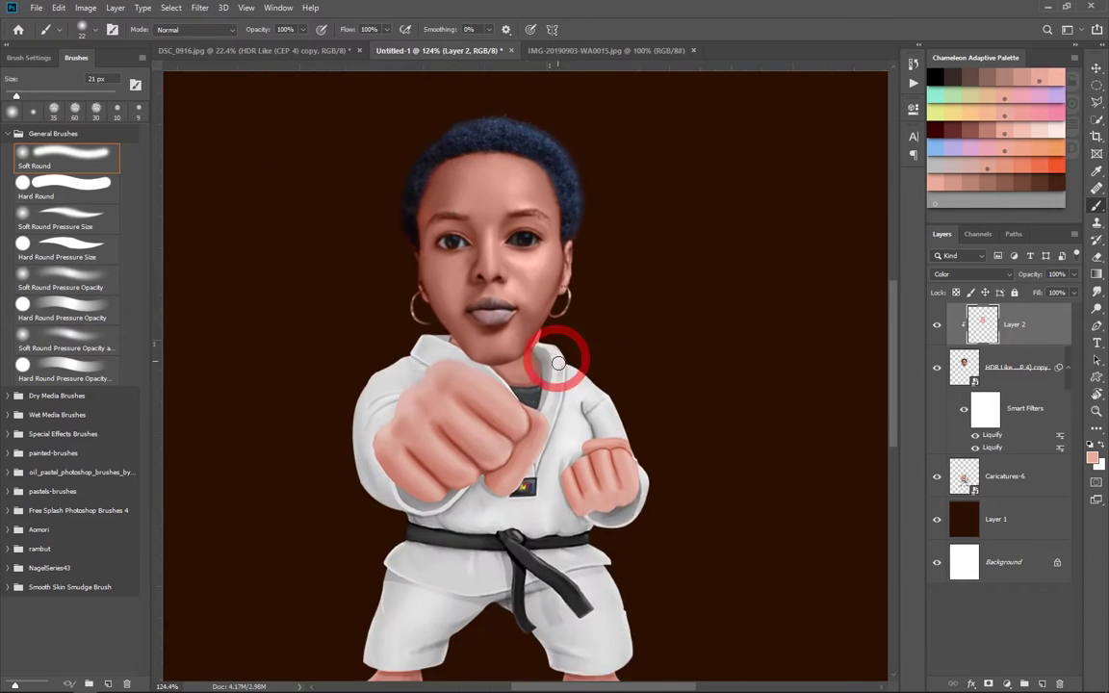
{"action": "scroll", "coordinate": [554, 359], "scroll_direction": "up", "scroll_amount": 2}
{"action": "key", "text": "ctrl+shift+alt+n"}
Sample the pink lip colour from the swatch and paint the lips on clipped Layer 3 with a small brush.
{"action": "left_click", "coordinate": [606, 50]}
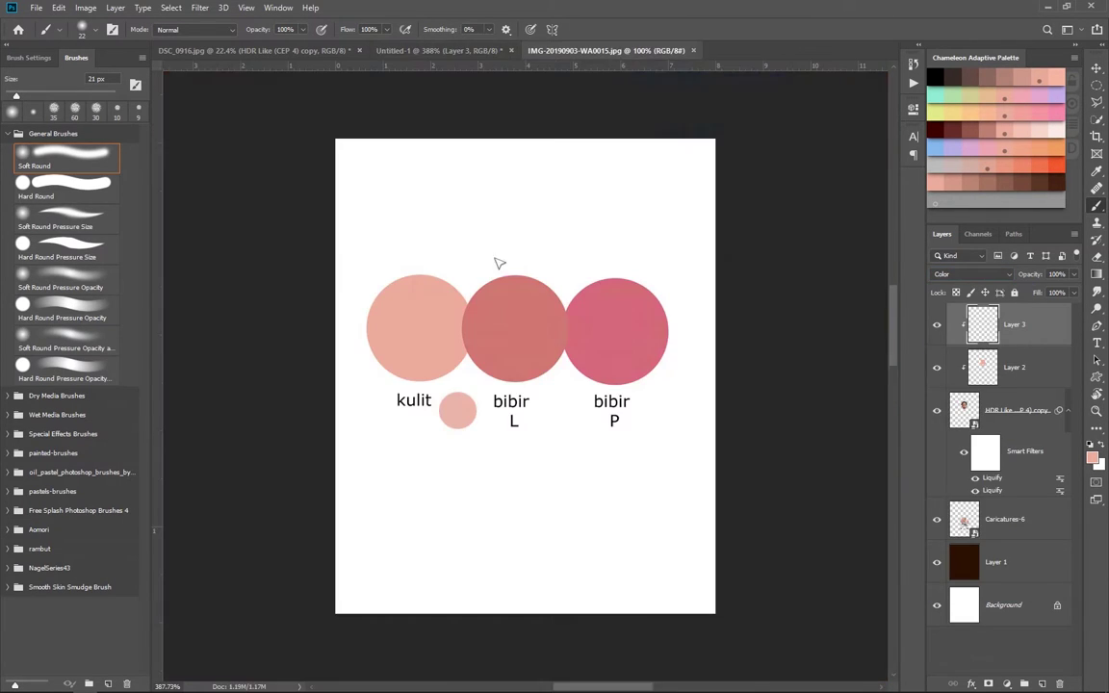
{"action": "left_click", "coordinate": [619, 330], "text": "alt"}
{"action": "left_click", "coordinate": [438, 50]}
{"action": "scroll", "coordinate": [462, 453], "scroll_direction": "up", "scroll_amount": 4}
{"action": "key", "text": "bracketleft"}
{"action": "key", "text": "bracketleft"}
{"action": "key", "text": "bracketleft"}
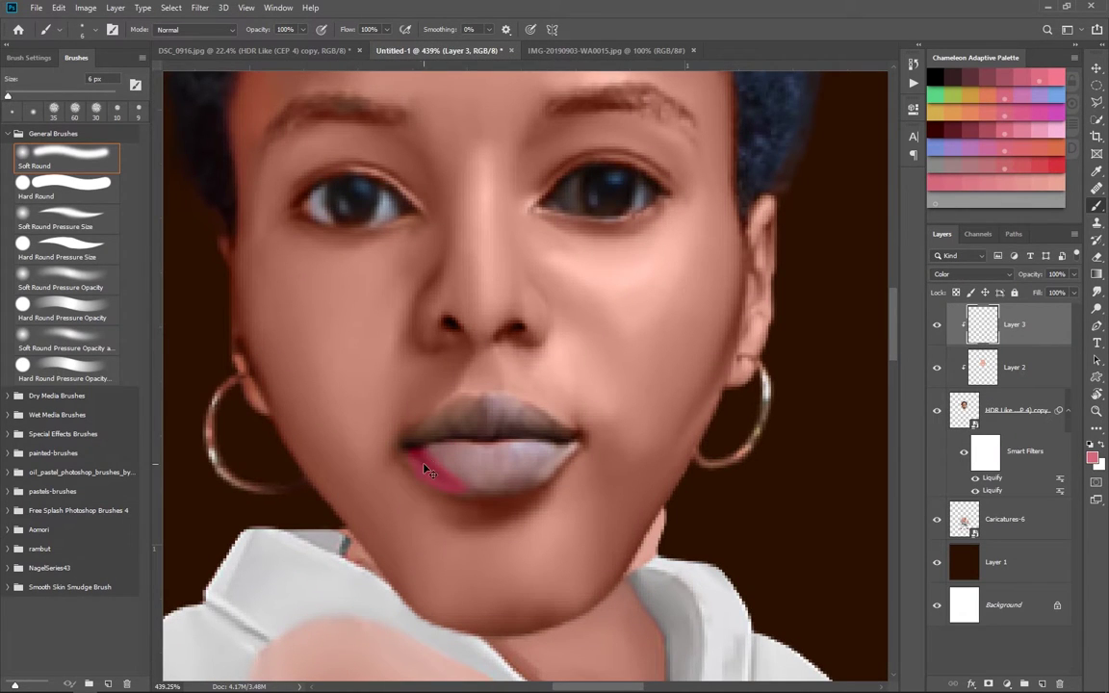
{"action": "mouse_move", "coordinate": [417, 460]}
{"action": "left_mouse_down"}
{"action": "mouse_move", "coordinate": [442, 451]}
{"action": "mouse_move", "coordinate": [430, 427]}
{"action": "mouse_move", "coordinate": [555, 431]}
{"action": "mouse_move", "coordinate": [549, 472]}
{"action": "mouse_move", "coordinate": [519, 477]}
{"action": "mouse_move", "coordinate": [567, 447]}
{"action": "left_mouse_up"}
{"action": "scroll", "coordinate": [504, 398], "scroll_direction": "down", "scroll_amount": 2}
{"action": "scroll", "coordinate": [475, 383], "scroll_direction": "down", "scroll_amount": 4}
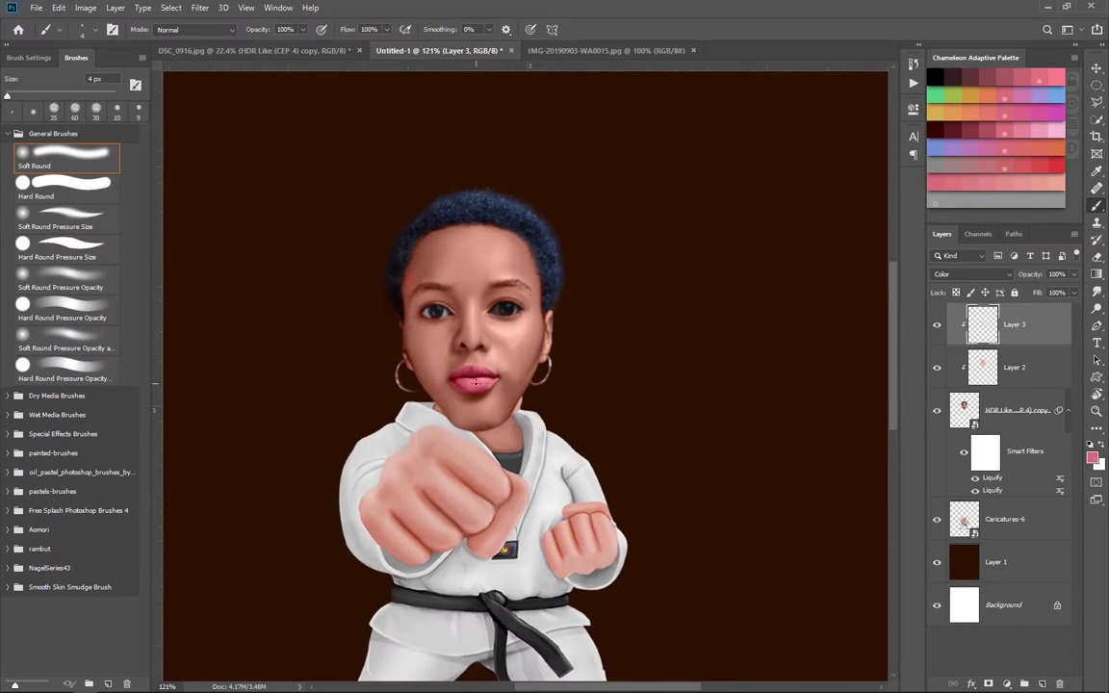
{"action": "scroll", "coordinate": [487, 382], "scroll_direction": "up", "scroll_amount": 4}
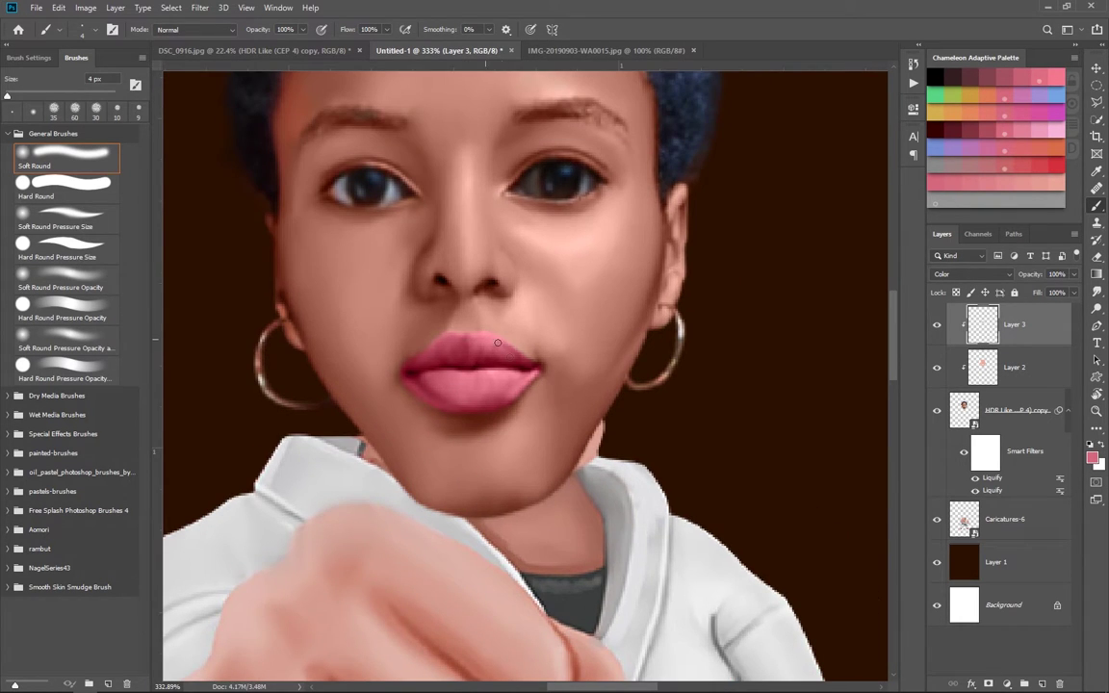
{"action": "scroll", "coordinate": [539, 442], "scroll_direction": "down", "scroll_amount": 2}
{"action": "scroll", "coordinate": [520, 433], "scroll_direction": "down", "scroll_amount": 2}
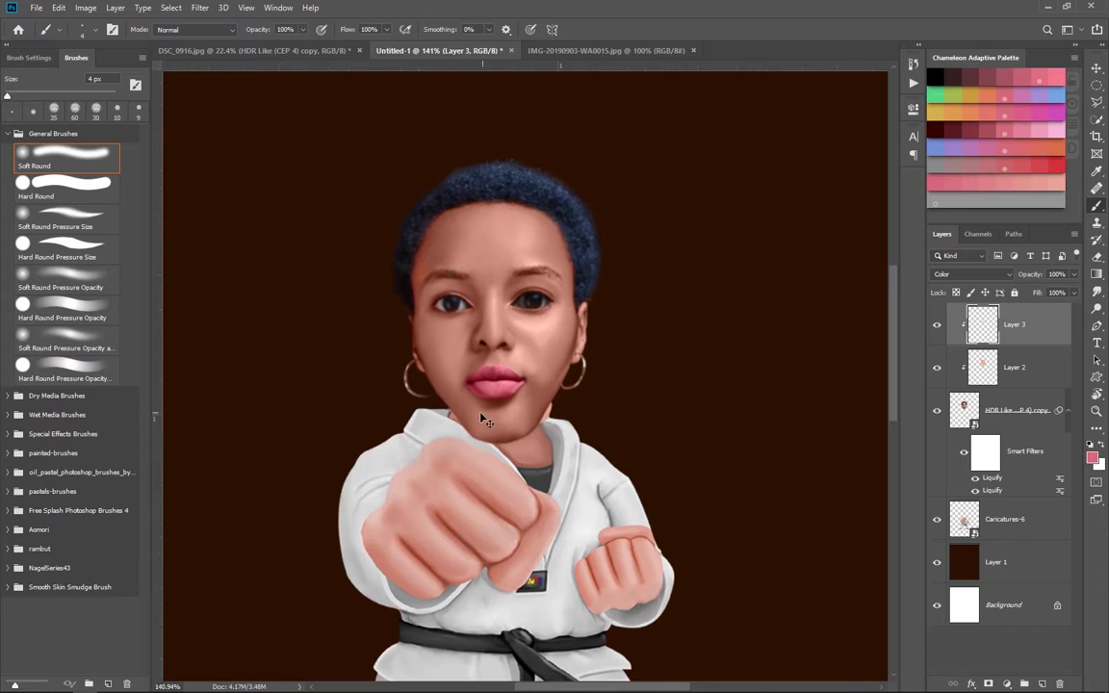
{"action": "scroll", "coordinate": [477, 452], "scroll_direction": "up", "scroll_amount": 2}
Add clipped Layer 4 and paint black over the left hairline and left side of the hair.
{"action": "scroll", "coordinate": [506, 231], "scroll_direction": "up", "scroll_amount": 1}
{"action": "key", "text": "ctrl+shift+alt+n"}
{"action": "left_click", "coordinate": [1092, 457]}
{"action": "key", "text": "Escape"}
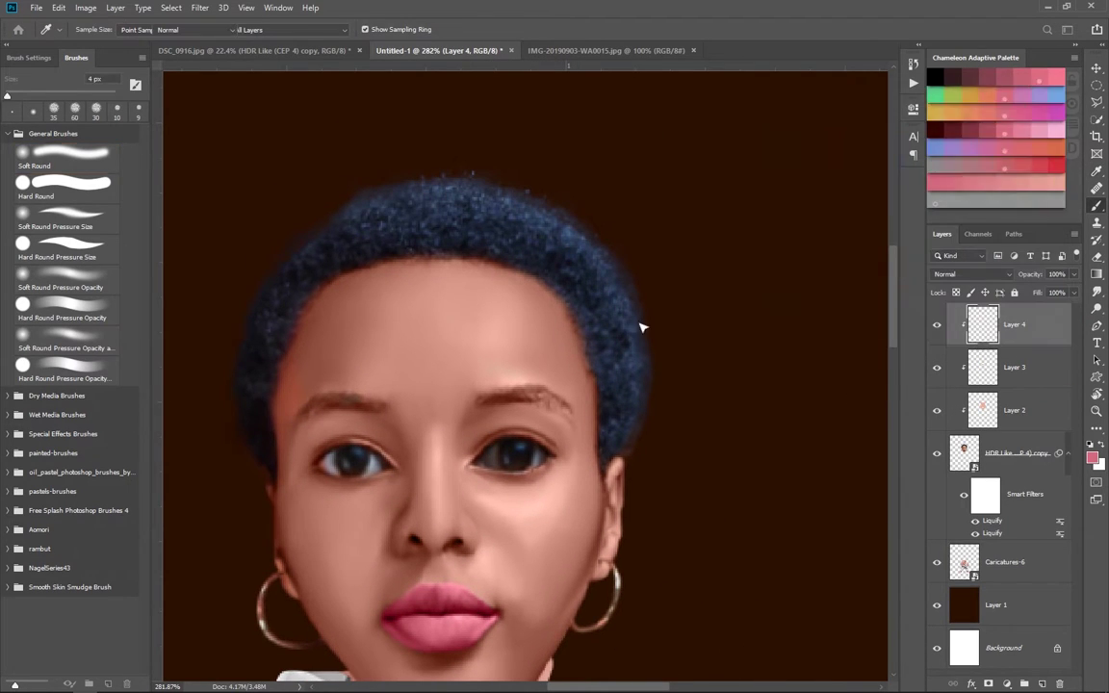
{"action": "key", "text": "d"}
{"action": "scroll", "coordinate": [274, 352], "scroll_direction": "left", "scroll_amount": 2}
{"action": "key", "text": "bracketright"}
{"action": "key", "text": "bracketright"}
{"action": "key", "text": "bracketright"}
{"action": "mouse_move", "coordinate": [289, 420]}
{"action": "left_mouse_down"}
{"action": "mouse_move", "coordinate": [284, 357]}
{"action": "mouse_move", "coordinate": [333, 226]}
{"action": "left_mouse_up"}
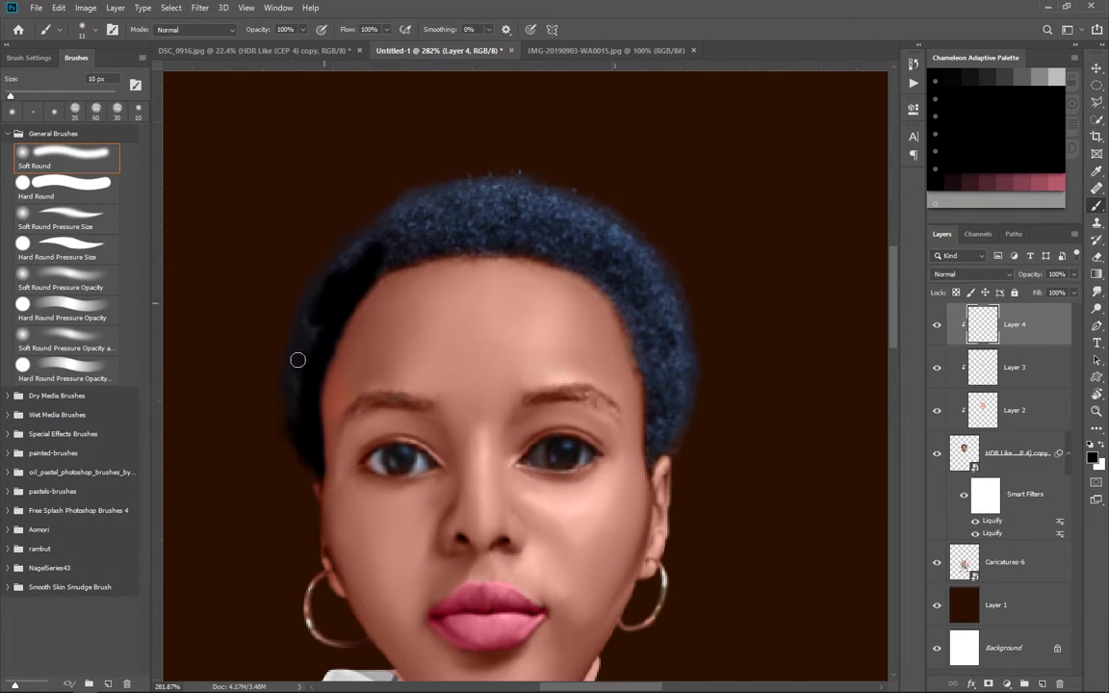
{"action": "mouse_move", "coordinate": [265, 371]}
{"action": "left_mouse_down"}
{"action": "mouse_move", "coordinate": [279, 284]}
{"action": "mouse_move", "coordinate": [334, 280]}
{"action": "mouse_move", "coordinate": [562, 178]}
{"action": "mouse_move", "coordinate": [682, 378]}
{"action": "left_mouse_up"}
Darken the right side and top of the hair, lower the hairline, and set opacity to 53%.
{"action": "key", "text": "bracketleft"}
{"action": "key", "text": "bracketleft"}
{"action": "key", "text": "bracketleft"}
{"action": "mouse_move", "coordinate": [655, 306]}
{"action": "left_mouse_down"}
{"action": "mouse_move", "coordinate": [655, 383]}
{"action": "mouse_move", "coordinate": [682, 438]}
{"action": "left_mouse_up"}
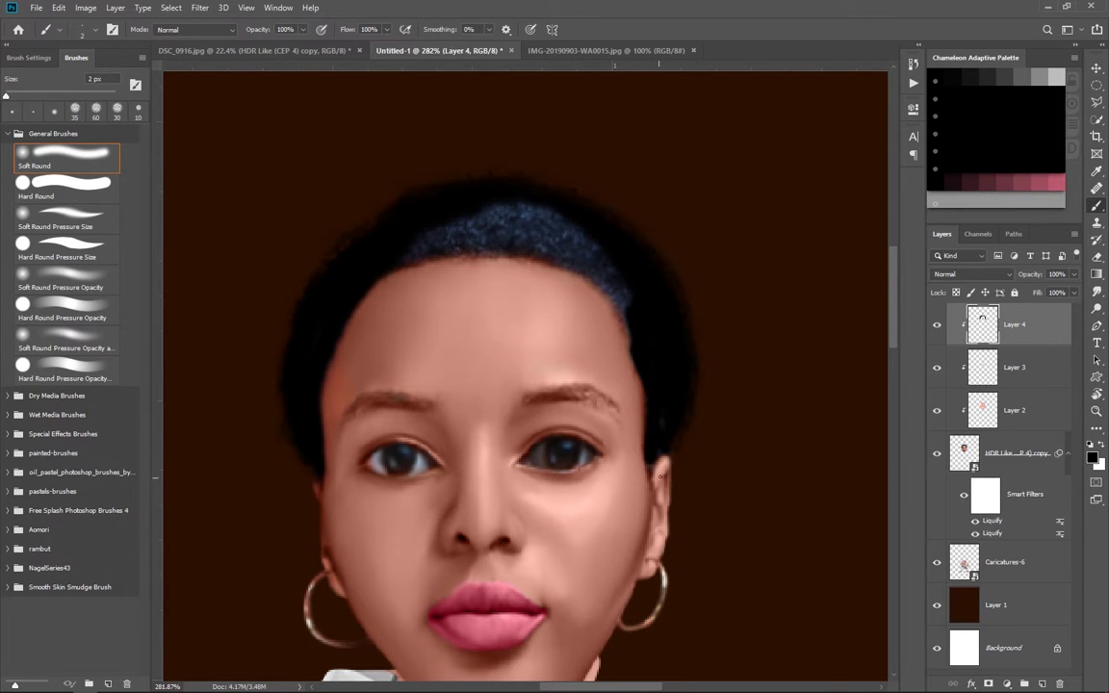
{"action": "key", "text": "bracketright"}
{"action": "key", "text": "bracketright"}
{"action": "key", "text": "bracketright"}
{"action": "mouse_move", "coordinate": [621, 302]}
{"action": "left_mouse_down"}
{"action": "mouse_move", "coordinate": [515, 213]}
{"action": "mouse_move", "coordinate": [528, 239]}
{"action": "left_mouse_up"}
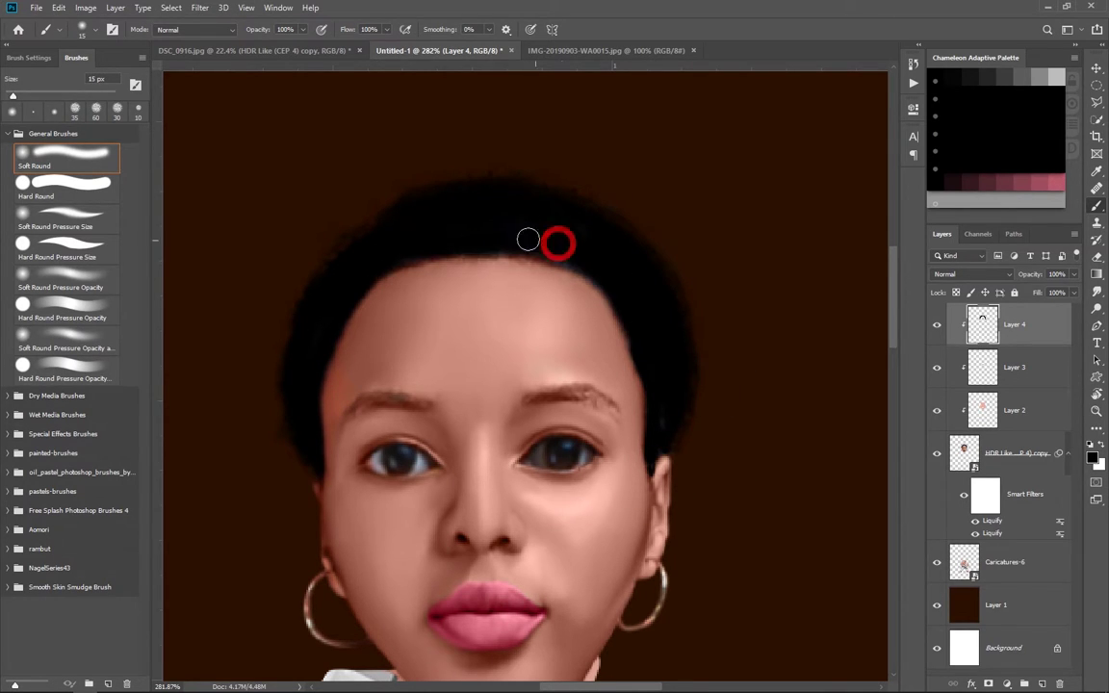
{"action": "left_click_drag", "start_coordinate": [460, 360], "coordinate": [475, 358]}
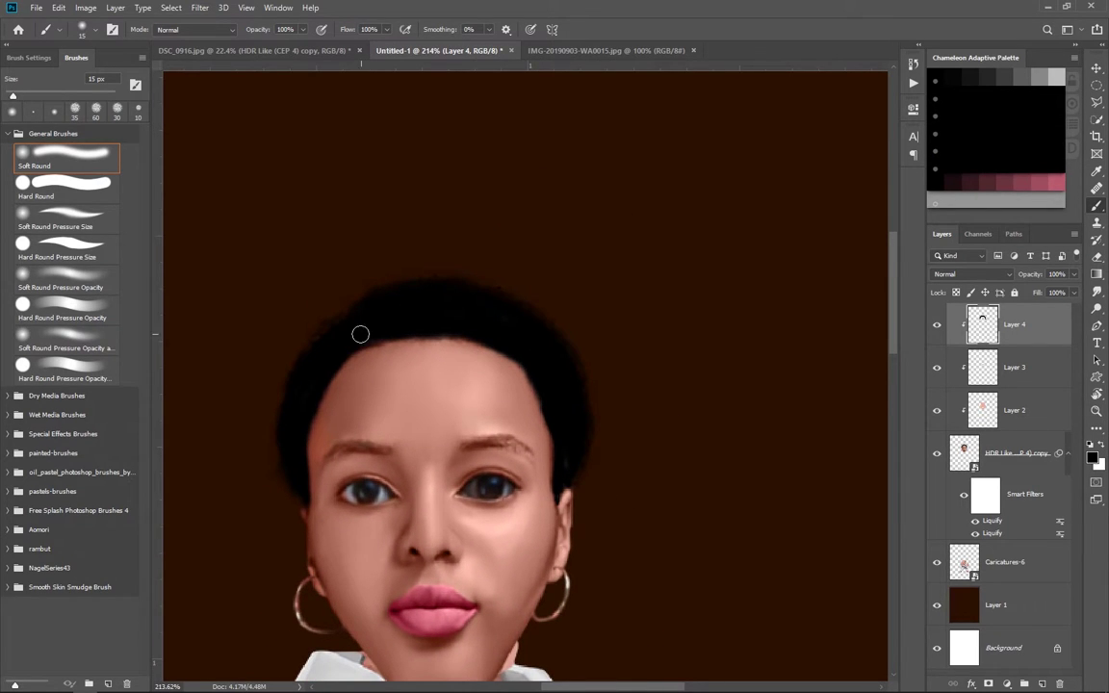
{"action": "left_click_drag", "start_coordinate": [360, 334], "coordinate": [491, 326]}
{"action": "left_click_drag", "start_coordinate": [1026, 276], "coordinate": [991, 276]}
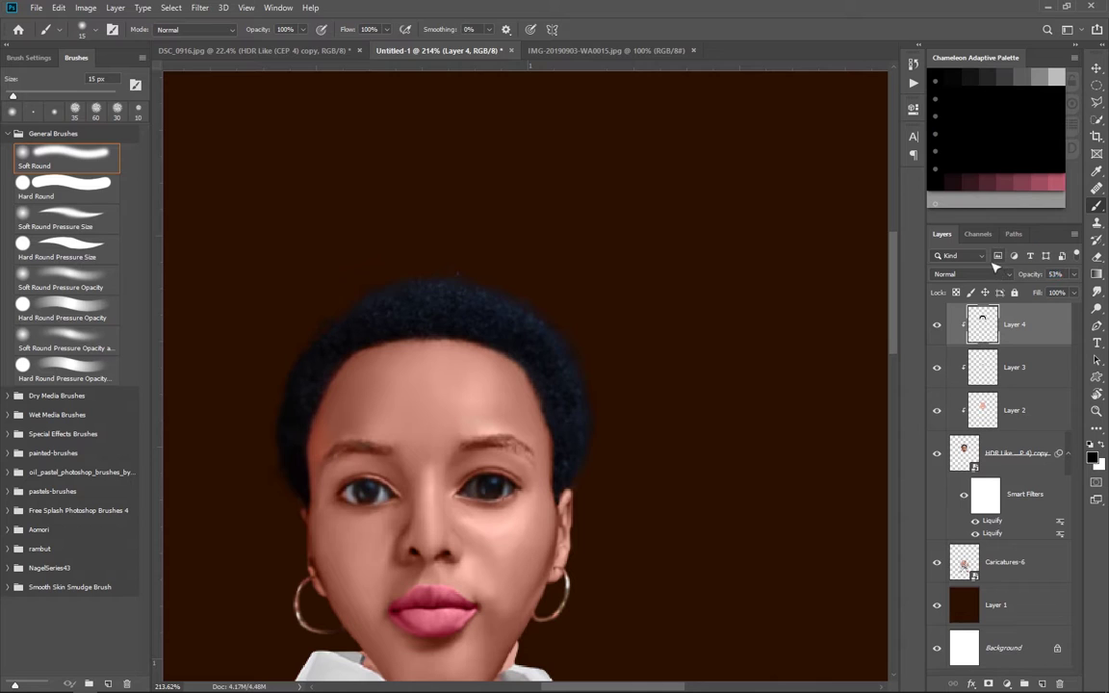
{"action": "scroll", "coordinate": [490, 404], "scroll_direction": "up", "scroll_amount": 3}
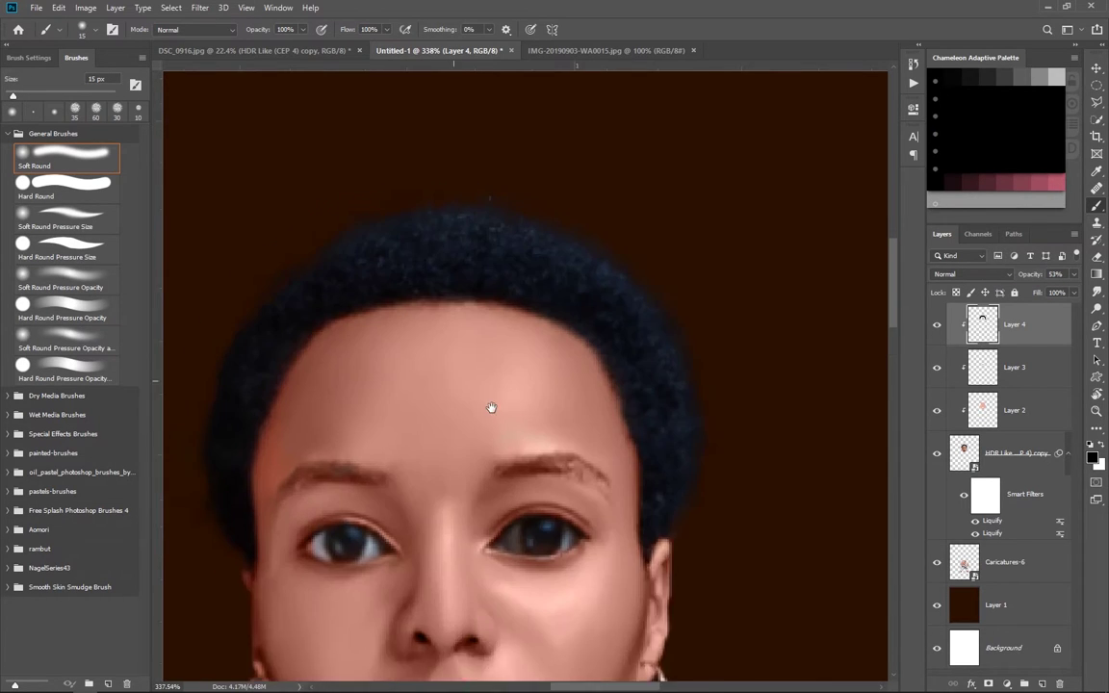
{"action": "key", "text": "ctrl+shift+alt+n"}
{"action": "left_click", "coordinate": [9, 568]}
Load the Aomori hair-strand brush at 7 px in white and dab highlights across the top of the hair.
{"action": "left_click", "coordinate": [8, 530]}
{"action": "left_click", "coordinate": [55, 586]}
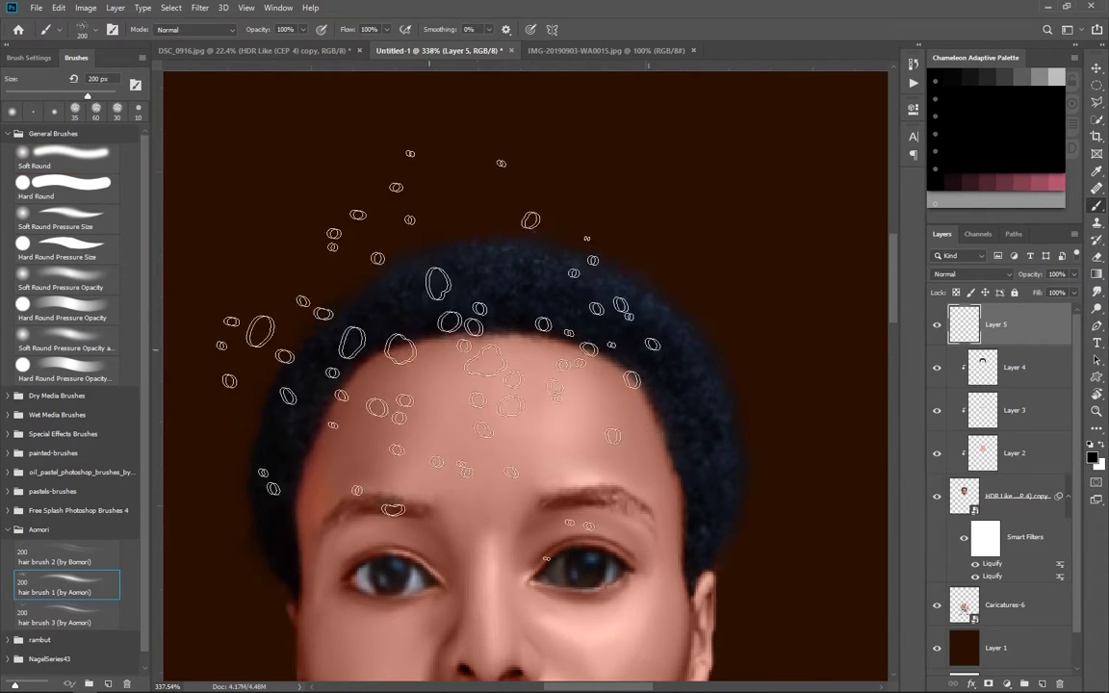
{"action": "key", "text": "bracketleft"}
{"action": "key", "text": "bracketleft"}
{"action": "key", "text": "bracketleft"}
{"action": "key", "text": "x"}
{"action": "scroll", "coordinate": [471, 261], "scroll_direction": "up", "scroll_amount": 1}
{"action": "left_click_drag", "start_coordinate": [471, 262], "coordinate": [520, 279]}
{"action": "mouse_move", "coordinate": [453, 289]}
{"action": "left_mouse_down"}
{"action": "mouse_move", "coordinate": [438, 313]}
{"action": "mouse_move", "coordinate": [346, 279]}
{"action": "mouse_move", "coordinate": [265, 348]}
{"action": "left_mouse_up"}
Highlight the left, top and right edges of the hair, then raise the dark hair layer to 99% opacity.
{"action": "left_click_drag", "start_coordinate": [327, 322], "coordinate": [243, 383]}
{"action": "mouse_move", "coordinate": [269, 426]}
{"action": "left_mouse_down"}
{"action": "mouse_move", "coordinate": [236, 452]}
{"action": "mouse_move", "coordinate": [245, 477]}
{"action": "left_mouse_up"}
{"action": "left_click_drag", "start_coordinate": [279, 395], "coordinate": [235, 443]}
{"action": "left_click_drag", "start_coordinate": [288, 337], "coordinate": [325, 364]}
{"action": "mouse_move", "coordinate": [472, 262]}
{"action": "left_mouse_down"}
{"action": "mouse_move", "coordinate": [578, 298]}
{"action": "mouse_move", "coordinate": [606, 380]}
{"action": "mouse_move", "coordinate": [686, 397]}
{"action": "mouse_move", "coordinate": [707, 453]}
{"action": "mouse_move", "coordinate": [698, 481]}
{"action": "left_mouse_up"}
{"action": "left_click", "coordinate": [649, 392]}
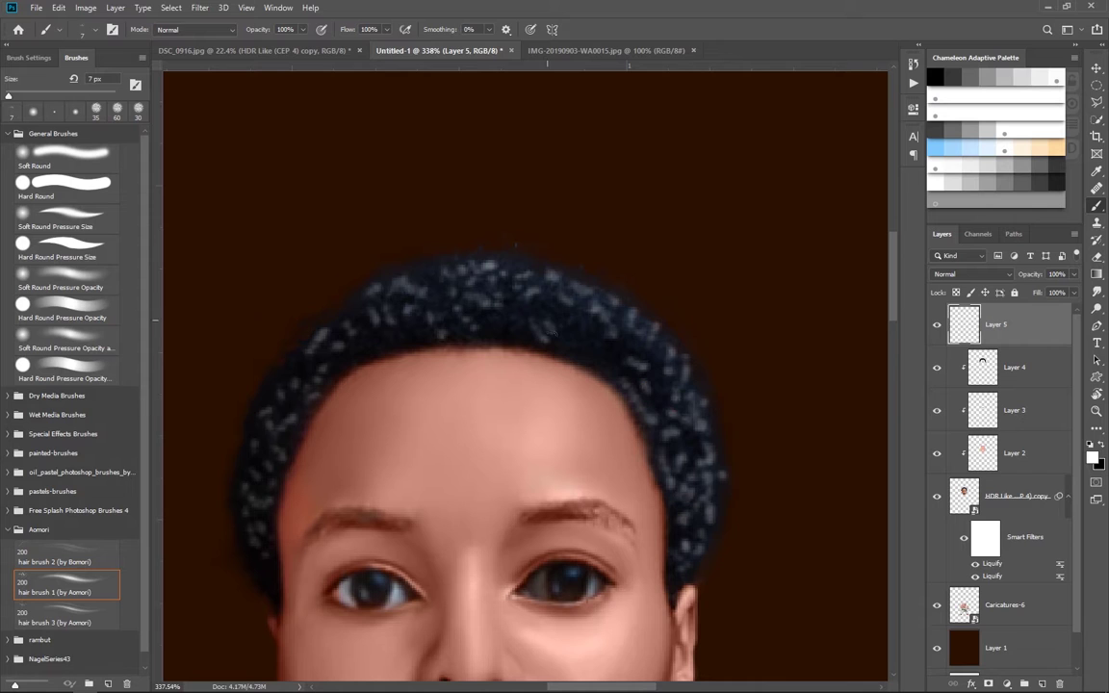
{"action": "left_click", "coordinate": [428, 267]}
{"action": "left_click", "coordinate": [1011, 367]}
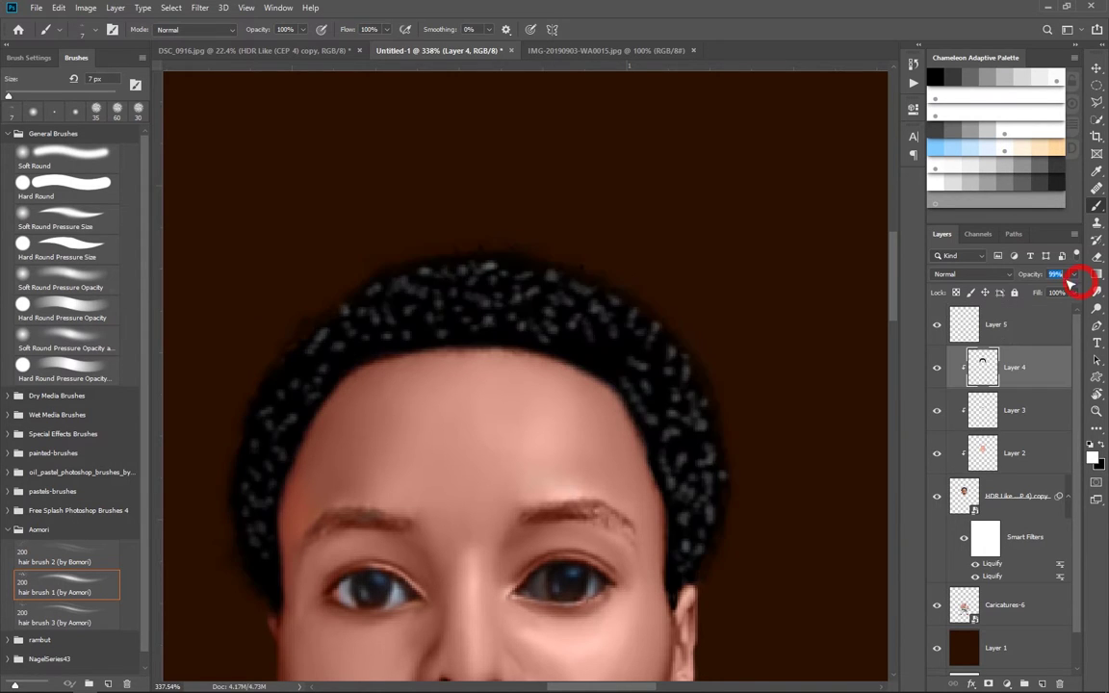
{"action": "left_click_drag", "start_coordinate": [562, 450], "coordinate": [591, 372]}
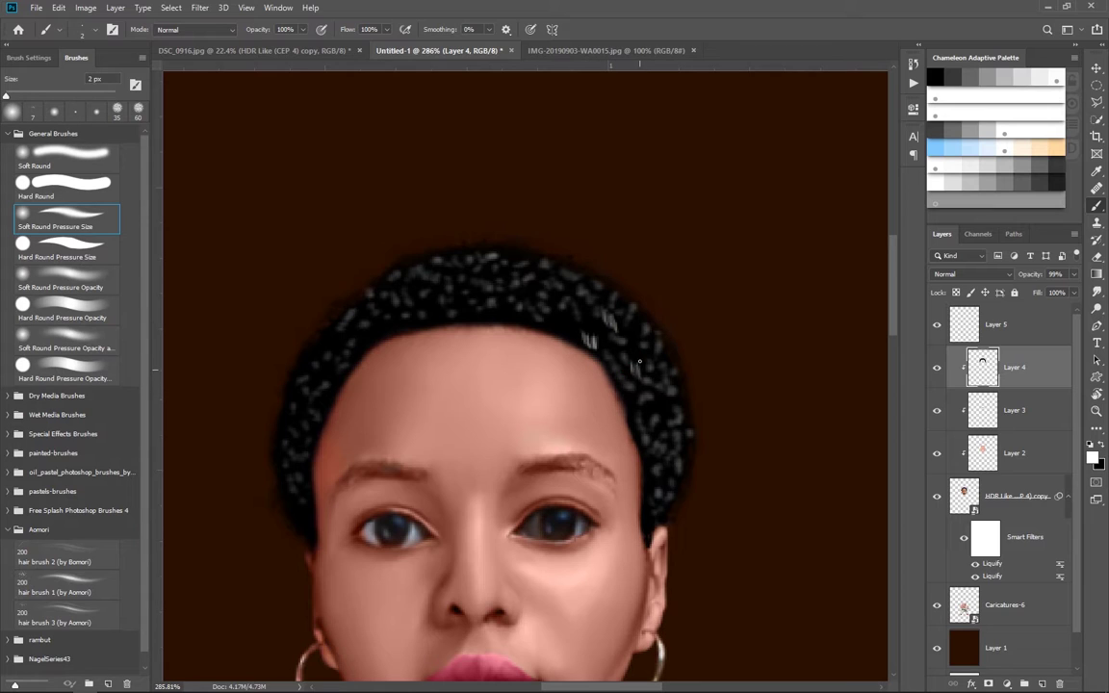
Paint fine light strands over the hair on the highlights layer, then add an empty layer above.
{"action": "left_click", "coordinate": [1021, 323]}
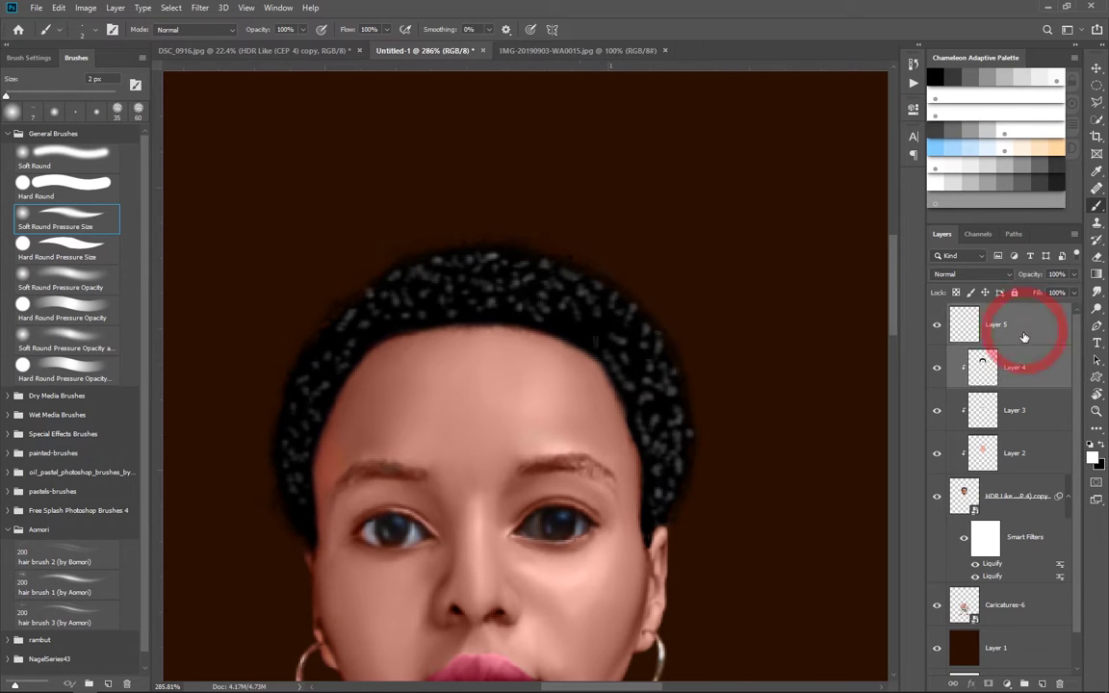
{"action": "left_click_drag", "start_coordinate": [374, 332], "coordinate": [383, 308]}
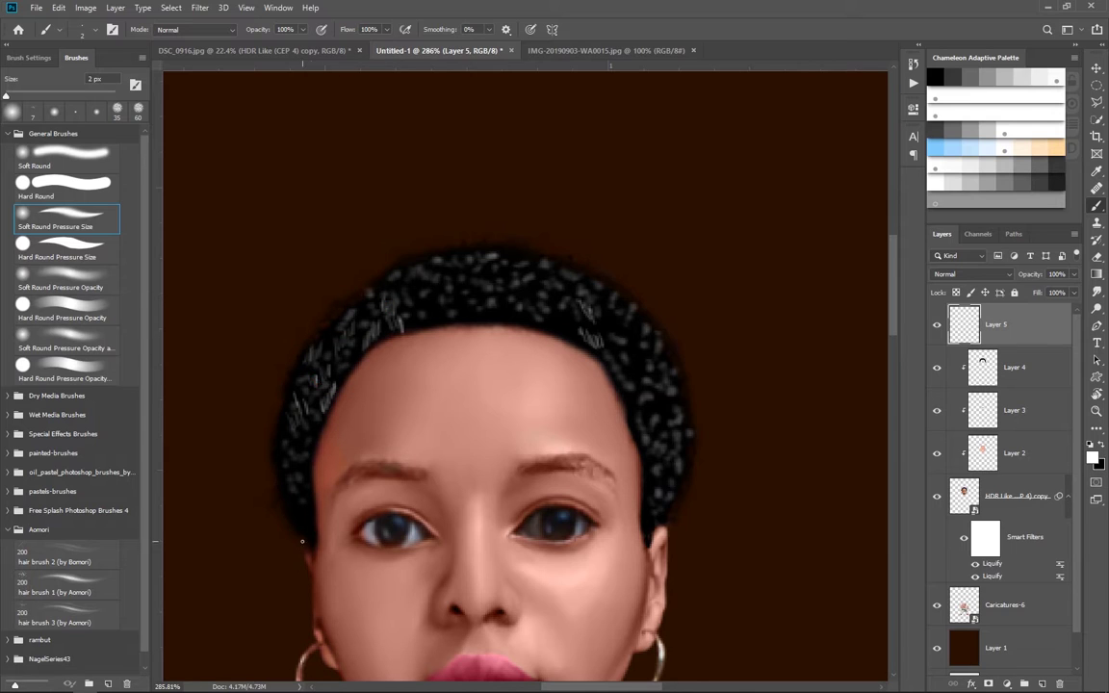
{"action": "left_click_drag", "start_coordinate": [307, 474], "coordinate": [285, 424]}
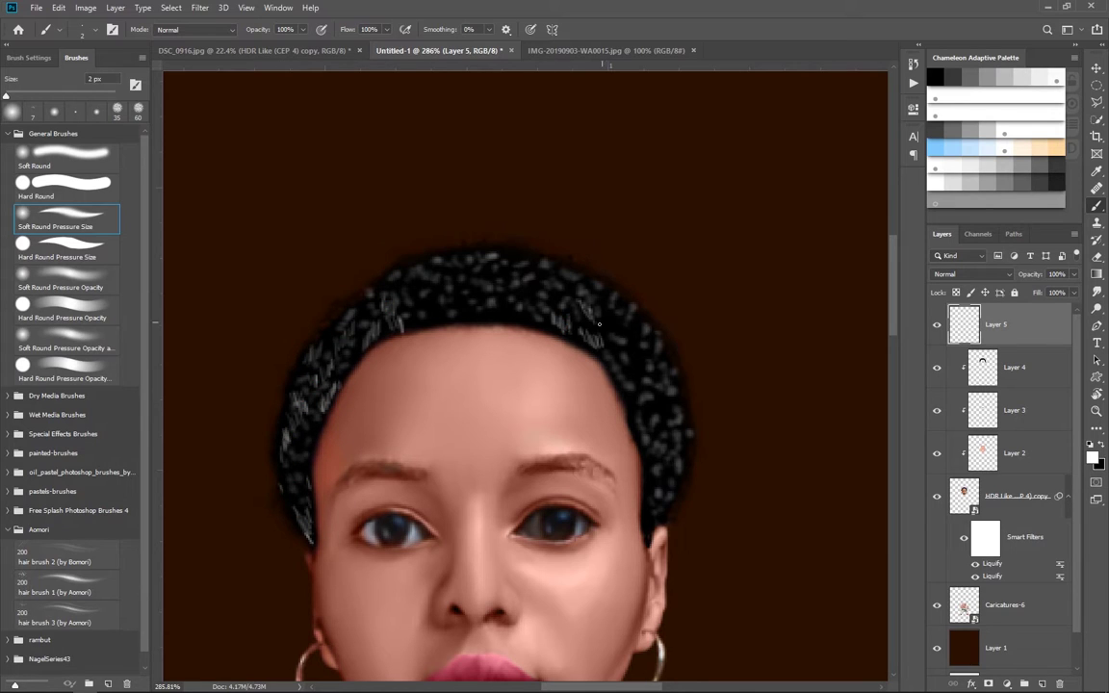
{"action": "left_click_drag", "start_coordinate": [462, 310], "coordinate": [389, 285]}
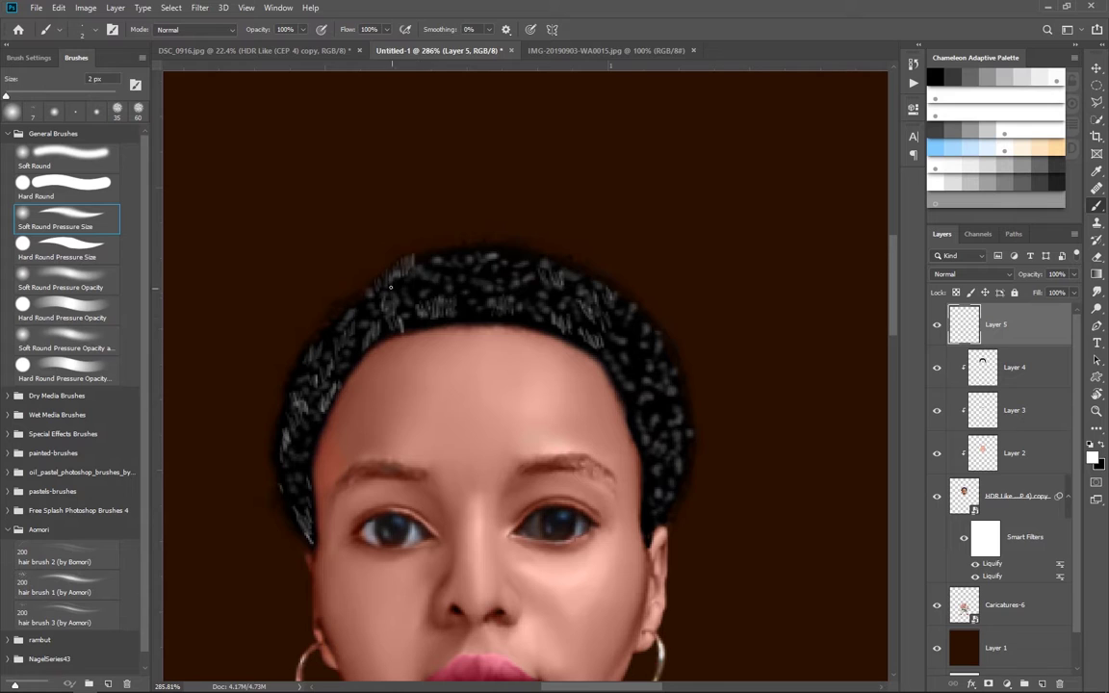
{"action": "mouse_move", "coordinate": [651, 495]}
{"action": "left_mouse_down"}
{"action": "mouse_move", "coordinate": [550, 285]}
{"action": "mouse_move", "coordinate": [467, 271]}
{"action": "left_mouse_up"}
{"action": "left_click_drag", "start_coordinate": [433, 229], "coordinate": [438, 279]}
{"action": "scroll", "coordinate": [531, 373], "scroll_direction": "down", "scroll_amount": 4}
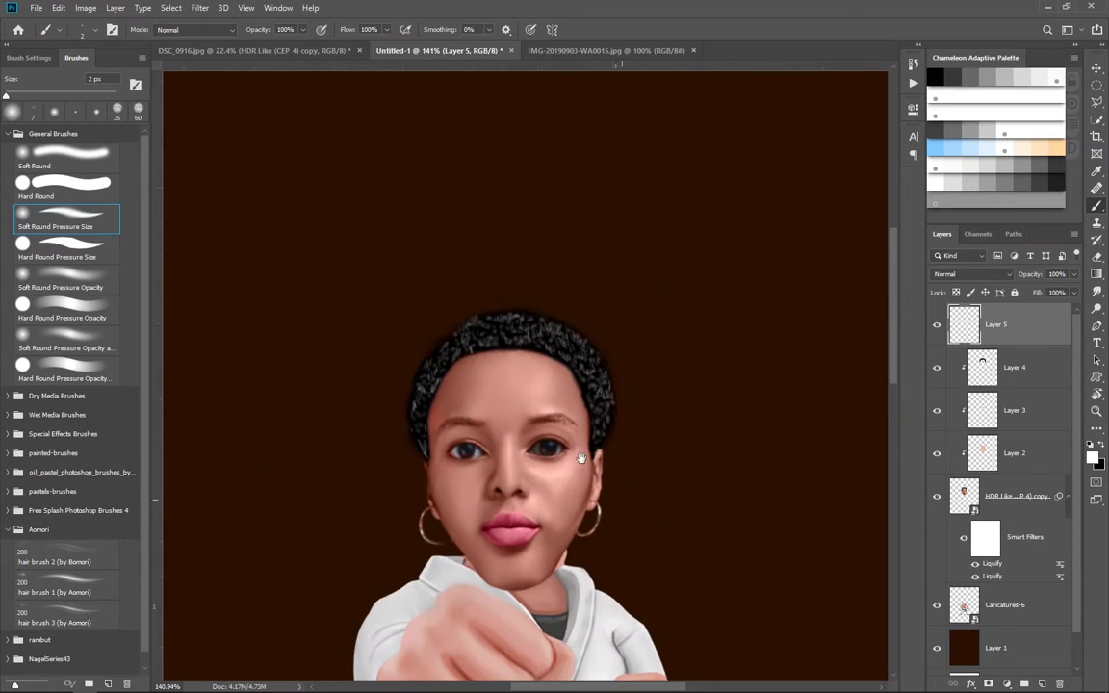
{"action": "scroll", "coordinate": [539, 520], "scroll_direction": "up", "scroll_amount": 5, "text": "alt"}
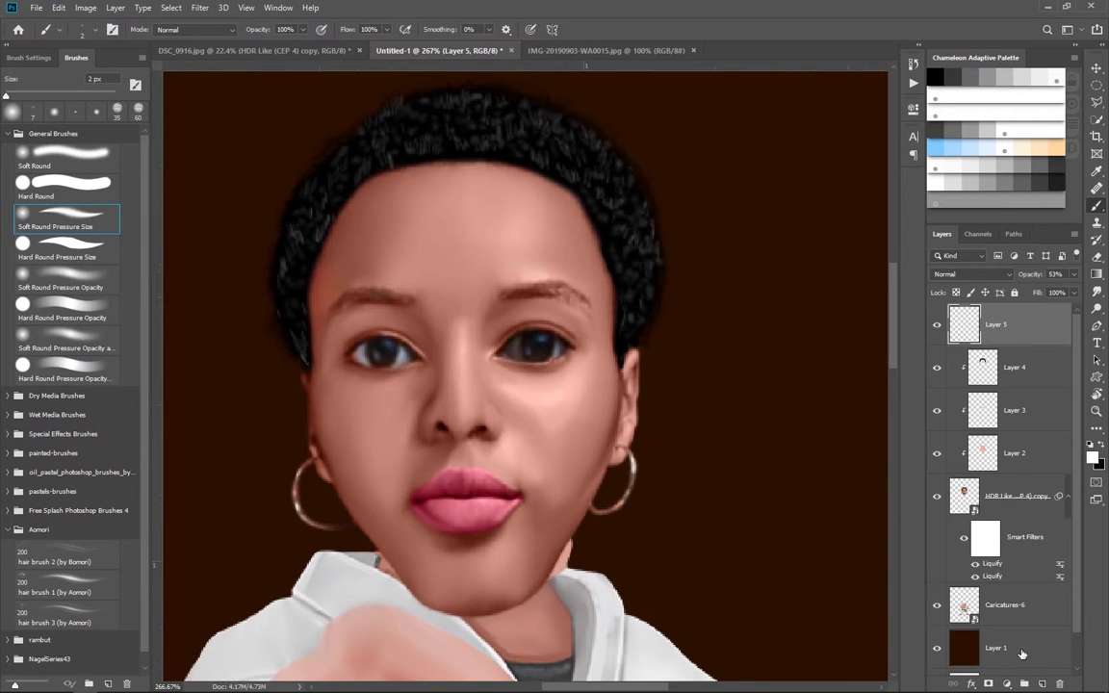
{"action": "key", "text": "ctrl+shift+alt+n"}
Darken both irises to near-black on Layer 6 with a hard pressure-sized brush.
{"action": "left_click", "coordinate": [106, 256]}
{"action": "scroll", "coordinate": [404, 389], "scroll_direction": "up", "scroll_amount": 1, "text": "alt"}
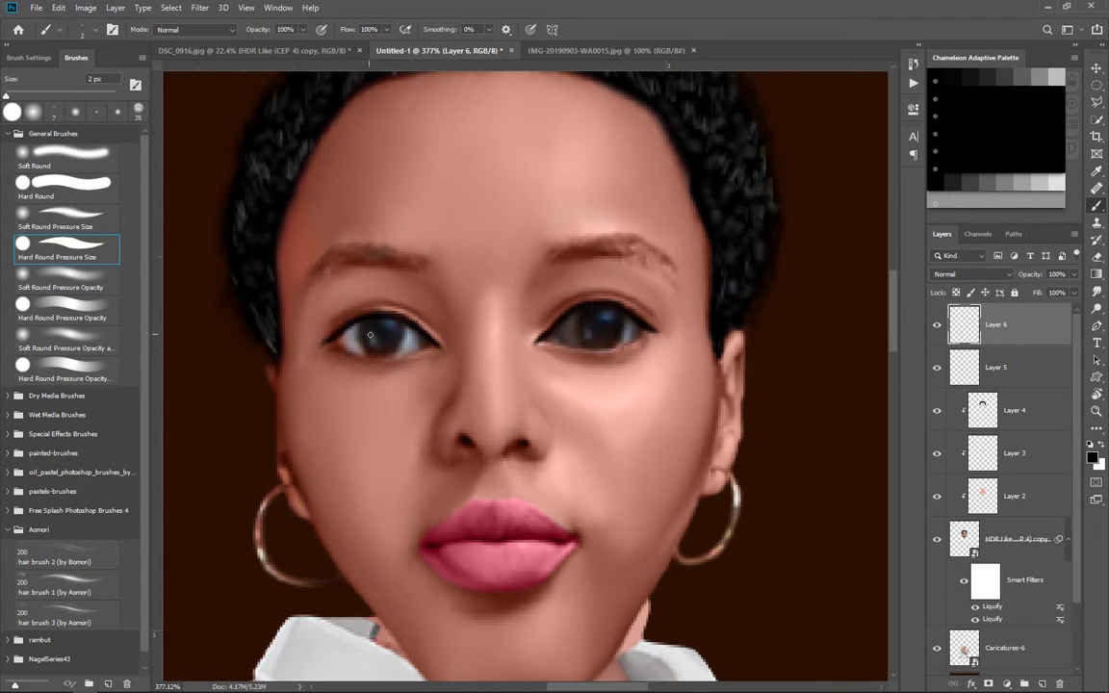
{"action": "left_click_drag", "start_coordinate": [397, 343], "coordinate": [389, 346]}
{"action": "left_click_drag", "start_coordinate": [619, 336], "coordinate": [599, 332]}
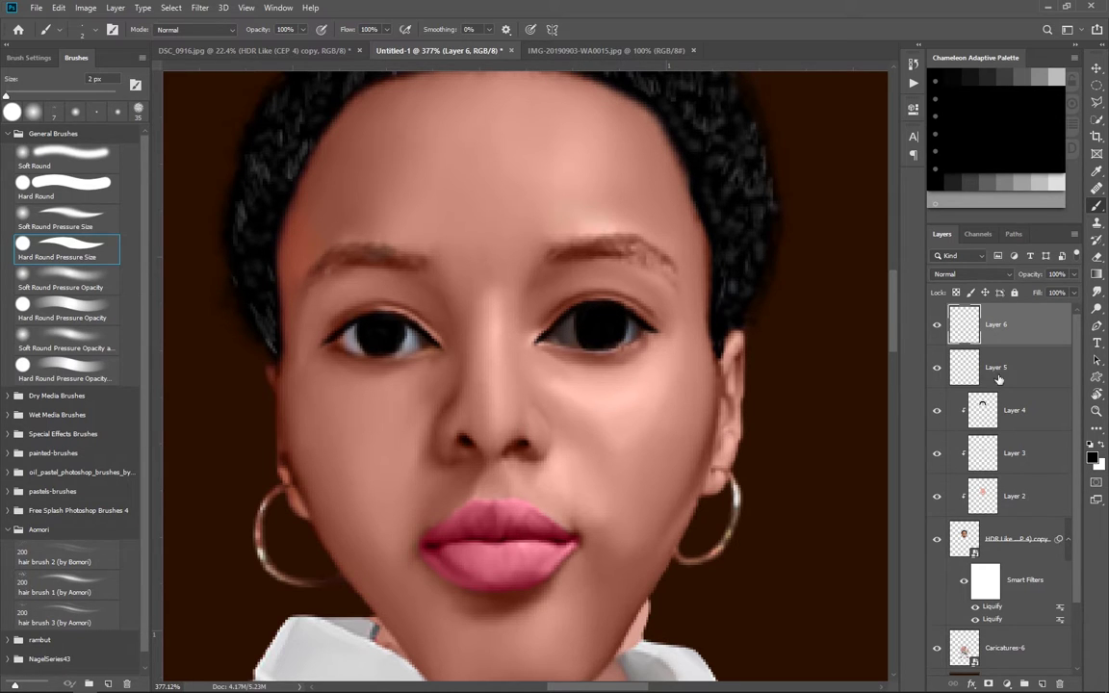
{"action": "scroll", "coordinate": [592, 424], "scroll_direction": "down", "scroll_amount": 5}
{"action": "scroll", "coordinate": [592, 423], "scroll_direction": "up", "scroll_amount": 5}
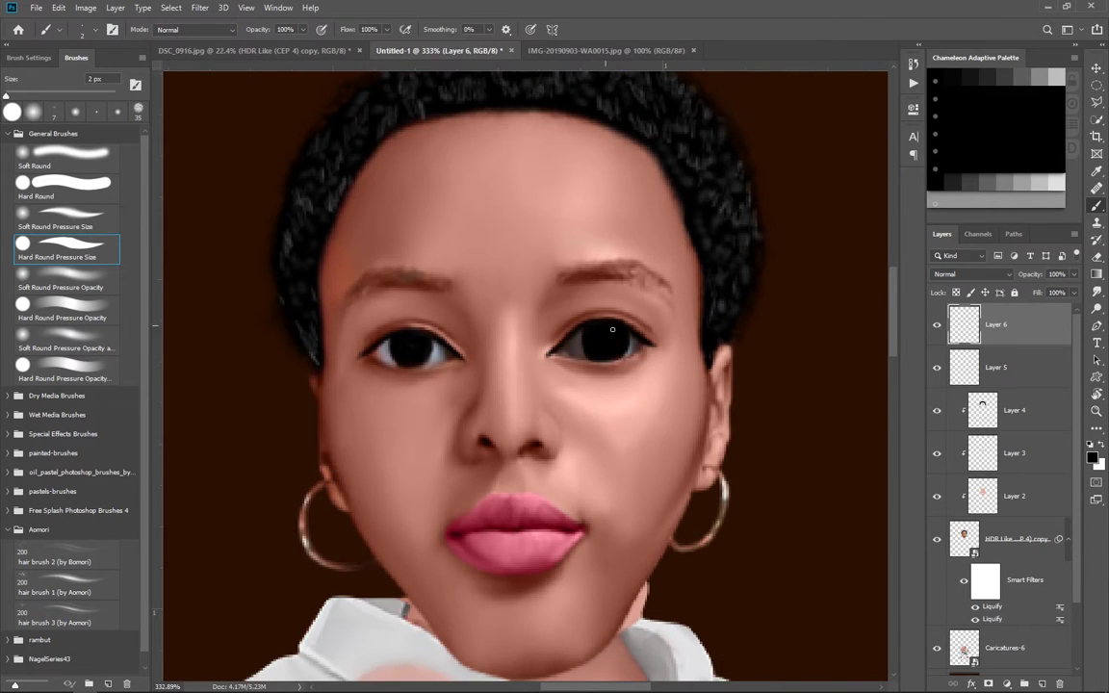
{"action": "scroll", "coordinate": [612, 330], "scroll_direction": "up", "scroll_amount": 1}
Paint bright whites into the right and left eyes on a new Layer 7.
{"action": "key", "text": "ctrl+shift+alt+n"}
{"action": "scroll", "coordinate": [544, 360], "scroll_direction": "up", "scroll_amount": 2}
{"action": "scroll", "coordinate": [544, 360], "scroll_direction": "down", "scroll_amount": 1}
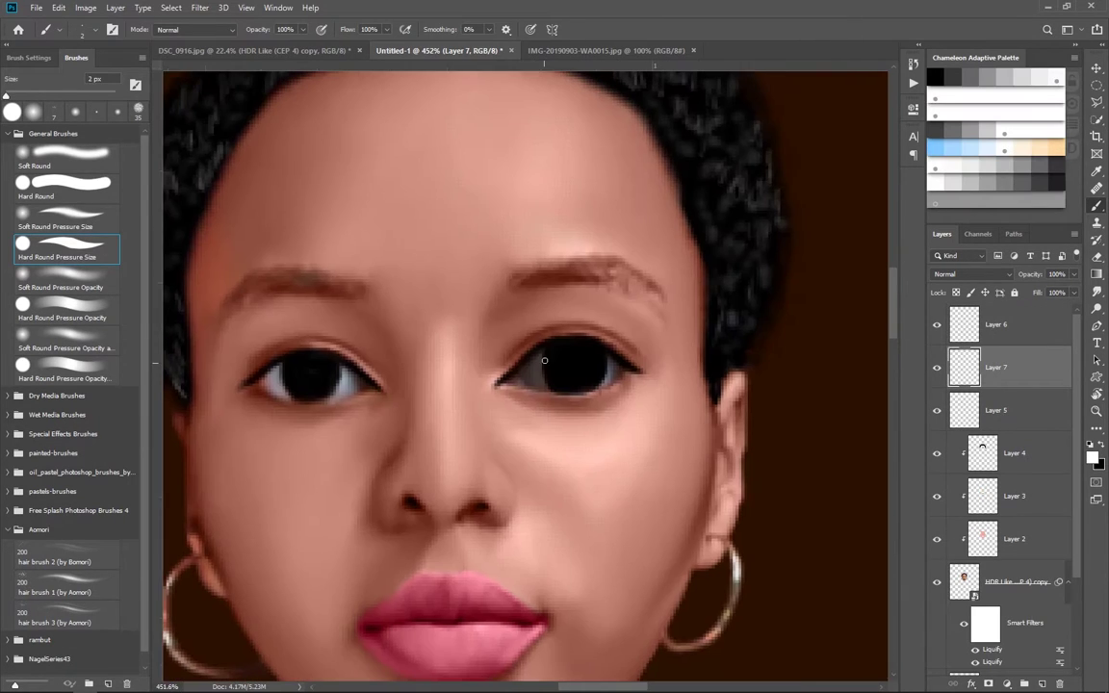
{"action": "left_click", "coordinate": [525, 379]}
{"action": "left_click", "coordinate": [528, 379]}
{"action": "left_click_drag", "start_coordinate": [529, 379], "coordinate": [542, 364]}
{"action": "left_click_drag", "start_coordinate": [622, 361], "coordinate": [613, 369]}
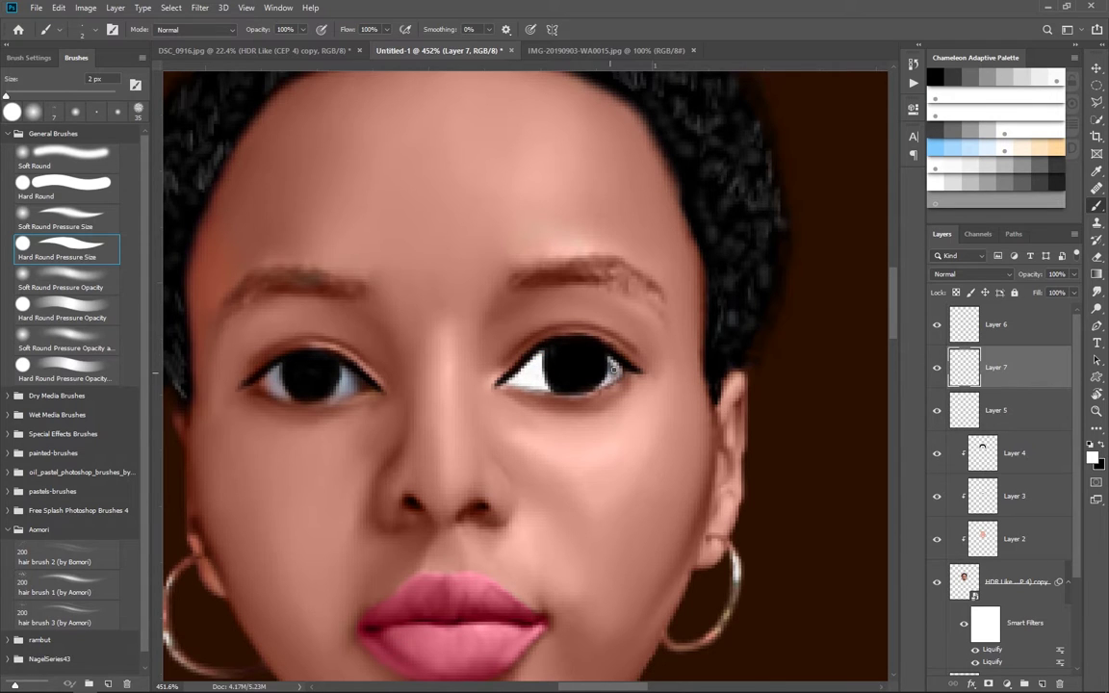
{"action": "left_click", "coordinate": [606, 367]}
{"action": "left_click_drag", "start_coordinate": [539, 337], "coordinate": [564, 349]}
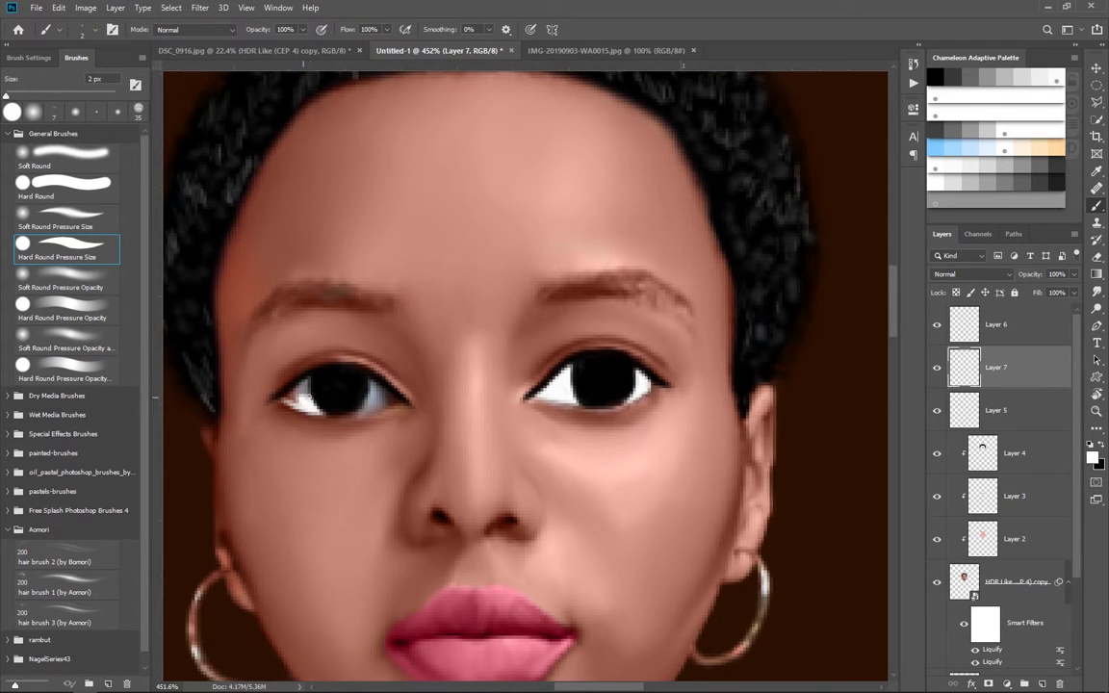
{"action": "left_click_drag", "start_coordinate": [282, 394], "coordinate": [306, 403]}
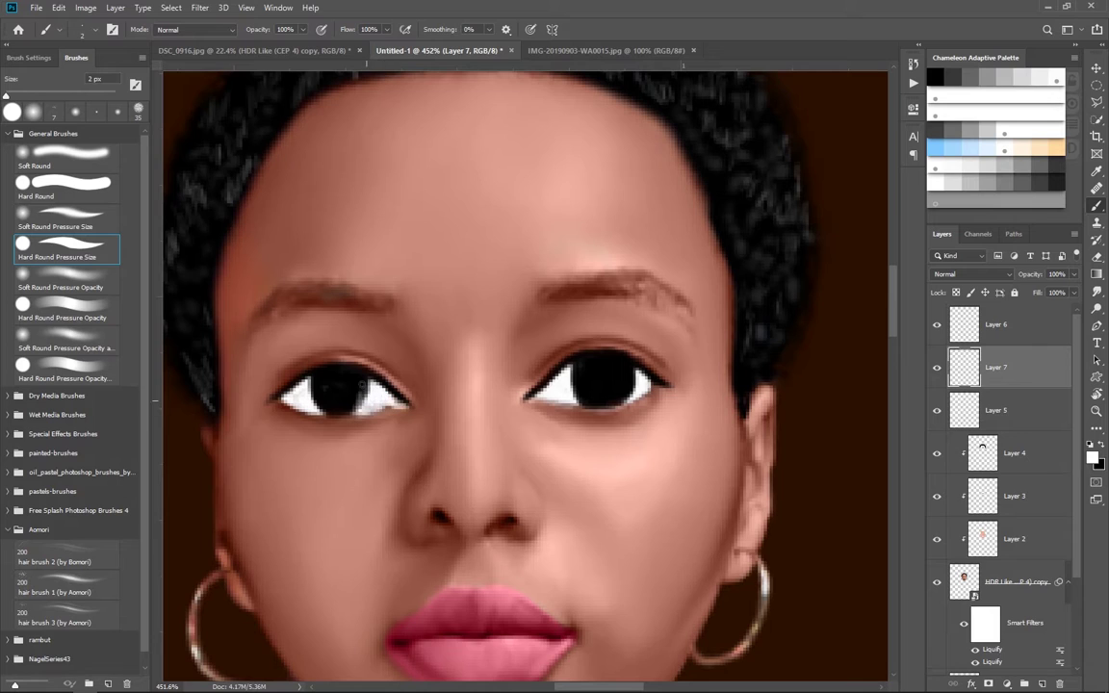
{"action": "left_click", "coordinate": [334, 388]}
Paint fine black lashes along both upper lids and outer corners on Layer 6.
{"action": "key", "text": "alt+bracketright"}
{"action": "key", "text": "x"}
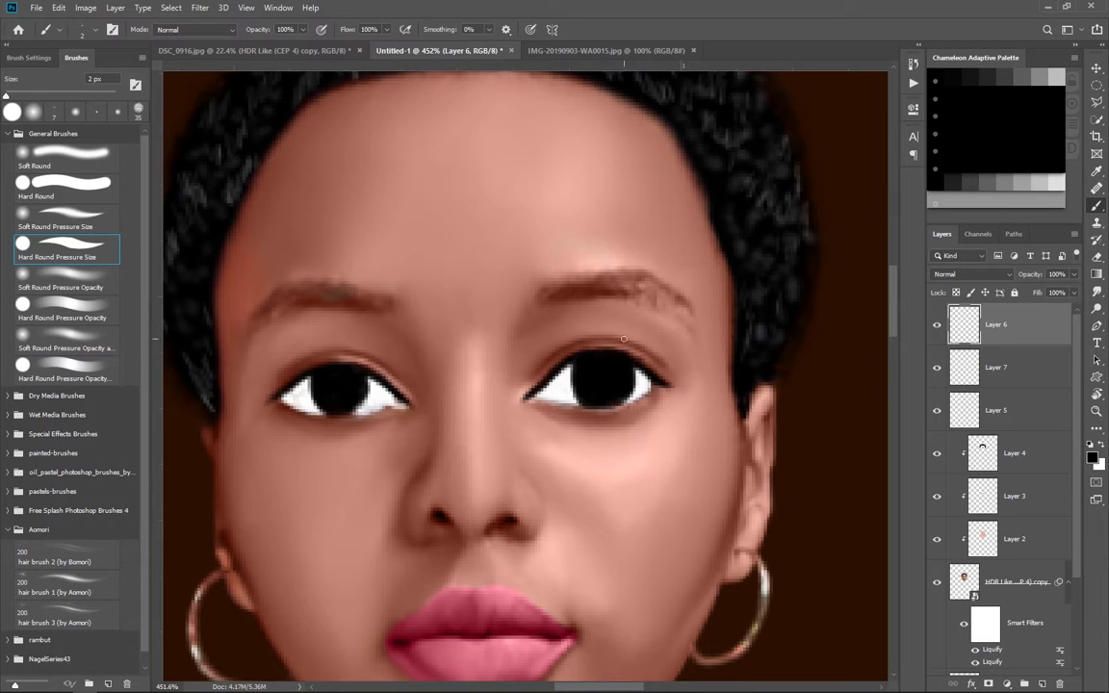
{"action": "left_click_drag", "start_coordinate": [632, 359], "coordinate": [644, 369]}
{"action": "left_click_drag", "start_coordinate": [579, 339], "coordinate": [574, 331]}
{"action": "left_click_drag", "start_coordinate": [258, 390], "coordinate": [277, 395]}
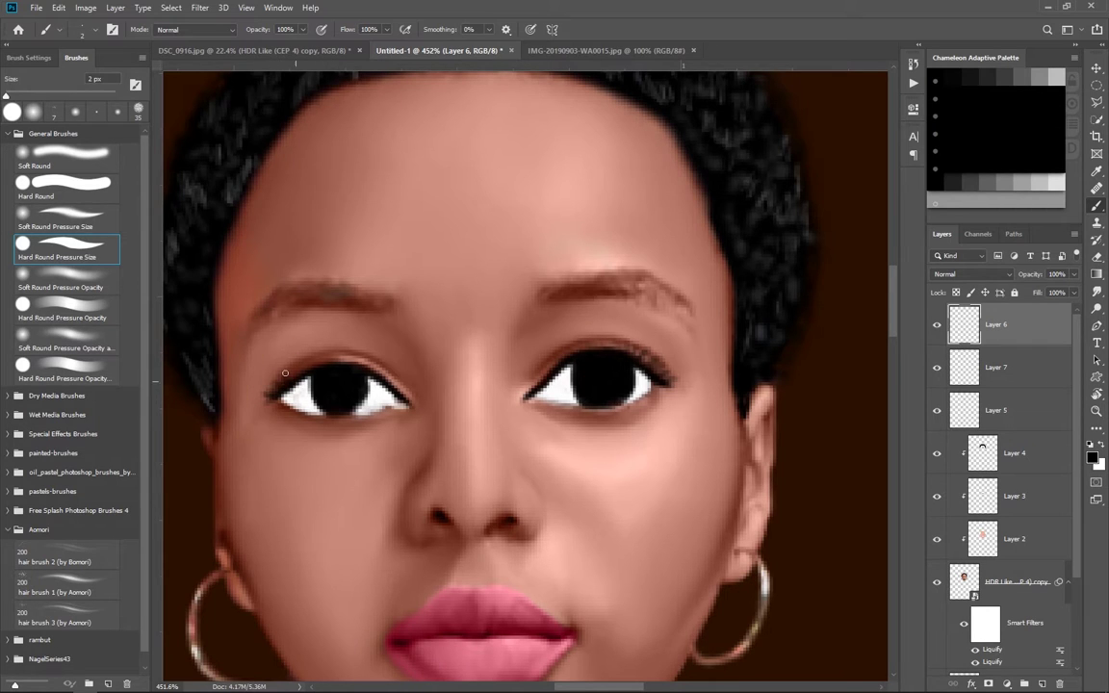
{"action": "left_click_drag", "start_coordinate": [322, 348], "coordinate": [293, 371]}
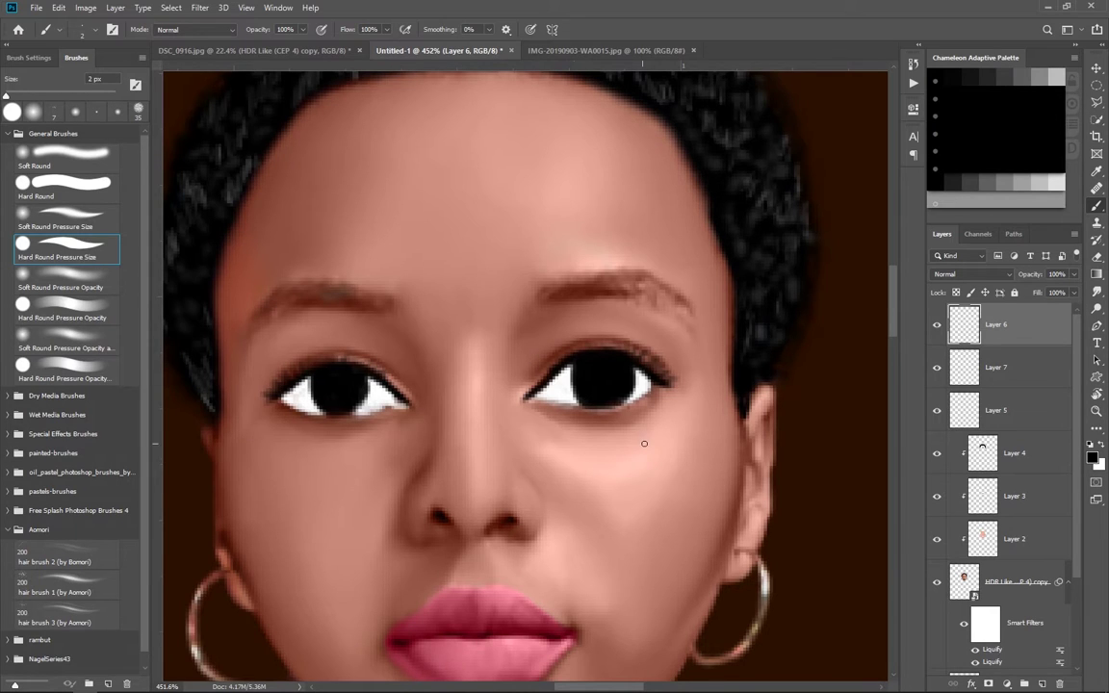
Line both lower lids in black and darken their outer corners.
{"action": "left_click_drag", "start_coordinate": [547, 405], "coordinate": [595, 409]}
{"action": "left_click_drag", "start_coordinate": [329, 415], "coordinate": [381, 409]}
{"action": "left_click_drag", "start_coordinate": [658, 395], "coordinate": [642, 400]}
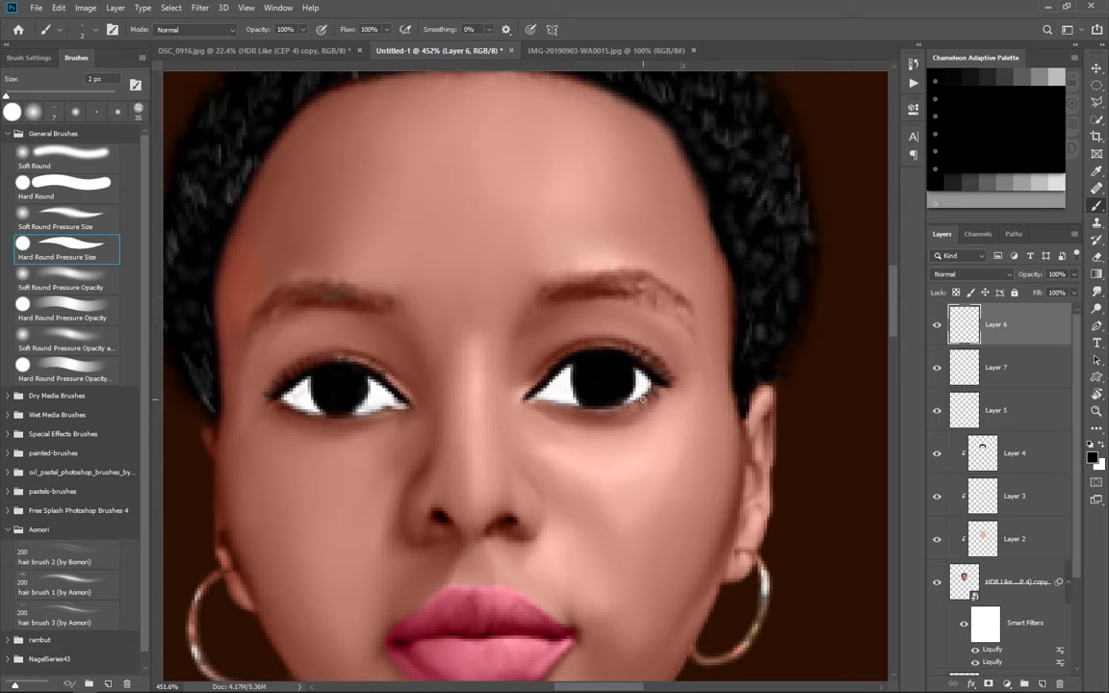
{"action": "left_click_drag", "start_coordinate": [269, 406], "coordinate": [295, 412]}
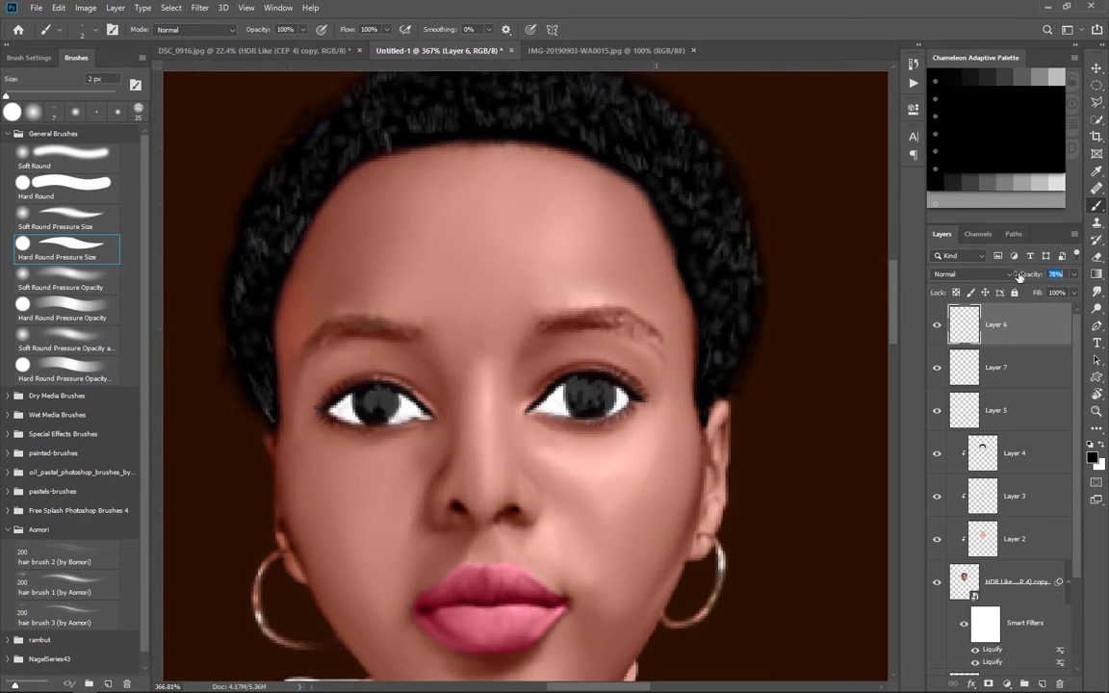
Hide Layer 7, lower Layer 6 opacity, and dab white catchlights into both pupils on a new layer.
{"action": "left_click", "coordinate": [937, 367]}
{"action": "left_click_drag", "start_coordinate": [1024, 274], "coordinate": [1035, 278]}
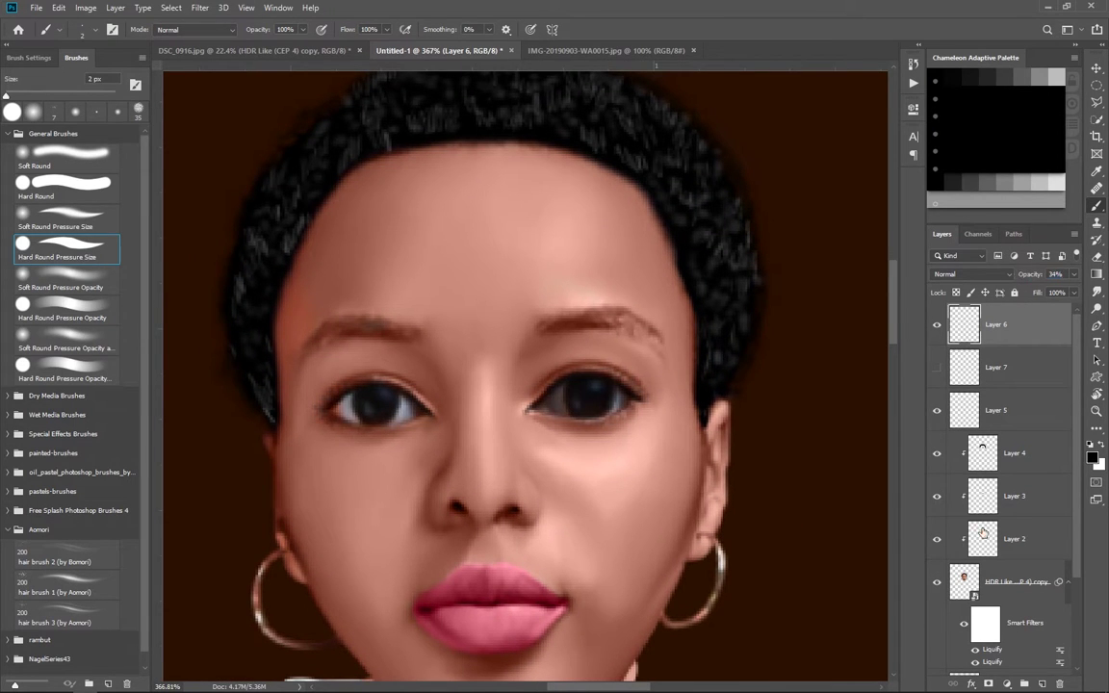
{"action": "key", "text": "ctrl+shift+alt+n"}
{"action": "key", "text": "x"}
{"action": "left_click", "coordinate": [595, 387]}
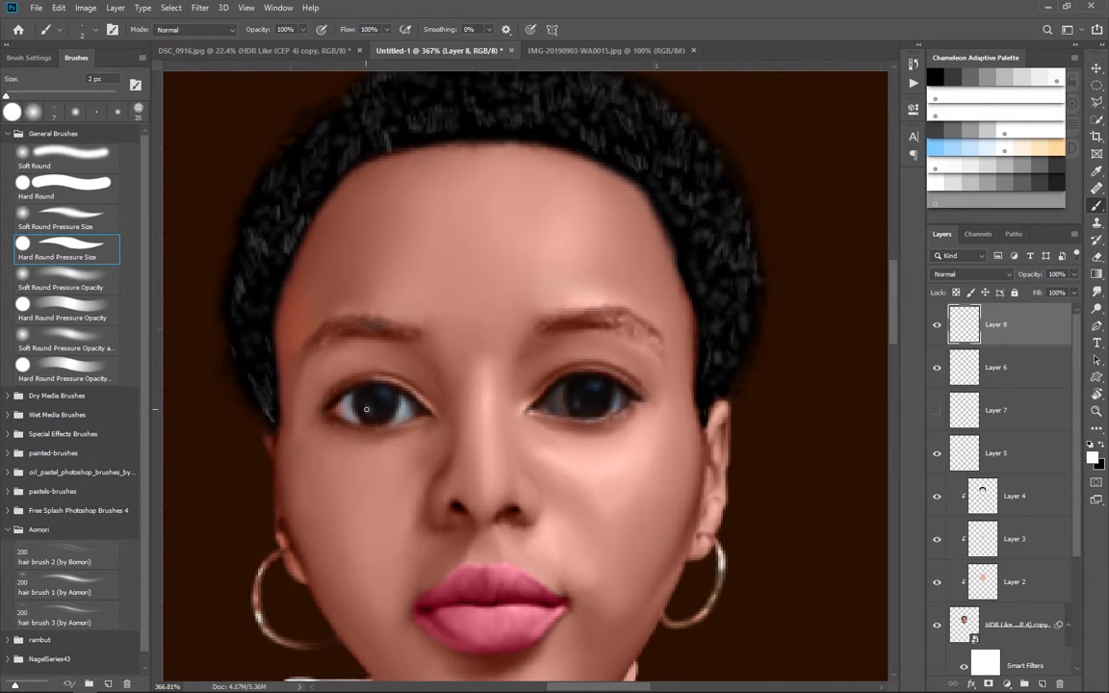
{"action": "left_click", "coordinate": [365, 409]}
{"action": "key", "text": "period"}
{"action": "left_click", "coordinate": [599, 387]}
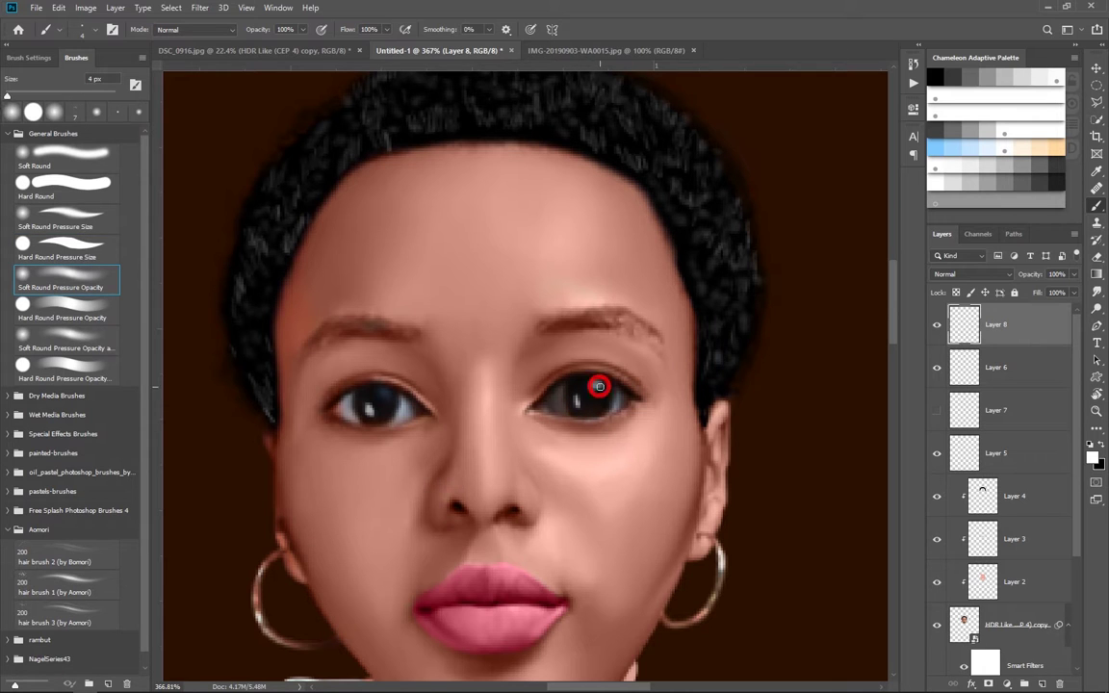
Show the eye whites on Layer 7 again, add a new top layer and sample a face colour.
{"action": "left_click", "coordinate": [936, 411]}
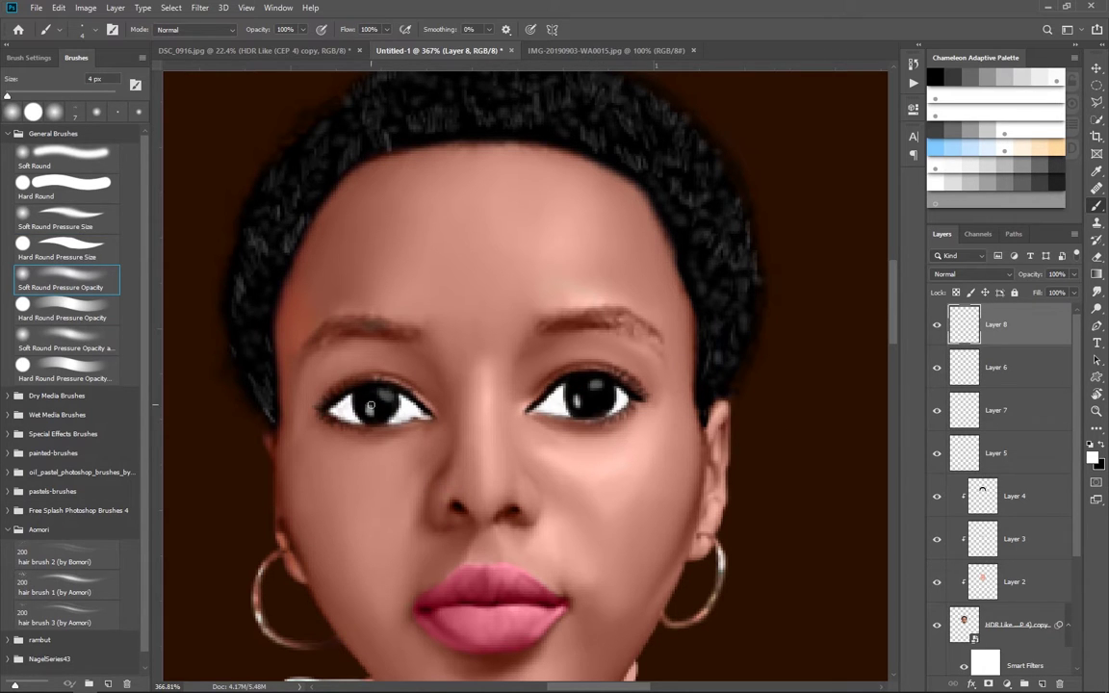
{"action": "scroll", "coordinate": [597, 388], "scroll_direction": "down", "scroll_amount": 6}
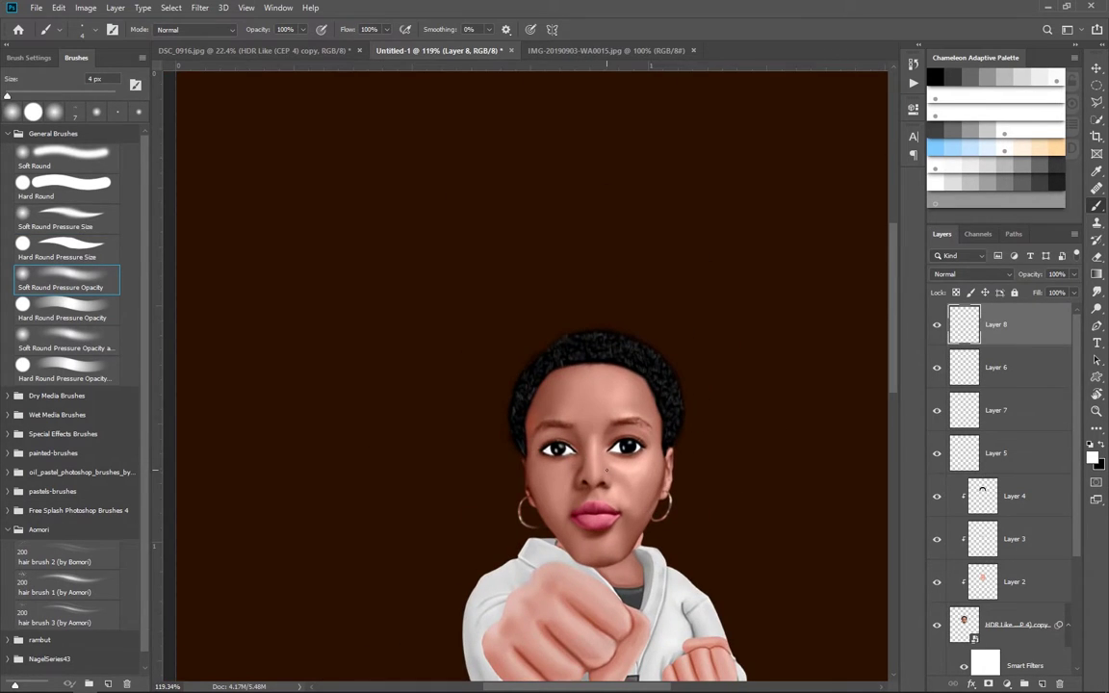
{"action": "scroll", "coordinate": [587, 521], "scroll_direction": "up", "scroll_amount": 1}
{"action": "scroll", "coordinate": [577, 433], "scroll_direction": "up", "scroll_amount": 1}
{"action": "scroll", "coordinate": [496, 318], "scroll_direction": "up", "scroll_amount": 2}
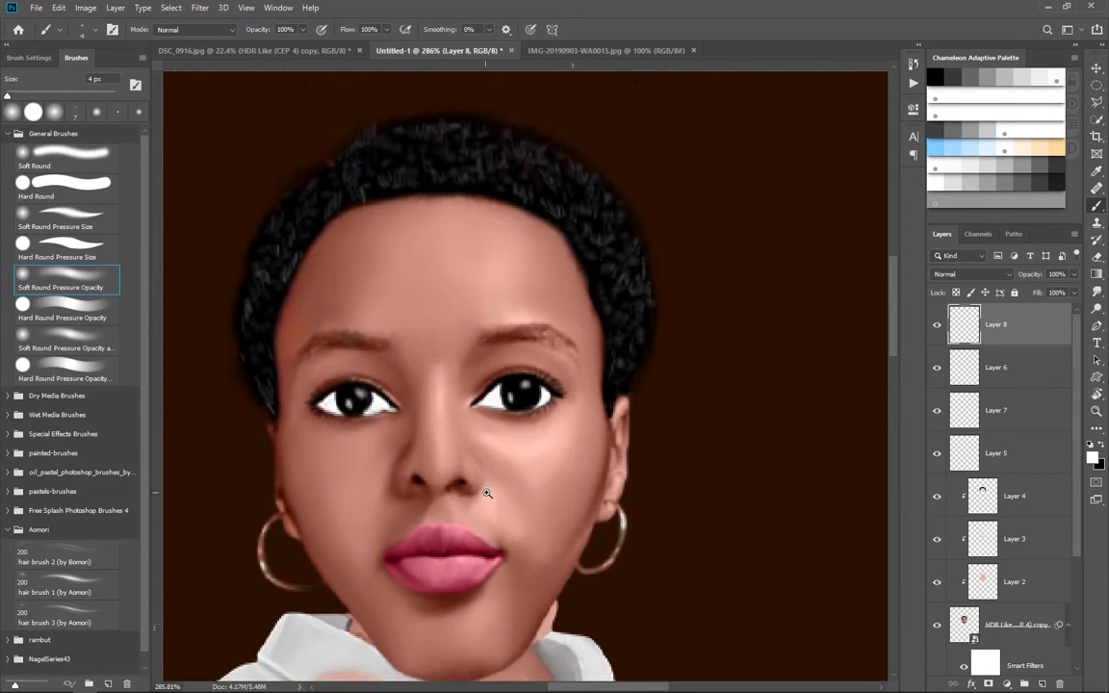
{"action": "scroll", "coordinate": [523, 414], "scroll_direction": "up", "scroll_amount": 1}
{"action": "key", "text": "ctrl+shift+alt+n"}
{"action": "left_click", "coordinate": [524, 414], "text": "alt"}
Set a salmon skin colour and a 1 px hard pressure-sized brush, with the whole head in view.
{"action": "left_click", "coordinate": [1091, 457]}
{"action": "left_click", "coordinate": [792, 148]}
{"action": "left_click", "coordinate": [1017, 112]}
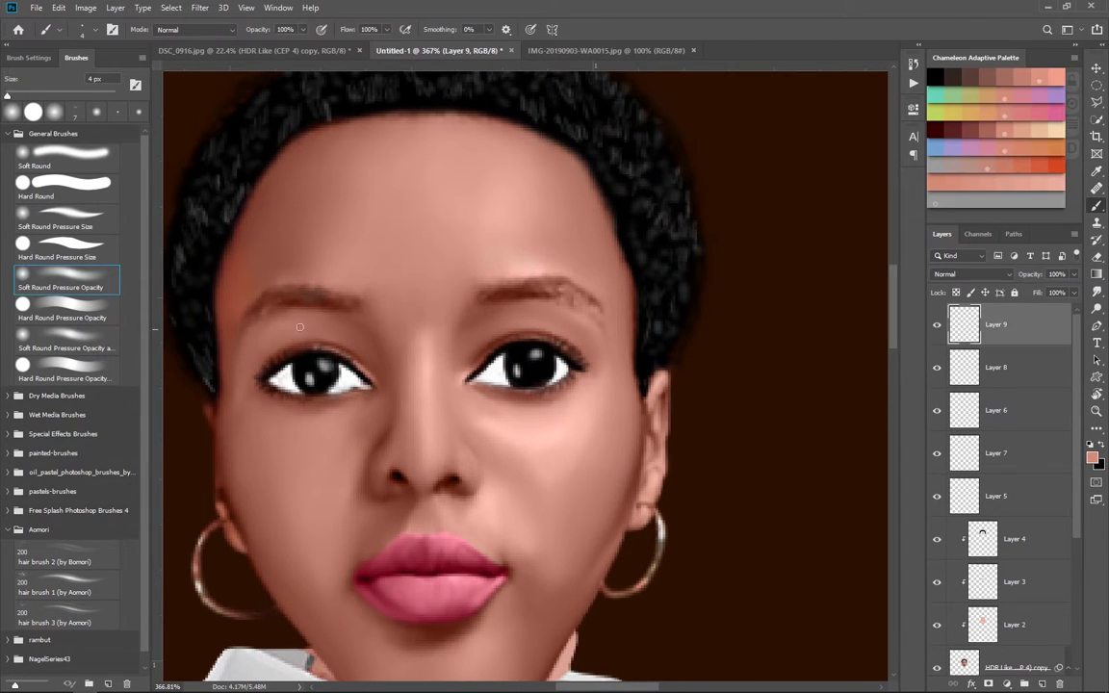
{"action": "left_click", "coordinate": [58, 248]}
{"action": "scroll", "coordinate": [523, 438], "scroll_direction": "up", "scroll_amount": 2}
{"action": "scroll", "coordinate": [501, 404], "scroll_direction": "down", "scroll_amount": 1}
{"action": "key", "text": "bracketleft"}
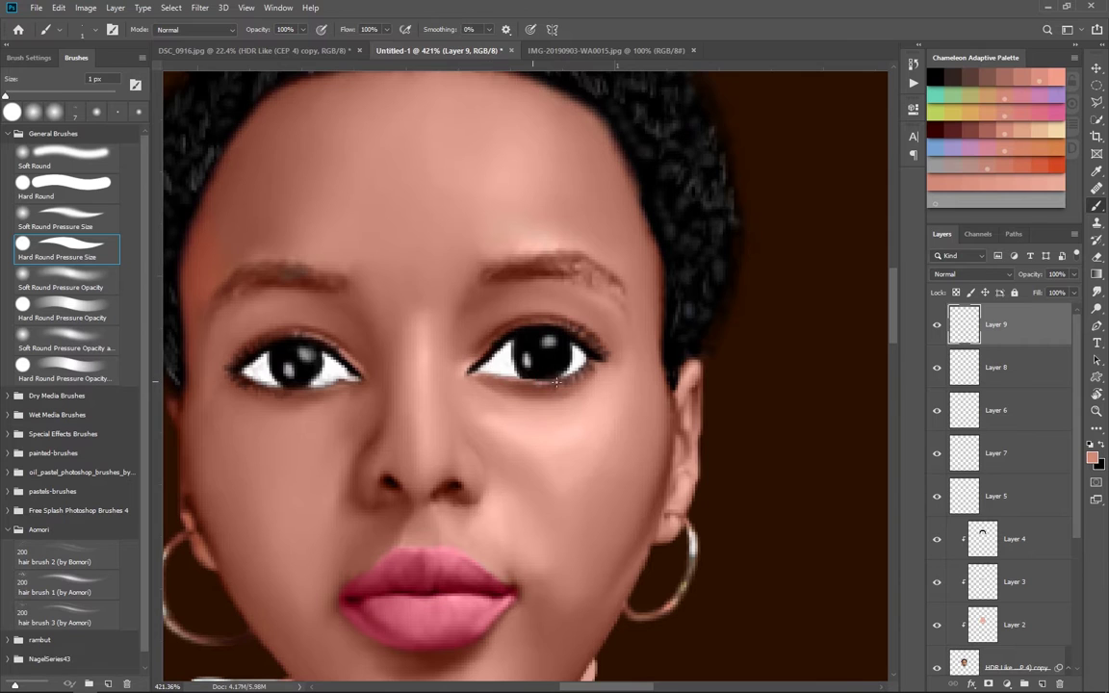
{"action": "left_click_drag", "start_coordinate": [423, 424], "coordinate": [442, 425]}
{"action": "scroll", "coordinate": [520, 442], "scroll_direction": "down", "scroll_amount": 3}
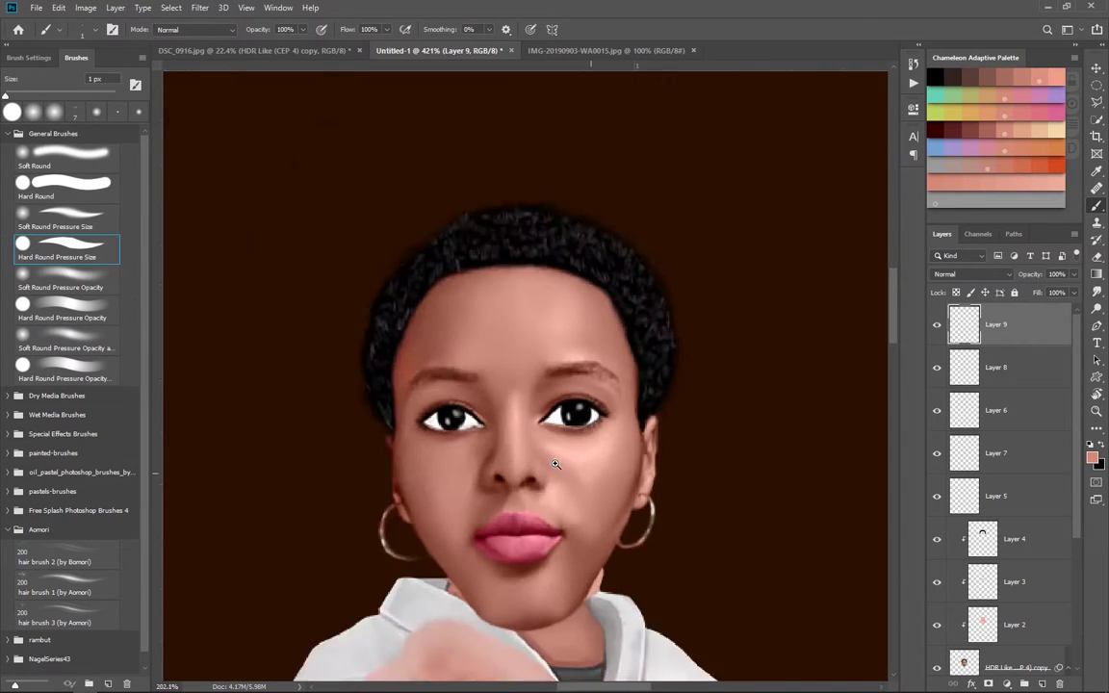
{"action": "scroll", "coordinate": [520, 438], "scroll_direction": "up", "scroll_amount": 2}
{"action": "scroll", "coordinate": [542, 532], "scroll_direction": "up", "scroll_amount": 2}
Add a layer clipped to the eye whites with a pink colour and a 5 px soft opacity brush.
{"action": "left_click", "coordinate": [996, 452]}
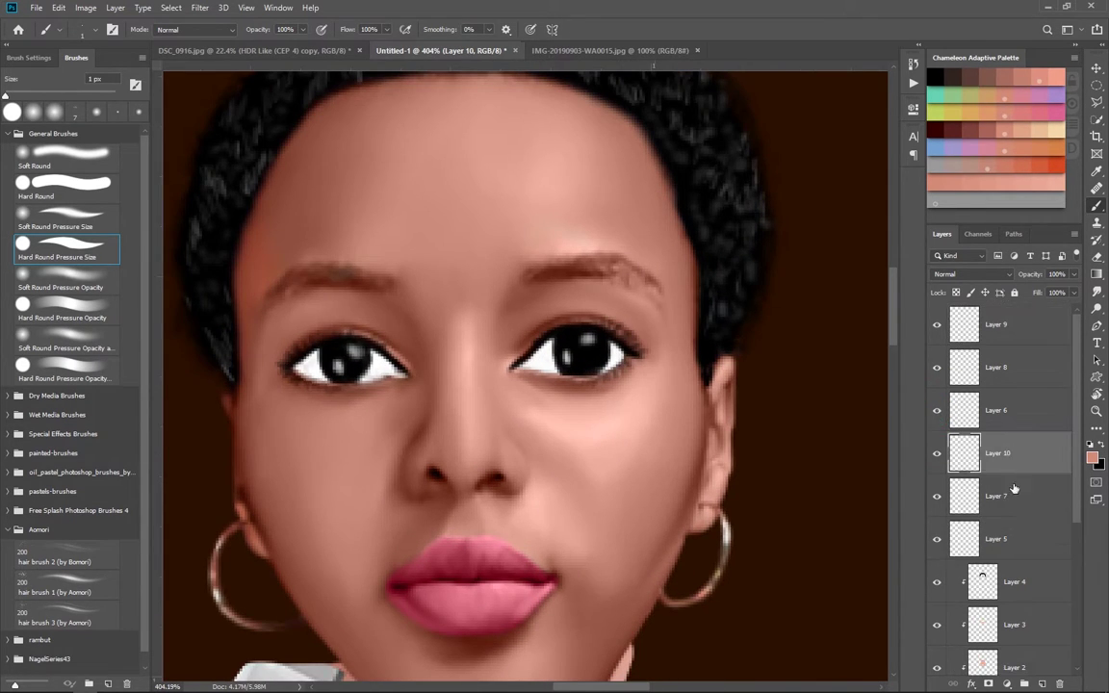
{"action": "left_click", "coordinate": [1091, 457]}
{"action": "key", "text": "Return"}
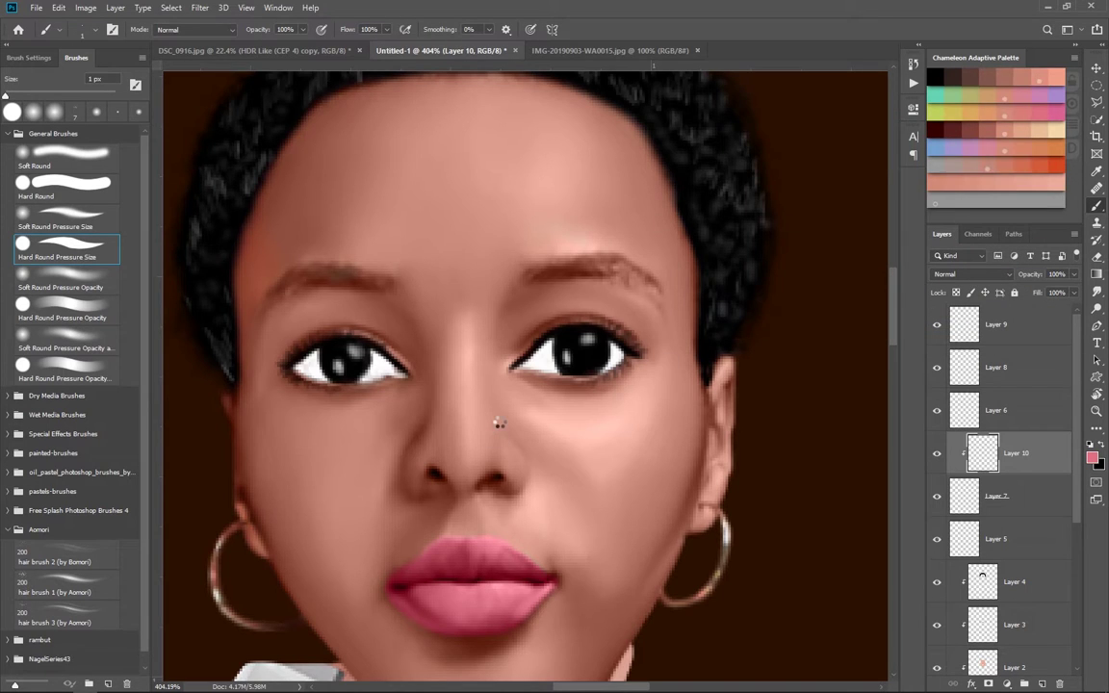
{"action": "scroll", "coordinate": [491, 438], "scroll_direction": "up", "scroll_amount": 1}
{"action": "left_click", "coordinate": [1001, 496]}
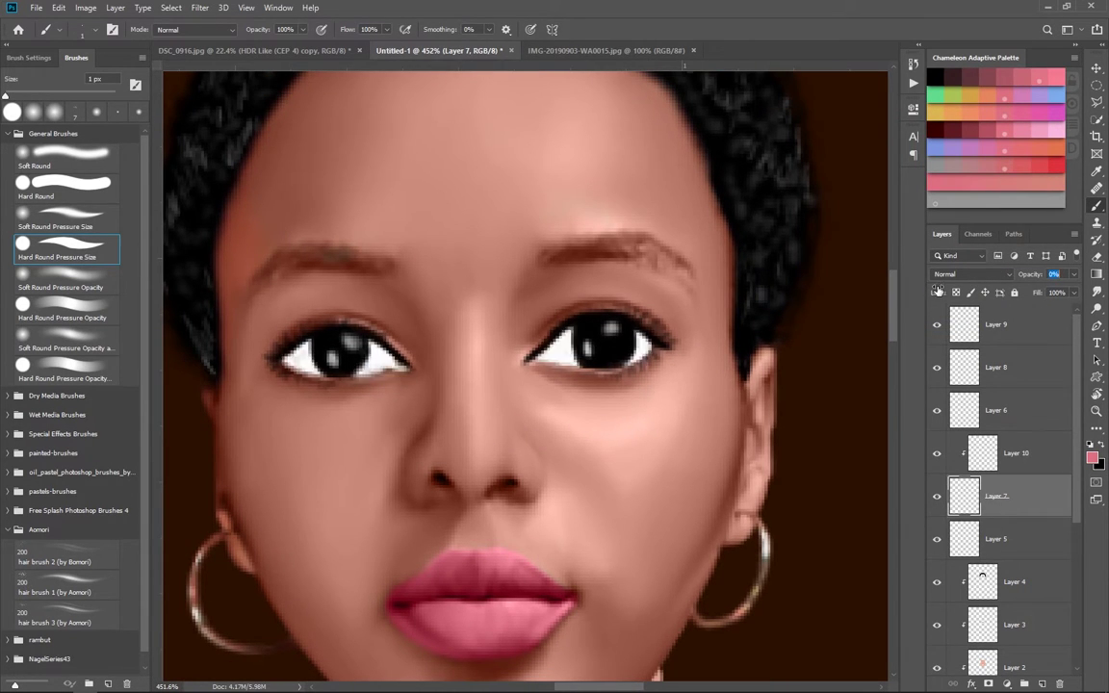
{"action": "left_click", "coordinate": [1001, 452]}
{"action": "key", "text": "."}
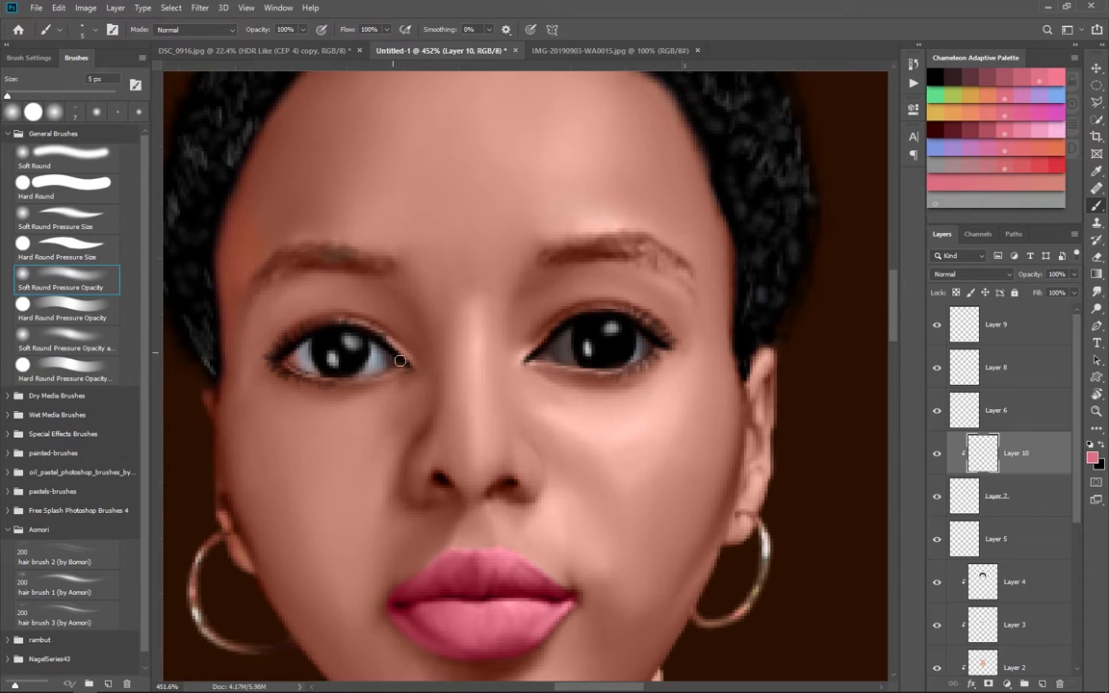
Fade the pink eye tint on Layer 10 to 91% opacity.
{"action": "left_click", "coordinate": [1015, 507]}
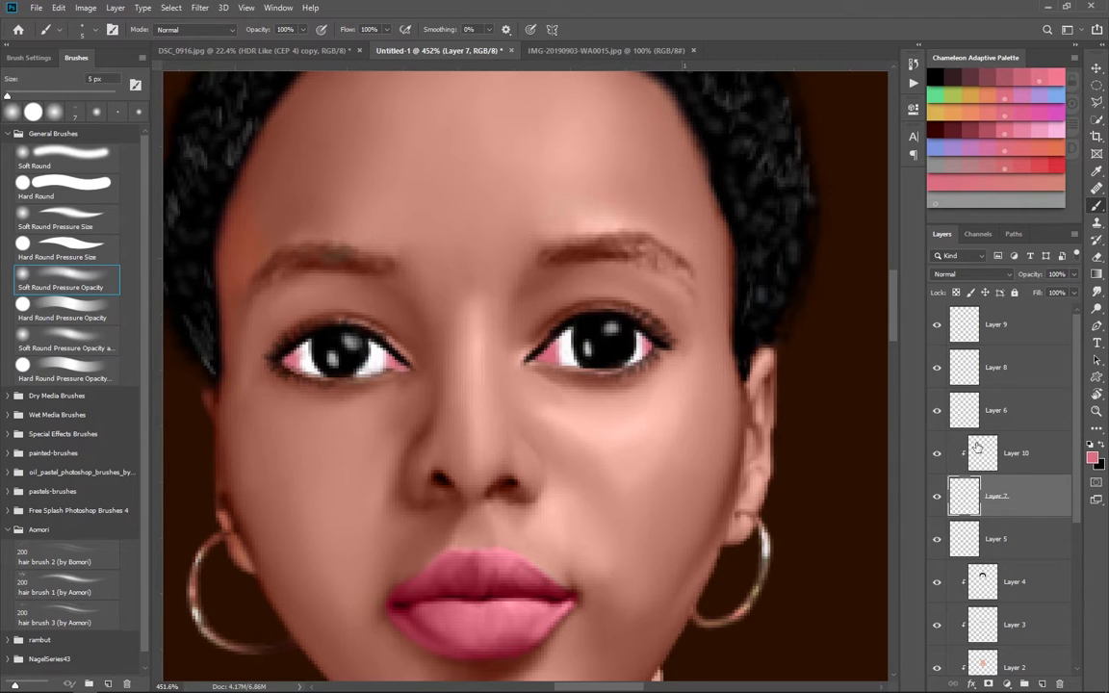
{"action": "left_click", "coordinate": [977, 448]}
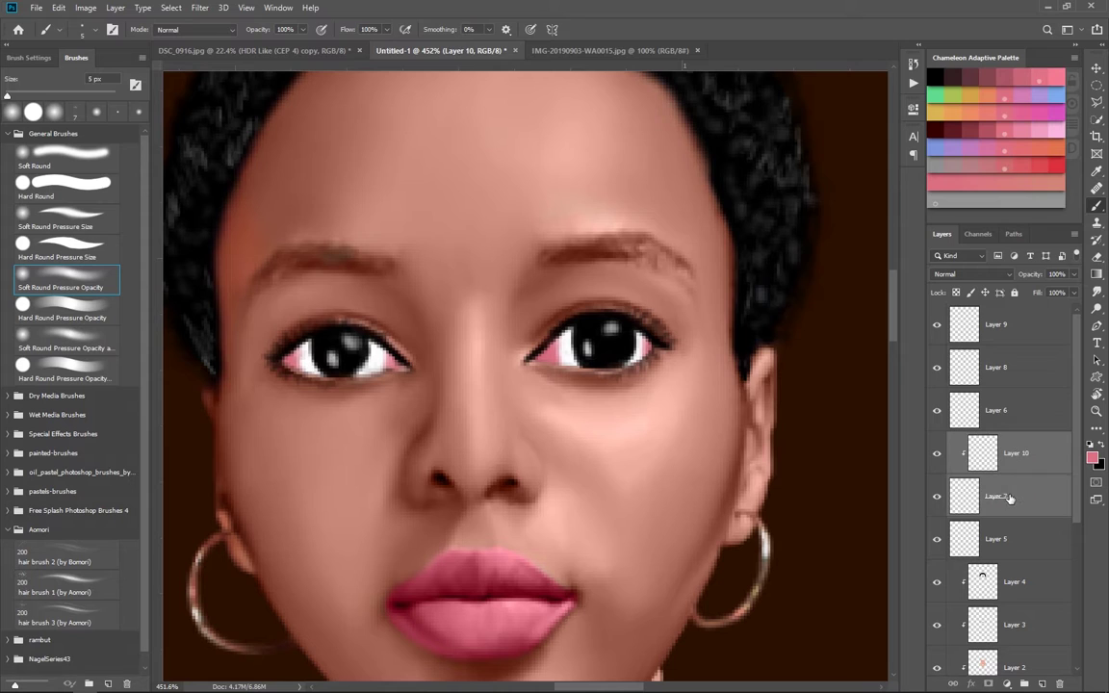
{"action": "double_click", "coordinate": [1034, 452]}
{"action": "key", "text": "Escape"}
{"action": "left_click", "coordinate": [1042, 277]}
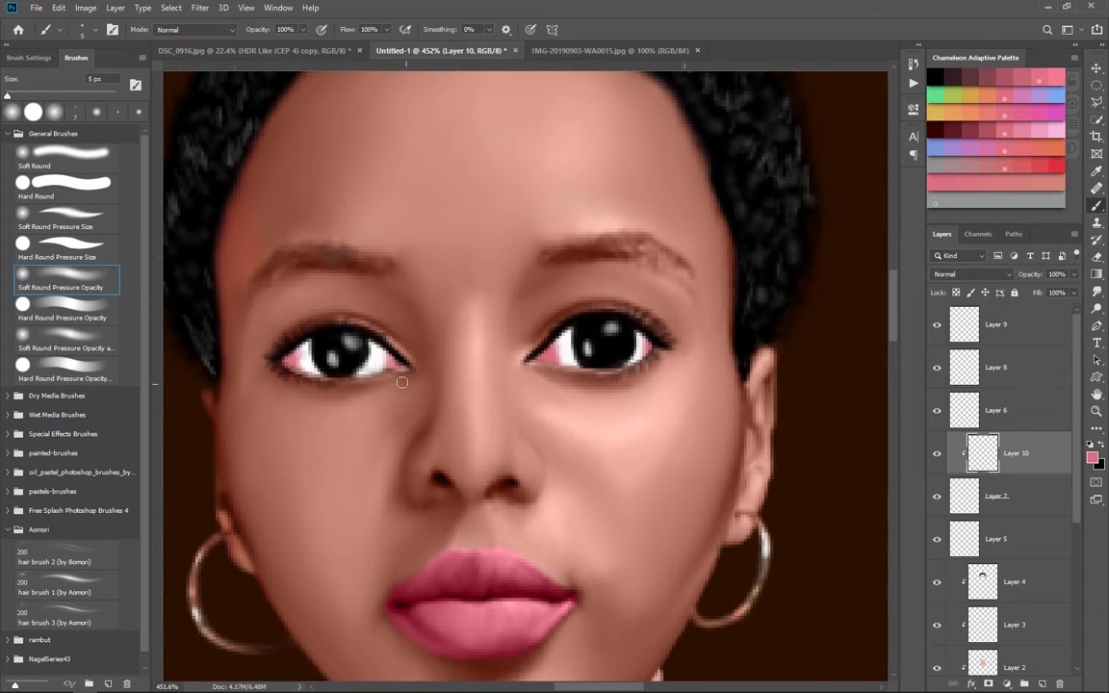
{"action": "left_click_drag", "start_coordinate": [1042, 276], "coordinate": [1028, 276]}
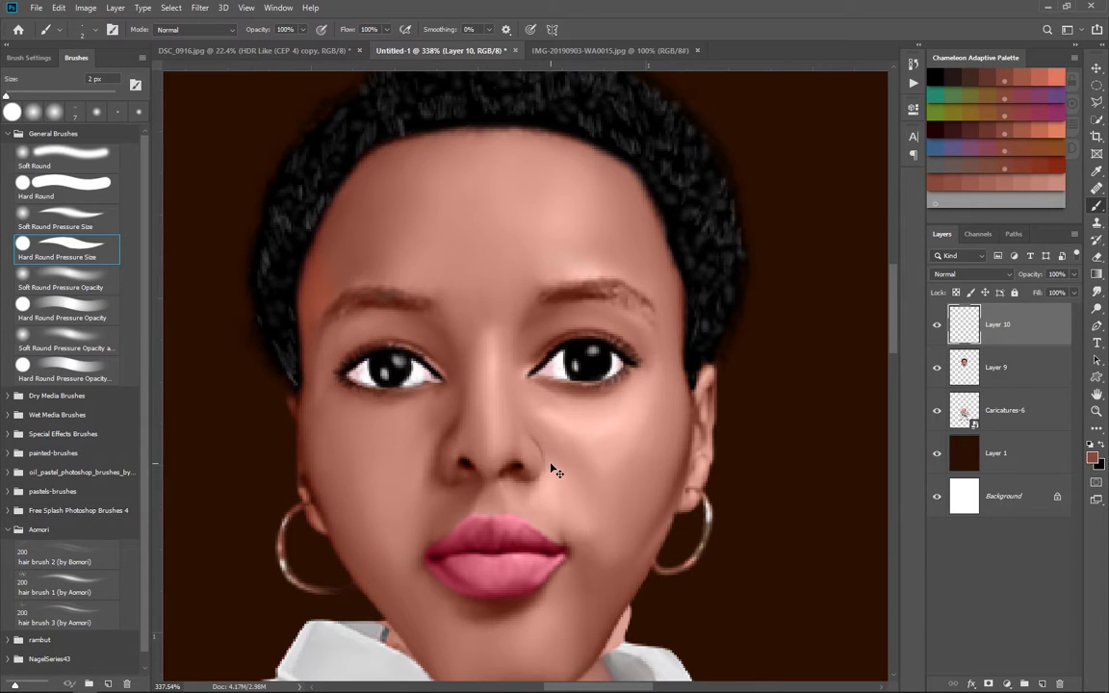
Lighten the nose bridge and tip with a lighter skin tone.
{"action": "left_click", "coordinate": [1093, 457]}
{"action": "left_click", "coordinate": [727, 147]}
{"action": "left_click", "coordinate": [1018, 114]}
{"action": "left_click", "coordinate": [529, 474]}
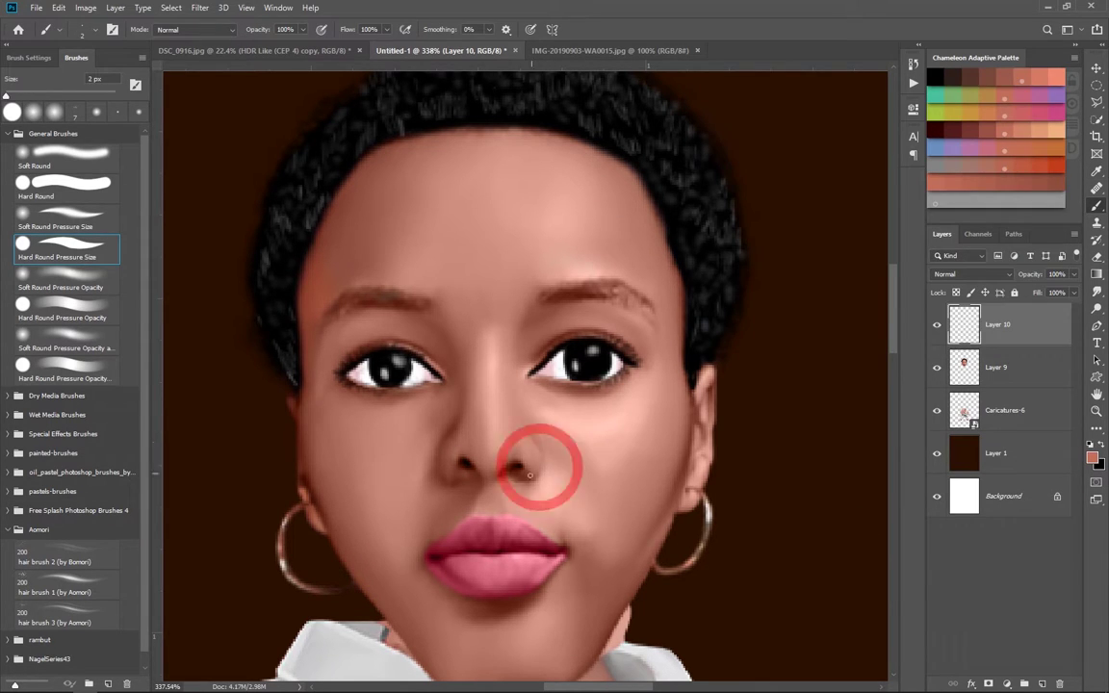
{"action": "left_click_drag", "start_coordinate": [482, 404], "coordinate": [511, 452]}
Sample the nose skin colour and paint a small ring on the nostril.
{"action": "left_click", "coordinate": [477, 434]}
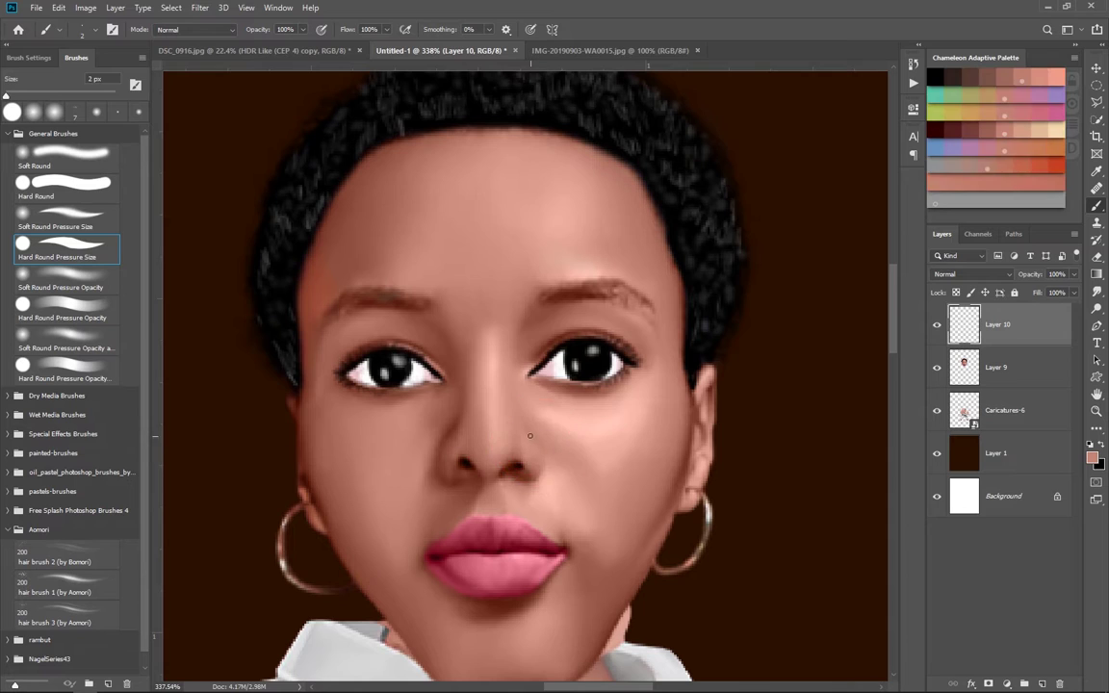
{"action": "left_click", "coordinate": [1093, 457]}
{"action": "left_click", "coordinate": [1018, 114]}
{"action": "left_click", "coordinate": [532, 446]}
{"action": "left_click", "coordinate": [533, 471]}
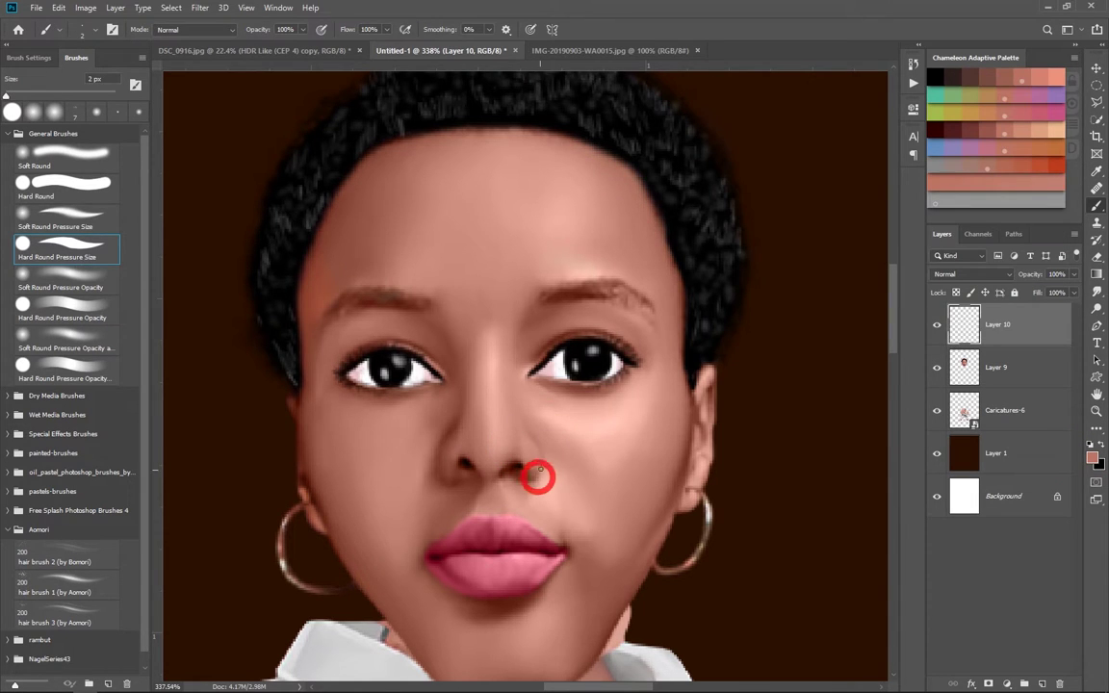
{"action": "left_click", "coordinate": [540, 453]}
{"action": "left_click", "coordinate": [532, 482]}
{"action": "left_click", "coordinate": [534, 447]}
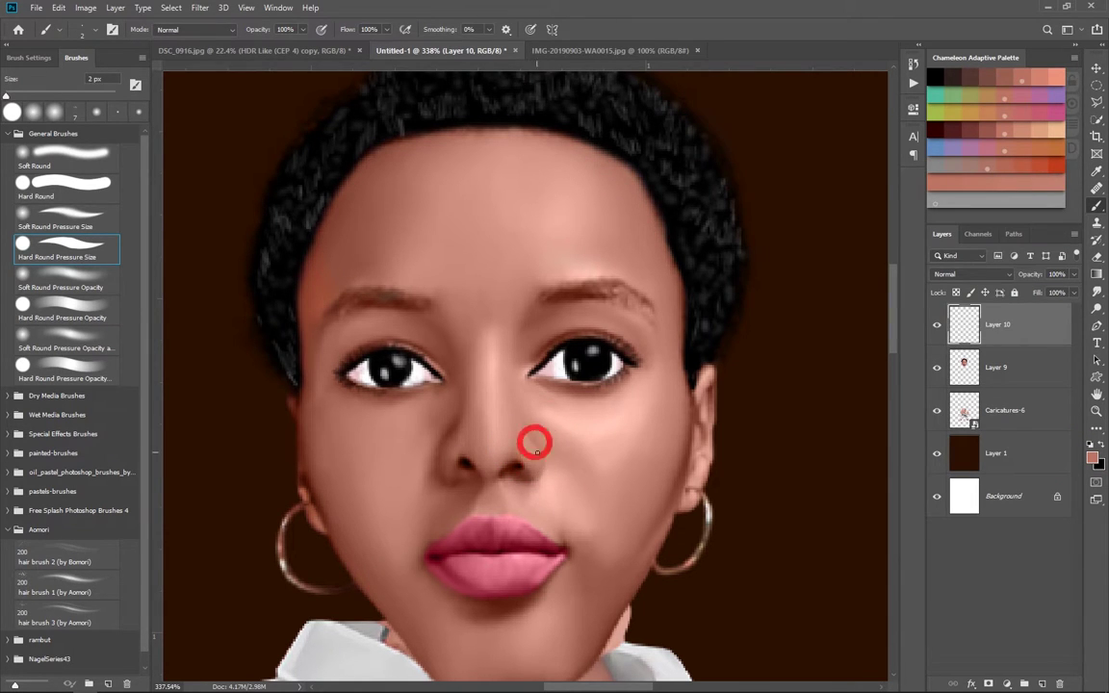
Set the paint colour to dark brown.
{"action": "left_click", "coordinate": [1093, 457]}
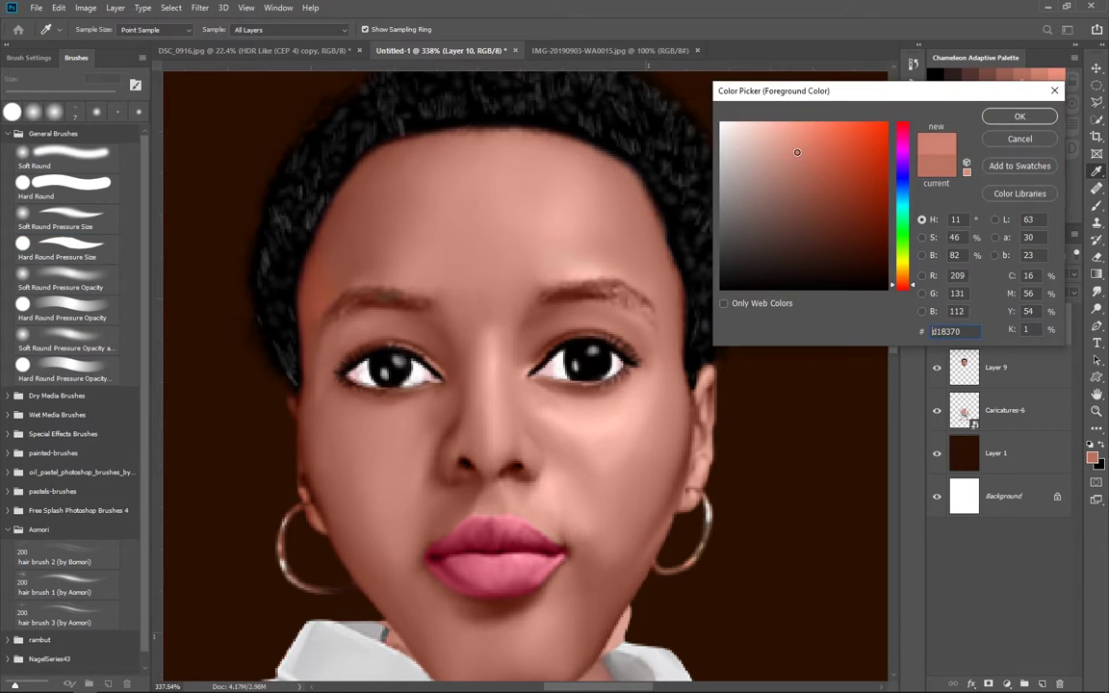
{"action": "left_click", "coordinate": [1017, 114]}
{"action": "left_click", "coordinate": [487, 409]}
{"action": "left_click", "coordinate": [495, 449], "text": "alt"}
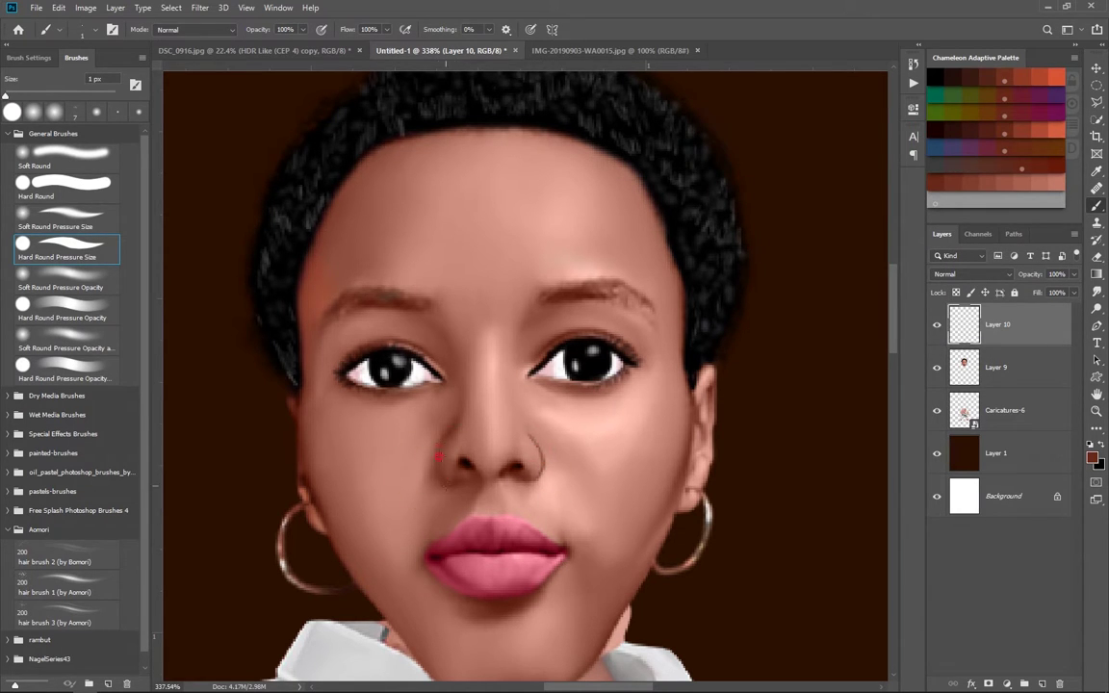
Bring the jaw into view and outline the jawline beside the earring.
{"action": "left_click_drag", "start_coordinate": [736, 446], "coordinate": [567, 376]}
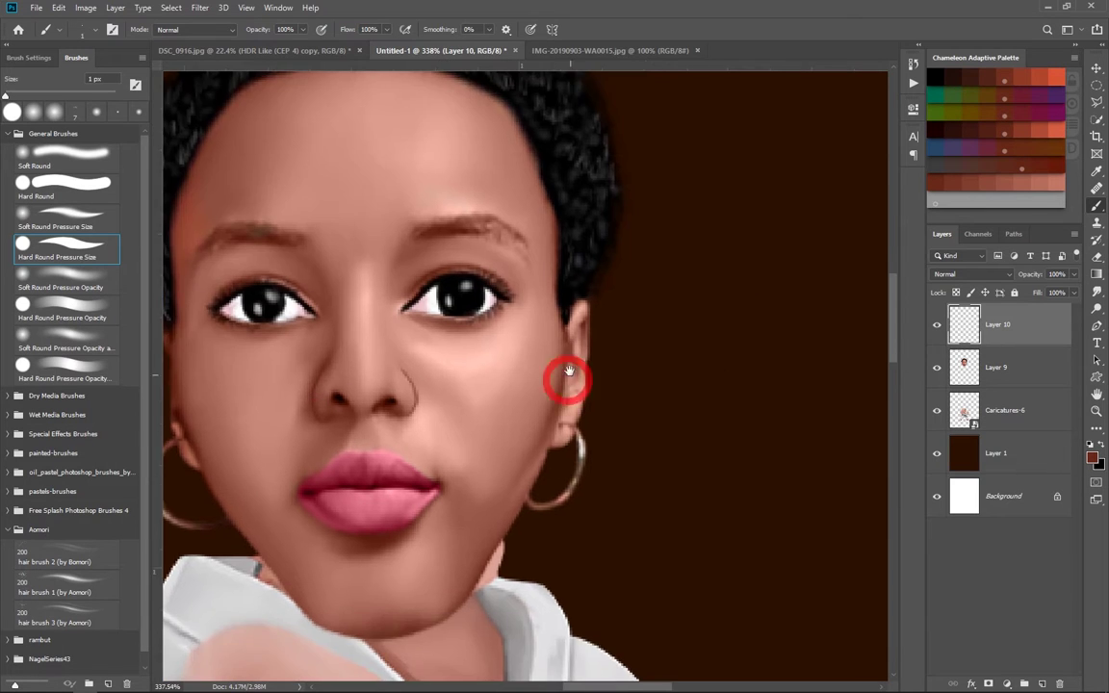
{"action": "scroll", "coordinate": [567, 377], "scroll_direction": "up", "scroll_amount": 1}
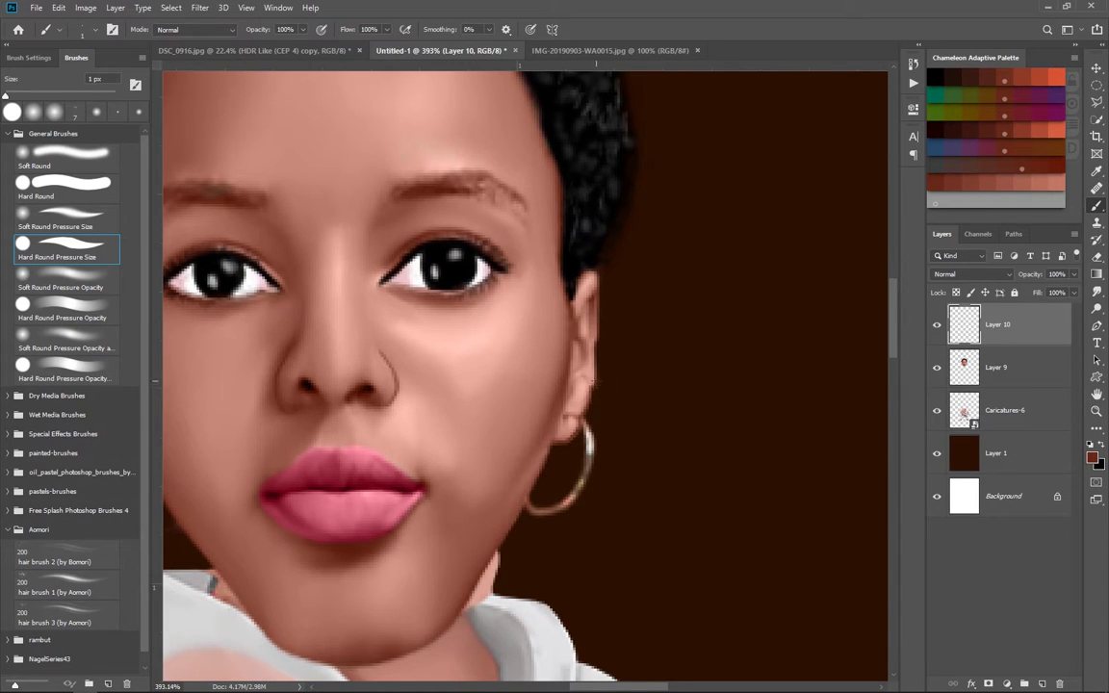
{"action": "left_click_drag", "start_coordinate": [592, 340], "coordinate": [273, 301]}
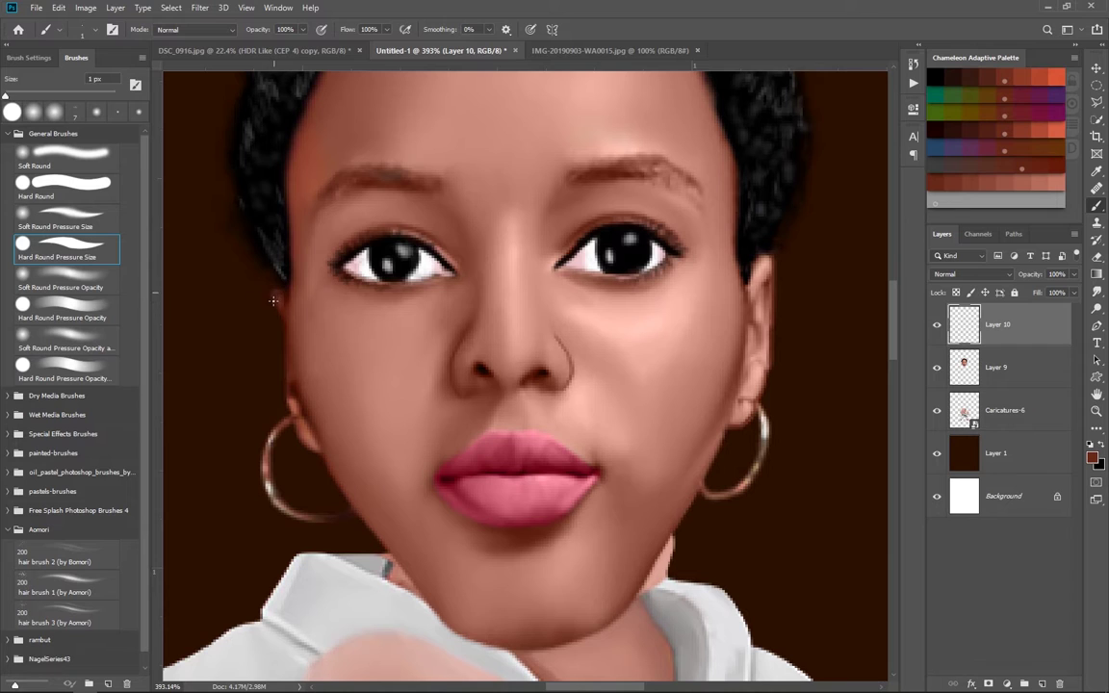
{"action": "left_click_drag", "start_coordinate": [525, 385], "coordinate": [486, 279]}
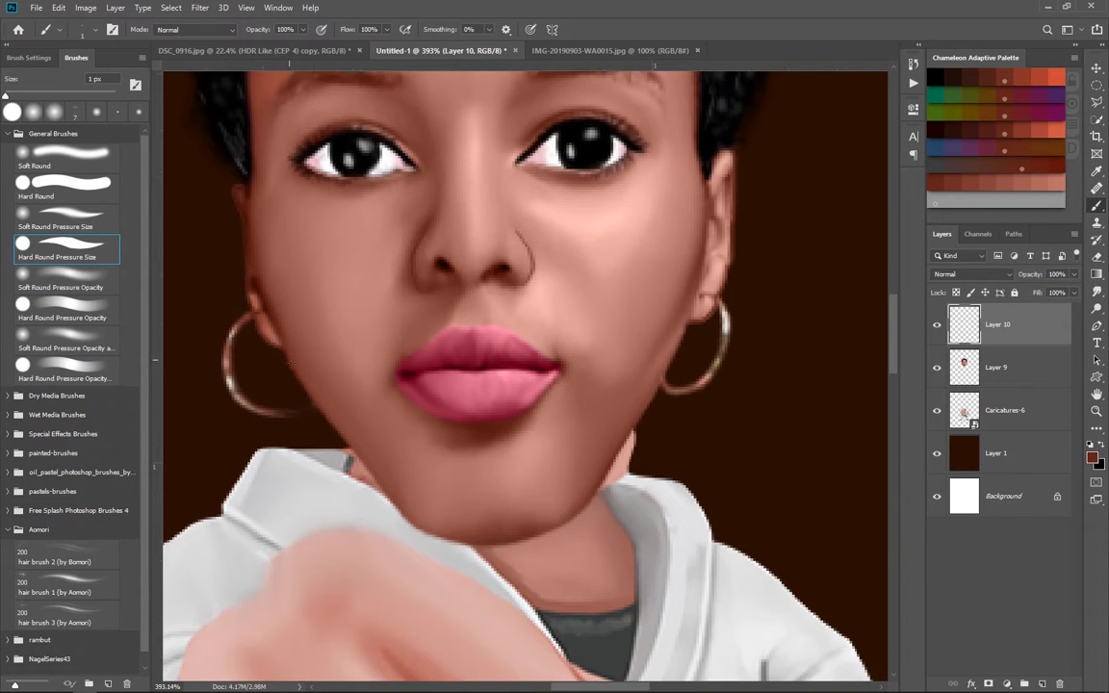
{"action": "left_click_drag", "start_coordinate": [432, 536], "coordinate": [369, 517]}
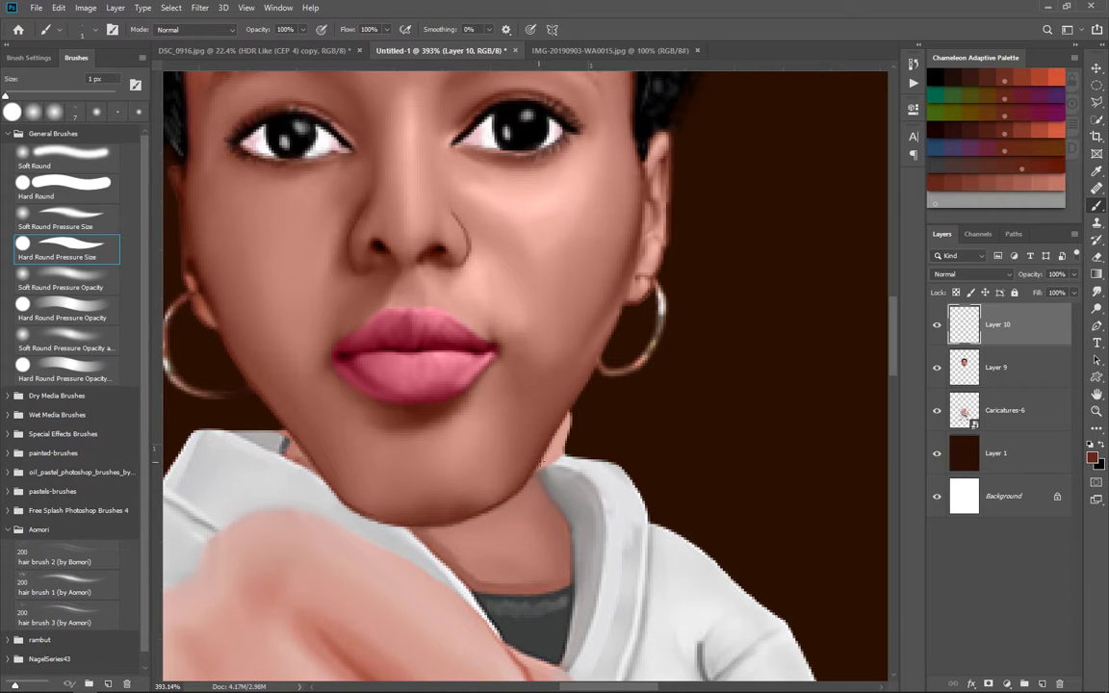
{"action": "left_click_drag", "start_coordinate": [597, 356], "coordinate": [622, 304]}
Outline the jacket's shoulder edge on Layer 10.
{"action": "left_click", "coordinate": [997, 325]}
{"action": "scroll", "coordinate": [636, 431], "scroll_direction": "down", "scroll_amount": 3}
{"action": "scroll", "coordinate": [539, 385], "scroll_direction": "up", "scroll_amount": 4}
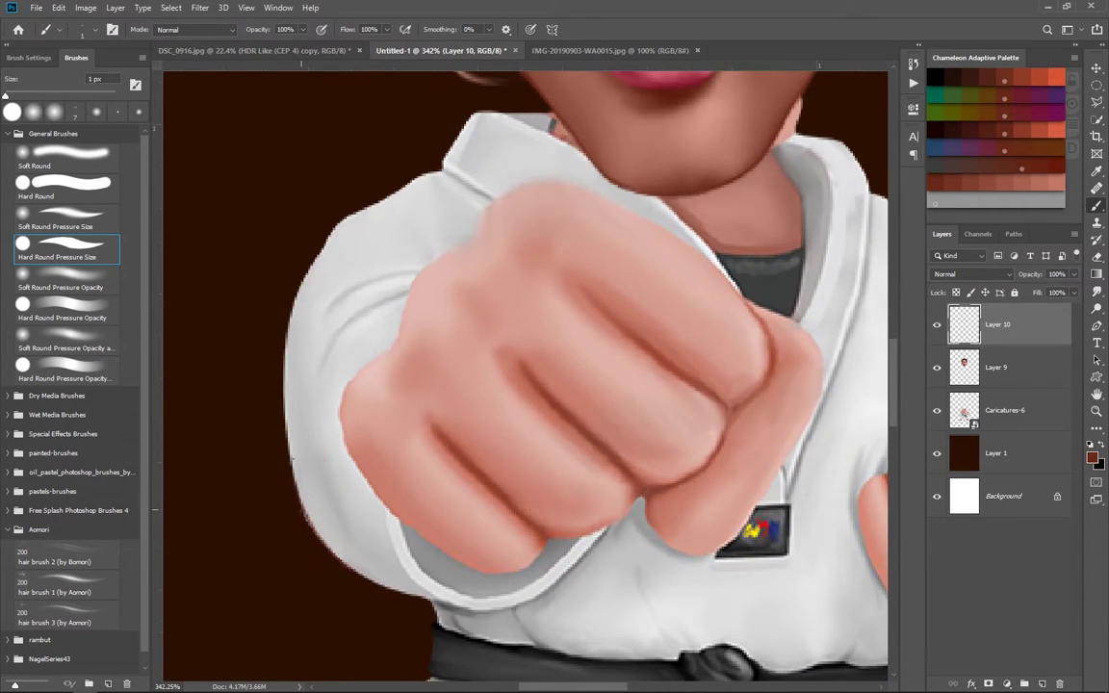
{"action": "mouse_move", "coordinate": [282, 354]}
{"action": "left_mouse_down"}
{"action": "mouse_move", "coordinate": [317, 248]}
{"action": "mouse_move", "coordinate": [342, 217]}
{"action": "left_mouse_up"}
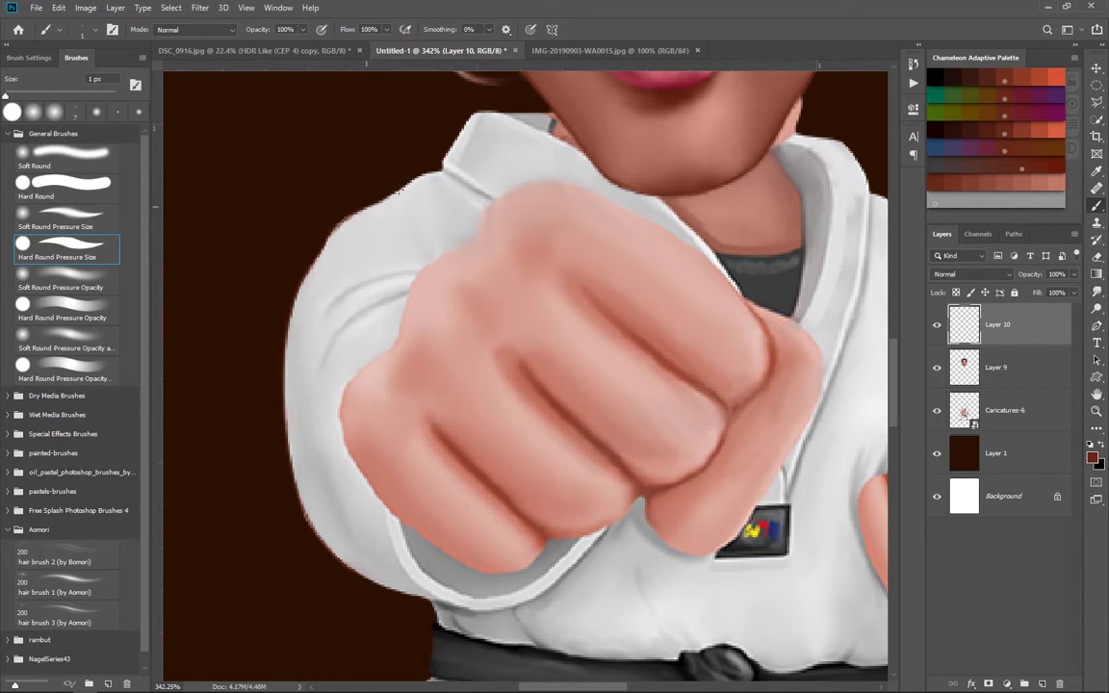
Outline the gi's collar, jacket shoulder and the lower edge of the fist.
{"action": "scroll", "coordinate": [419, 266], "scroll_direction": "up", "scroll_amount": 2}
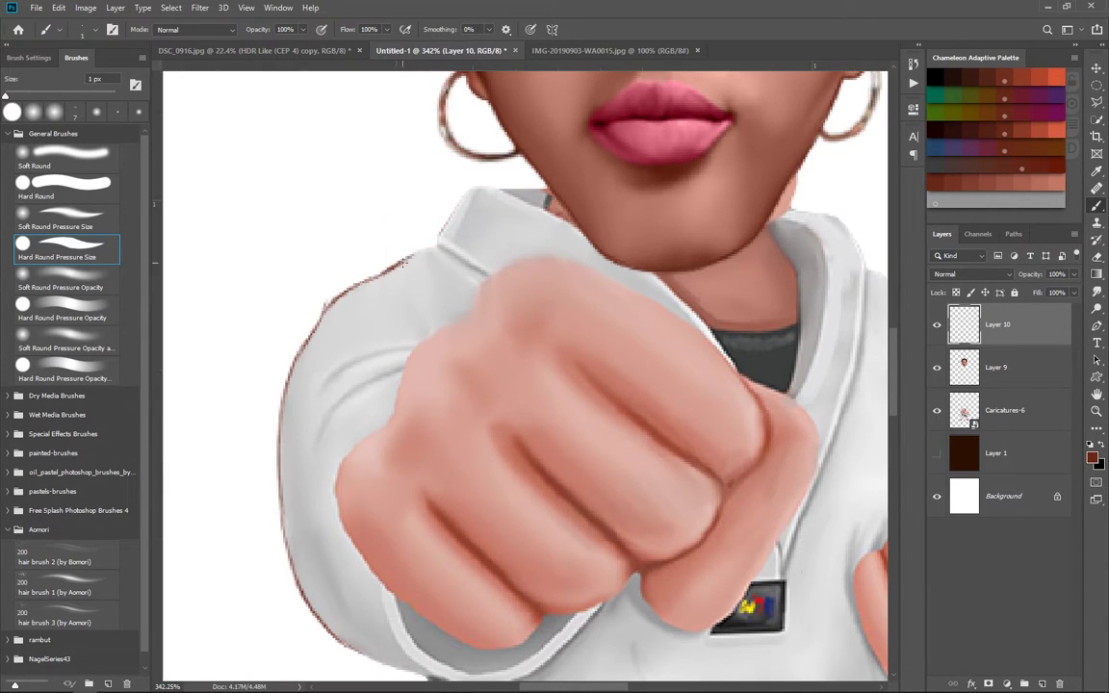
{"action": "mouse_move", "coordinate": [402, 261]}
{"action": "left_mouse_down"}
{"action": "mouse_move", "coordinate": [459, 210]}
{"action": "mouse_move", "coordinate": [546, 185]}
{"action": "left_mouse_up"}
{"action": "mouse_move", "coordinate": [775, 315]}
{"action": "left_mouse_down"}
{"action": "mouse_move", "coordinate": [660, 324]}
{"action": "mouse_move", "coordinate": [528, 363]}
{"action": "left_mouse_up"}
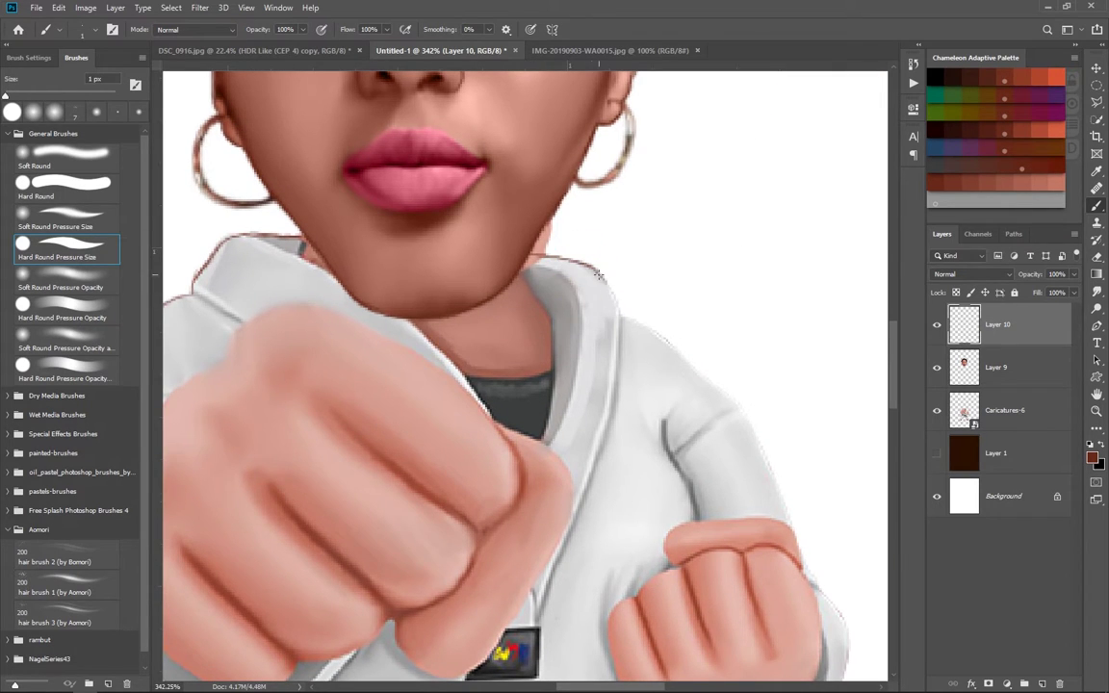
{"action": "mouse_move", "coordinate": [599, 276]}
{"action": "left_mouse_down"}
{"action": "mouse_move", "coordinate": [651, 322]}
{"action": "mouse_move", "coordinate": [673, 366]}
{"action": "mouse_move", "coordinate": [582, 227]}
{"action": "mouse_move", "coordinate": [673, 321]}
{"action": "mouse_move", "coordinate": [712, 421]}
{"action": "mouse_move", "coordinate": [664, 333]}
{"action": "left_mouse_up"}
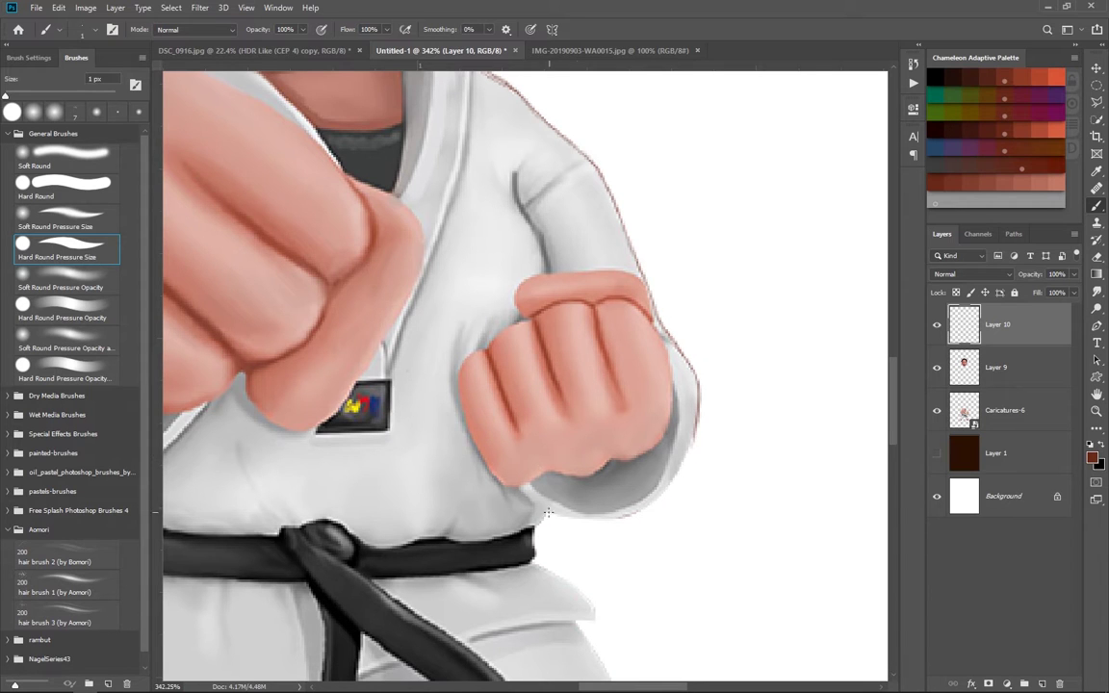
{"action": "mouse_move", "coordinate": [546, 513]}
{"action": "left_mouse_down"}
{"action": "mouse_move", "coordinate": [616, 487]}
{"action": "mouse_move", "coordinate": [694, 433]}
{"action": "mouse_move", "coordinate": [581, 328]}
{"action": "left_mouse_up"}
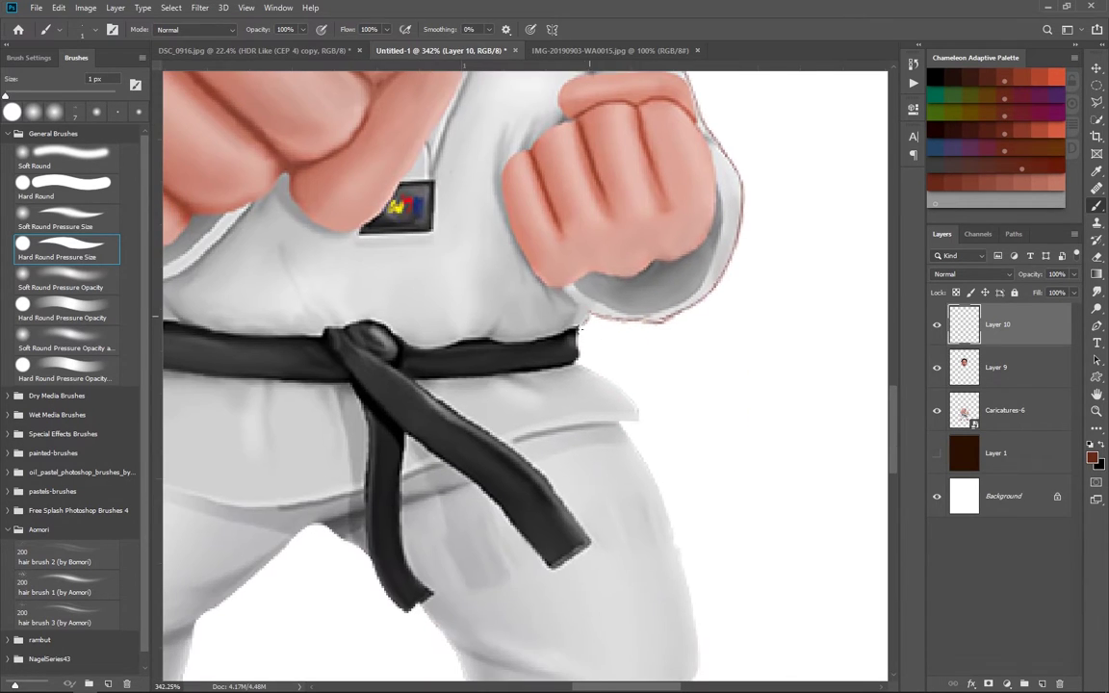
Extend the outline down the right trouser leg.
{"action": "scroll", "coordinate": [585, 367], "scroll_direction": "down", "scroll_amount": 1}
{"action": "scroll", "coordinate": [585, 385], "scroll_direction": "down", "scroll_amount": 3}
{"action": "scroll", "coordinate": [583, 462], "scroll_direction": "up", "scroll_amount": 3}
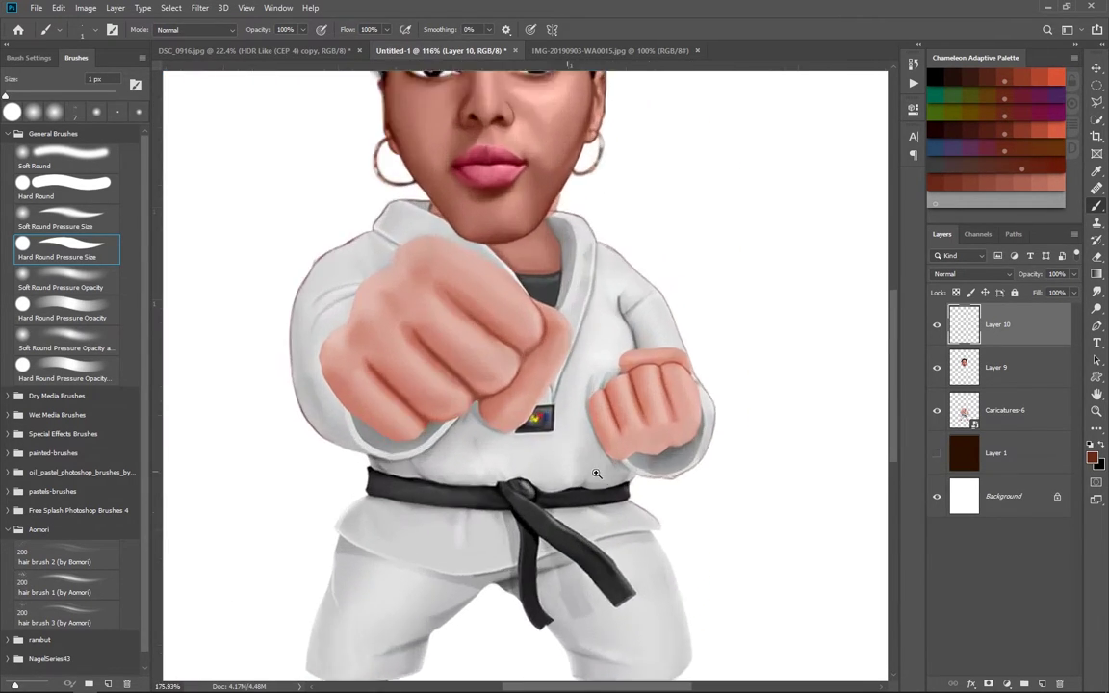
{"action": "scroll", "coordinate": [583, 485], "scroll_direction": "down", "scroll_amount": 1}
{"action": "scroll", "coordinate": [584, 484], "scroll_direction": "up", "scroll_amount": 2}
{"action": "scroll", "coordinate": [626, 414], "scroll_direction": "up", "scroll_amount": 1}
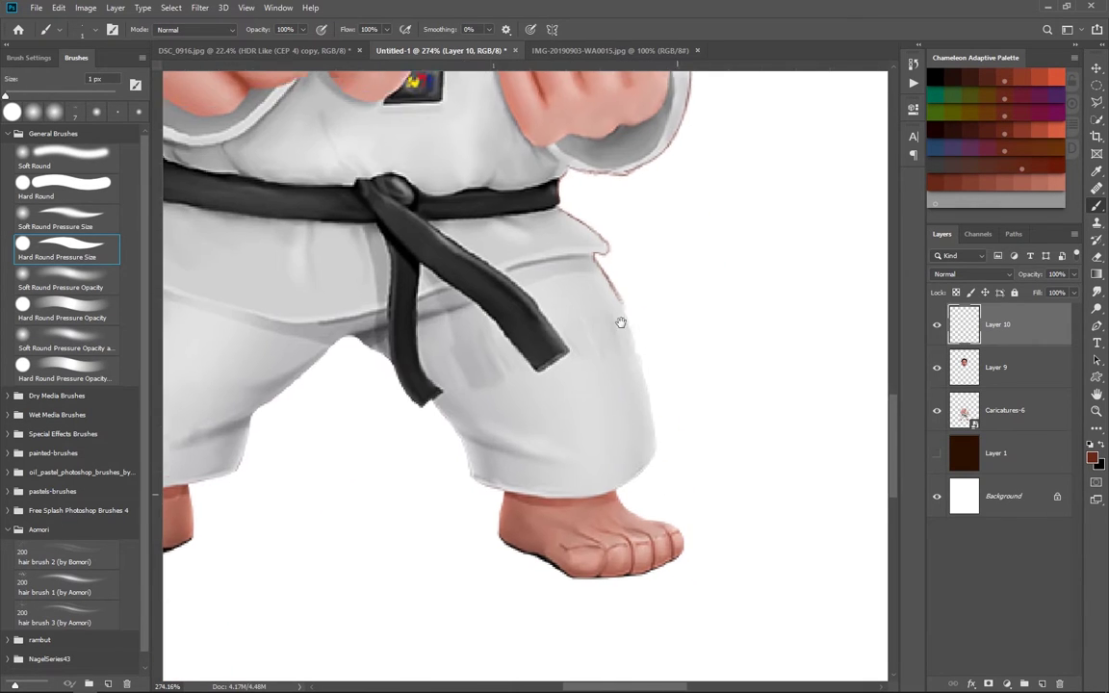
{"action": "mouse_move", "coordinate": [636, 360]}
{"action": "left_mouse_down"}
{"action": "mouse_move", "coordinate": [649, 449]}
{"action": "mouse_move", "coordinate": [633, 471]}
{"action": "left_mouse_up"}
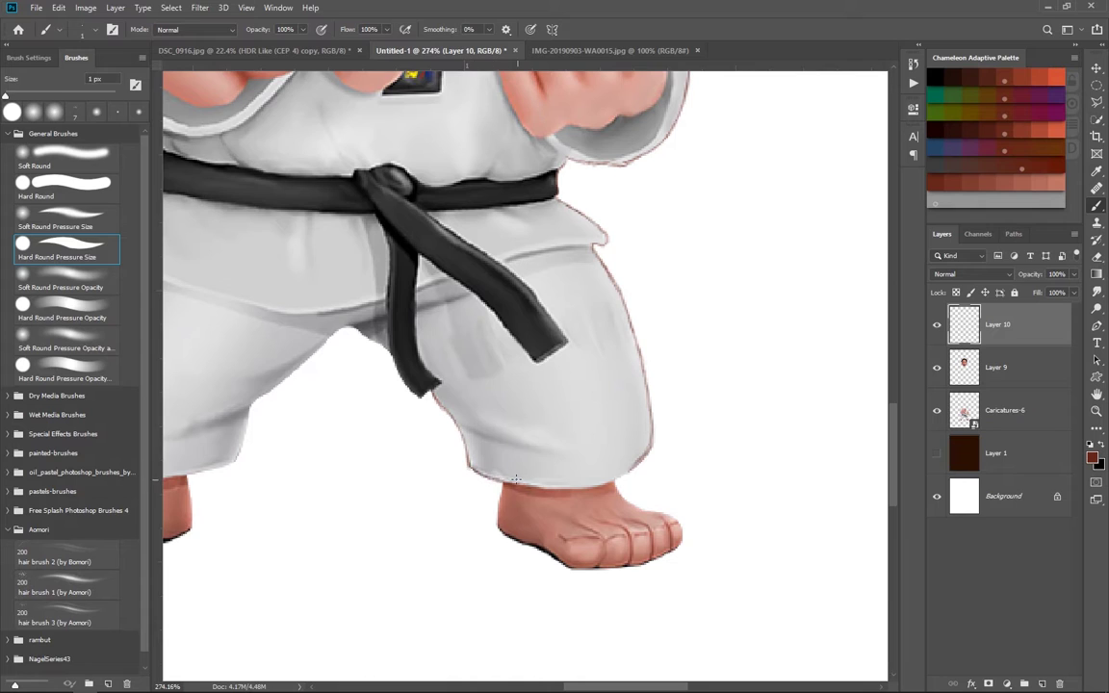
Outline the left leg's inner edge, the sleeve toward the belt, and the lower left hem.
{"action": "left_click_drag", "start_coordinate": [700, 463], "coordinate": [762, 474]}
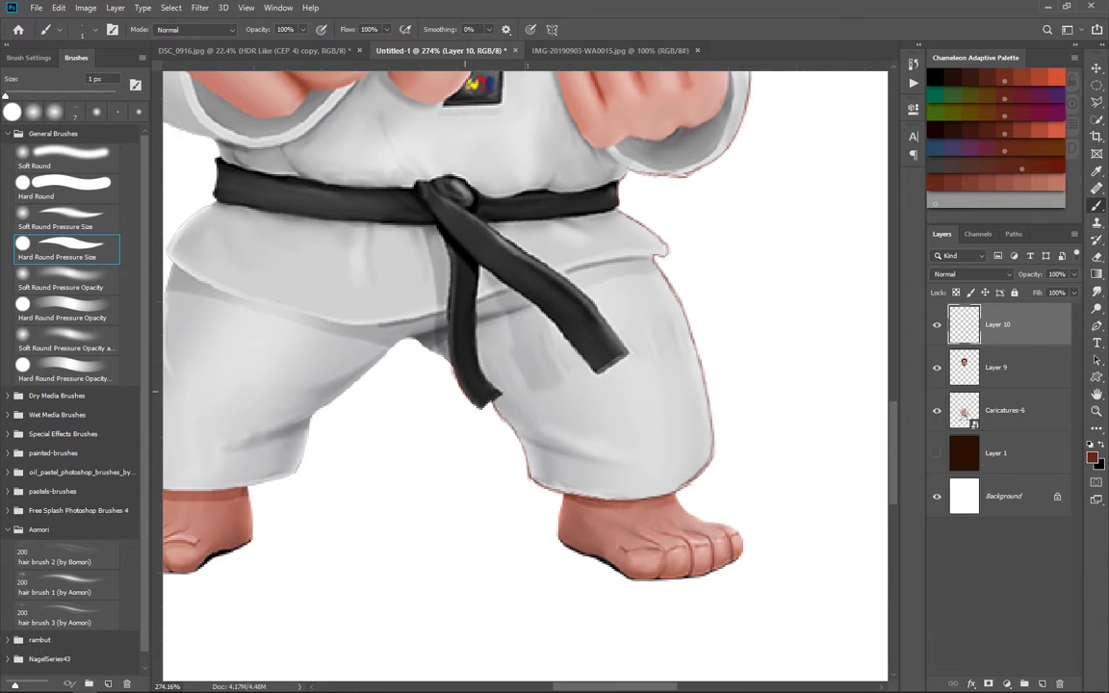
{"action": "left_click_drag", "start_coordinate": [364, 362], "coordinate": [418, 379]}
{"action": "mouse_move", "coordinate": [383, 416]}
{"action": "left_mouse_down"}
{"action": "mouse_move", "coordinate": [458, 356]}
{"action": "mouse_move", "coordinate": [606, 396]}
{"action": "left_mouse_up"}
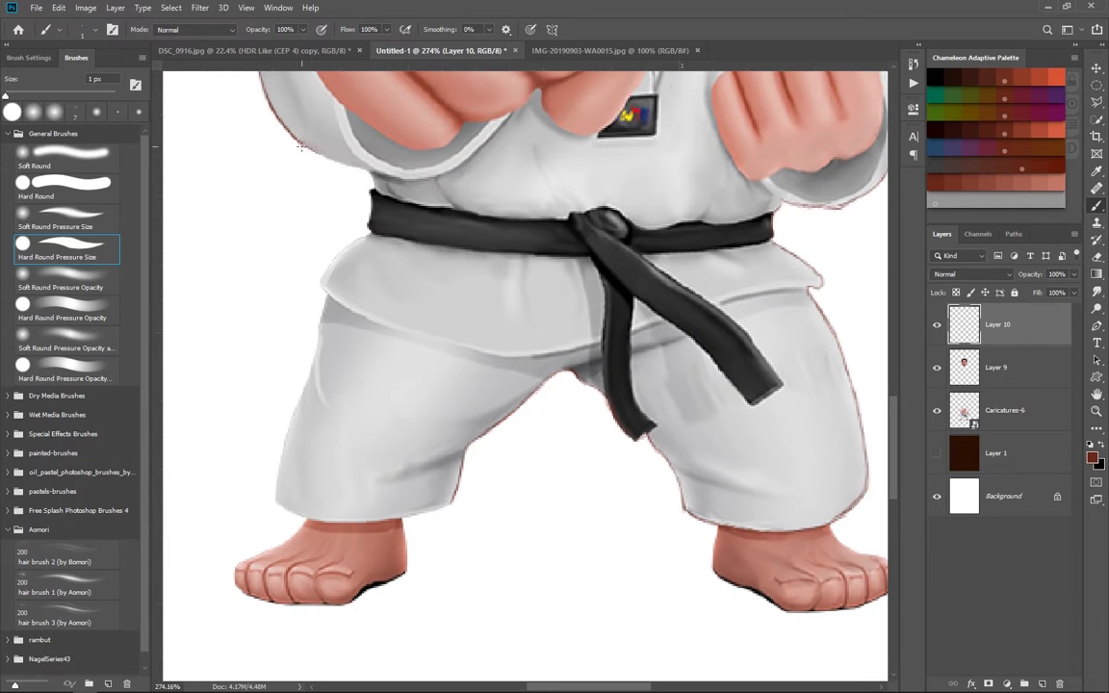
{"action": "left_click_drag", "start_coordinate": [359, 169], "coordinate": [369, 202]}
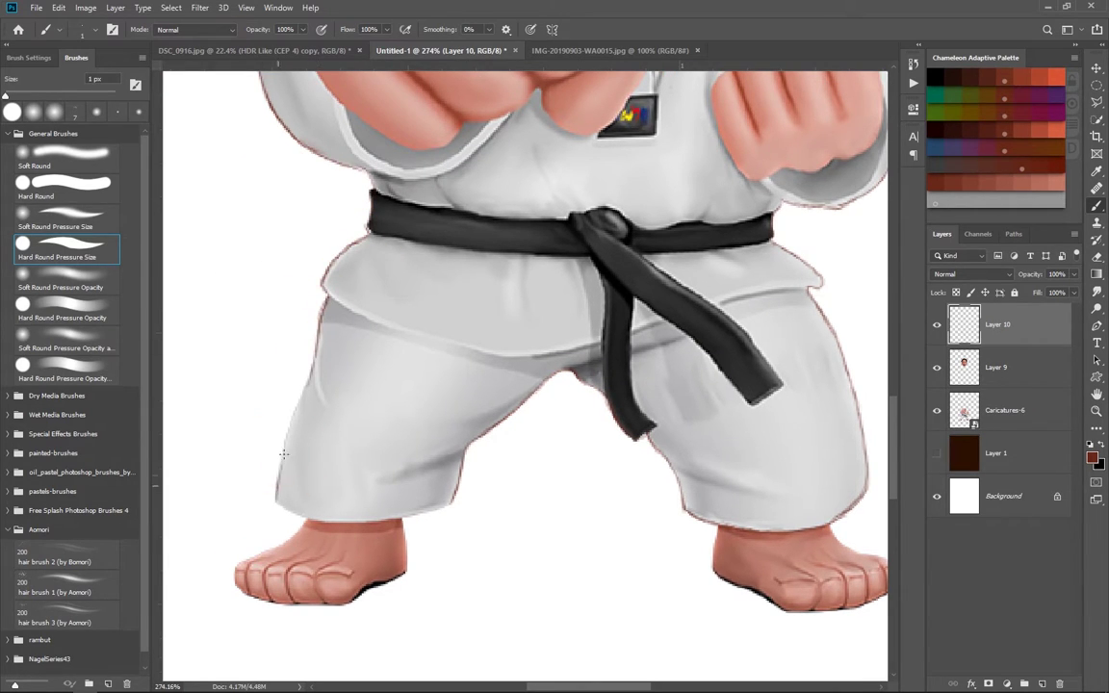
{"action": "left_click_drag", "start_coordinate": [292, 507], "coordinate": [334, 521]}
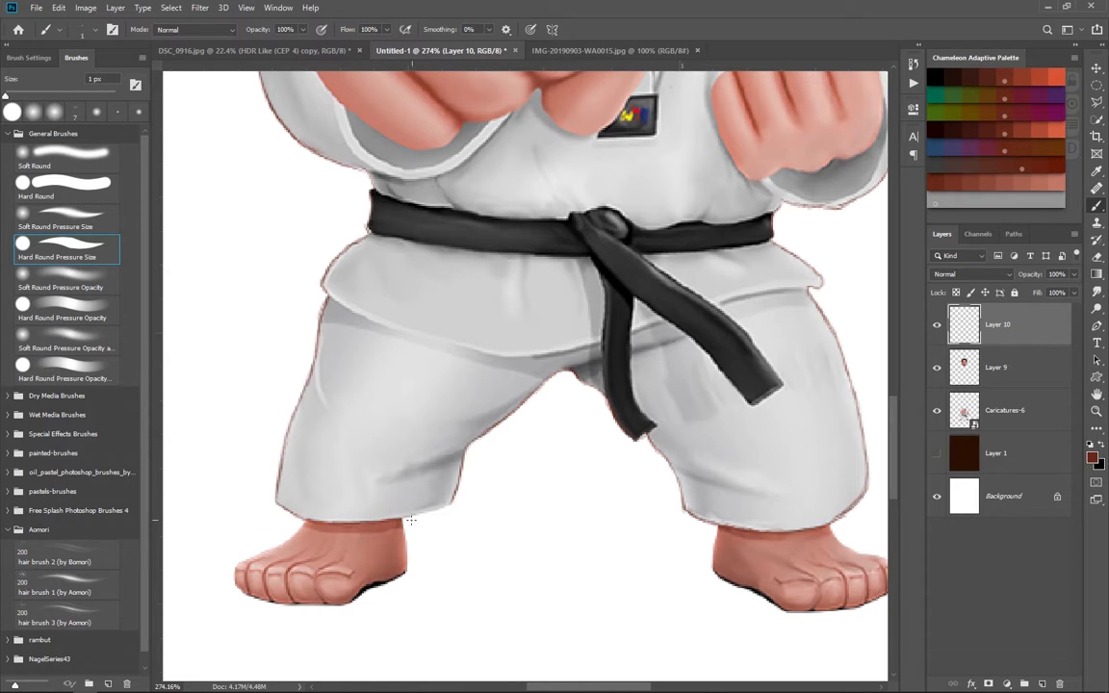
{"action": "scroll", "coordinate": [582, 345], "scroll_direction": "down", "scroll_amount": 3}
{"action": "scroll", "coordinate": [581, 345], "scroll_direction": "down", "scroll_amount": 1}
Sample the lip pink and a dark brown beside the ear, and set a soft 3 px brush.
{"action": "scroll", "coordinate": [582, 345], "scroll_direction": "up", "scroll_amount": 3}
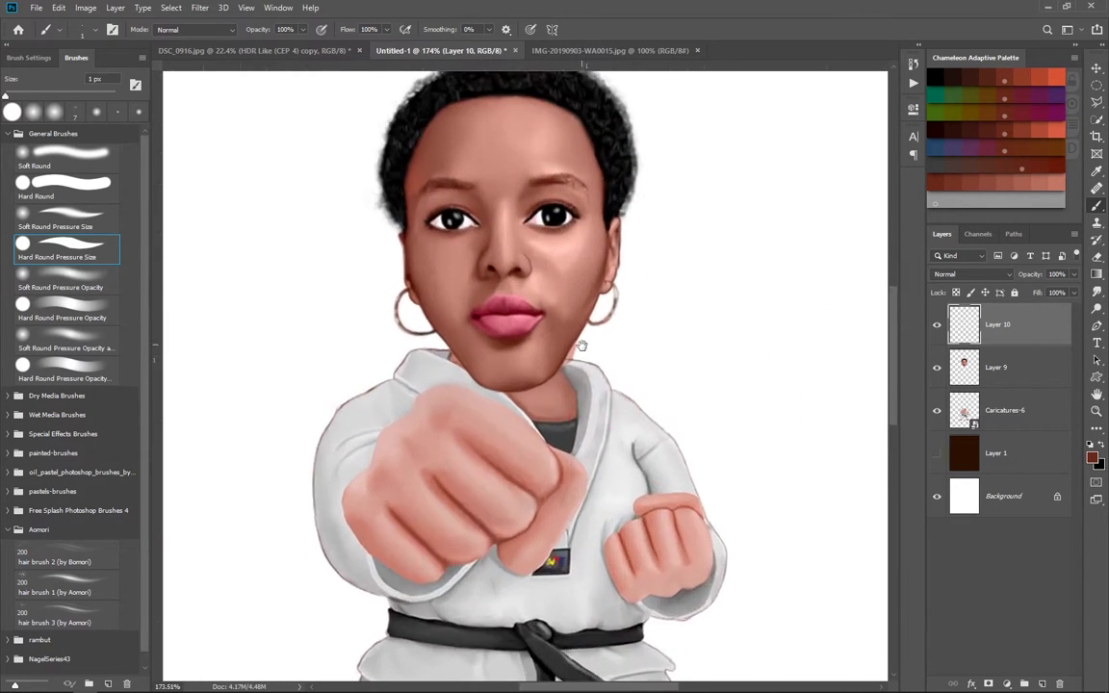
{"action": "scroll", "coordinate": [582, 344], "scroll_direction": "up", "scroll_amount": 3}
{"action": "left_click", "coordinate": [953, 166]}
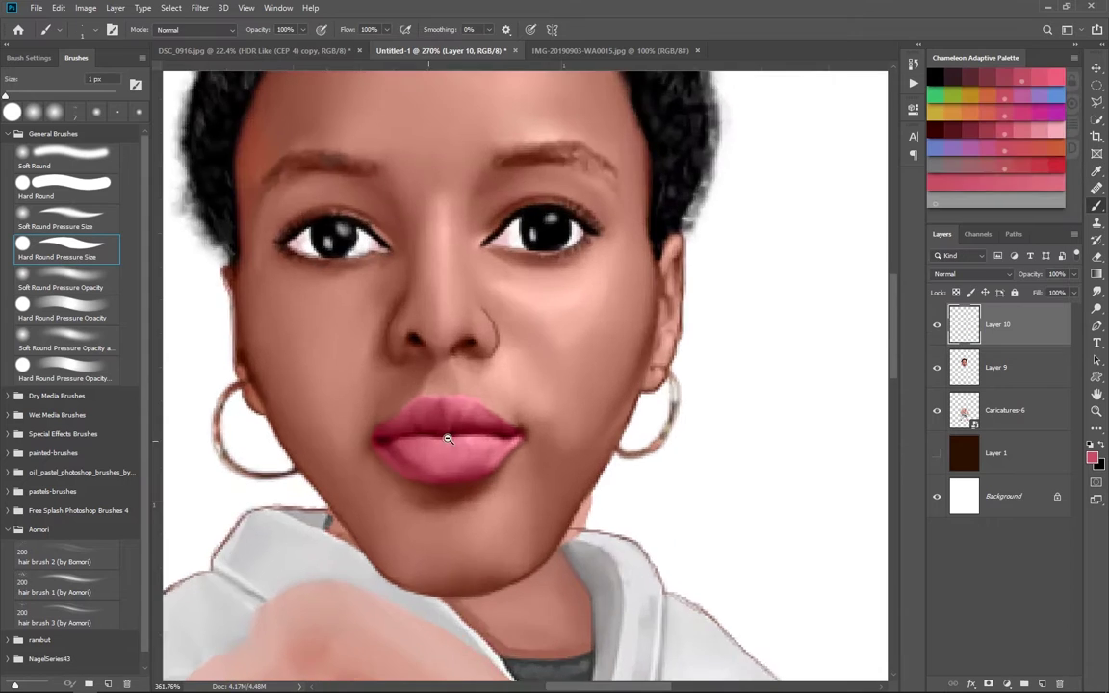
{"action": "scroll", "coordinate": [448, 439], "scroll_direction": "down", "scroll_amount": 1}
{"action": "scroll", "coordinate": [544, 364], "scroll_direction": "up", "scroll_amount": 1}
{"action": "left_click", "coordinate": [562, 332], "text": "alt"}
{"action": "scroll", "coordinate": [562, 333], "scroll_direction": "up", "scroll_amount": 2}
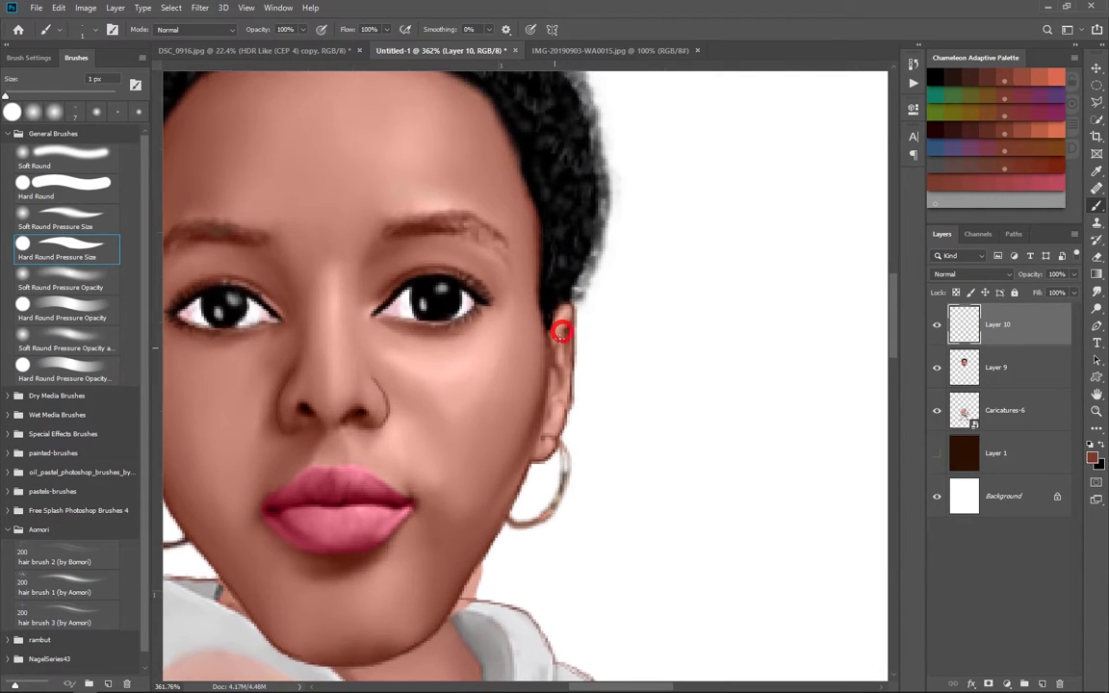
{"action": "left_click", "coordinate": [564, 332], "text": "alt"}
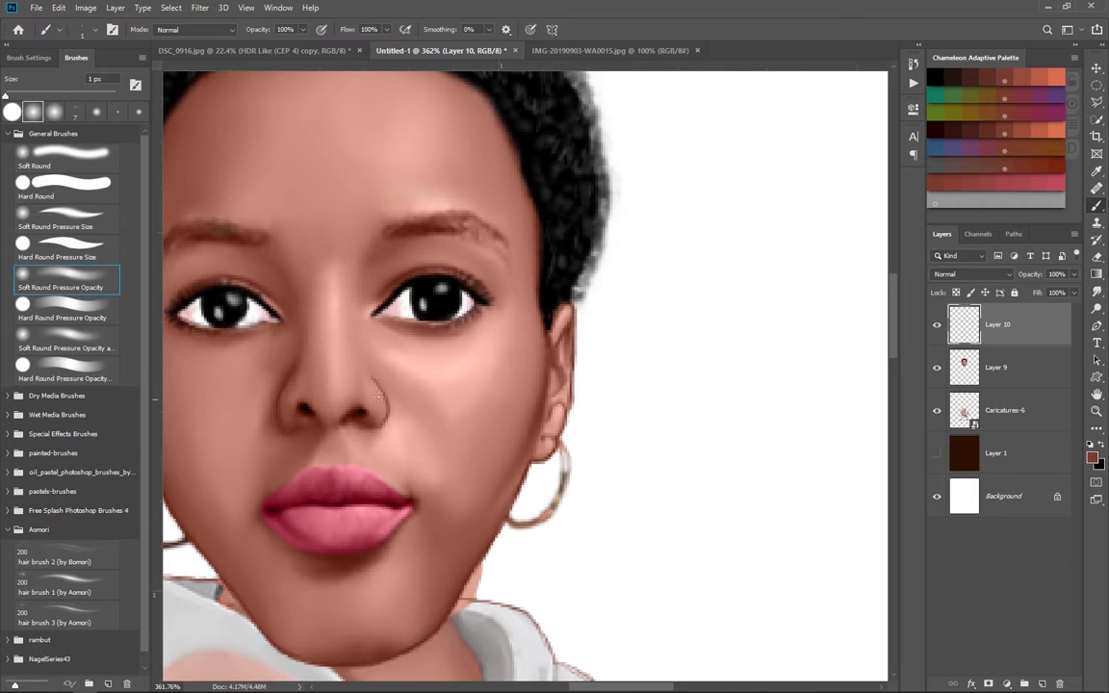
{"action": "key", "text": "period"}
{"action": "key", "text": "bracketright"}
Show the dark brown background again, return to a hard brush, and add a layer above Layer 10.
{"action": "scroll", "coordinate": [487, 405], "scroll_direction": "down", "scroll_amount": 2}
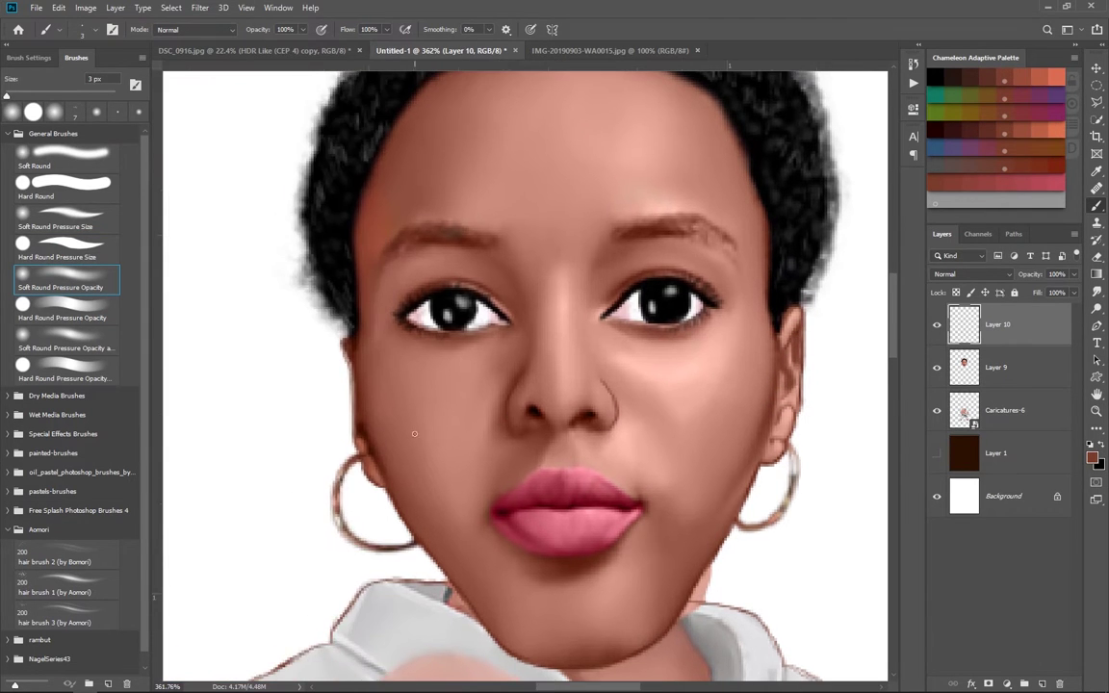
{"action": "scroll", "coordinate": [487, 405], "scroll_direction": "down", "scroll_amount": 2}
{"action": "scroll", "coordinate": [718, 463], "scroll_direction": "down", "scroll_amount": 1}
{"action": "left_click", "coordinate": [936, 452]}
{"action": "scroll", "coordinate": [712, 489], "scroll_direction": "up", "scroll_amount": 2}
{"action": "scroll", "coordinate": [414, 412], "scroll_direction": "up", "scroll_amount": 1}
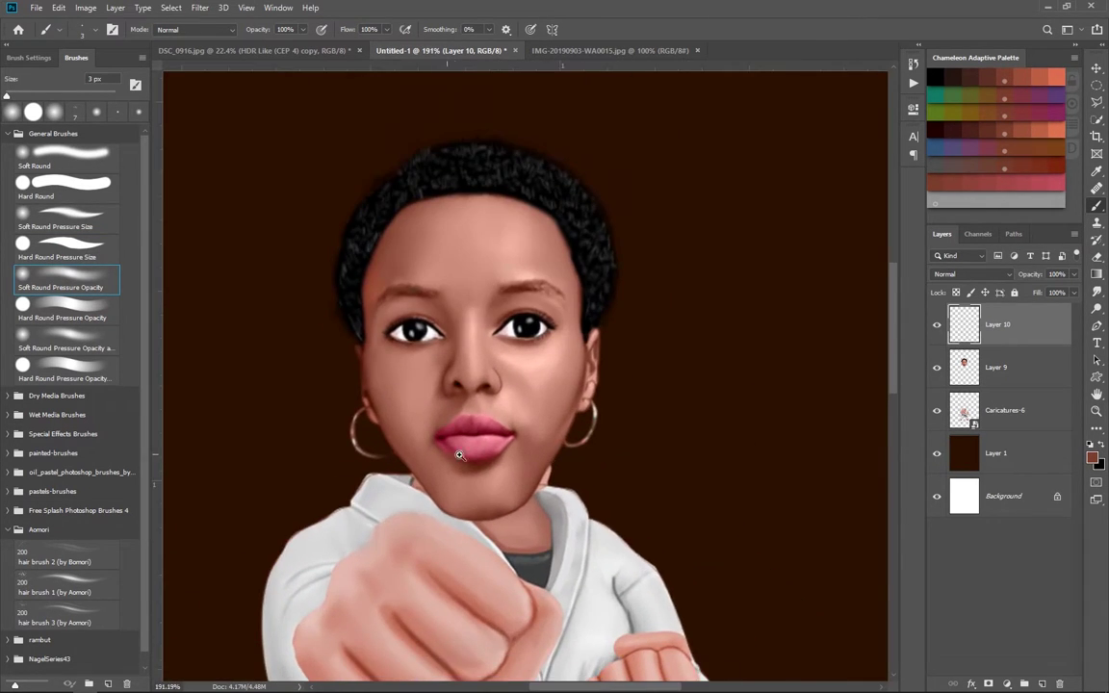
{"action": "scroll", "coordinate": [415, 413], "scroll_direction": "up", "scroll_amount": 1}
{"action": "key", "text": "comma"}
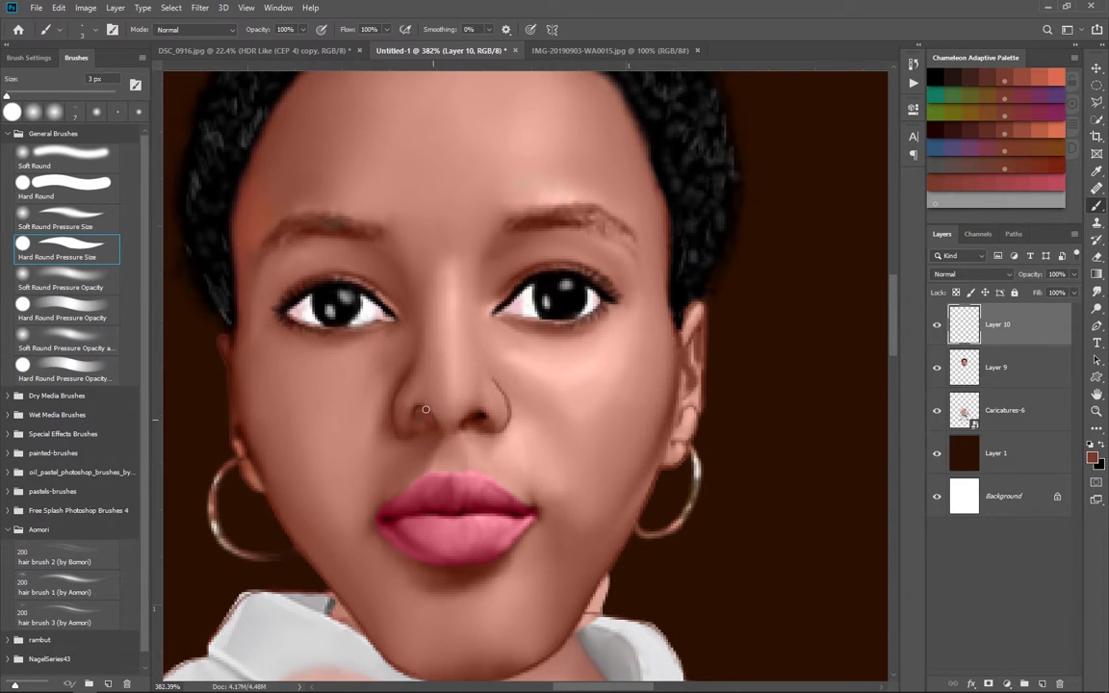
{"action": "key", "text": "ctrl+shift+alt+n"}
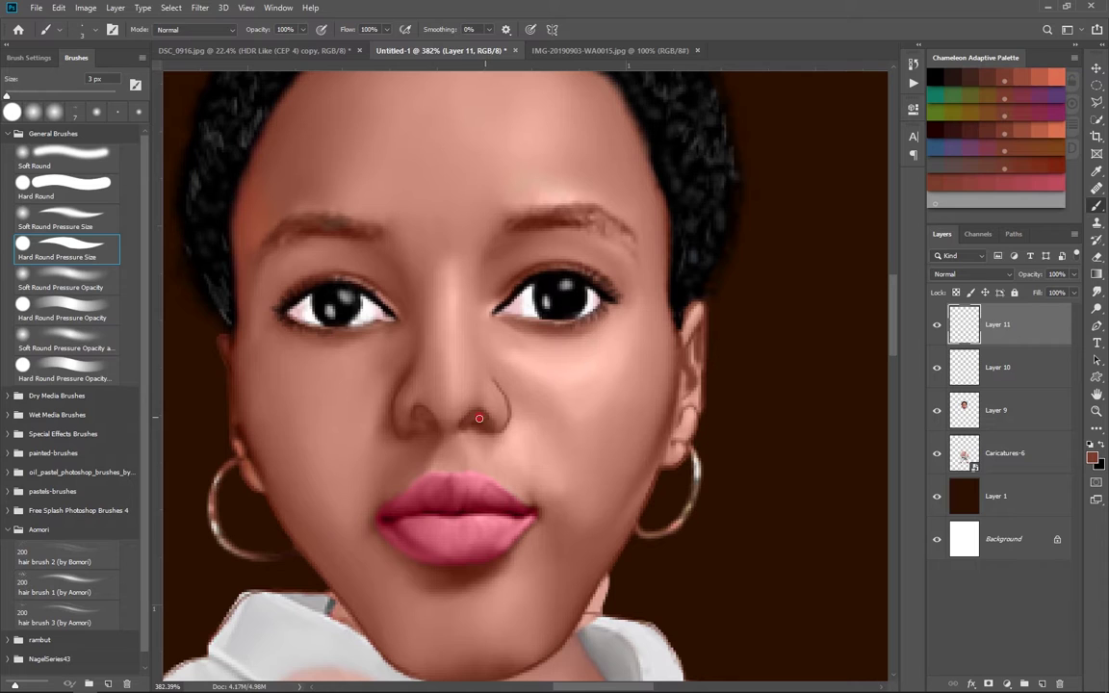
Darken the nose outline's colour with a Hue/Saturation adjustment.
{"action": "key", "text": "ctrl+u"}
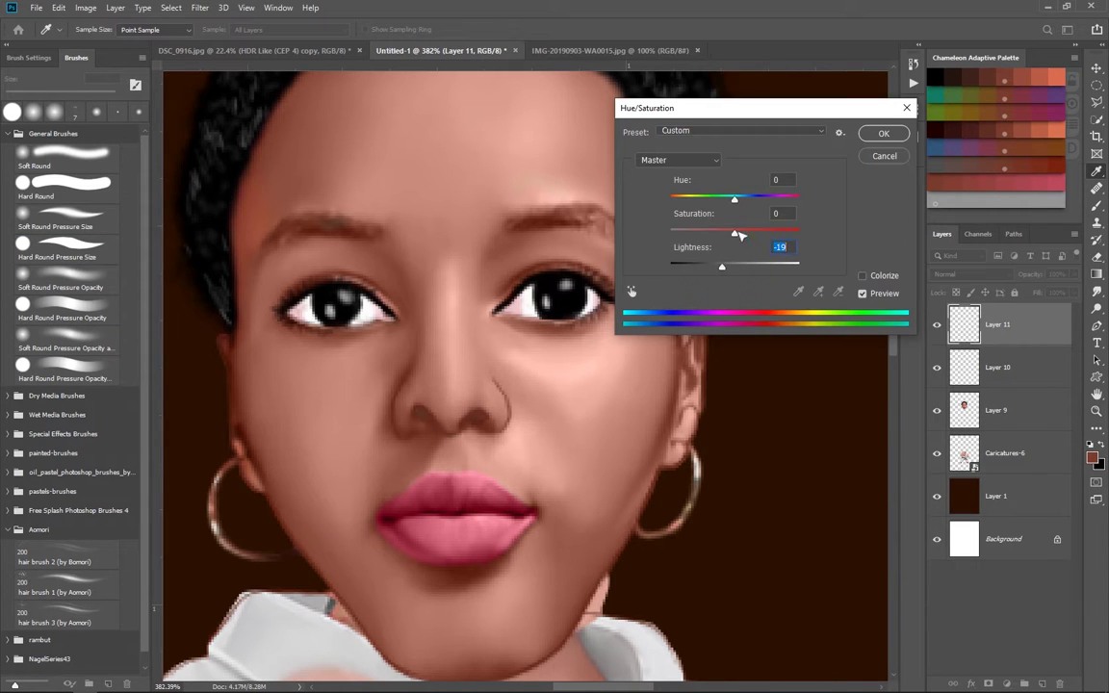
{"action": "mouse_move", "coordinate": [735, 196]}
{"action": "left_mouse_down"}
{"action": "mouse_move", "coordinate": [759, 199]}
{"action": "mouse_move", "coordinate": [729, 201]}
{"action": "left_mouse_up"}
{"action": "key", "text": "Return"}
{"action": "scroll", "coordinate": [613, 342], "scroll_direction": "down", "scroll_amount": 5}
{"action": "scroll", "coordinate": [571, 445], "scroll_direction": "up", "scroll_amount": 3}
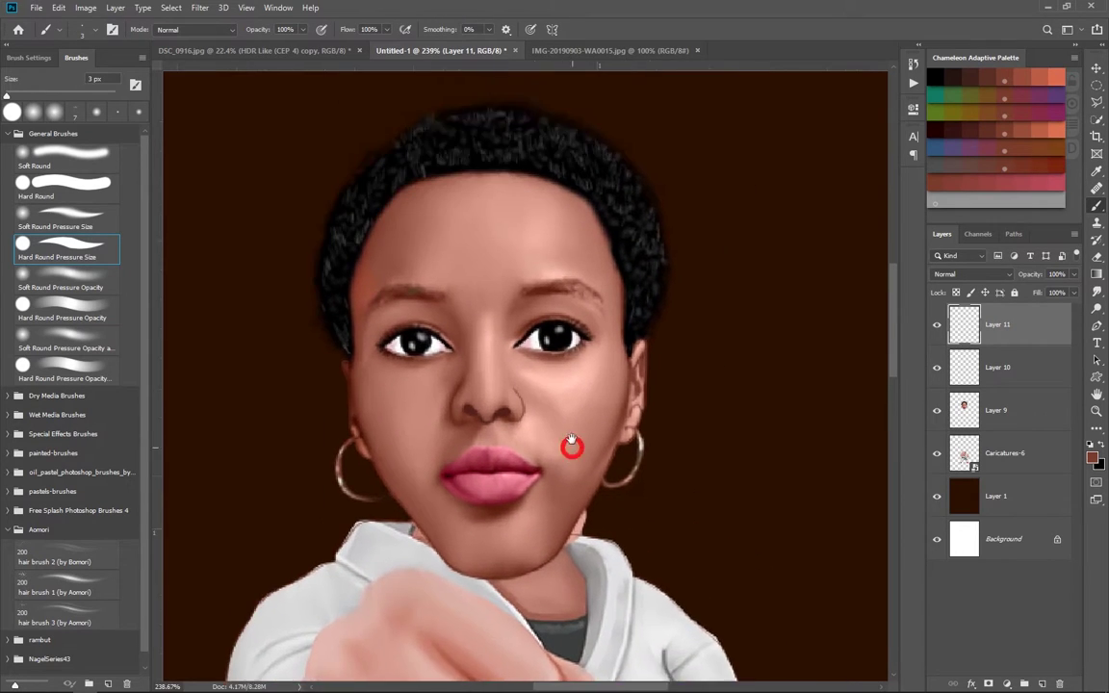
{"action": "scroll", "coordinate": [571, 445], "scroll_direction": "up", "scroll_amount": 3}
On a new layer, paint a thin dark maroon line along the lip crease.
{"action": "left_click", "coordinate": [1091, 457]}
{"action": "left_click", "coordinate": [558, 462]}
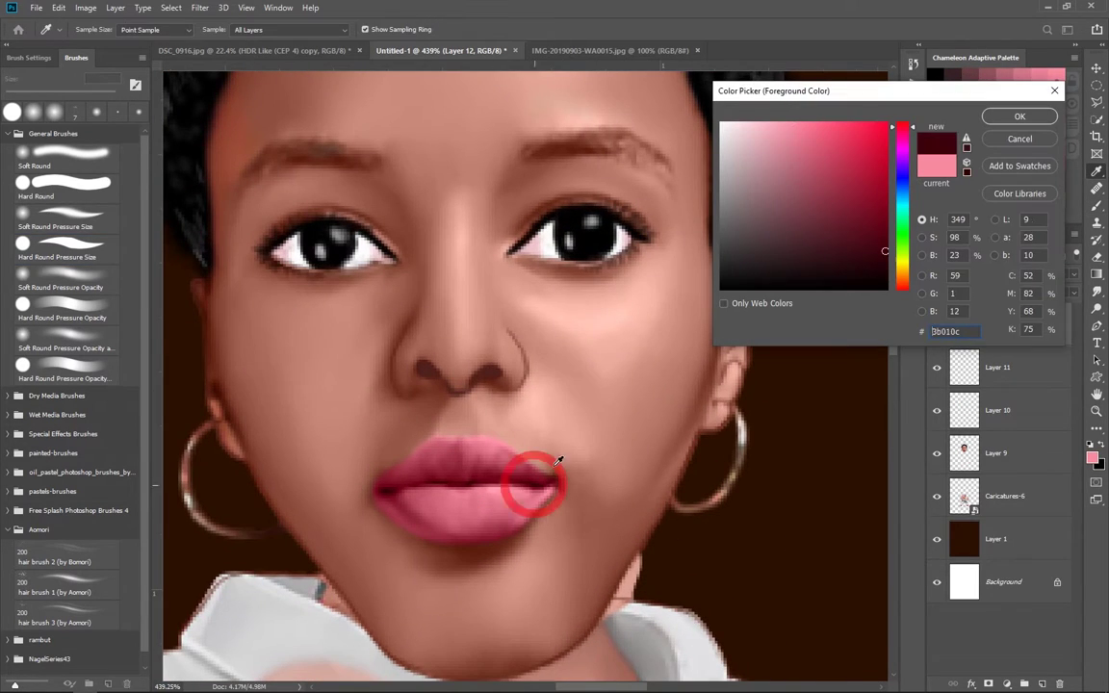
{"action": "key", "text": "Return"}
{"action": "key", "text": "b"}
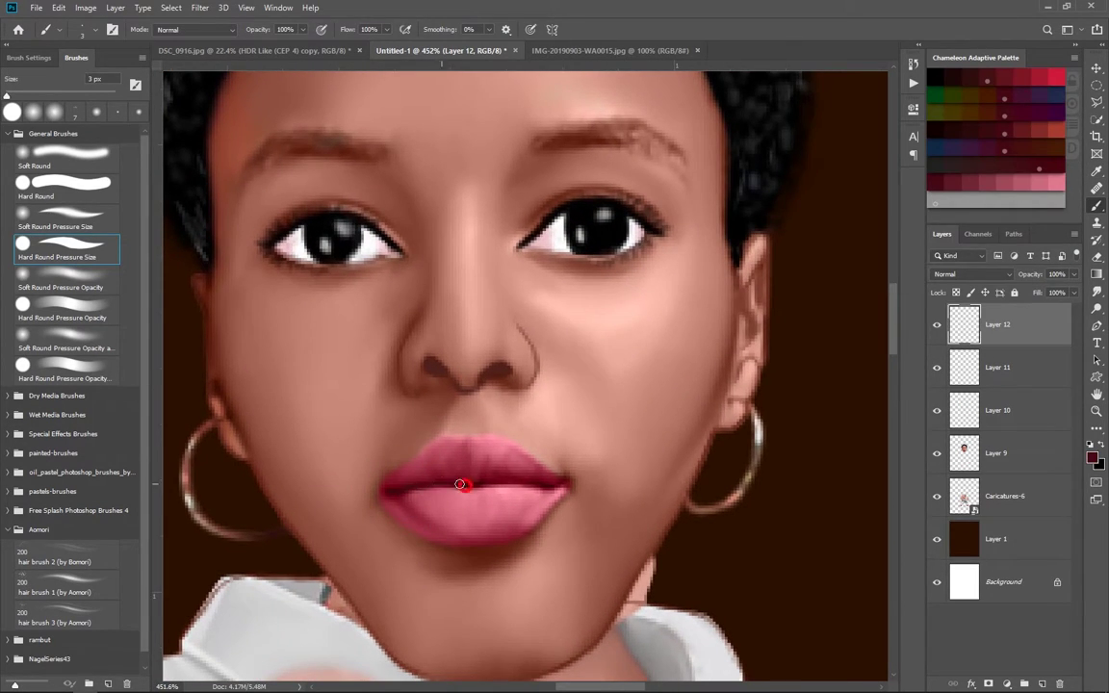
{"action": "mouse_move", "coordinate": [461, 484]}
{"action": "left_mouse_down"}
{"action": "mouse_move", "coordinate": [564, 478]}
{"action": "mouse_move", "coordinate": [504, 484]}
{"action": "left_mouse_up"}
{"action": "scroll", "coordinate": [490, 457], "scroll_direction": "down", "scroll_amount": 3}
{"action": "scroll", "coordinate": [539, 409], "scroll_direction": "up", "scroll_amount": 2}
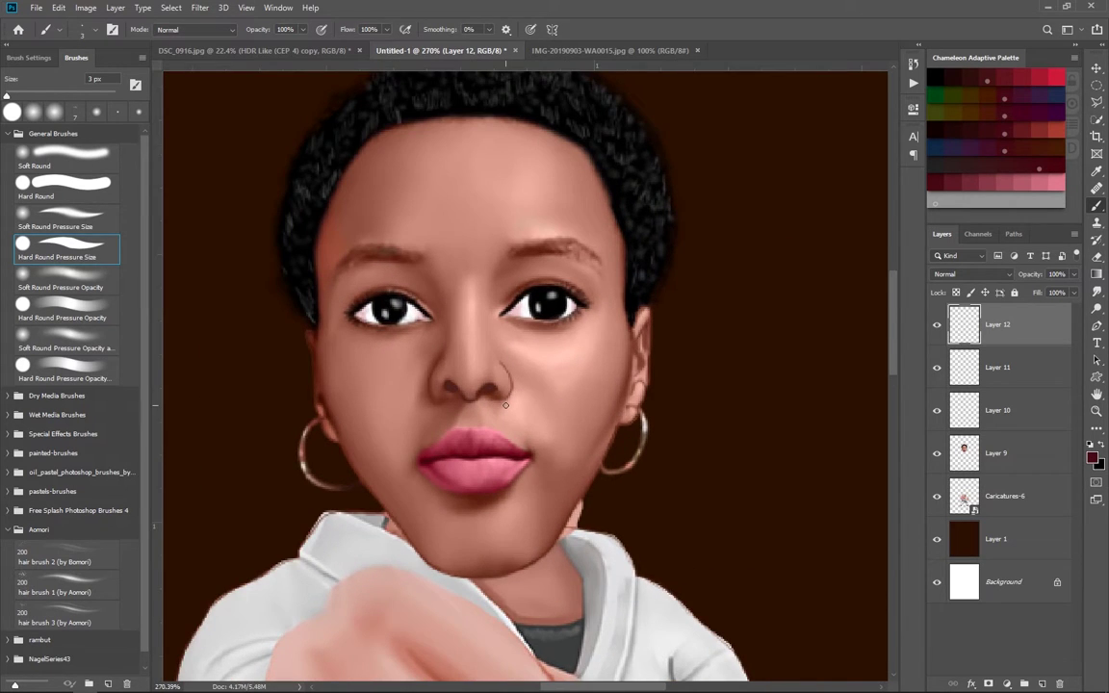
{"action": "scroll", "coordinate": [505, 405], "scroll_direction": "down", "scroll_amount": 2}
{"action": "scroll", "coordinate": [807, 535], "scroll_direction": "up", "scroll_amount": 2}
On a new layer, paint black to extend and darken the right eyebrow.
{"action": "scroll", "coordinate": [807, 534], "scroll_direction": "up", "scroll_amount": 1}
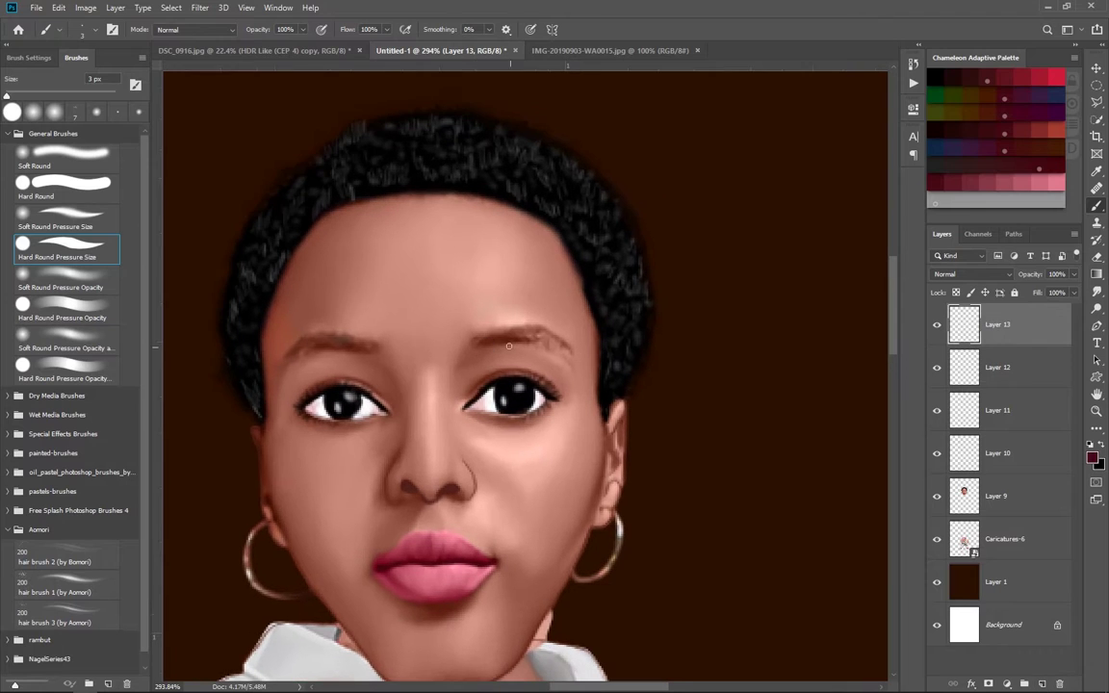
{"action": "key", "text": "ctrl+shift+alt+n"}
{"action": "scroll", "coordinate": [540, 317], "scroll_direction": "up", "scroll_amount": 2}
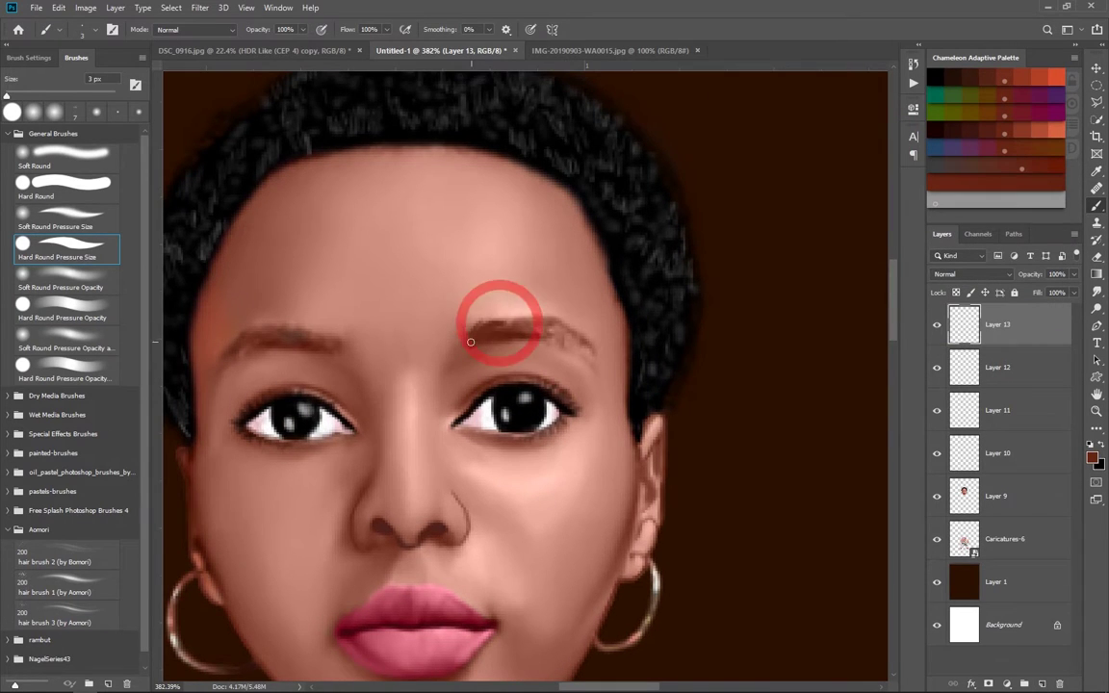
{"action": "key", "text": "x"}
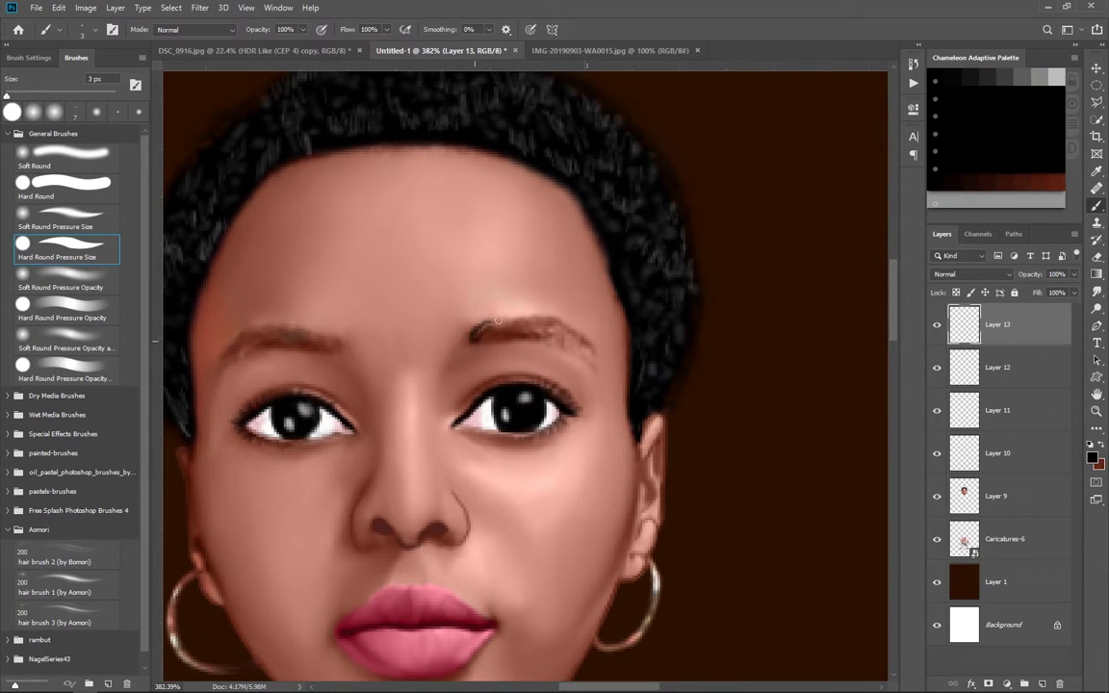
{"action": "left_click_drag", "start_coordinate": [508, 336], "coordinate": [542, 329]}
{"action": "mouse_move", "coordinate": [520, 412]}
{"action": "left_mouse_down"}
{"action": "mouse_move", "coordinate": [397, 348]}
{"action": "mouse_move", "coordinate": [332, 343]}
{"action": "mouse_move", "coordinate": [431, 351]}
{"action": "mouse_move", "coordinate": [554, 454]}
{"action": "mouse_move", "coordinate": [581, 383]}
{"action": "left_mouse_up"}
Erase stray paint around the face and smudge the jaw edge clean.
{"action": "key", "text": "e"}
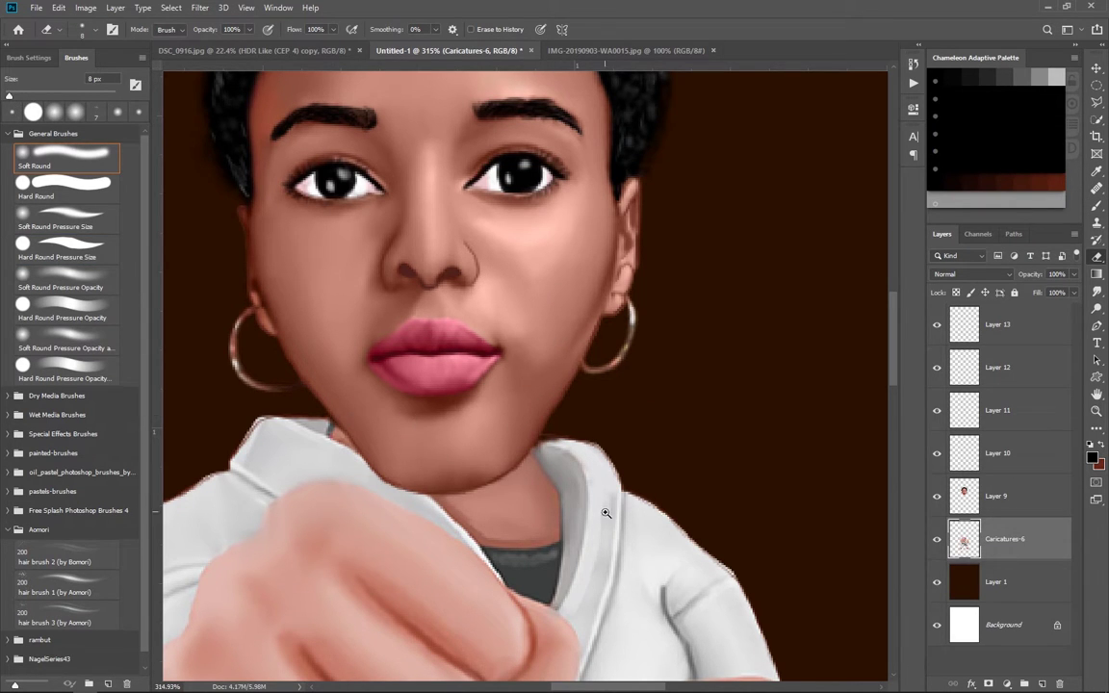
{"action": "mouse_move", "coordinate": [606, 513]}
{"action": "left_mouse_down"}
{"action": "mouse_move", "coordinate": [515, 440]}
{"action": "mouse_move", "coordinate": [510, 394]}
{"action": "left_mouse_up"}
{"action": "key", "text": "r"}
{"action": "mouse_move", "coordinate": [550, 433]}
{"action": "left_mouse_down"}
{"action": "mouse_move", "coordinate": [408, 421]}
{"action": "mouse_move", "coordinate": [777, 435]}
{"action": "left_mouse_up"}
{"action": "left_click", "coordinate": [590, 443], "text": "ctrl"}
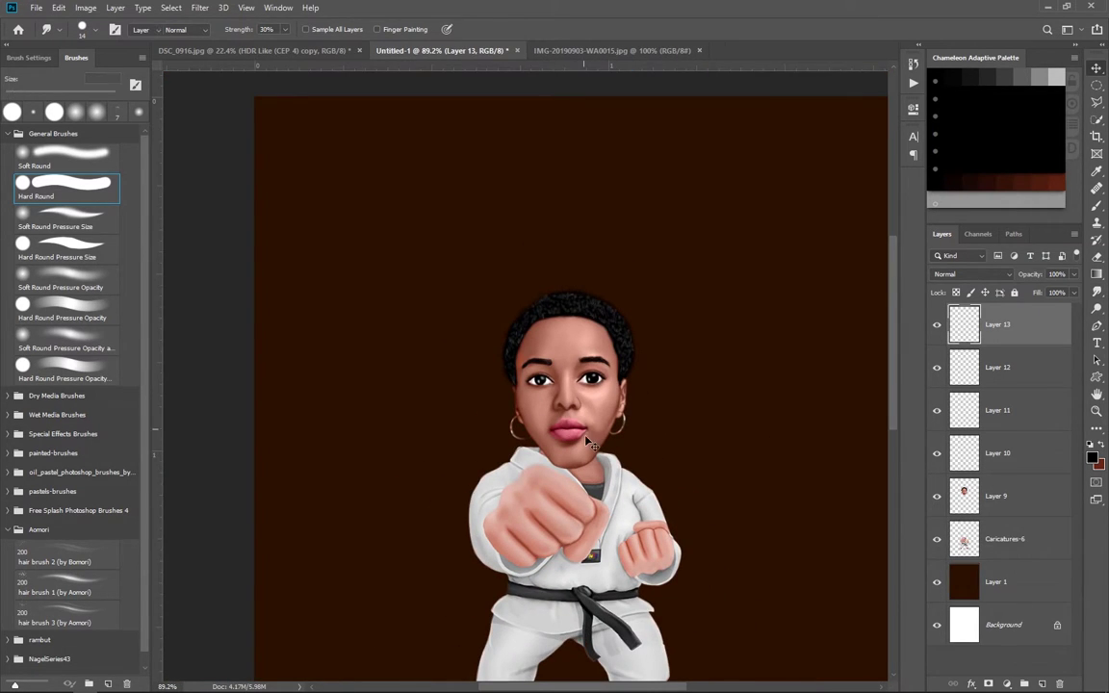
{"action": "mouse_move", "coordinate": [590, 443]}
{"action": "left_mouse_down"}
{"action": "mouse_move", "coordinate": [591, 421]}
{"action": "mouse_move", "coordinate": [575, 470]}
{"action": "left_mouse_up"}
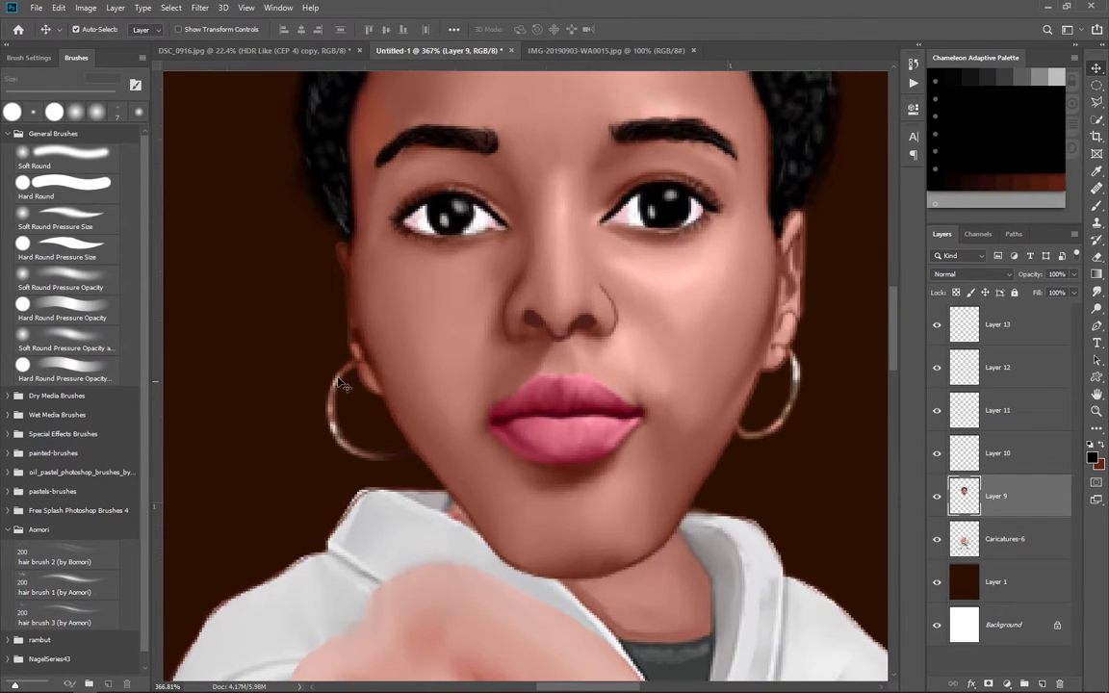
Add a new layer and choose an orange colour for the earring.
{"action": "key", "text": "i"}
{"action": "key", "text": "ctrl+shift+alt+n"}
{"action": "left_click", "coordinate": [342, 385]}
{"action": "left_click", "coordinate": [1092, 456]}
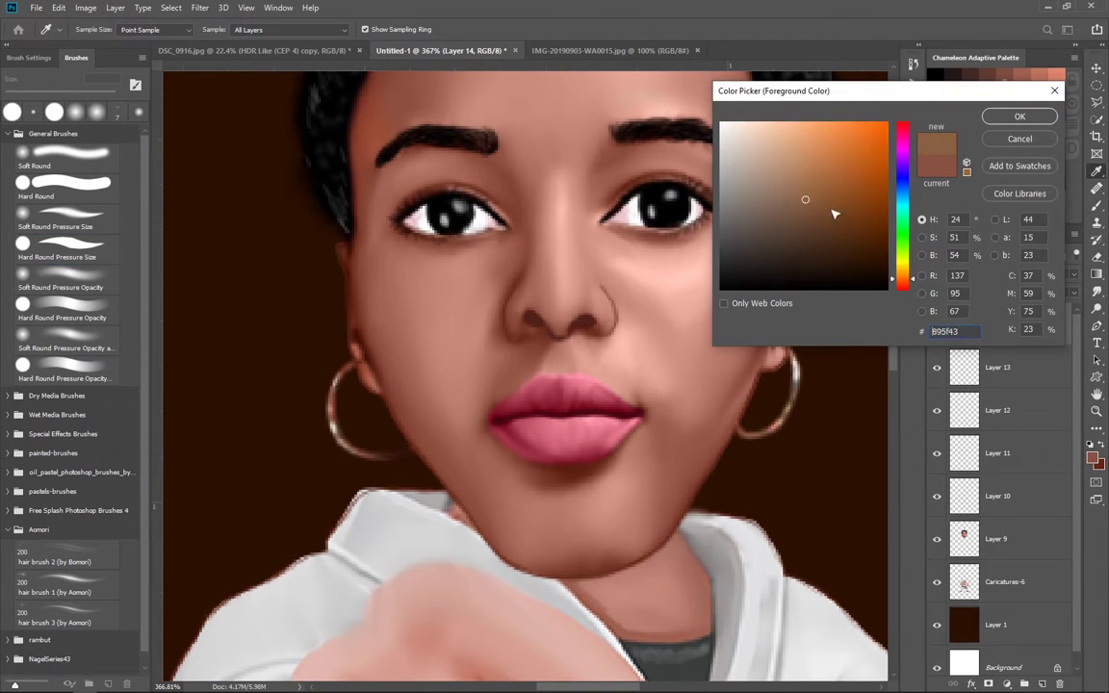
{"action": "left_click", "coordinate": [872, 157]}
{"action": "left_click", "coordinate": [1019, 115]}
Repaint the left hoop earring solid orange.
{"action": "key", "text": "b"}
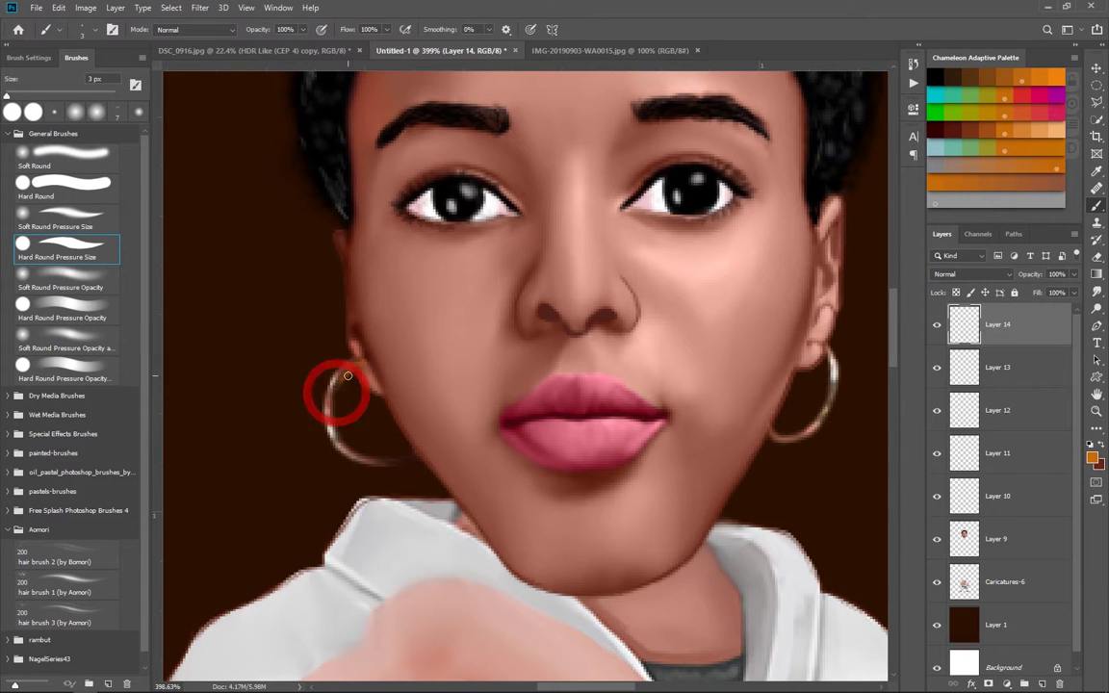
{"action": "left_click_drag", "start_coordinate": [356, 366], "coordinate": [336, 421]}
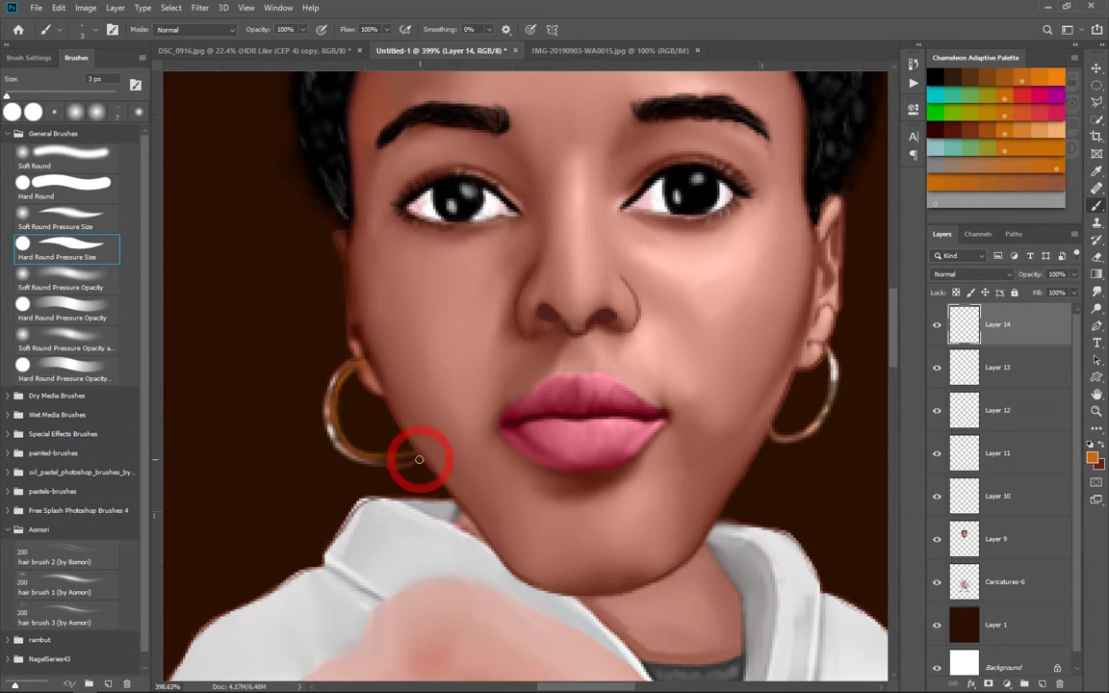
{"action": "mouse_move", "coordinate": [420, 458]}
{"action": "left_mouse_down"}
{"action": "mouse_move", "coordinate": [363, 460]}
{"action": "mouse_move", "coordinate": [324, 429]}
{"action": "mouse_move", "coordinate": [335, 373]}
{"action": "mouse_move", "coordinate": [333, 389]}
{"action": "left_mouse_up"}
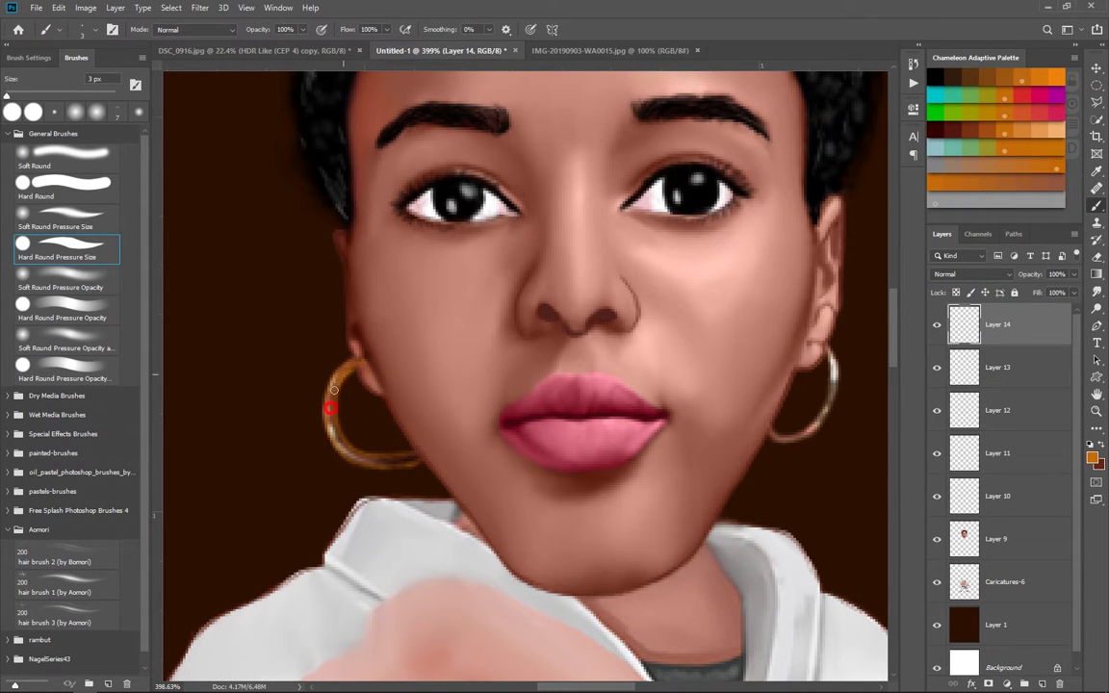
{"action": "left_click_drag", "start_coordinate": [389, 459], "coordinate": [326, 414]}
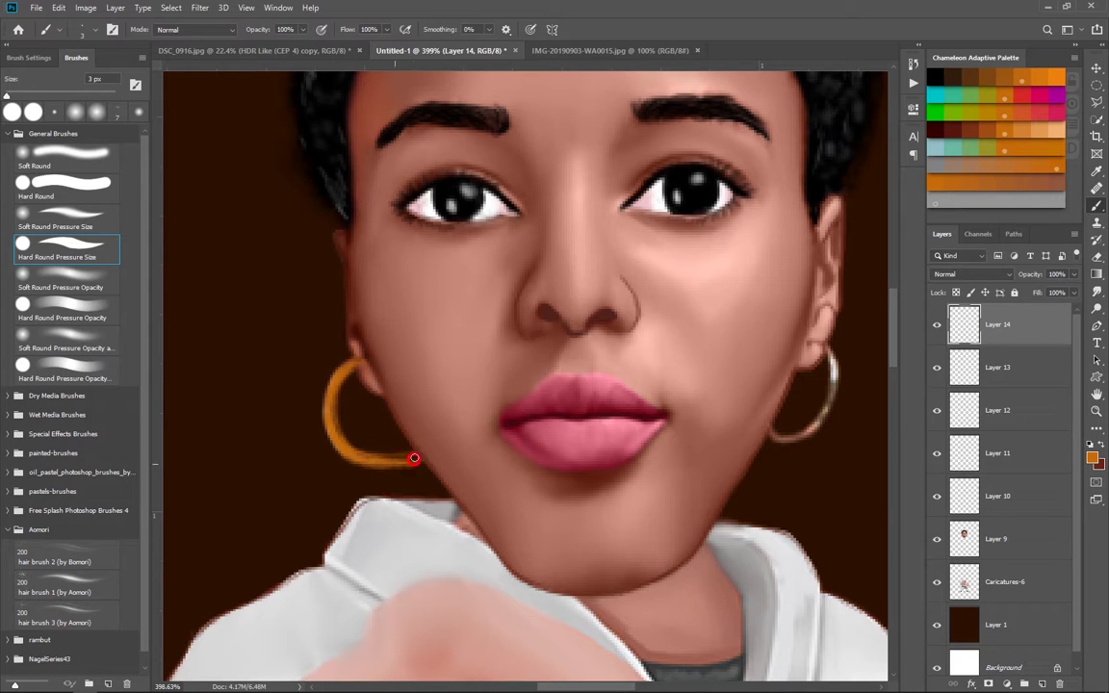
{"action": "left_click_drag", "start_coordinate": [389, 454], "coordinate": [356, 452]}
Delete the orange earring layer and begin a new layer with custom options.
{"action": "key", "text": "ctrl+0"}
{"action": "scroll", "coordinate": [550, 467], "scroll_direction": "up", "scroll_amount": 5, "text": "alt"}
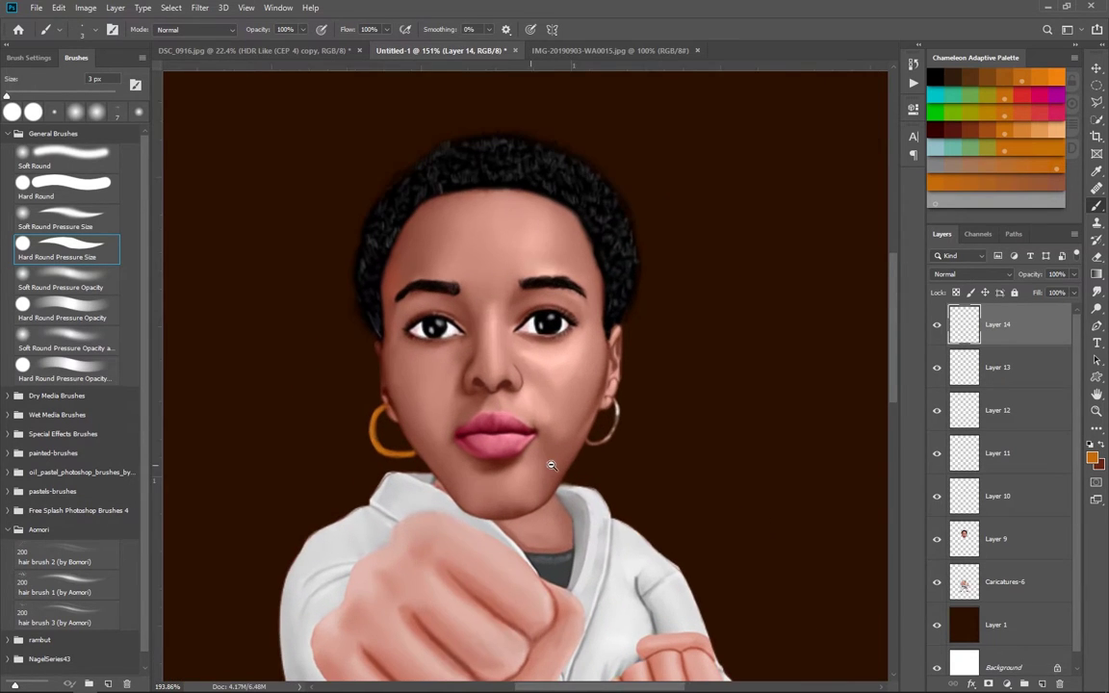
{"action": "key", "text": "Delete"}
{"action": "scroll", "coordinate": [550, 467], "scroll_direction": "down", "scroll_amount": 2, "text": "alt"}
{"action": "scroll", "coordinate": [612, 465], "scroll_direction": "up", "scroll_amount": 2, "text": "alt"}
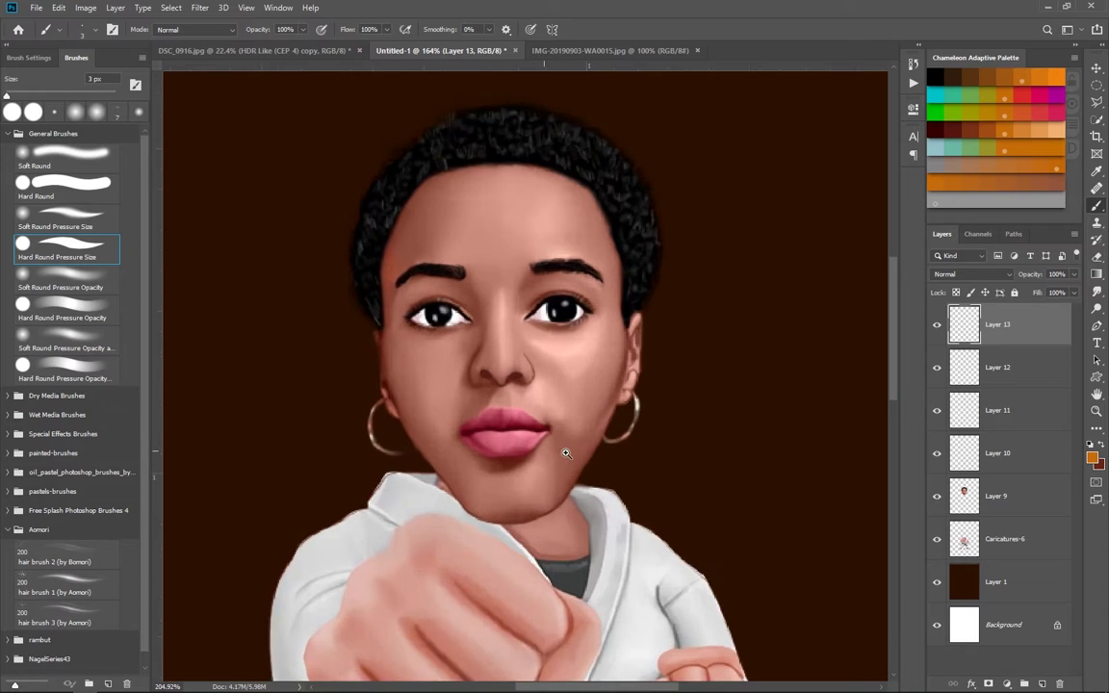
{"action": "scroll", "coordinate": [567, 447], "scroll_direction": "up", "scroll_amount": 2, "text": "alt"}
{"action": "key", "text": "ctrl+shift+n"}
Create the new layer in Overlay mode filled with 50% neutral gray.
{"action": "left_click", "coordinate": [371, 183]}
{"action": "left_click", "coordinate": [495, 208]}
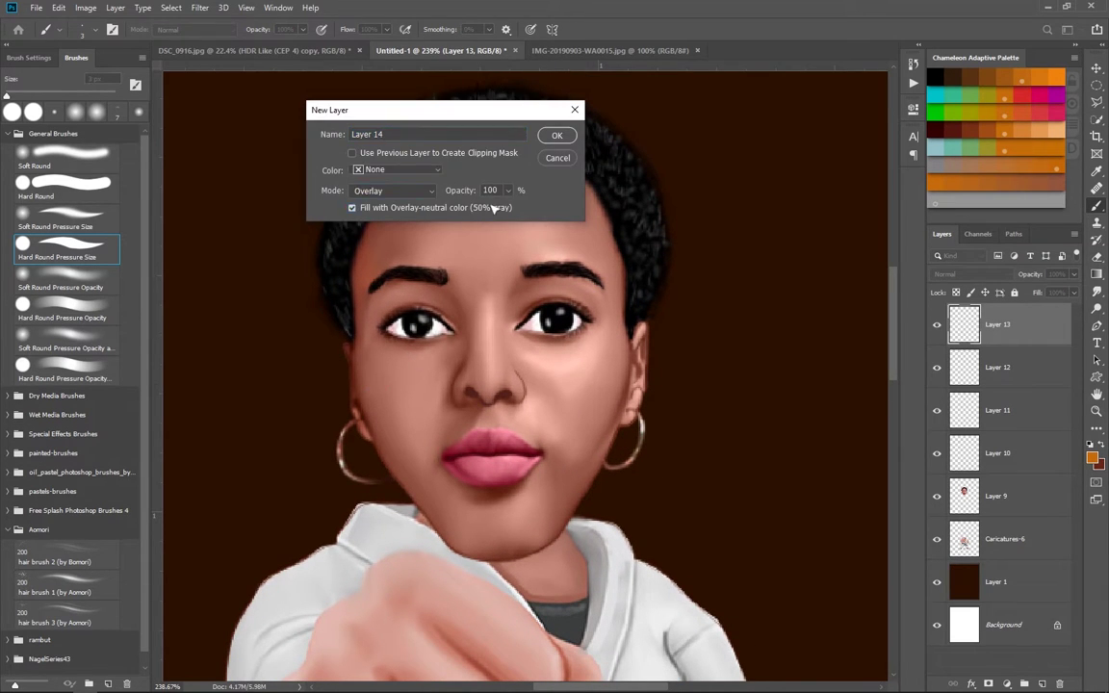
{"action": "key", "text": "Return"}
Dodge highlights onto the right cheek, brow area, forehead, nose bridge and ear rim.
{"action": "key", "text": "o"}
{"action": "scroll", "coordinate": [568, 378], "scroll_direction": "up", "scroll_amount": 1}
{"action": "left_click_drag", "start_coordinate": [568, 378], "coordinate": [575, 332]}
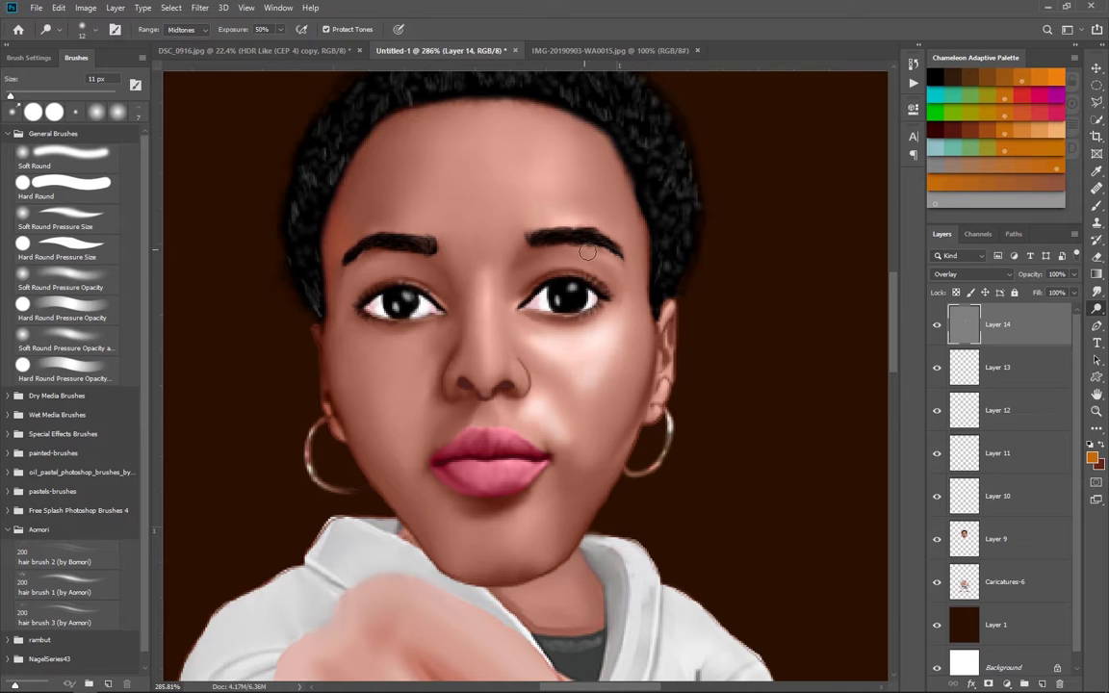
{"action": "mouse_move", "coordinate": [539, 245]}
{"action": "left_mouse_down"}
{"action": "mouse_move", "coordinate": [519, 212]}
{"action": "mouse_move", "coordinate": [465, 225]}
{"action": "left_mouse_up"}
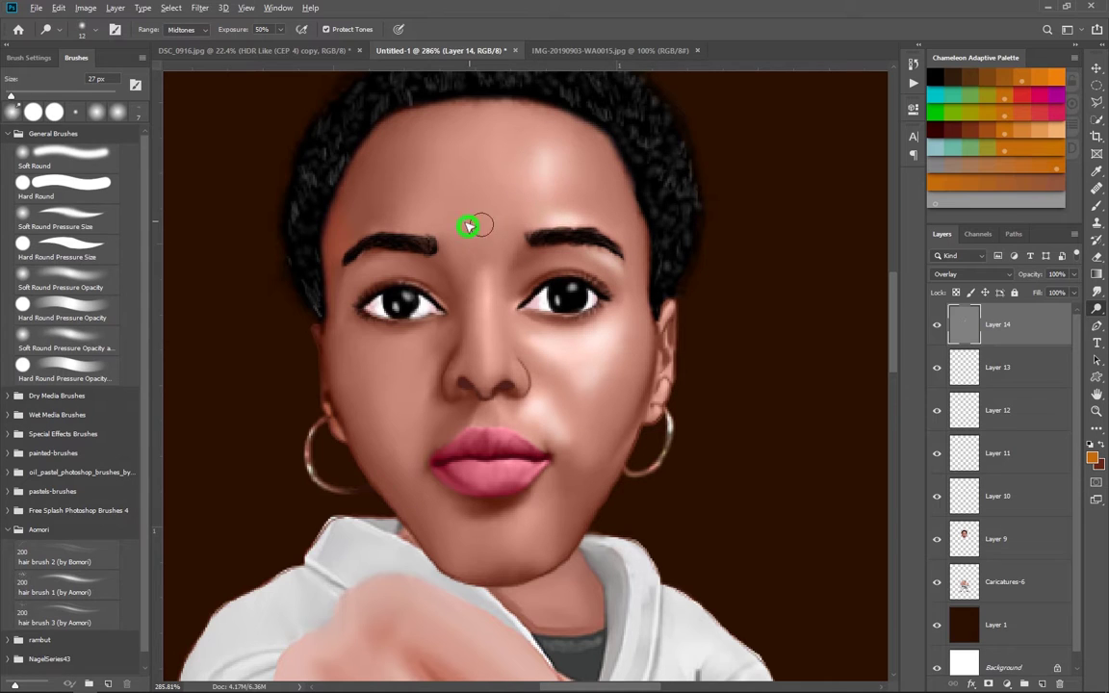
{"action": "key", "text": "bracketright"}
{"action": "mouse_move", "coordinate": [485, 343]}
{"action": "left_mouse_down"}
{"action": "mouse_move", "coordinate": [483, 362]}
{"action": "mouse_move", "coordinate": [534, 310]}
{"action": "left_mouse_up"}
{"action": "key", "text": "bracketright"}
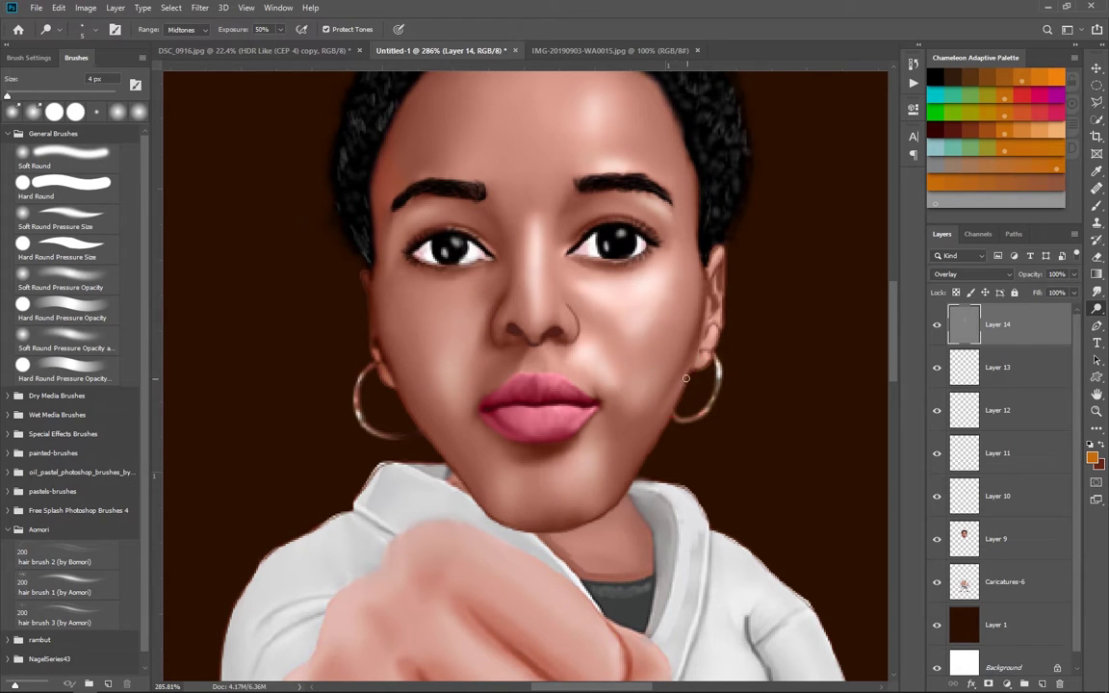
{"action": "key", "text": "bracketleft"}
{"action": "key", "text": "bracketleft"}
{"action": "key", "text": "bracketleft"}
{"action": "left_click_drag", "start_coordinate": [718, 279], "coordinate": [714, 329]}
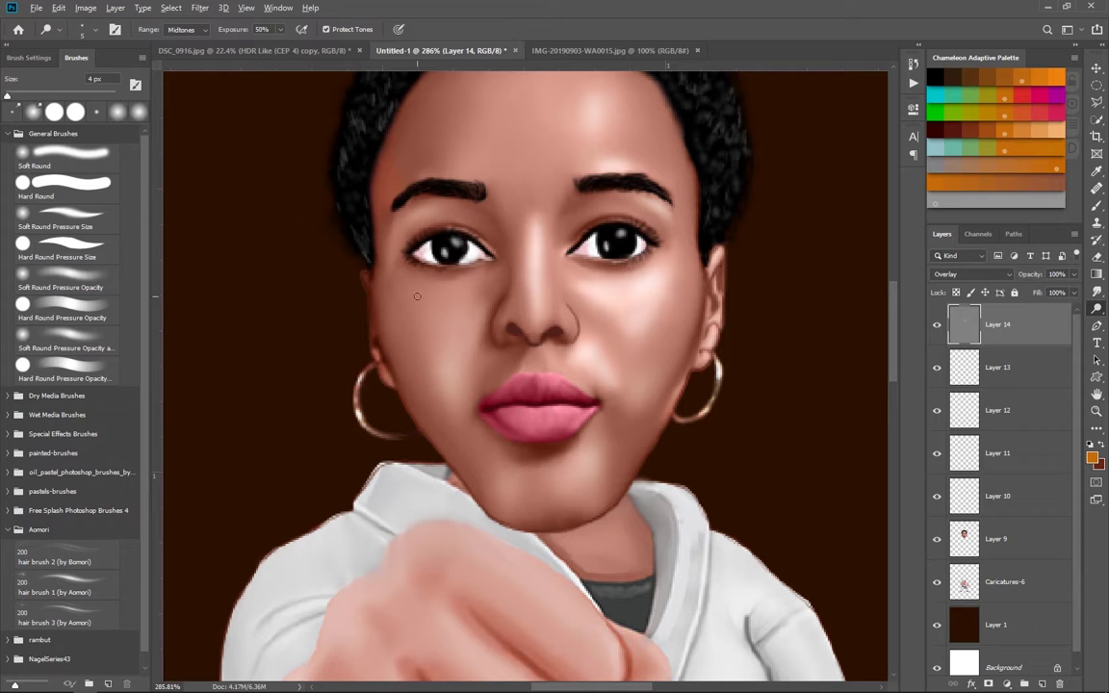
Lower the highlight layer's opacity to 86%.
{"action": "scroll", "coordinate": [401, 325], "scroll_direction": "down", "scroll_amount": 3}
{"action": "left_click_drag", "start_coordinate": [1032, 276], "coordinate": [1024, 277]}
{"action": "scroll", "coordinate": [564, 446], "scroll_direction": "up", "scroll_amount": 1}
{"action": "scroll", "coordinate": [464, 234], "scroll_direction": "up", "scroll_amount": 2}
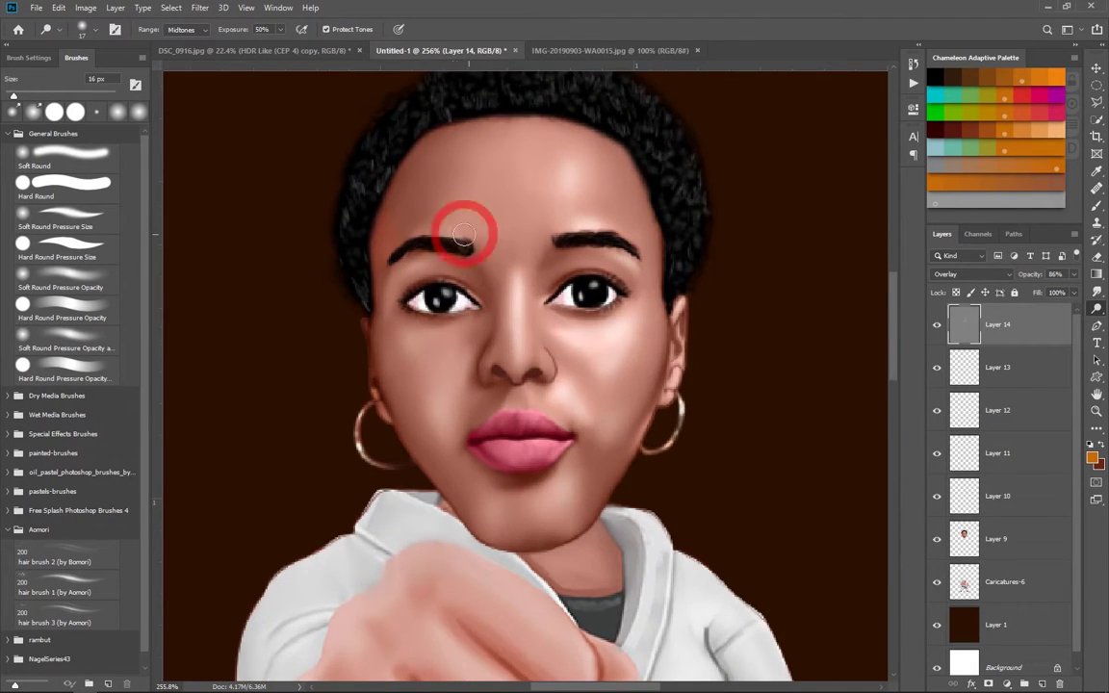
{"action": "scroll", "coordinate": [484, 416], "scroll_direction": "up", "scroll_amount": 2}
{"action": "key", "text": "bracketleft"}
{"action": "key", "text": "bracketleft"}
{"action": "key", "text": "bracketleft"}
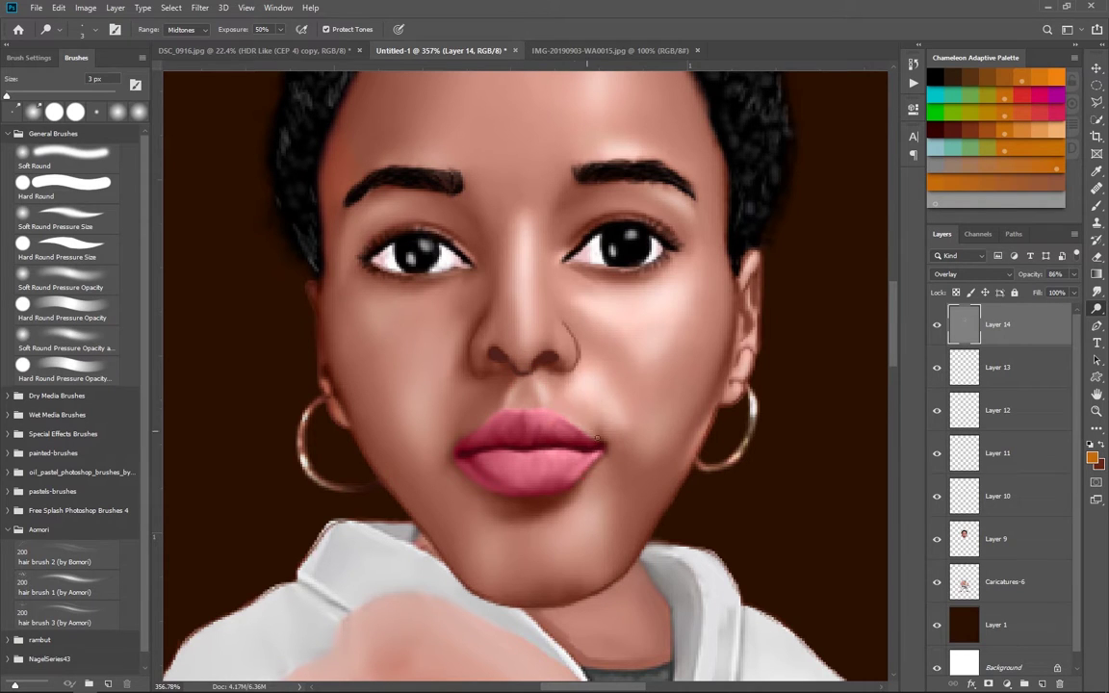
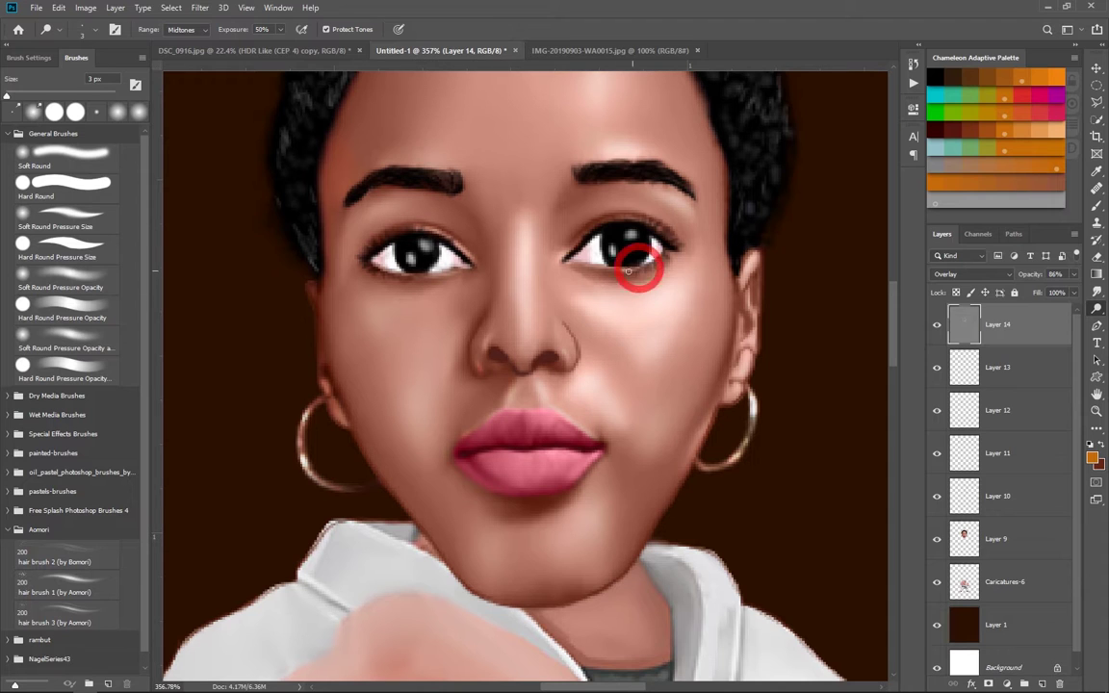
Switch to the Eraser and enlarge it to about 23 px.
{"action": "scroll", "coordinate": [718, 353], "scroll_direction": "down", "scroll_amount": 5}
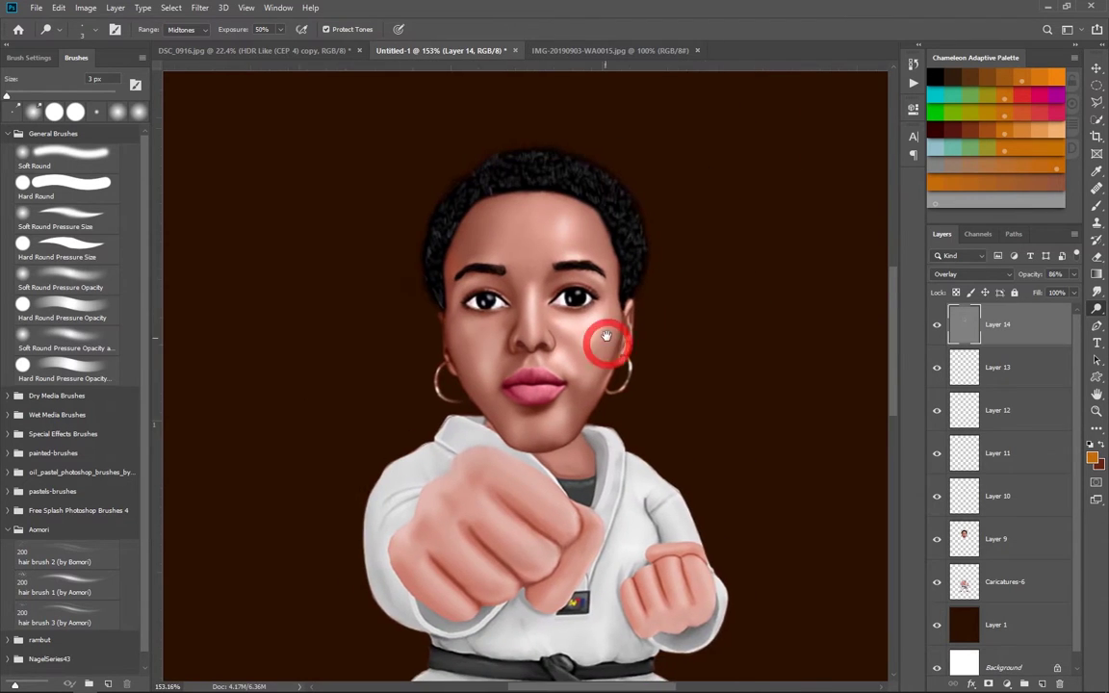
{"action": "scroll", "coordinate": [606, 334], "scroll_direction": "up", "scroll_amount": 2}
{"action": "key", "text": "e"}
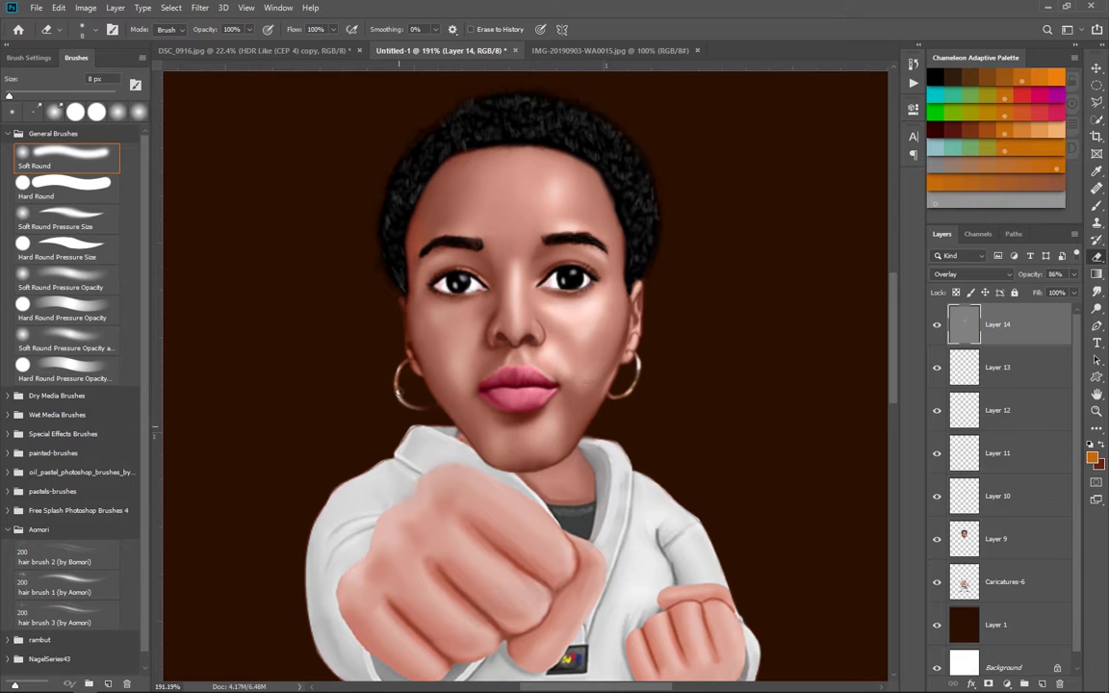
{"action": "left_click_drag", "start_coordinate": [440, 390], "coordinate": [428, 317]}
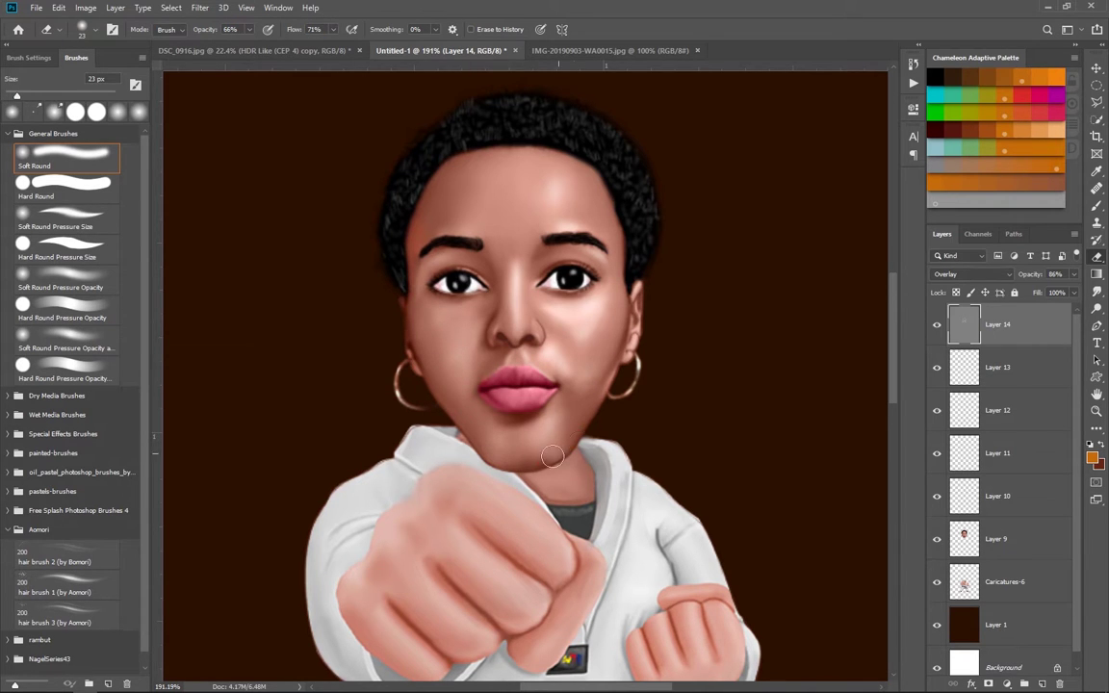
Add Layer 15 as a new Overlay layer filled with 50% gray.
{"action": "key", "text": "ctrl+shift+n"}
{"action": "left_click", "coordinate": [371, 186]}
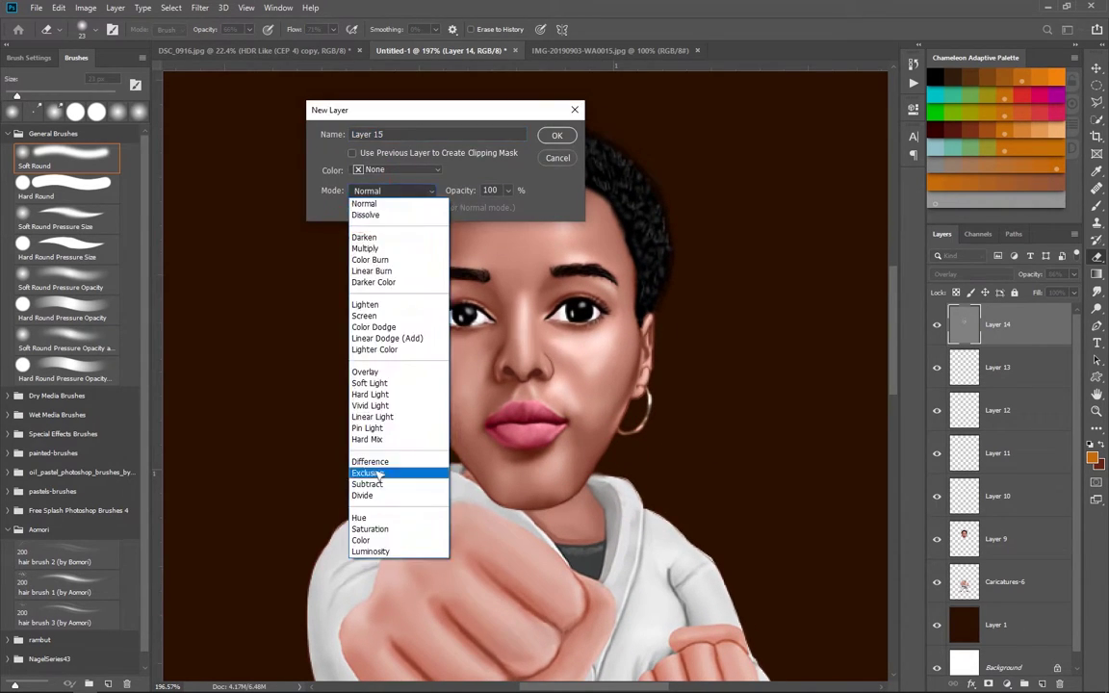
{"action": "left_click", "coordinate": [396, 473]}
{"action": "key", "text": "Return"}
Lighten small highlights on the lips with a 2 px Dodge Tool.
{"action": "key", "text": "o"}
{"action": "scroll", "coordinate": [543, 404], "scroll_direction": "up", "scroll_amount": 3}
{"action": "left_click_drag", "start_coordinate": [527, 454], "coordinate": [510, 455]}
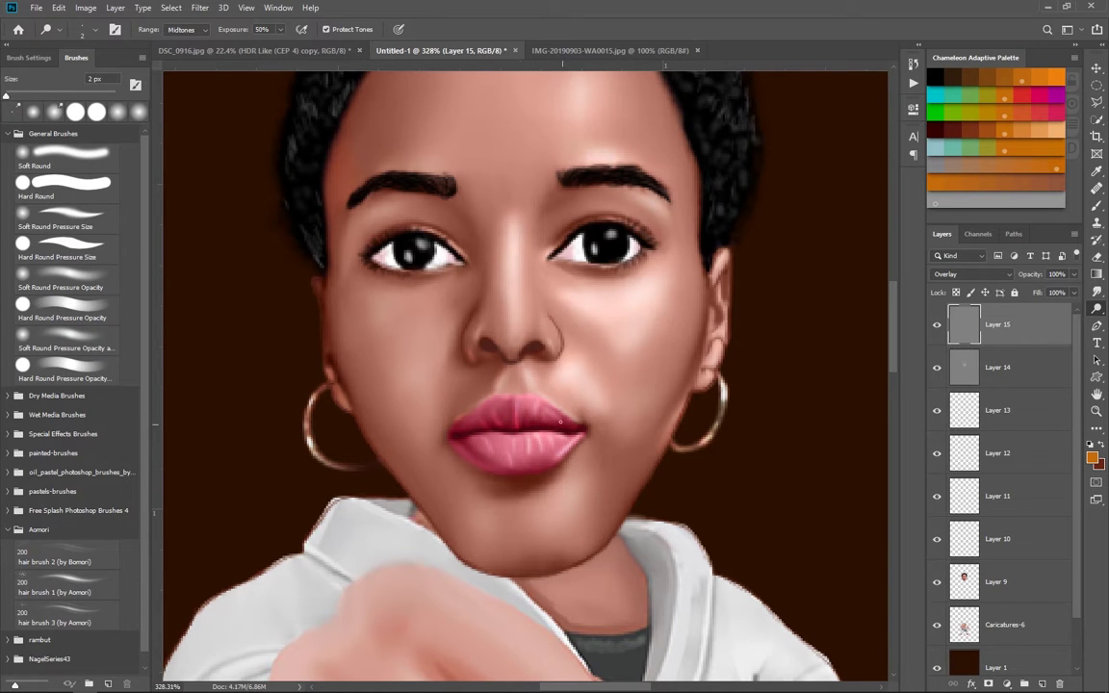
{"action": "scroll", "coordinate": [575, 462], "scroll_direction": "down", "scroll_amount": 2}
{"action": "key", "text": "ctrl+shift+n"}
Create Layer 16 as a gray-filled Overlay layer.
{"action": "left_click", "coordinate": [392, 189]}
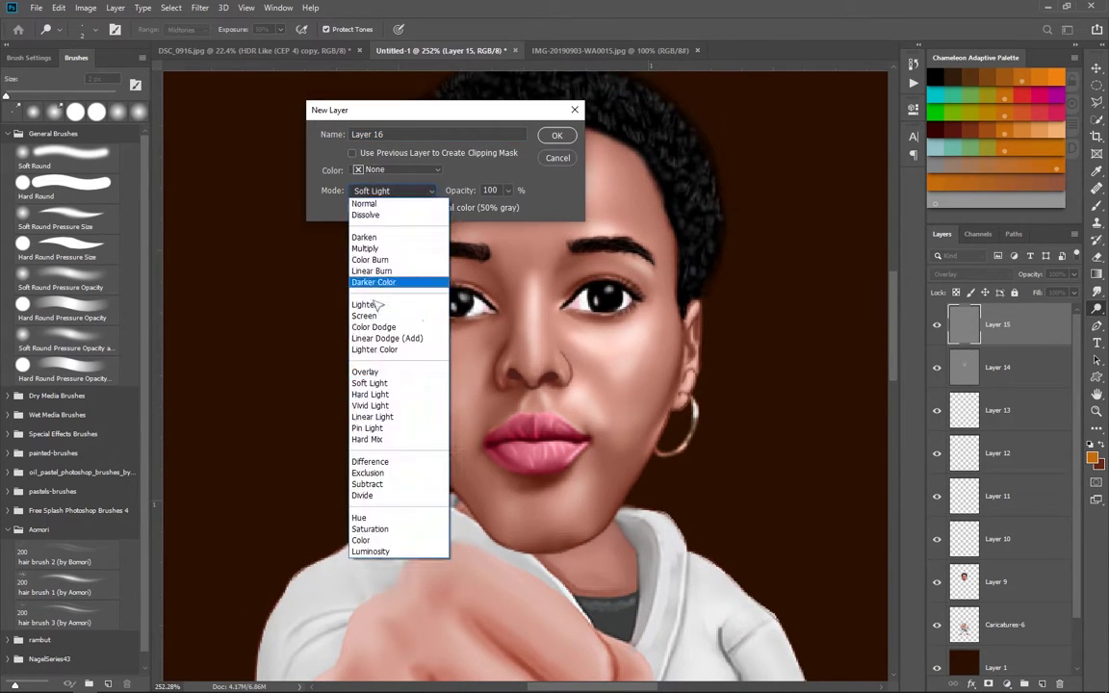
{"action": "left_click", "coordinate": [366, 374]}
{"action": "key", "text": "Return"}
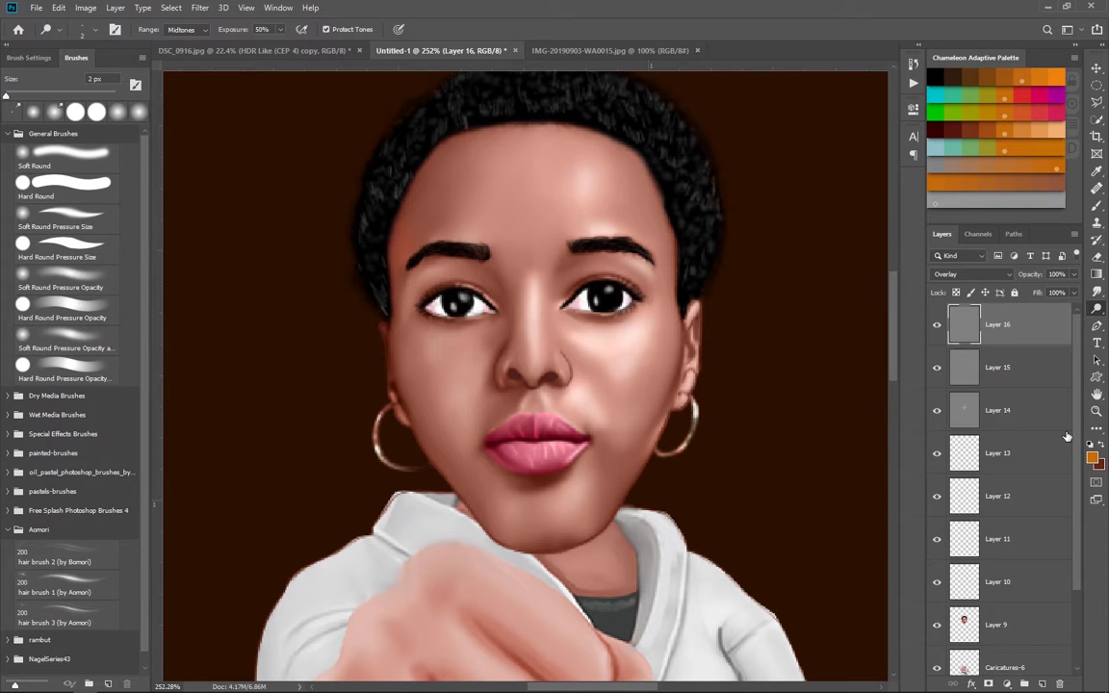
{"action": "scroll", "coordinate": [497, 436], "scroll_direction": "up", "scroll_amount": 1}
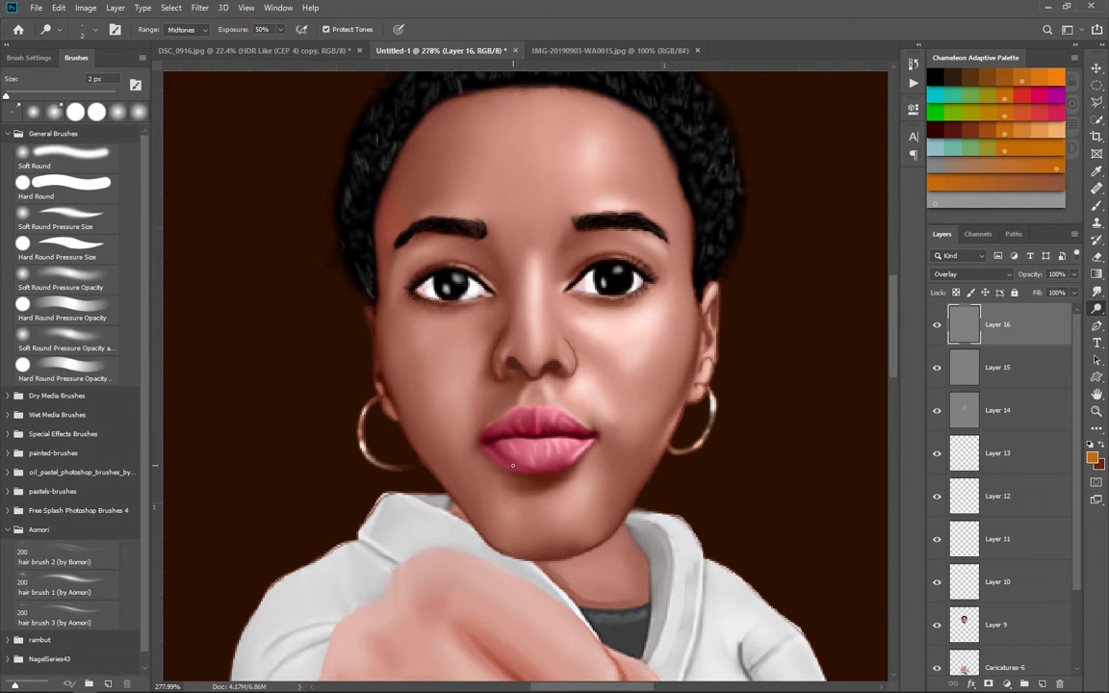
Darken the lip shading with the Burn Tool at 1–8 px.
{"action": "right_click", "coordinate": [1095, 308]}
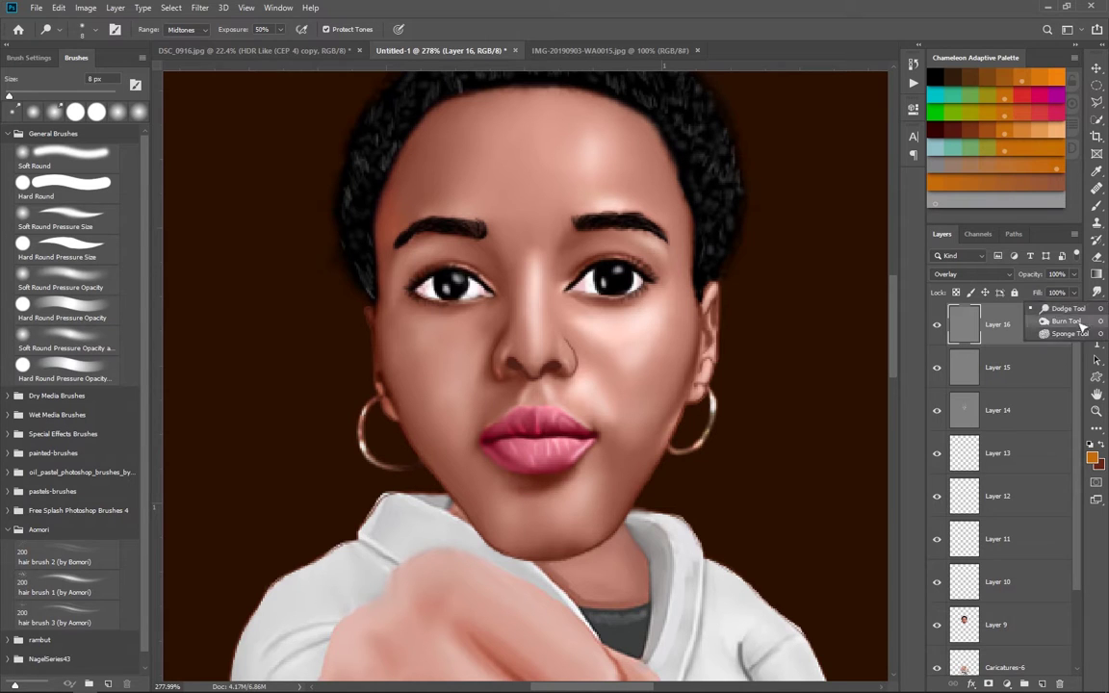
{"action": "left_click", "coordinate": [1059, 318]}
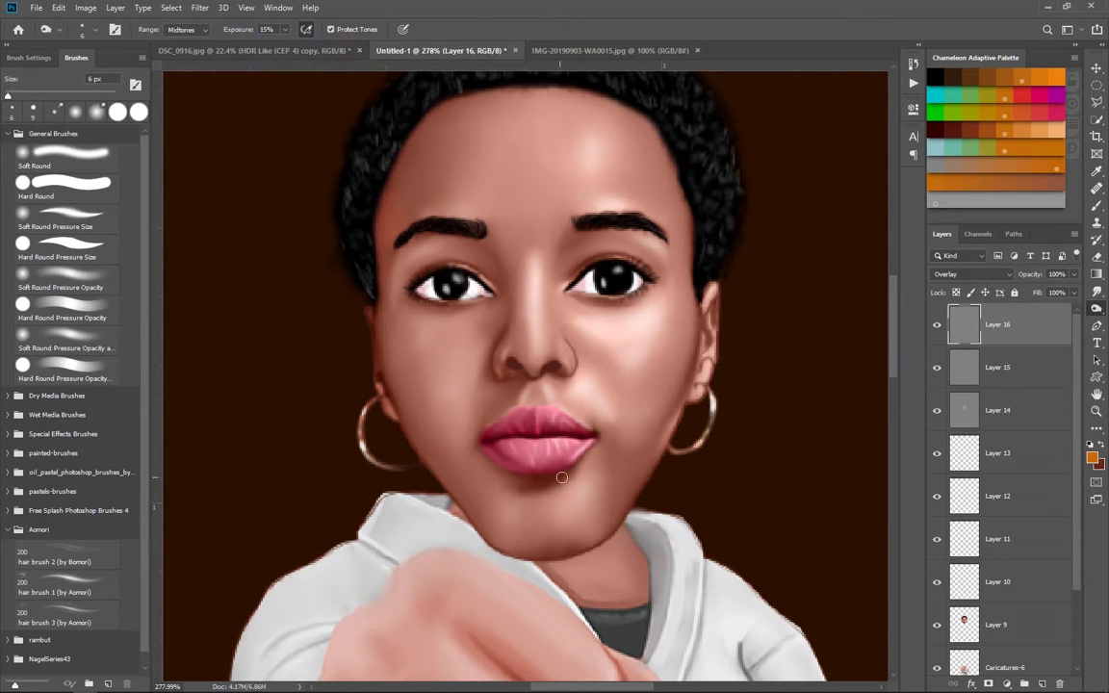
{"action": "key", "text": "bracketleft"}
{"action": "key", "text": "bracketleft"}
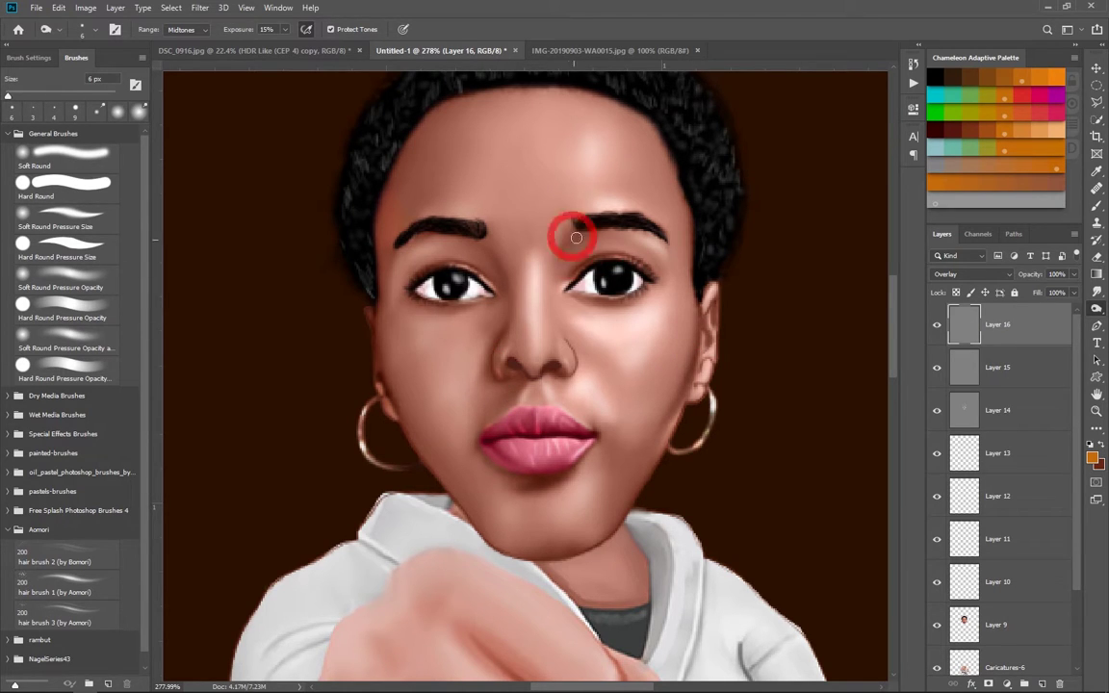
{"action": "key", "text": "bracketright"}
{"action": "key", "text": "bracketright"}
{"action": "key", "text": "bracketleft"}
{"action": "key", "text": "bracketleft"}
{"action": "key", "text": "bracketleft"}
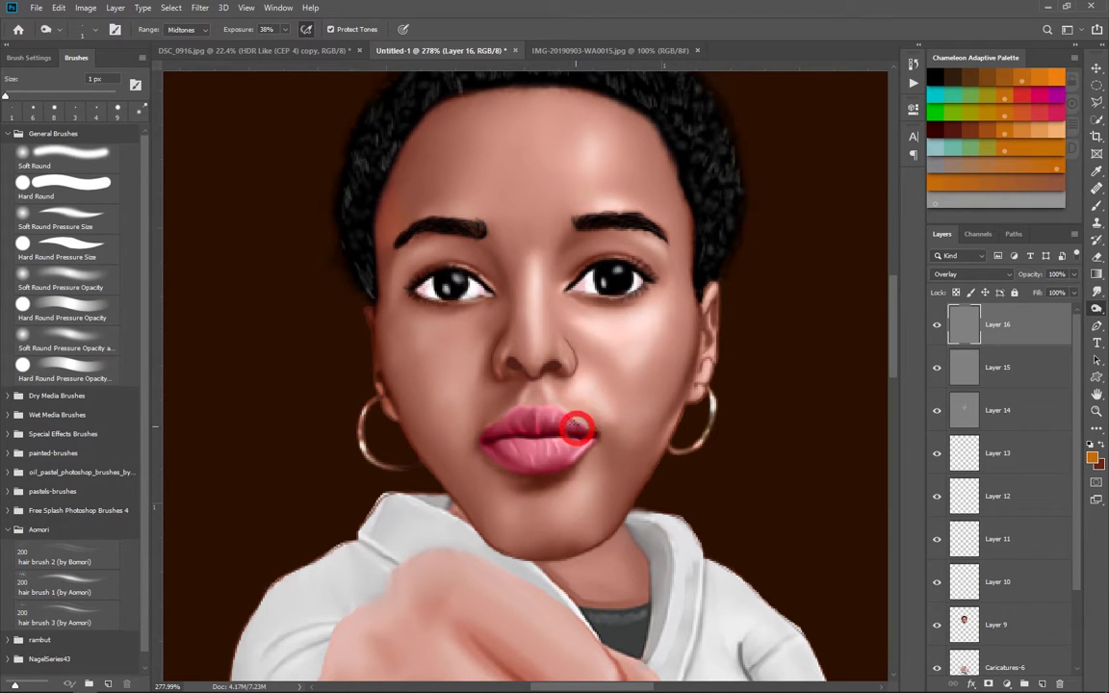
Lower Layer 15's opacity to 73% and return to Layer 16.
{"action": "scroll", "coordinate": [623, 523], "scroll_direction": "down", "scroll_amount": 3}
{"action": "key", "text": "alt+bracketleft"}
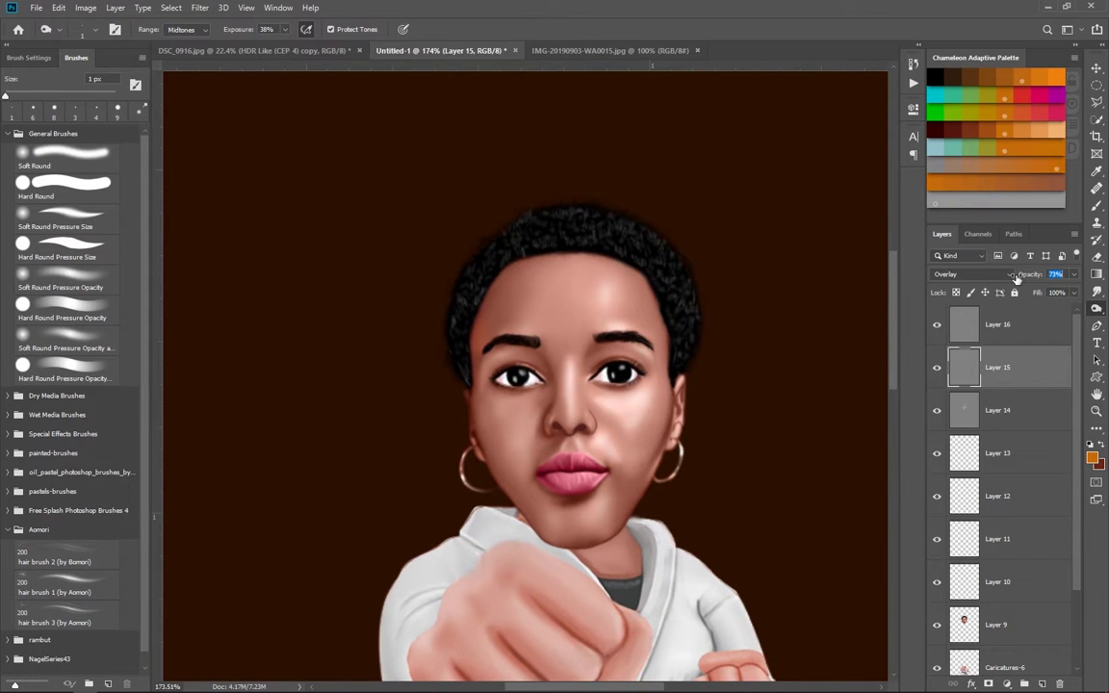
{"action": "scroll", "coordinate": [648, 542], "scroll_direction": "down", "scroll_amount": 1}
{"action": "scroll", "coordinate": [648, 542], "scroll_direction": "down", "scroll_amount": 1}
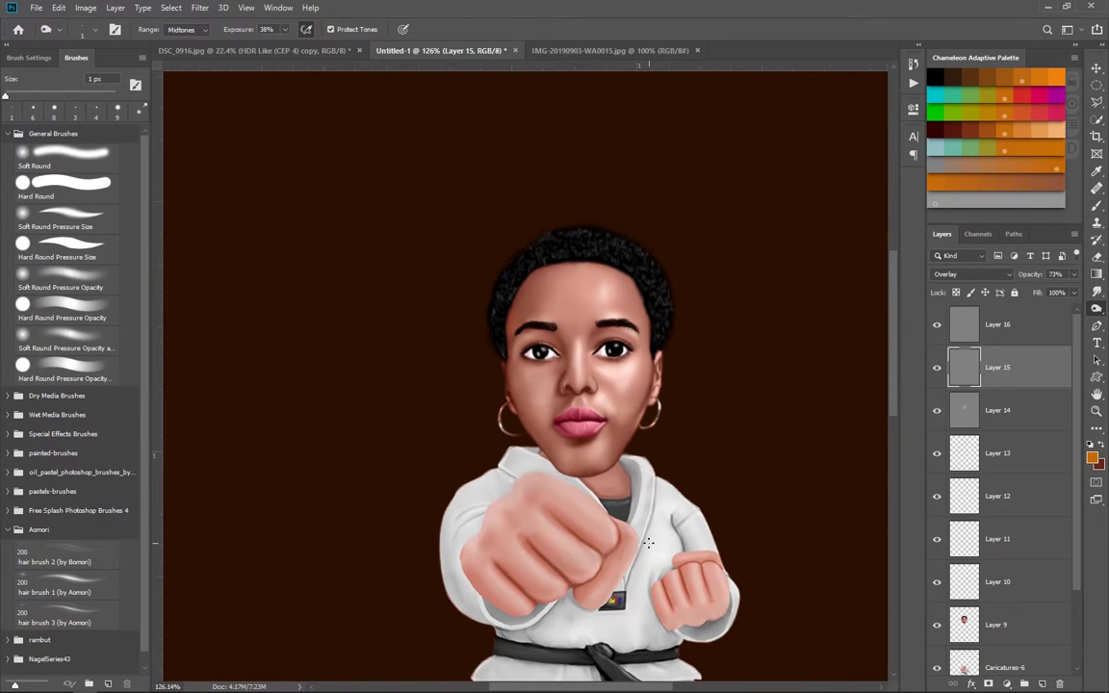
{"action": "scroll", "coordinate": [606, 375], "scroll_direction": "up", "scroll_amount": 1}
{"action": "scroll", "coordinate": [605, 374], "scroll_direction": "up", "scroll_amount": 1}
{"action": "key", "text": "bracketright"}
{"action": "key", "text": "bracketright"}
{"action": "key", "text": "bracketright"}
{"action": "key", "text": "alt+bracketright"}
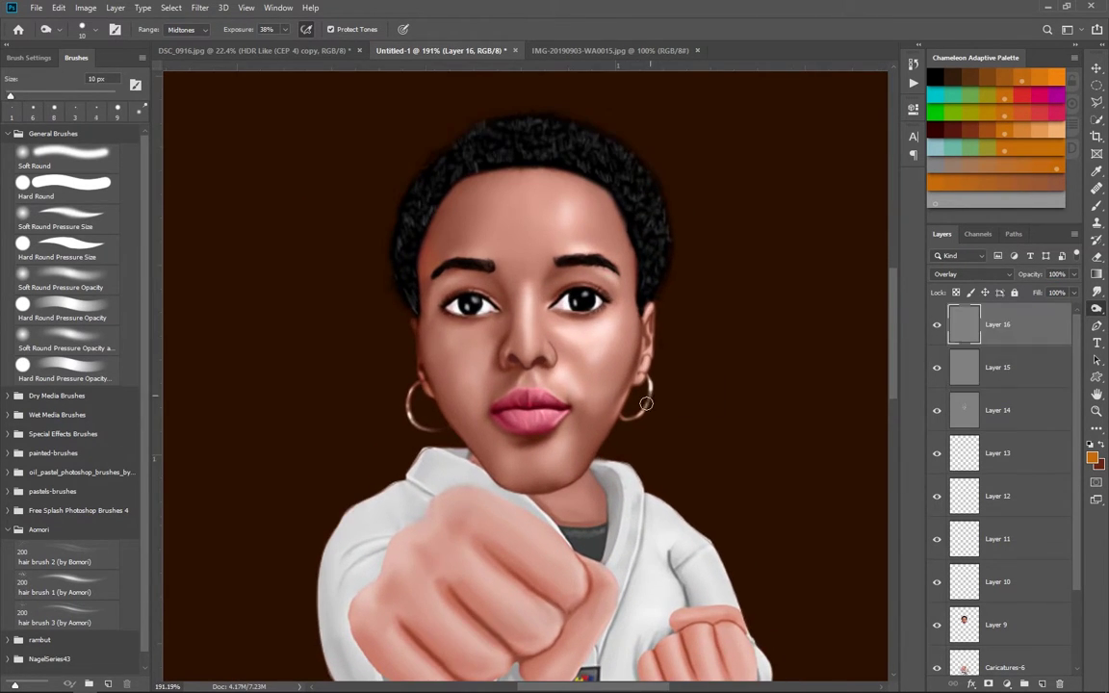
Add empty Layer 17 above Caricatures-6.
{"action": "scroll", "coordinate": [583, 393], "scroll_direction": "down", "scroll_amount": 1}
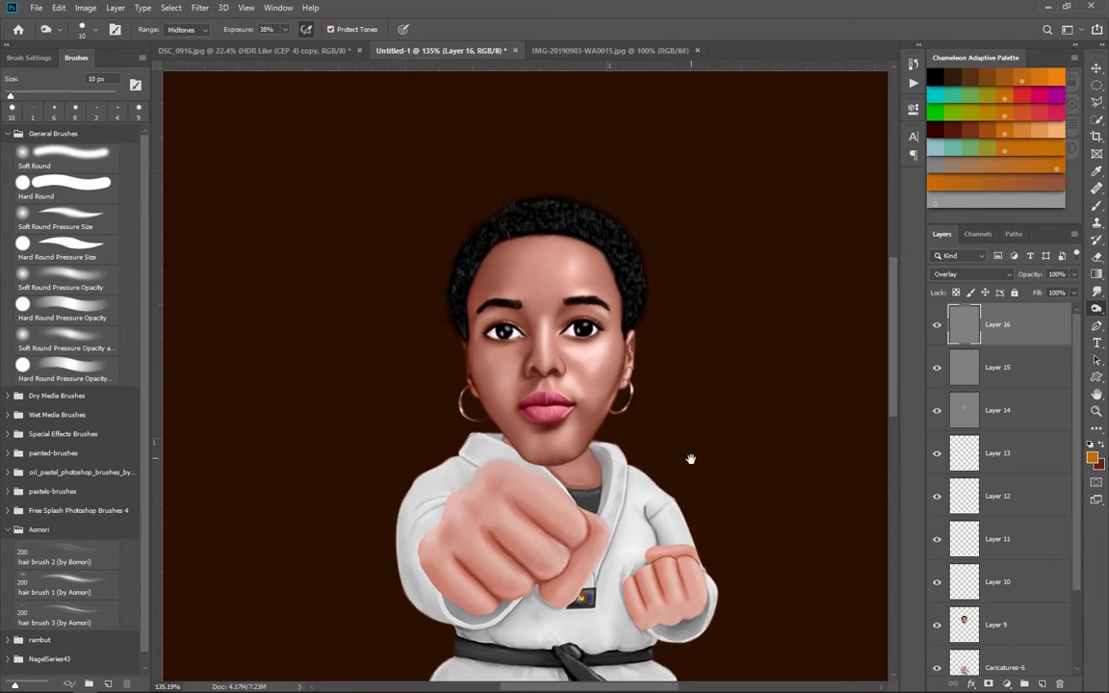
{"action": "scroll", "coordinate": [690, 458], "scroll_direction": "down", "scroll_amount": 1}
{"action": "scroll", "coordinate": [638, 430], "scroll_direction": "down", "scroll_amount": 1}
{"action": "scroll", "coordinate": [1014, 568], "scroll_direction": "down", "scroll_amount": 2}
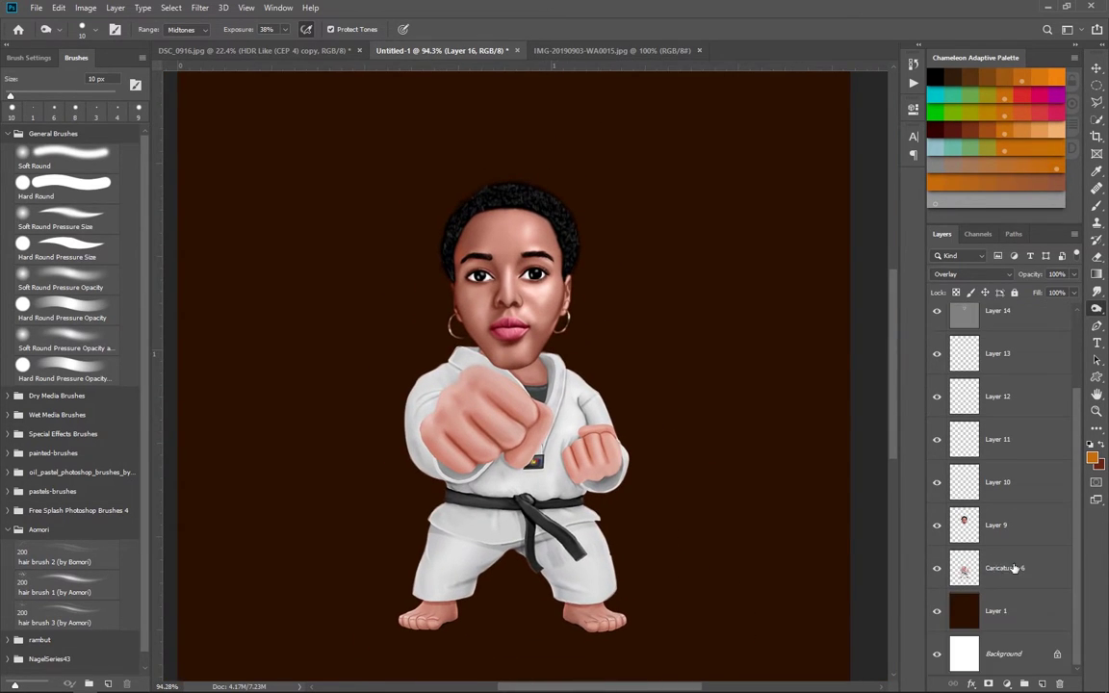
{"action": "left_click", "coordinate": [1014, 568]}
{"action": "key", "text": "ctrl+shift+alt+n"}
Set up a Soft Round brush at about 42 px.
{"action": "key", "text": "b"}
{"action": "left_click", "coordinate": [69, 153]}
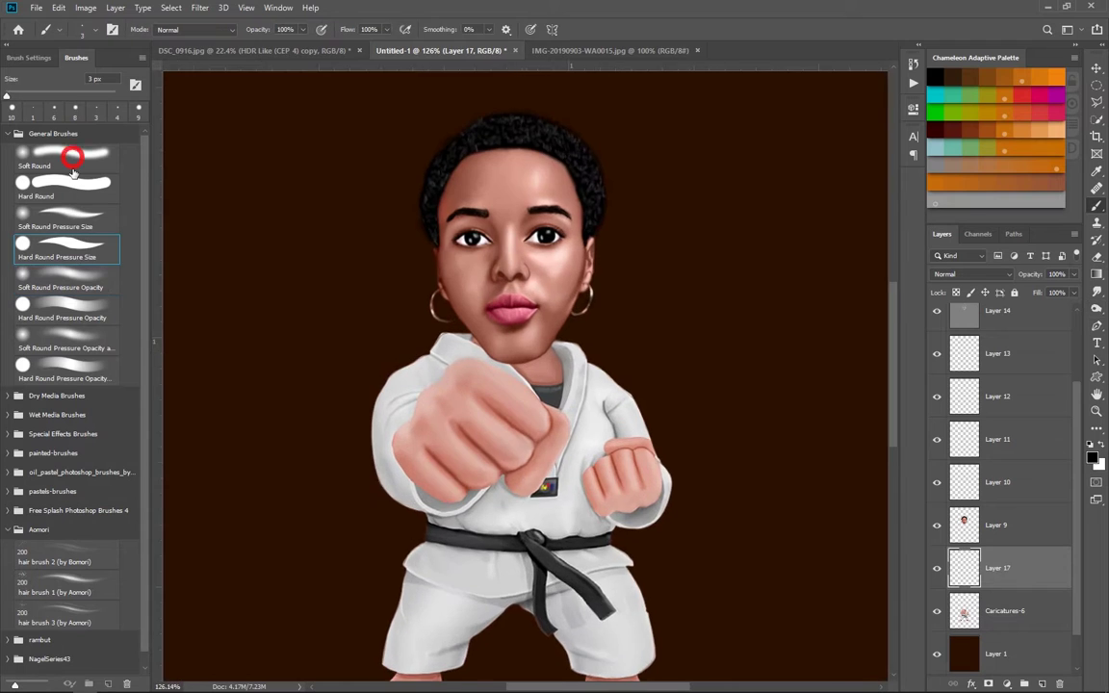
{"action": "key", "text": "ctrl+plus"}
{"action": "left_click", "coordinate": [255, 32]}
{"action": "type", "text": "50"}
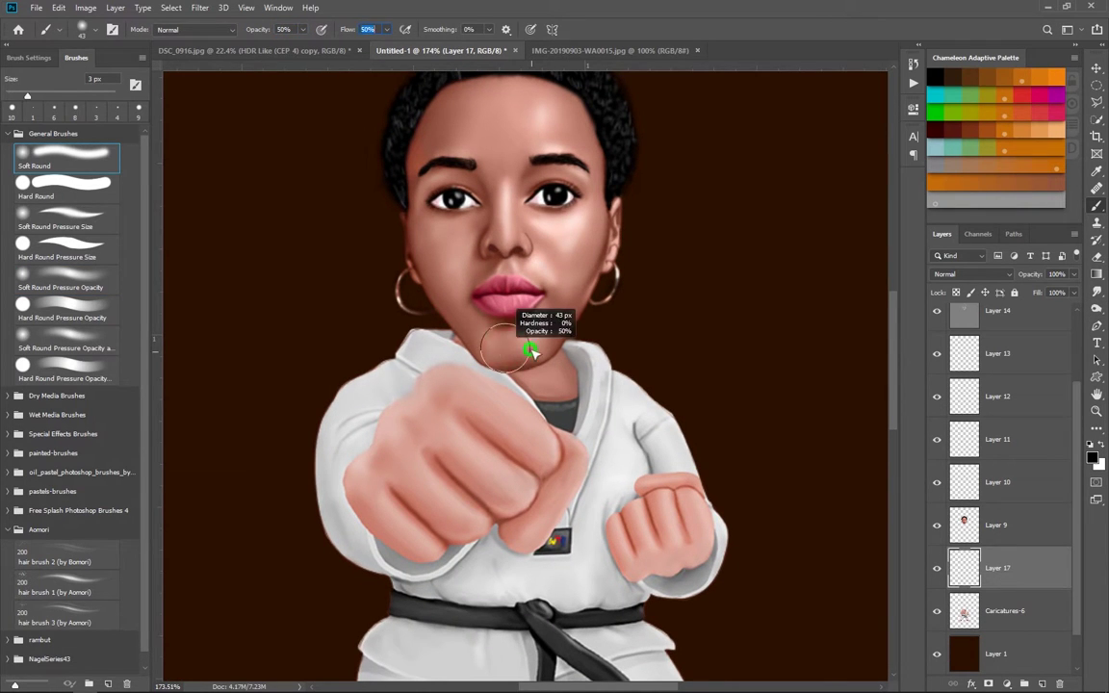
{"action": "left_click_drag", "start_coordinate": [506, 356], "coordinate": [545, 327]}
Softly shade the chin and neck in skin pink at 14% brush opacity.
{"action": "left_click", "coordinate": [1091, 447]}
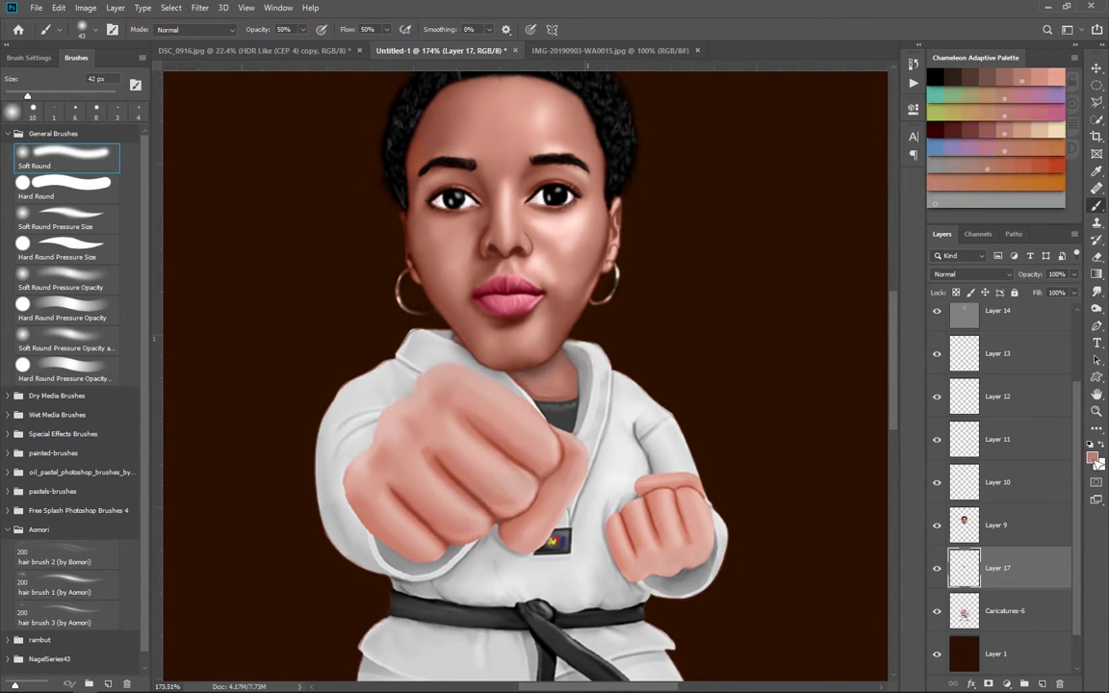
{"action": "left_click", "coordinate": [656, 154]}
{"action": "left_click", "coordinate": [1002, 114]}
{"action": "left_click_drag", "start_coordinate": [337, 29], "coordinate": [345, 32]}
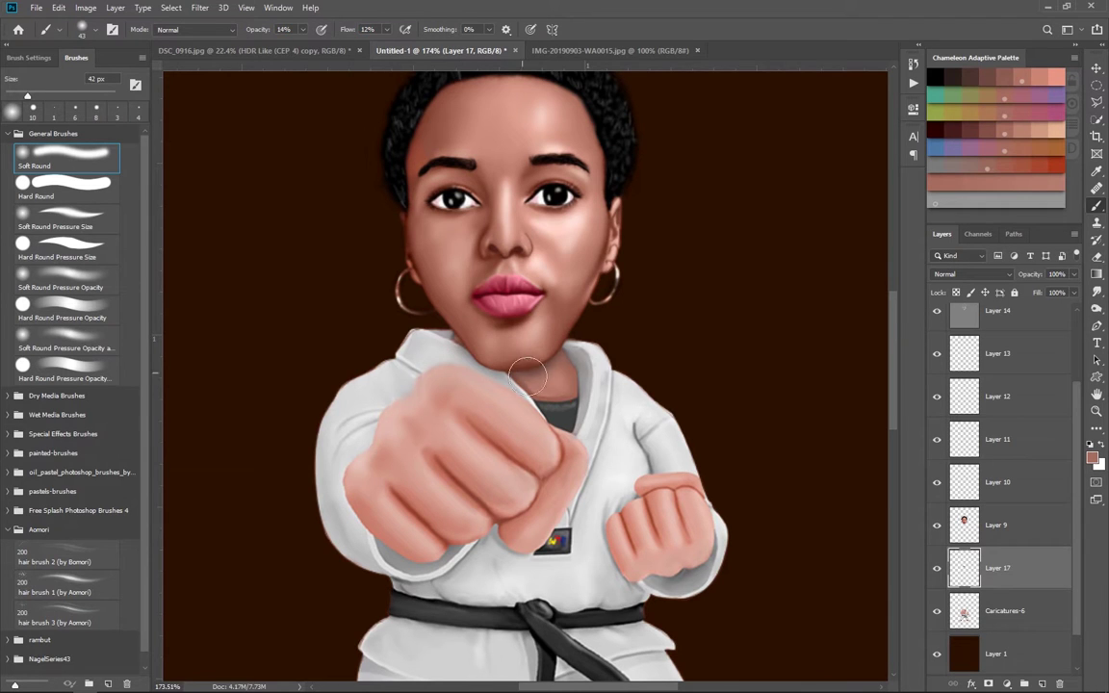
{"action": "left_click_drag", "start_coordinate": [457, 333], "coordinate": [542, 348]}
Duplicate the retouch layer group as Group 1 copy.
{"action": "scroll", "coordinate": [537, 356], "scroll_direction": "down", "scroll_amount": 2}
{"action": "scroll", "coordinate": [559, 366], "scroll_direction": "down", "scroll_amount": 1}
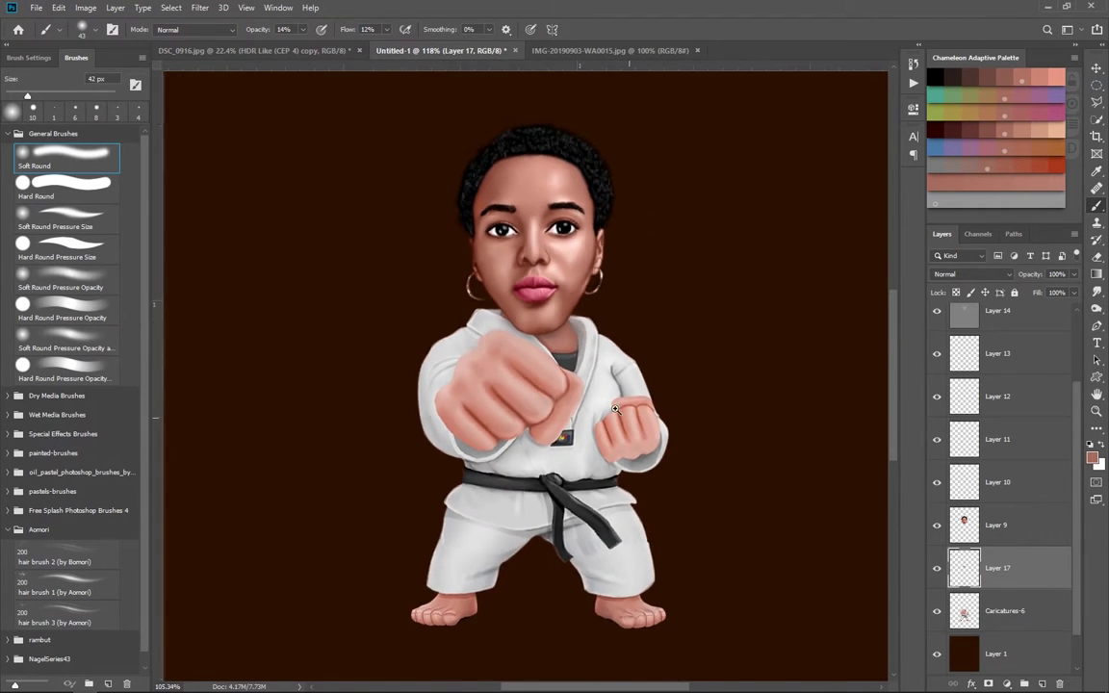
{"action": "scroll", "coordinate": [610, 391], "scroll_direction": "down", "scroll_amount": 2}
{"action": "scroll", "coordinate": [1001, 433], "scroll_direction": "up", "scroll_amount": 3}
{"action": "left_click", "coordinate": [1001, 324]}
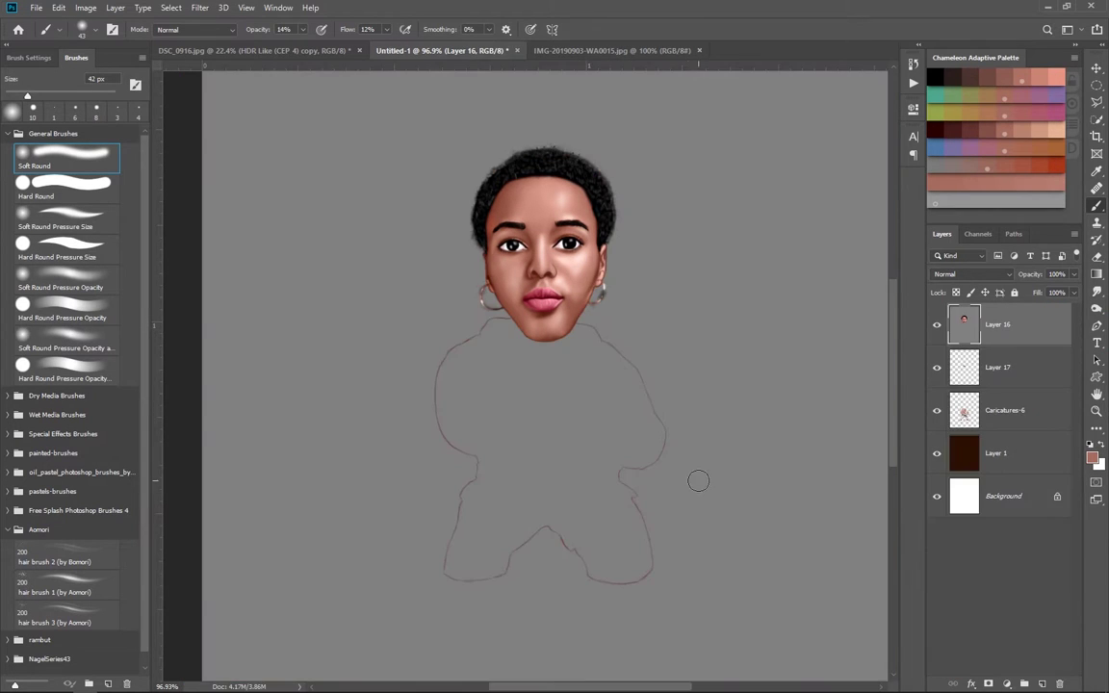
{"action": "right_click", "coordinate": [998, 420]}
{"action": "left_click", "coordinate": [928, 317]}
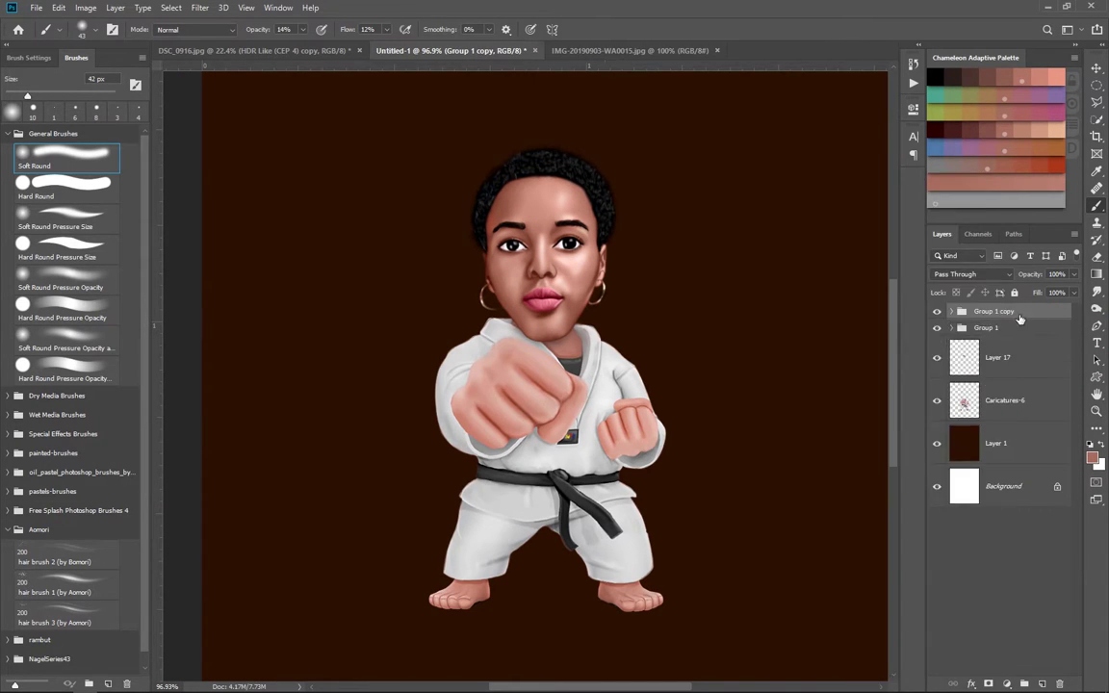
{"action": "right_click", "coordinate": [1006, 316]}
{"action": "key", "text": "Escape"}
Select a 4 px Hard Round Pressure Size brush at 100% flow with dark foreground colour.
{"action": "left_click", "coordinate": [950, 328]}
{"action": "scroll", "coordinate": [446, 236], "scroll_direction": "up", "scroll_amount": 2}
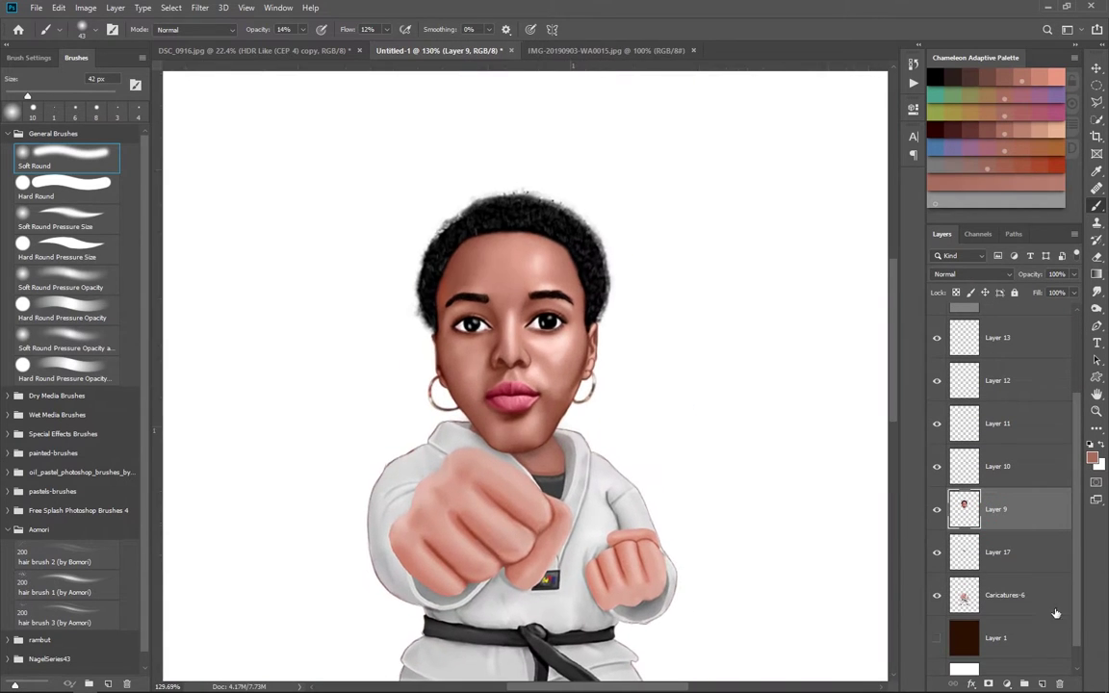
{"action": "right_click", "coordinate": [447, 235]}
{"action": "double_click", "coordinate": [372, 320]}
{"action": "left_click_drag", "start_coordinate": [347, 32], "coordinate": [423, 341]}
{"action": "key", "text": "x"}
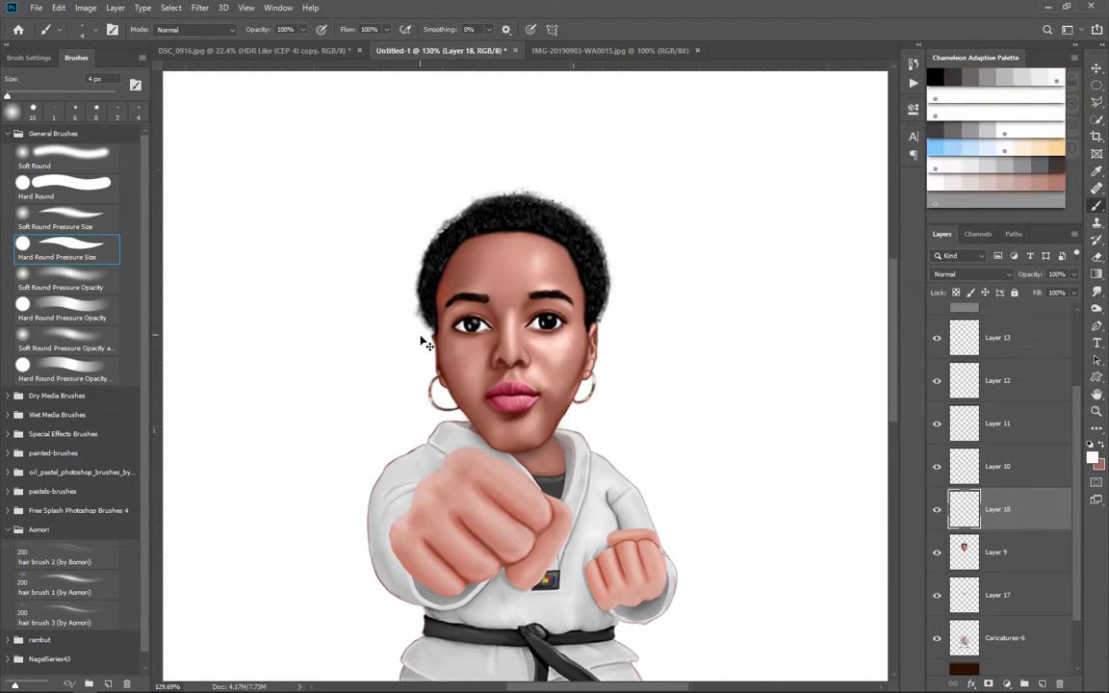
{"action": "scroll", "coordinate": [423, 351], "scroll_direction": "up", "scroll_amount": 2}
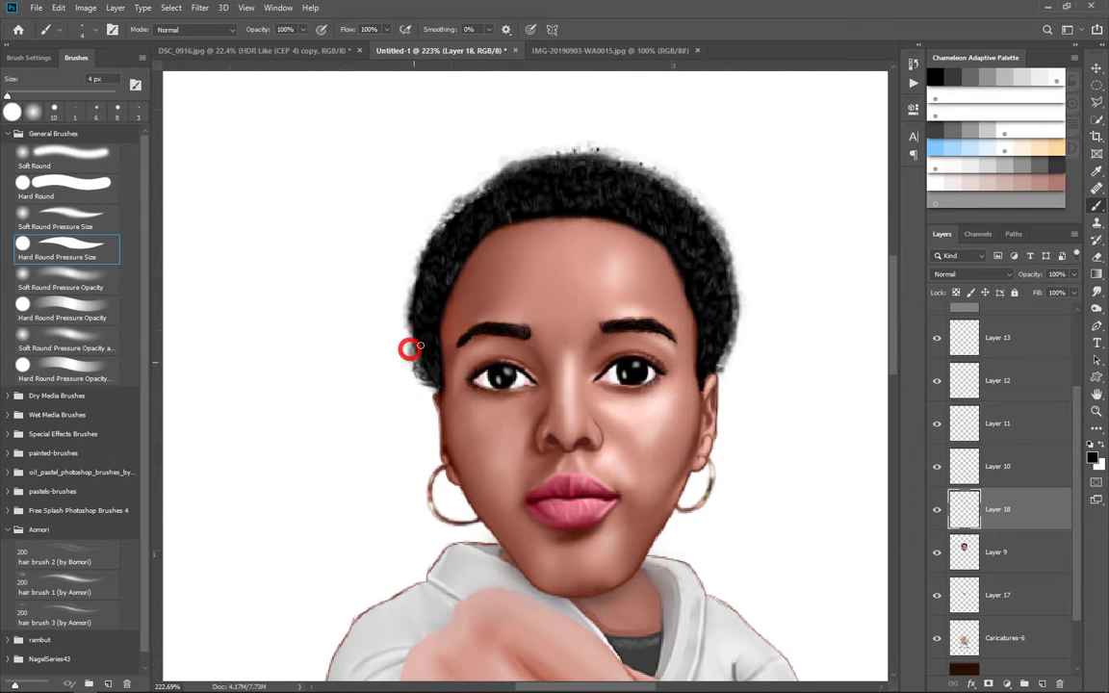
Paint fine dark strands along the left, top and right edges of the hair.
{"action": "left_click_drag", "start_coordinate": [404, 333], "coordinate": [396, 308]}
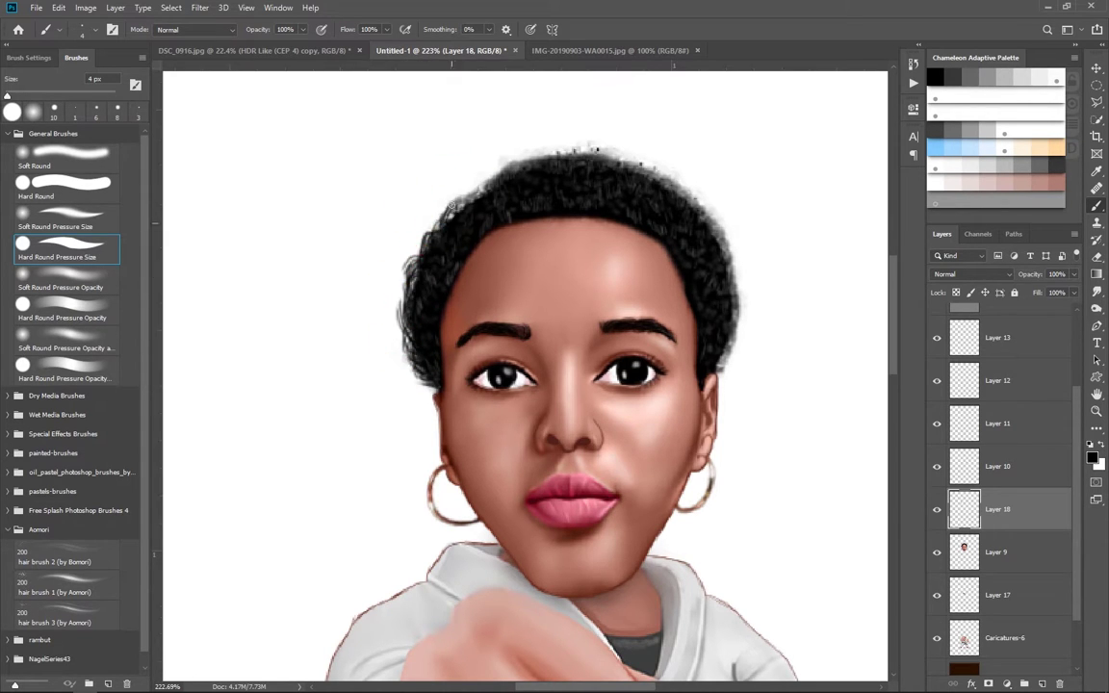
{"action": "left_click_drag", "start_coordinate": [450, 210], "coordinate": [438, 235]}
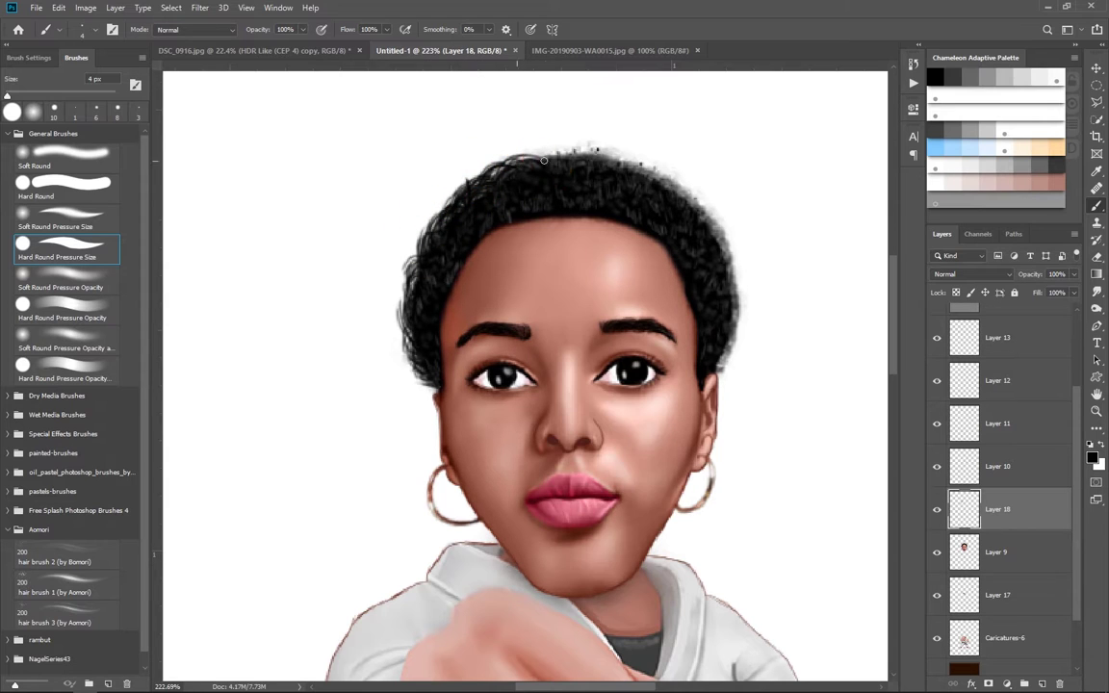
{"action": "mouse_move", "coordinate": [585, 174]}
{"action": "left_mouse_down"}
{"action": "mouse_move", "coordinate": [597, 156]}
{"action": "mouse_move", "coordinate": [625, 183]}
{"action": "mouse_move", "coordinate": [688, 208]}
{"action": "left_mouse_up"}
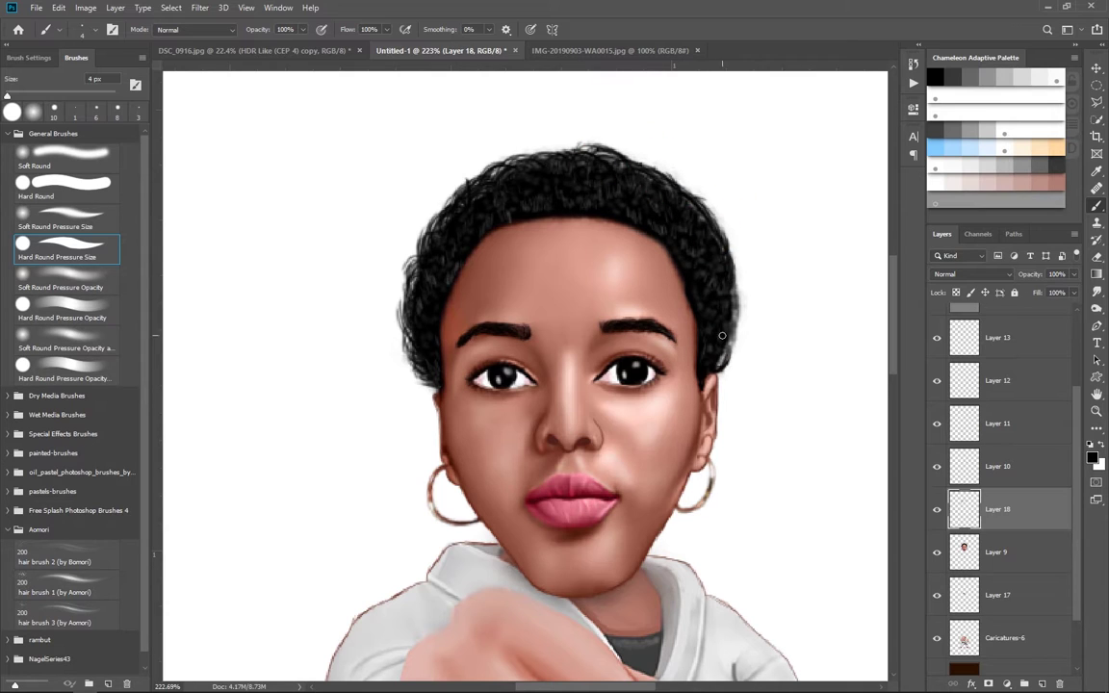
{"action": "left_click_drag", "start_coordinate": [734, 267], "coordinate": [727, 276]}
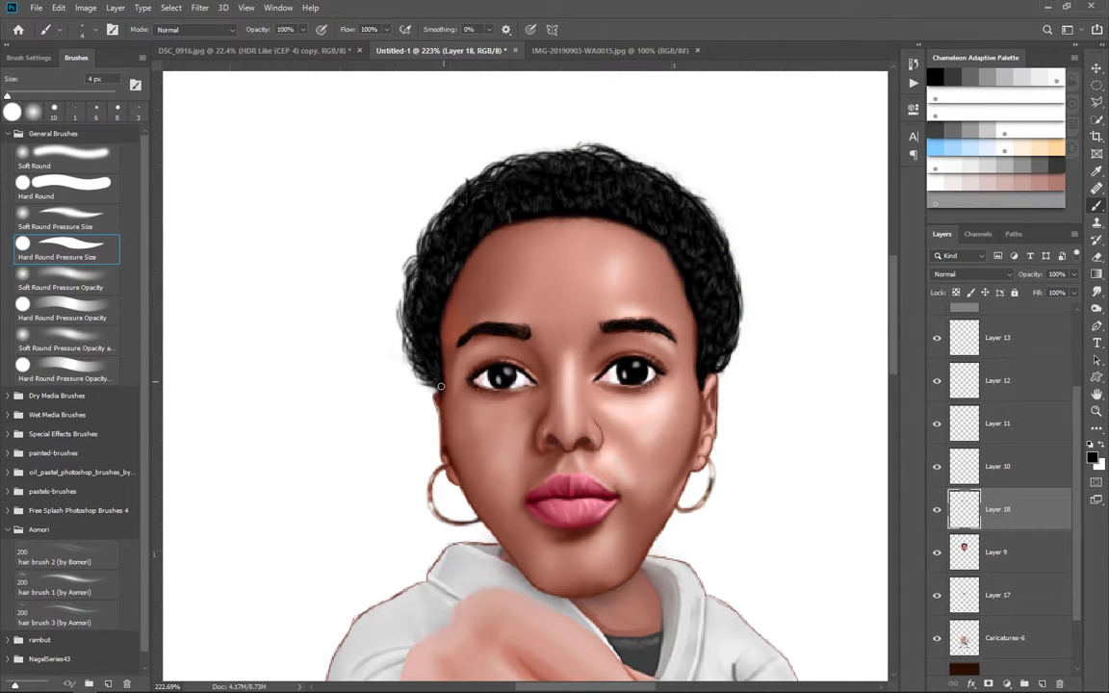
{"action": "left_click_drag", "start_coordinate": [435, 204], "coordinate": [427, 188]}
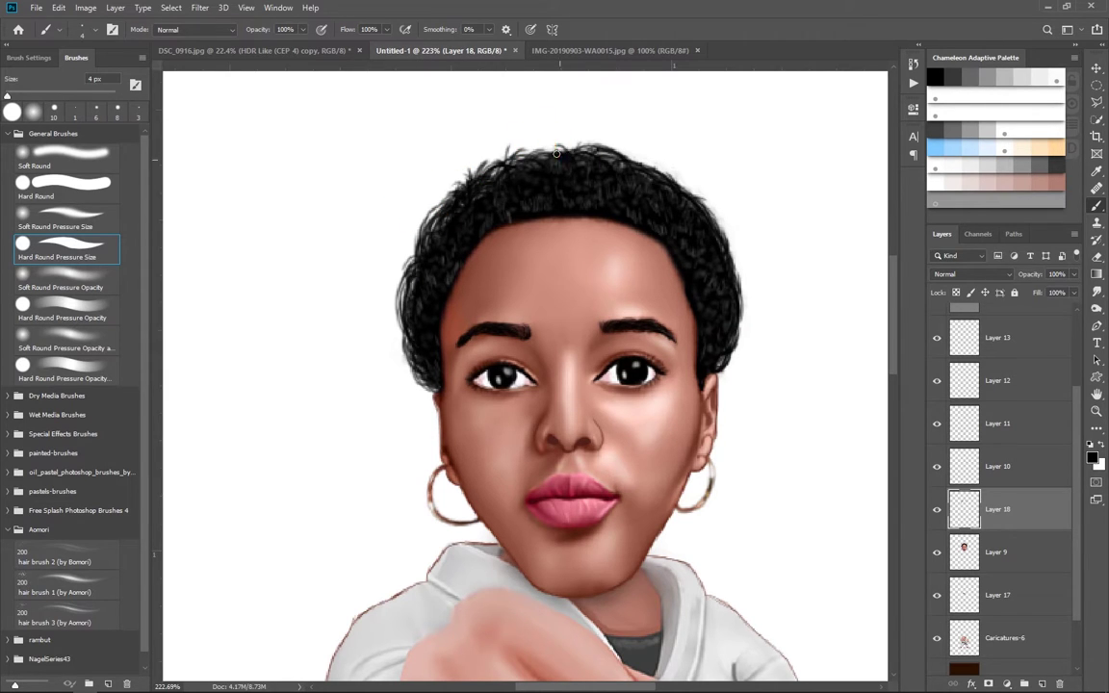
{"action": "left_click_drag", "start_coordinate": [622, 176], "coordinate": [606, 150]}
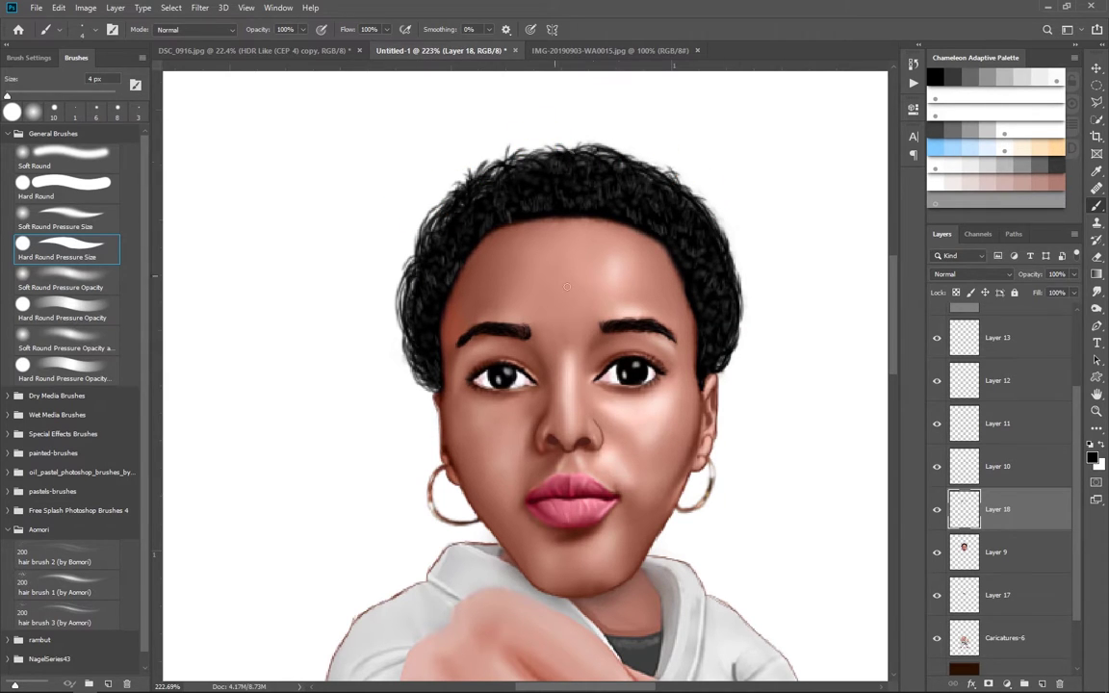
{"action": "scroll", "coordinate": [567, 286], "scroll_direction": "down", "scroll_amount": 5}
{"action": "scroll", "coordinate": [500, 381], "scroll_direction": "up", "scroll_amount": 3}
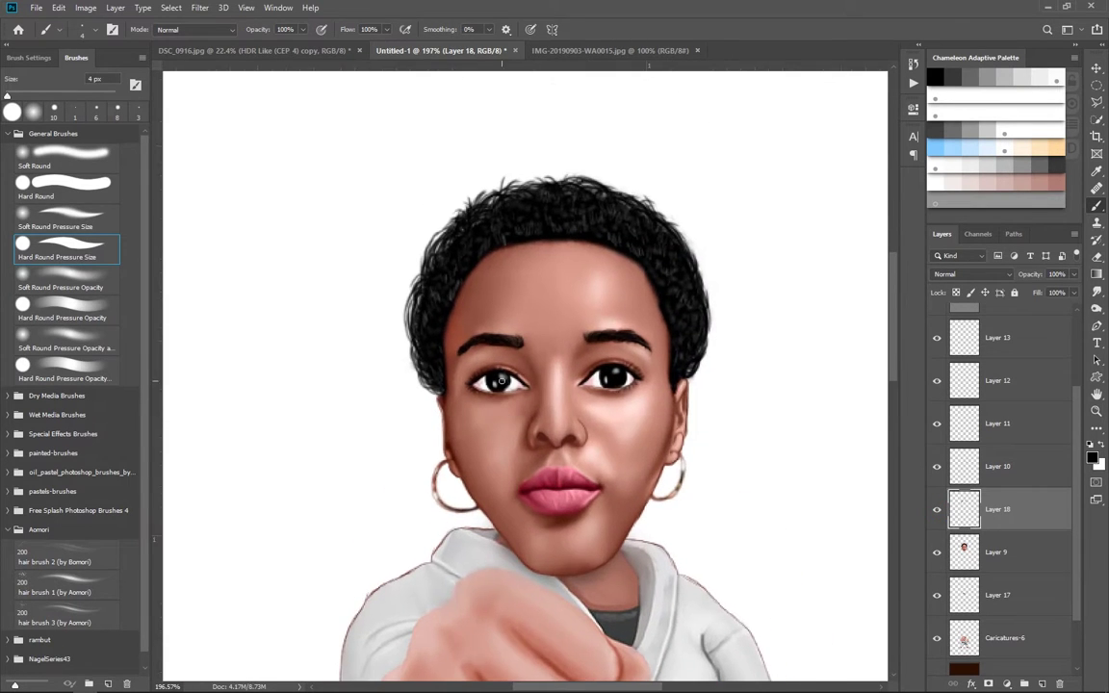
{"action": "scroll", "coordinate": [452, 404], "scroll_direction": "up", "scroll_amount": 1}
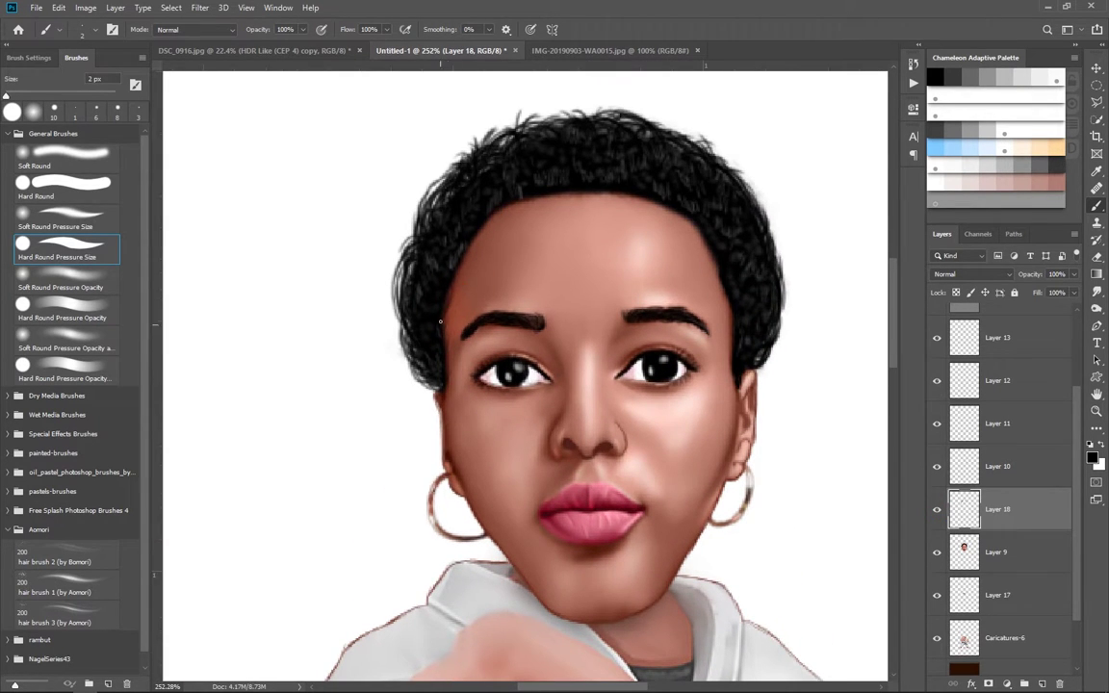
Dab small strands along the forehead and temple hairline.
{"action": "left_click", "coordinate": [407, 234]}
{"action": "left_click", "coordinate": [449, 189]}
{"action": "left_click", "coordinate": [568, 198]}
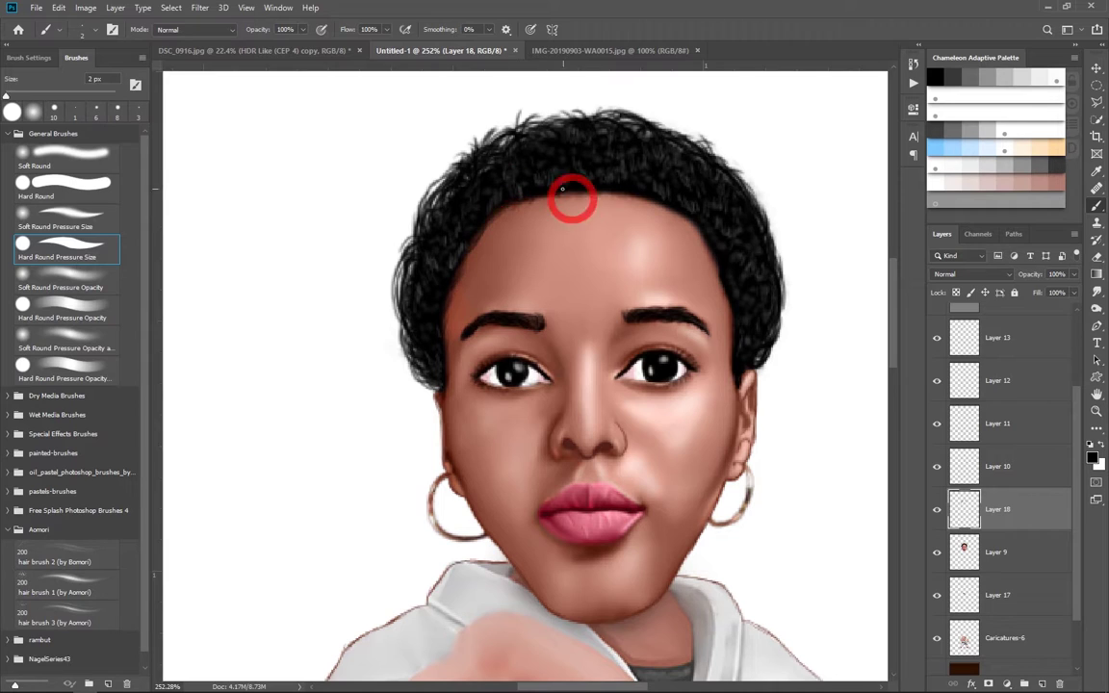
{"action": "left_click", "coordinate": [712, 280]}
{"action": "left_click", "coordinate": [685, 222]}
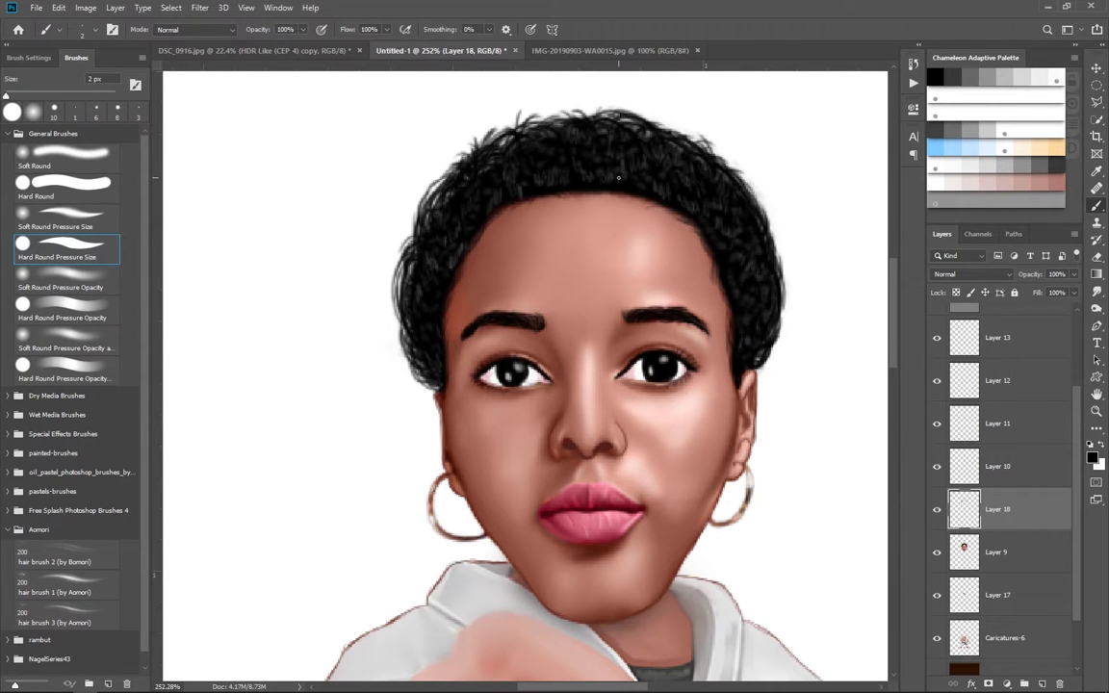
{"action": "left_click", "coordinate": [586, 203]}
{"action": "left_click_drag", "start_coordinate": [653, 205], "coordinate": [552, 420]}
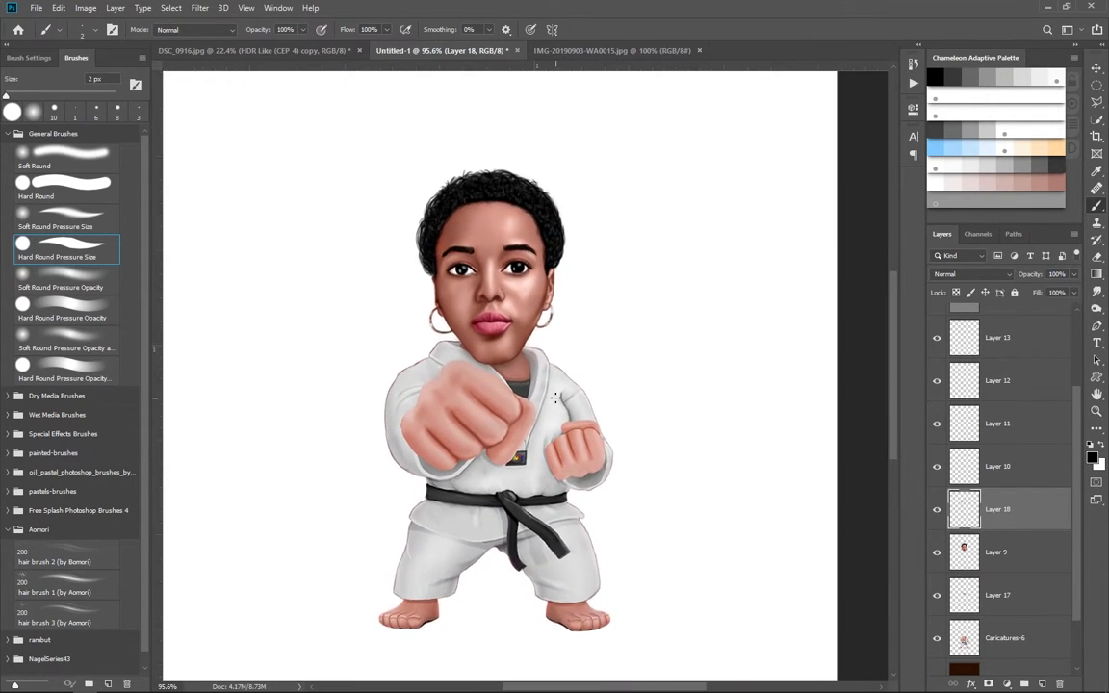
Collapse the caricature group and select the brown Layer 1 below it.
{"action": "left_click_drag", "start_coordinate": [555, 398], "coordinate": [500, 398]}
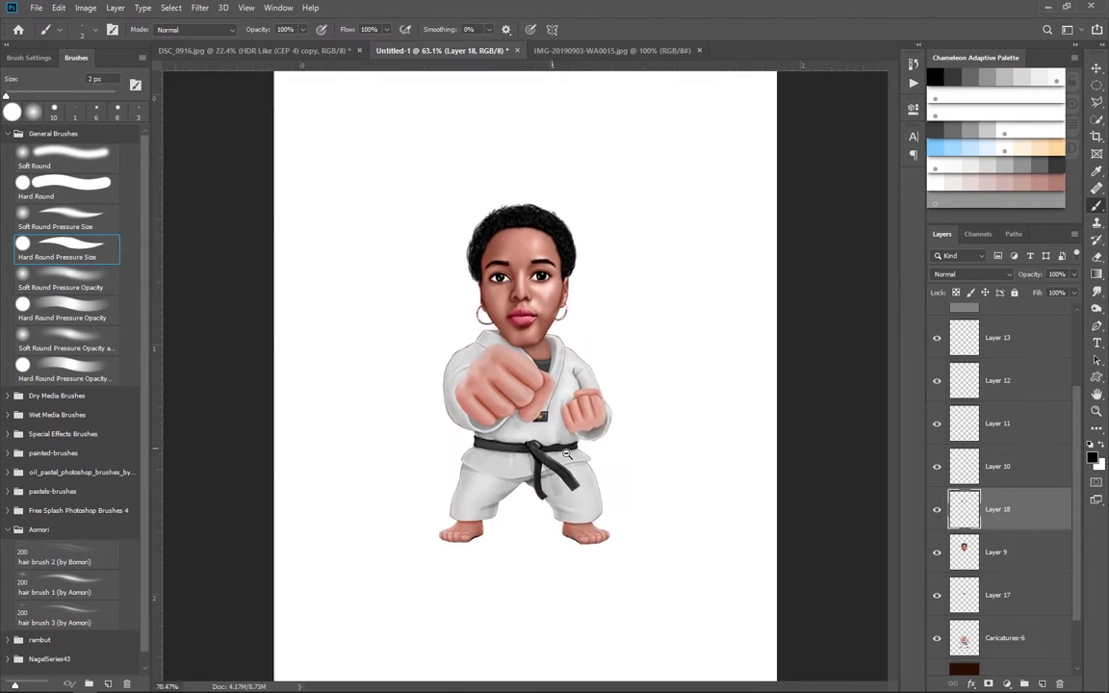
{"action": "left_click", "coordinate": [1005, 637]}
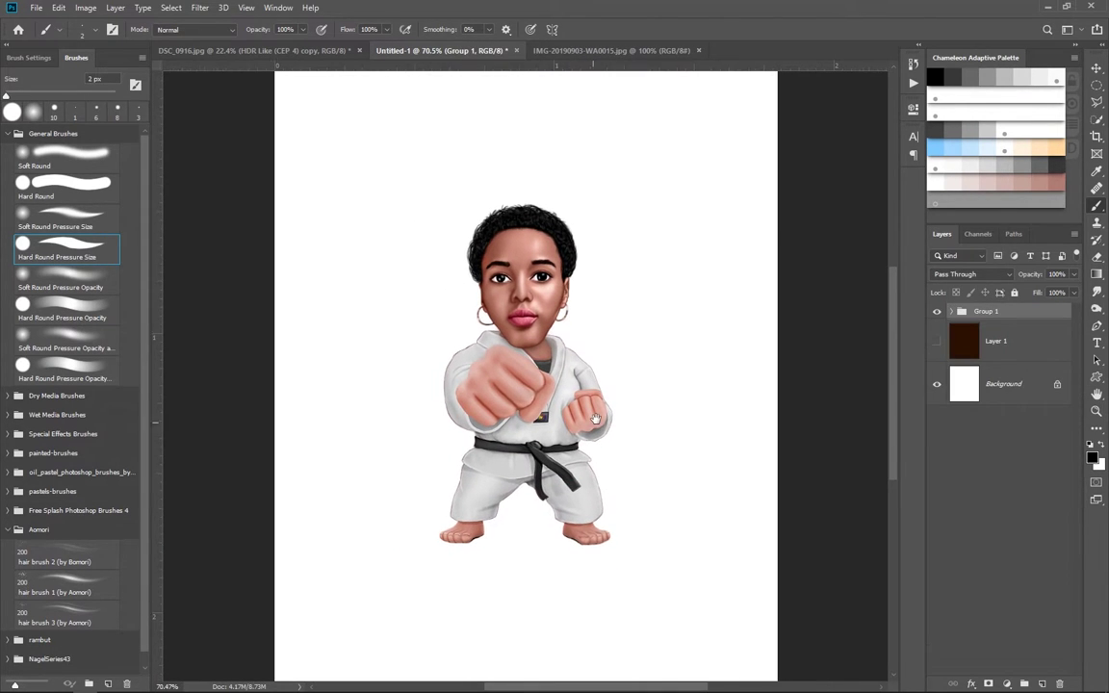
{"action": "left_click_drag", "start_coordinate": [520, 405], "coordinate": [523, 410]}
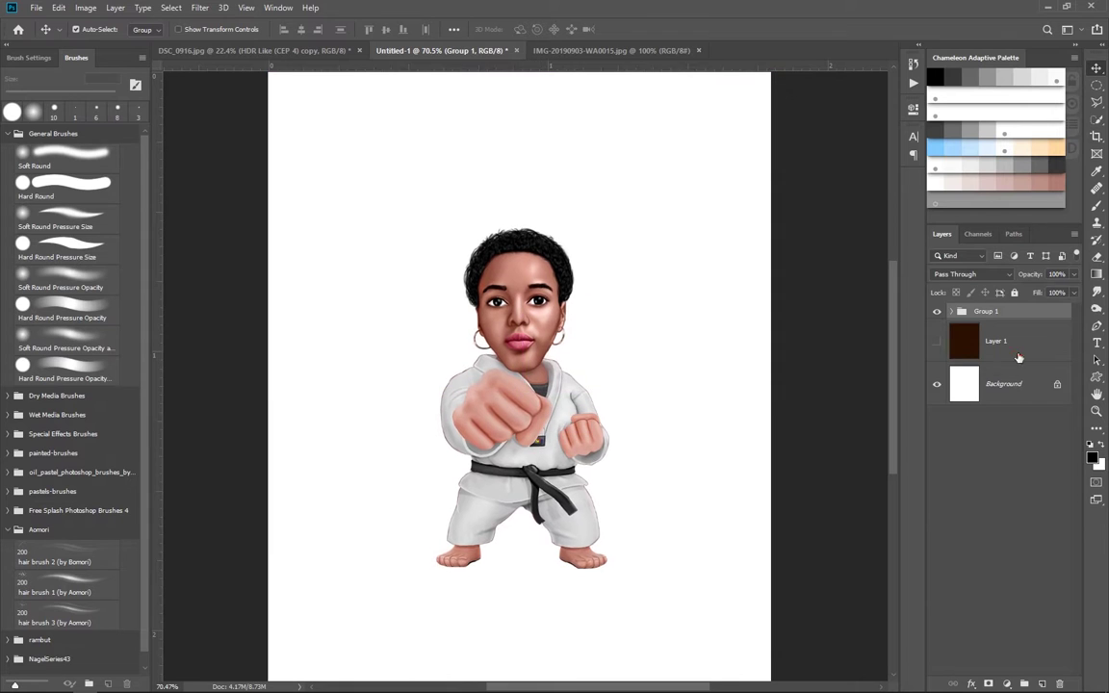
{"action": "left_click", "coordinate": [1007, 683]}
Add a gradient fill layer and set its left stop to dark blue.
{"action": "left_click", "coordinate": [924, 421]}
{"action": "left_click", "coordinate": [845, 168]}
{"action": "left_click", "coordinate": [666, 302]}
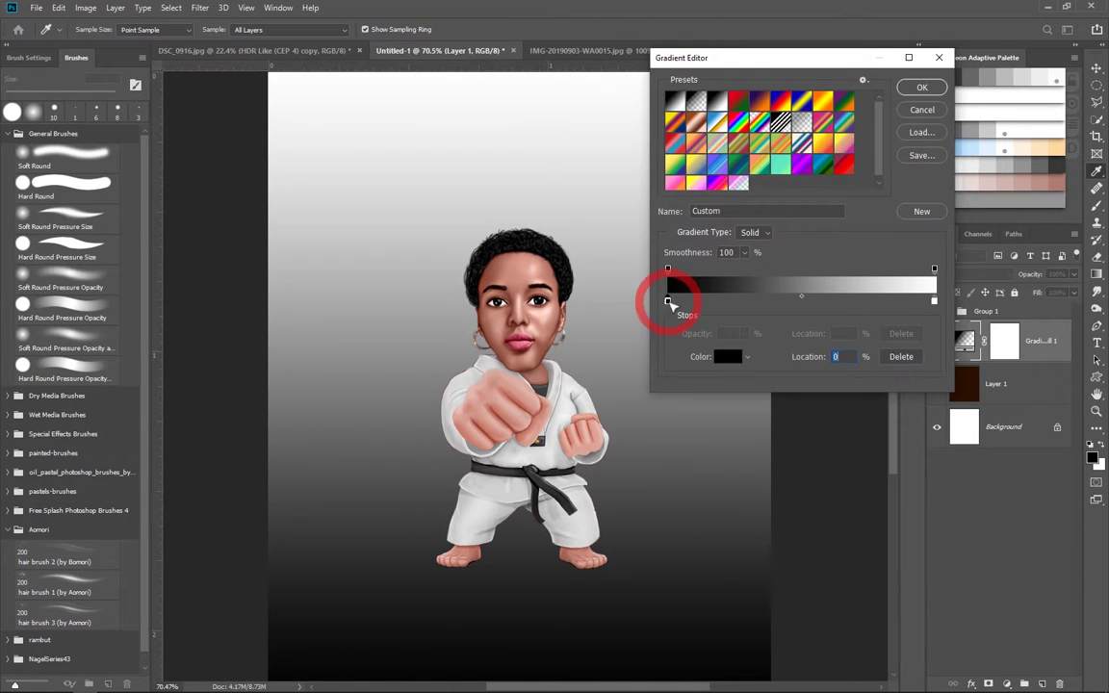
{"action": "double_click", "coordinate": [666, 301]}
{"action": "left_click", "coordinate": [880, 222]}
{"action": "left_click_drag", "start_coordinate": [880, 222], "coordinate": [883, 245]}
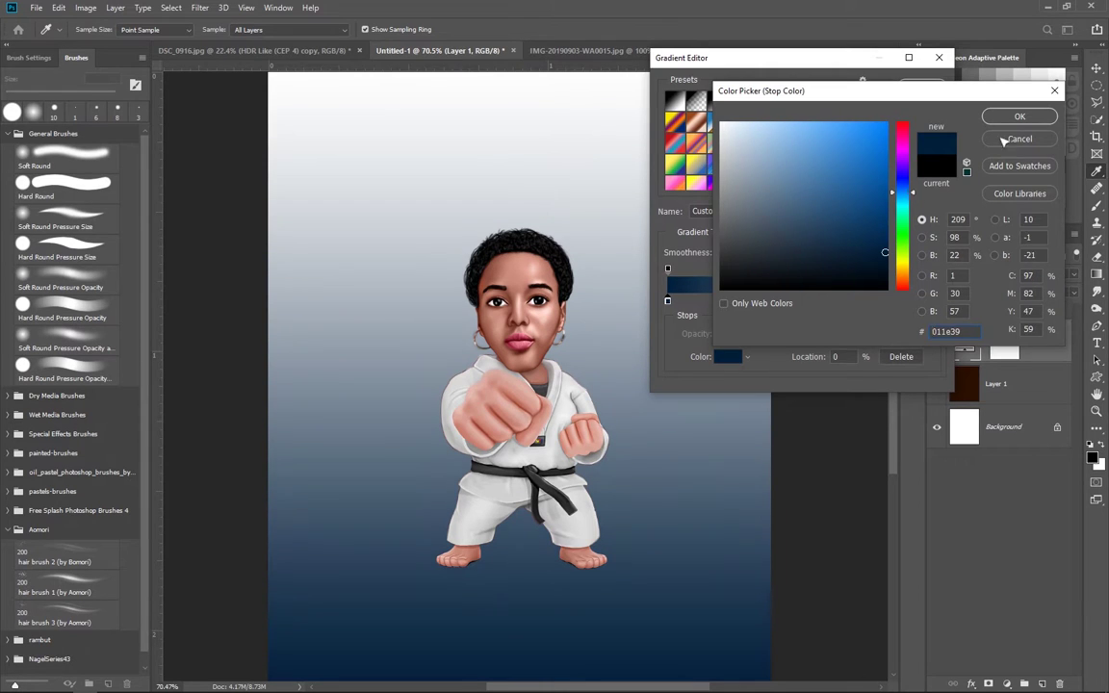
{"action": "key", "text": "Return"}
Set the right stop to dark blue, reverse the radial gradient, and apply it.
{"action": "left_click", "coordinate": [934, 301]}
{"action": "left_click", "coordinate": [676, 280]}
{"action": "left_click", "coordinate": [728, 356]}
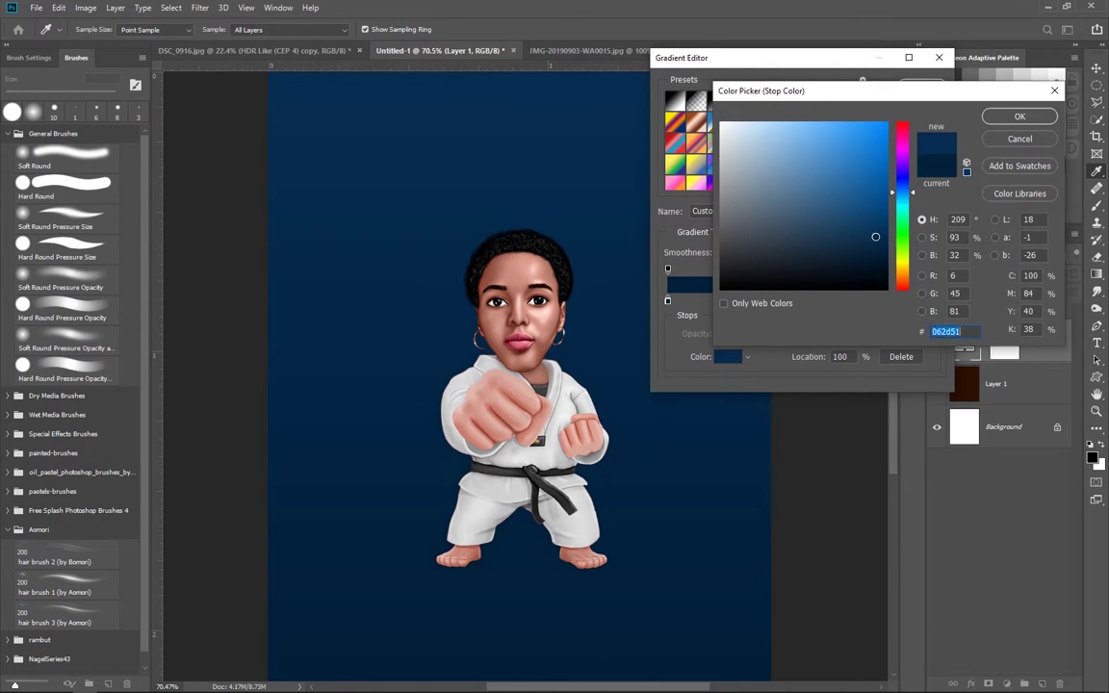
{"action": "left_click", "coordinate": [1015, 113]}
{"action": "left_click", "coordinate": [921, 87]}
{"action": "left_click", "coordinate": [782, 245]}
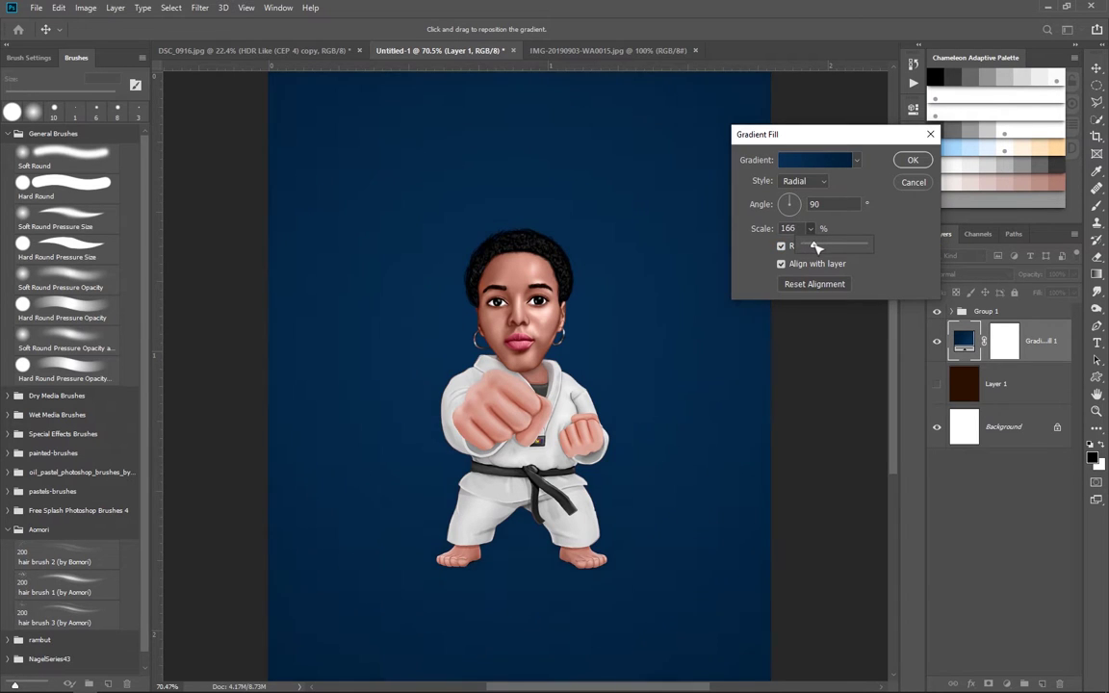
{"action": "left_click", "coordinate": [912, 159]}
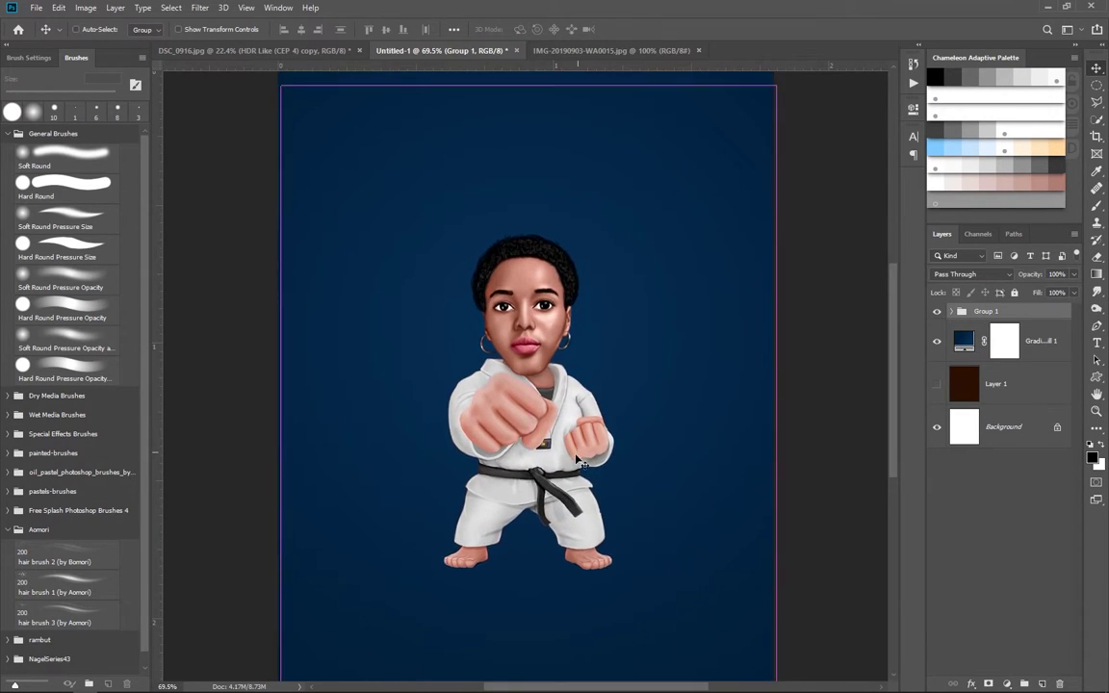
Select the Gradient Fill 1 layer.
{"action": "scroll", "coordinate": [581, 463], "scroll_direction": "down", "scroll_amount": 2}
{"action": "left_click", "coordinate": [1030, 346]}
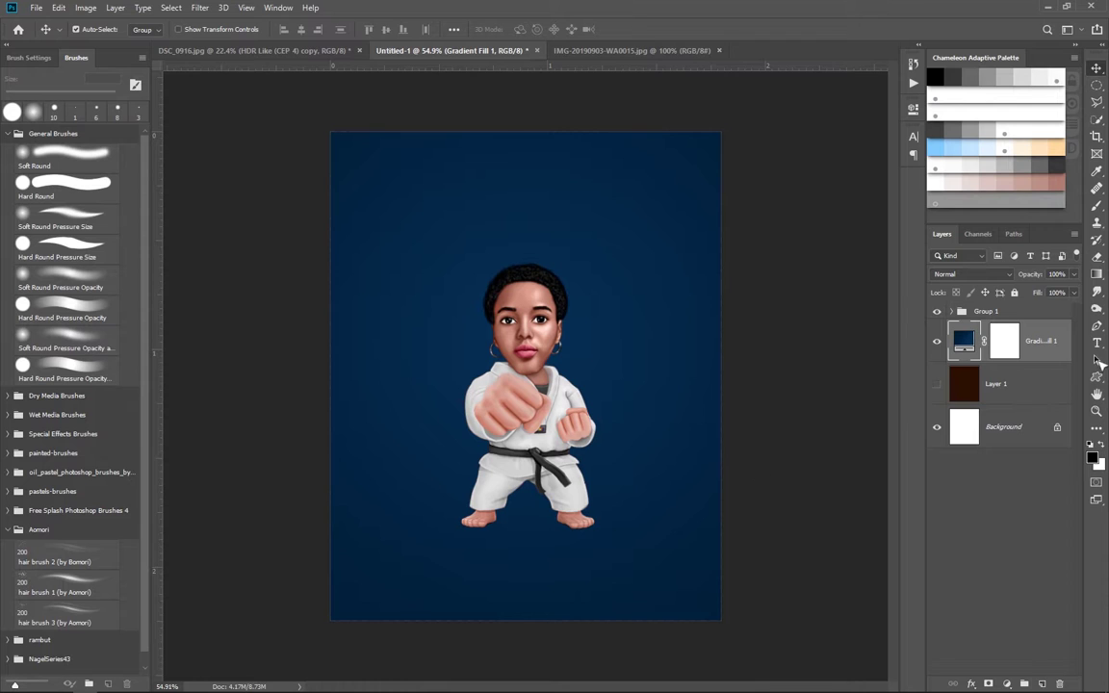
{"action": "right_click", "coordinate": [1097, 376]}
Draw a dark blue Rectangle 1 floor strip across the bottom of the canvas.
{"action": "left_click", "coordinate": [982, 255]}
{"action": "left_click_drag", "start_coordinate": [329, 495], "coordinate": [723, 623]}
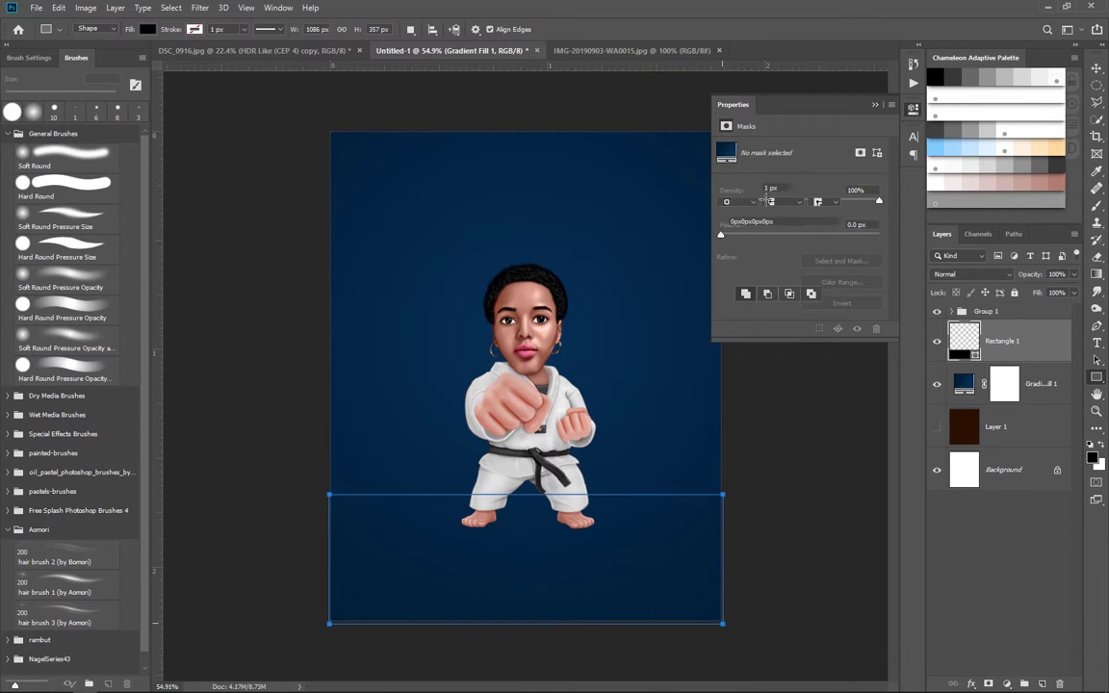
{"action": "left_click", "coordinate": [725, 187]}
{"action": "left_click", "coordinate": [853, 213]}
{"action": "left_click", "coordinate": [1001, 117]}
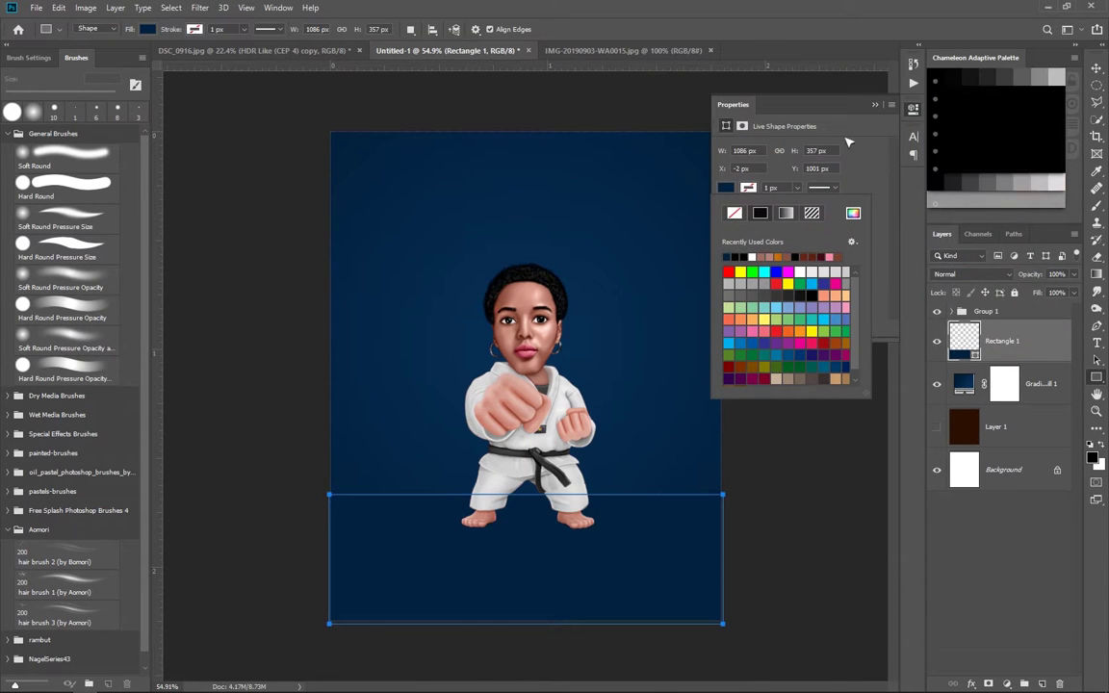
{"action": "left_click", "coordinate": [853, 212]}
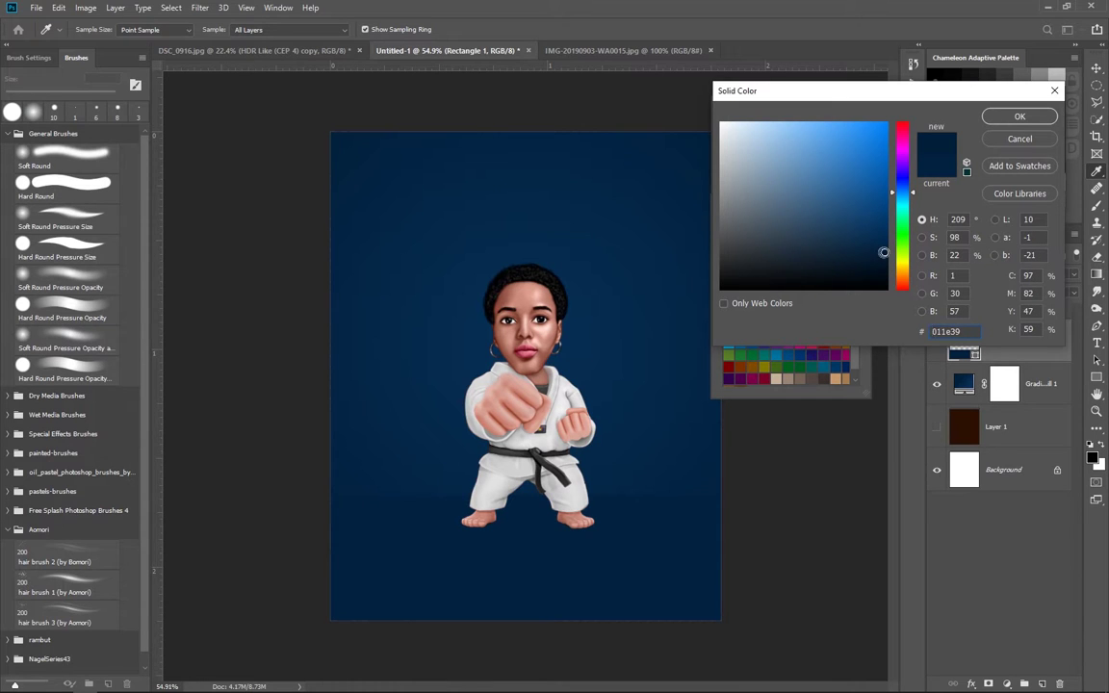
{"action": "left_click", "coordinate": [1019, 117]}
Apply an 8.4 px Gaussian Blur to the floor strip.
{"action": "key", "text": "Return"}
{"action": "key", "text": "v"}
{"action": "scroll", "coordinate": [638, 564], "scroll_direction": "up", "scroll_amount": 1}
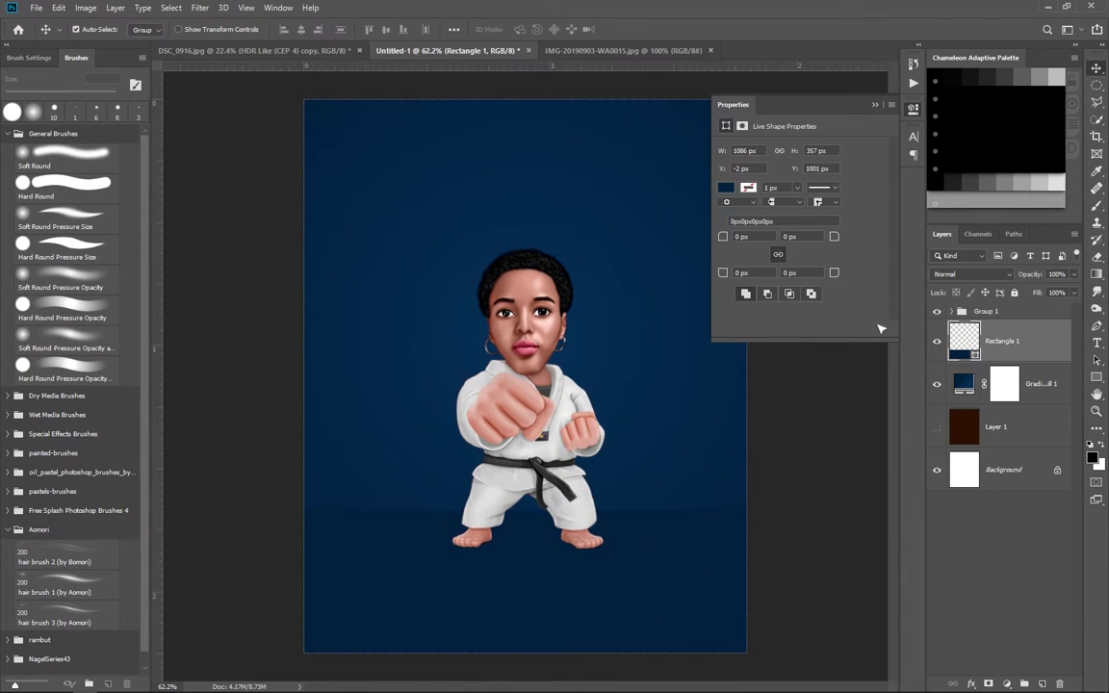
{"action": "left_click", "coordinate": [200, 7]}
{"action": "left_click", "coordinate": [414, 223]}
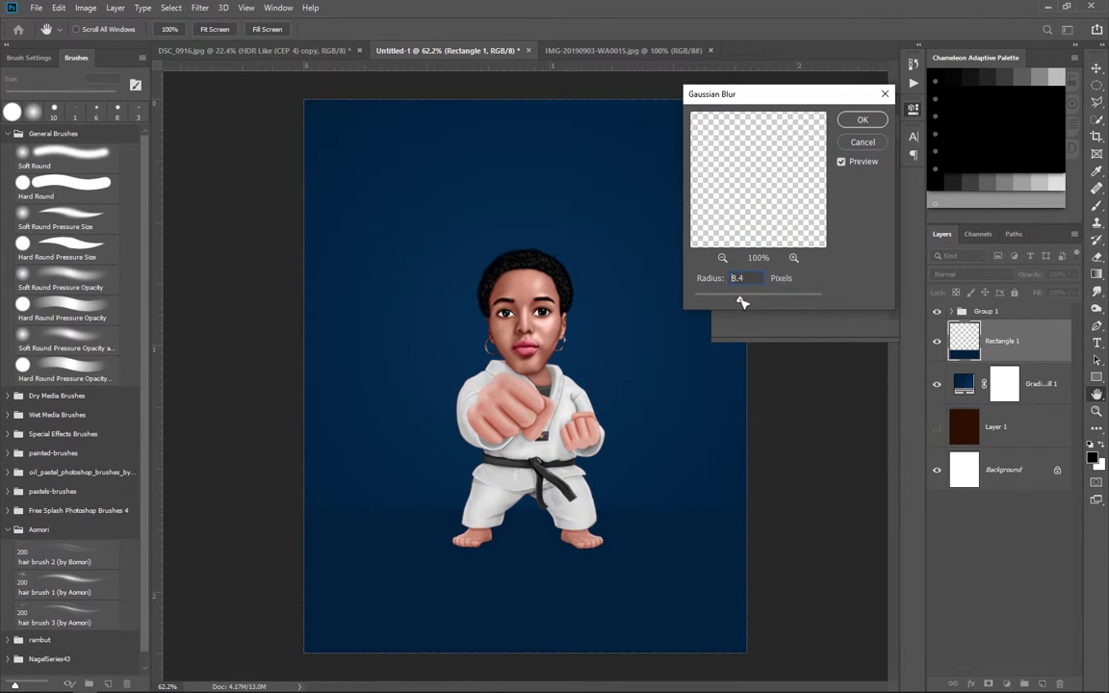
{"action": "key", "text": "Return"}
{"action": "key", "text": "v"}
Try a flipped reflection copy of Group 1, then cancel and delete it.
{"action": "scroll", "coordinate": [606, 482], "scroll_direction": "up", "scroll_amount": 3}
{"action": "scroll", "coordinate": [606, 481], "scroll_direction": "down", "scroll_amount": 4}
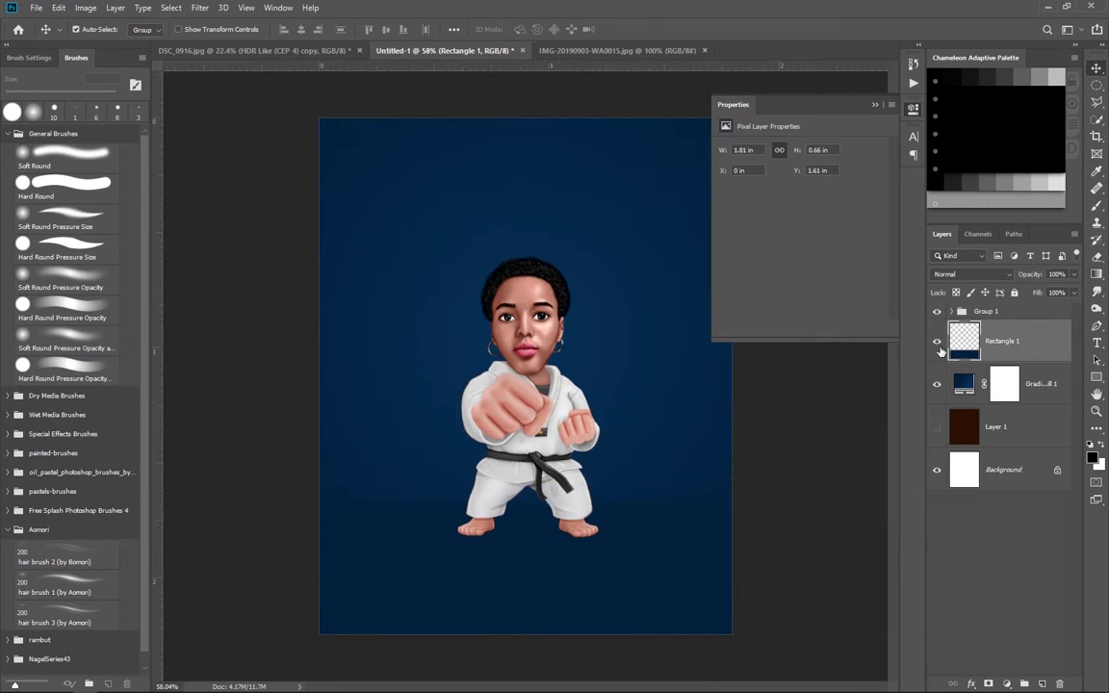
{"action": "left_click", "coordinate": [1012, 314]}
{"action": "key", "text": "ctrl+j"}
{"action": "key", "text": "ctrl+t"}
{"action": "right_click", "coordinate": [557, 378]}
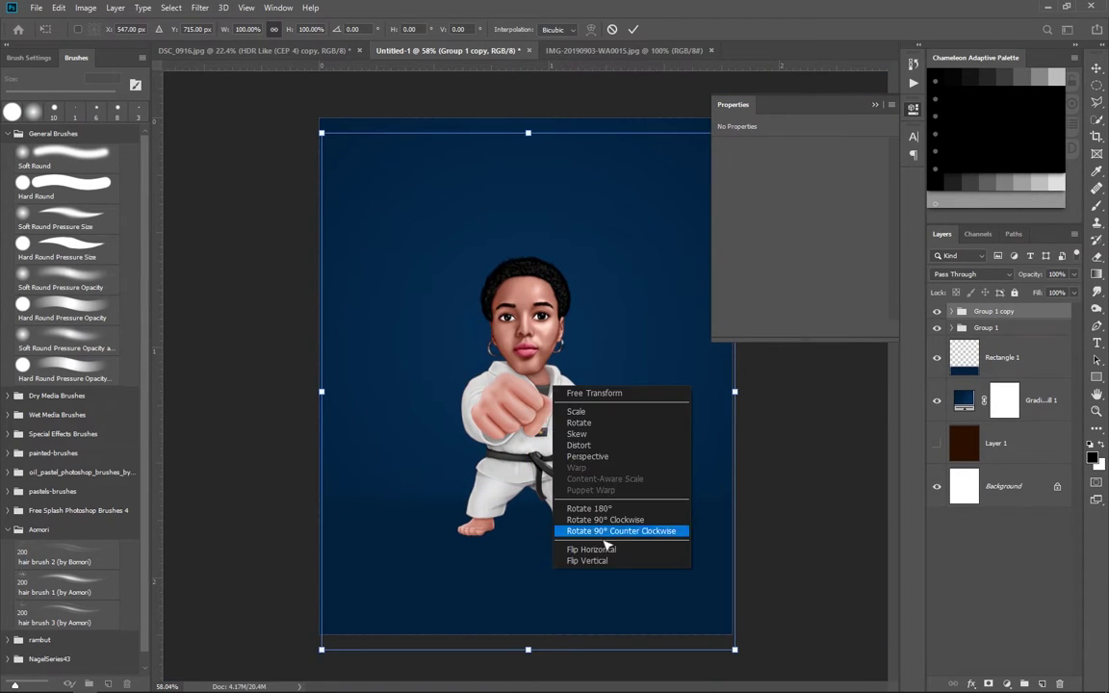
{"action": "left_click", "coordinate": [587, 561]}
{"action": "left_click_drag", "start_coordinate": [539, 370], "coordinate": [541, 671]}
{"action": "right_click", "coordinate": [576, 531]}
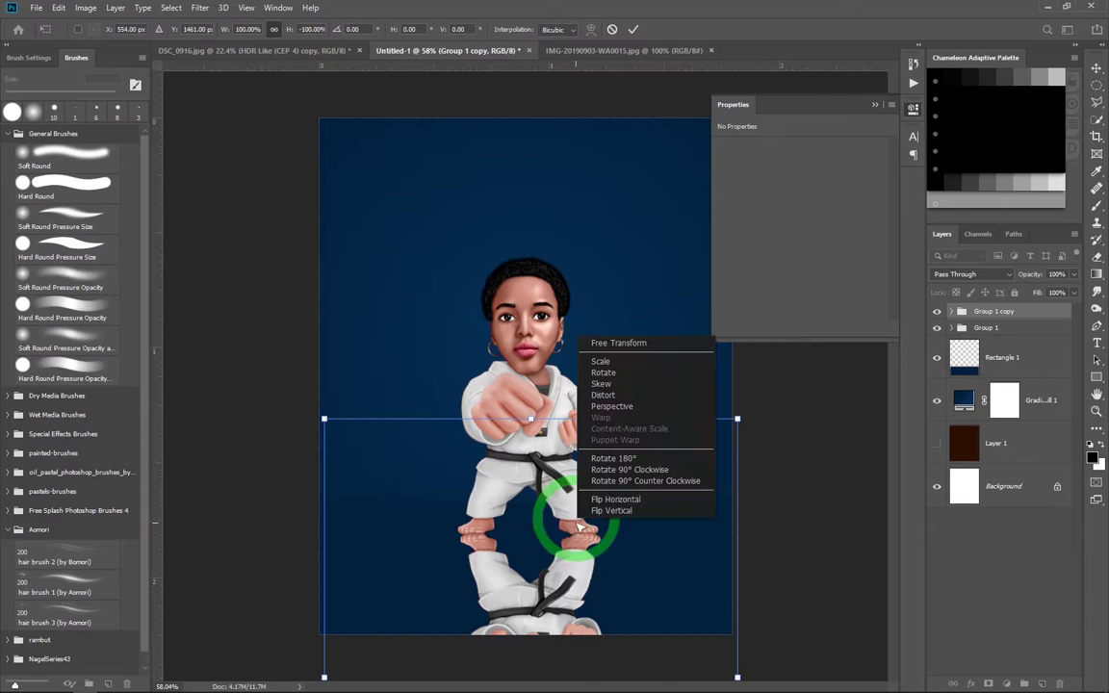
{"action": "left_click", "coordinate": [695, 223]}
{"action": "key", "text": "Escape"}
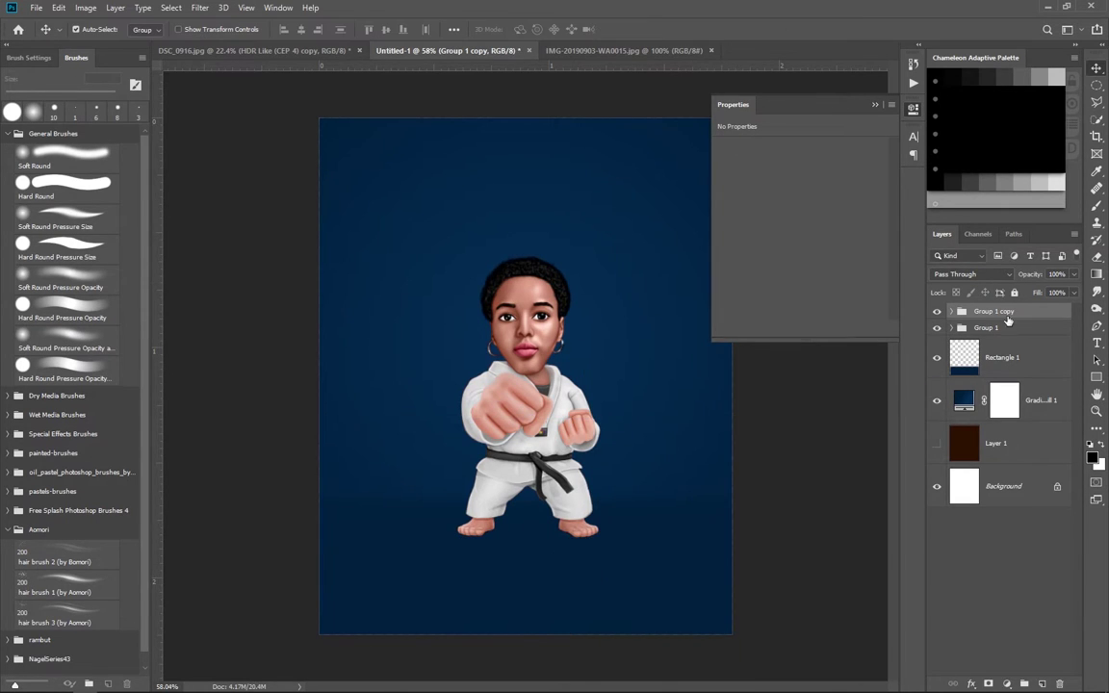
{"action": "key", "text": "Delete"}
Check Group 1's contents and reselect the Rectangle 1 floor layer.
{"action": "left_click", "coordinate": [951, 311]}
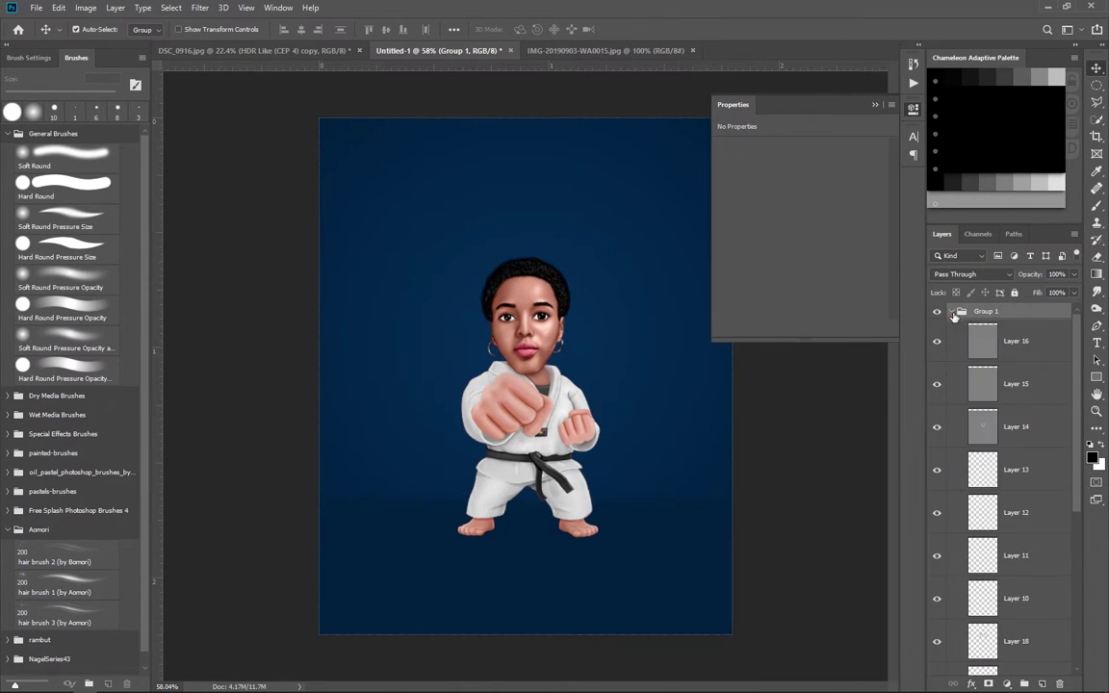
{"action": "left_click", "coordinate": [951, 311]}
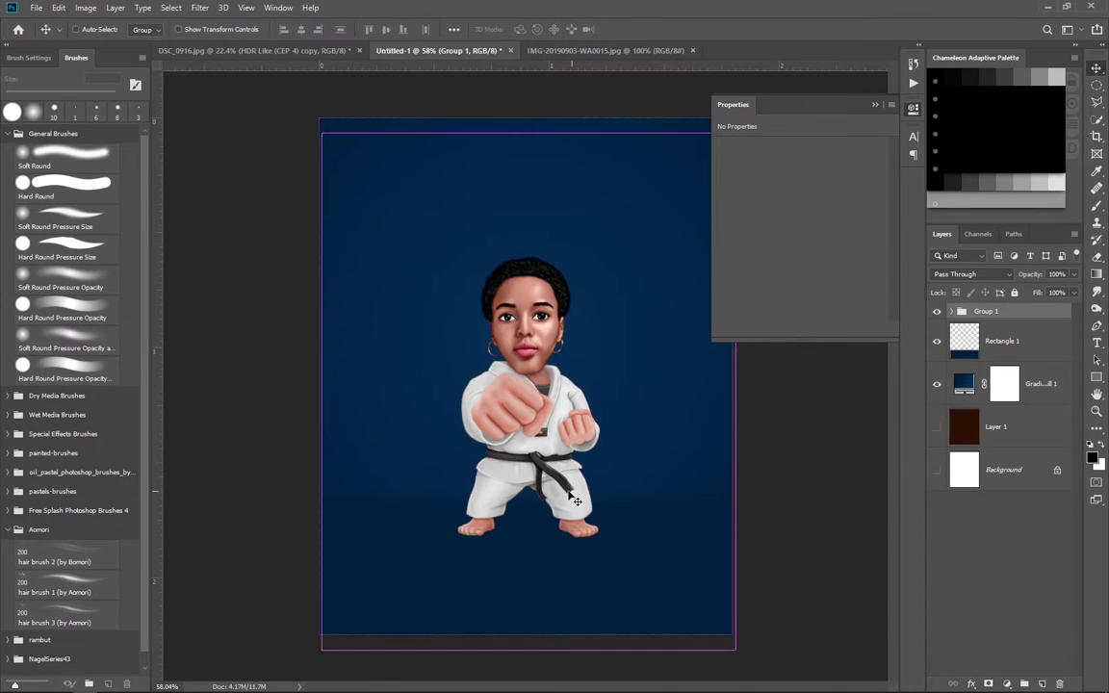
{"action": "scroll", "coordinate": [524, 385], "scroll_direction": "up", "scroll_amount": 2}
{"action": "left_click", "coordinate": [1022, 344]}
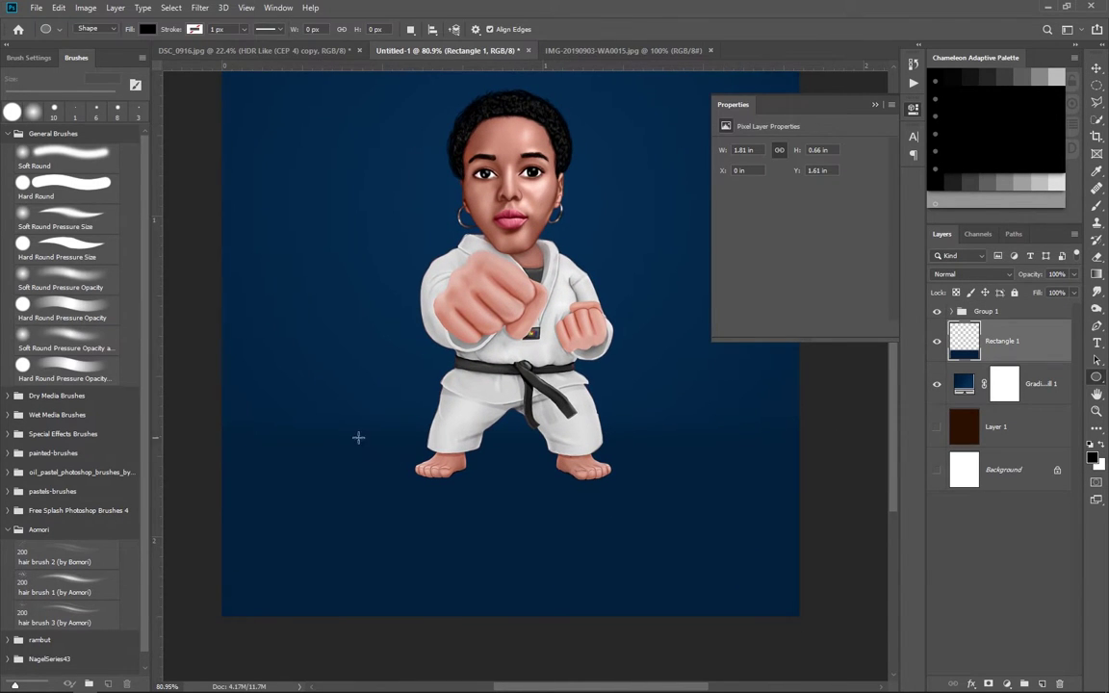
Draw a flat black ellipse and move it under the figure's feet.
{"action": "left_click_drag", "start_coordinate": [346, 430], "coordinate": [702, 445]}
{"action": "key", "text": "v"}
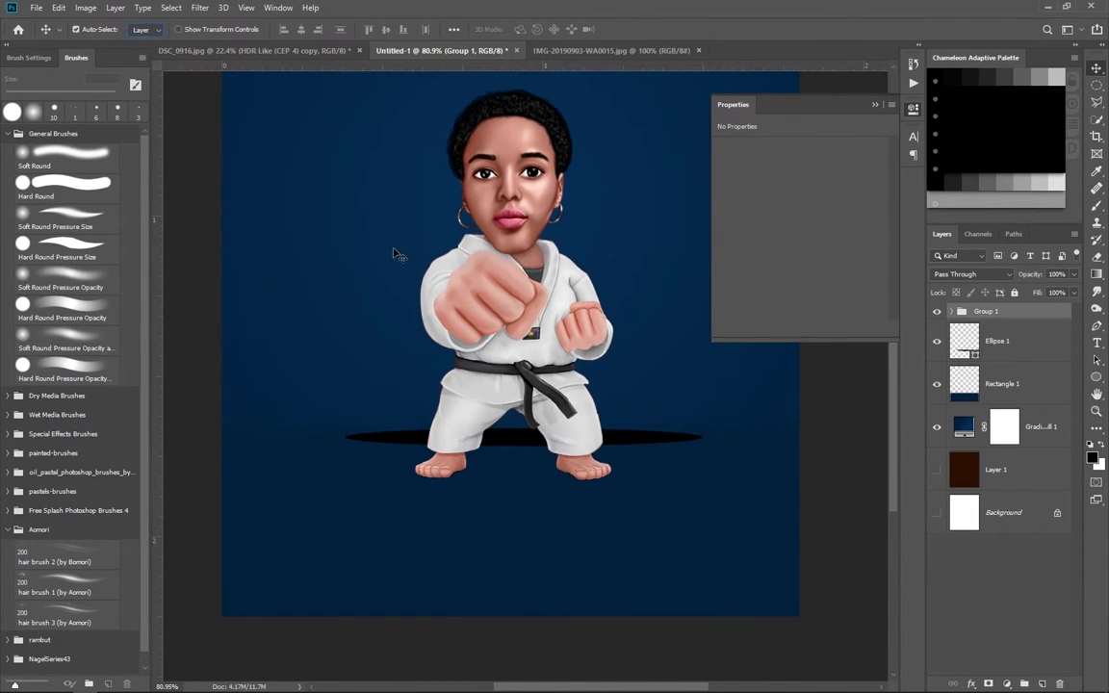
{"action": "left_click_drag", "start_coordinate": [630, 438], "coordinate": [630, 470]}
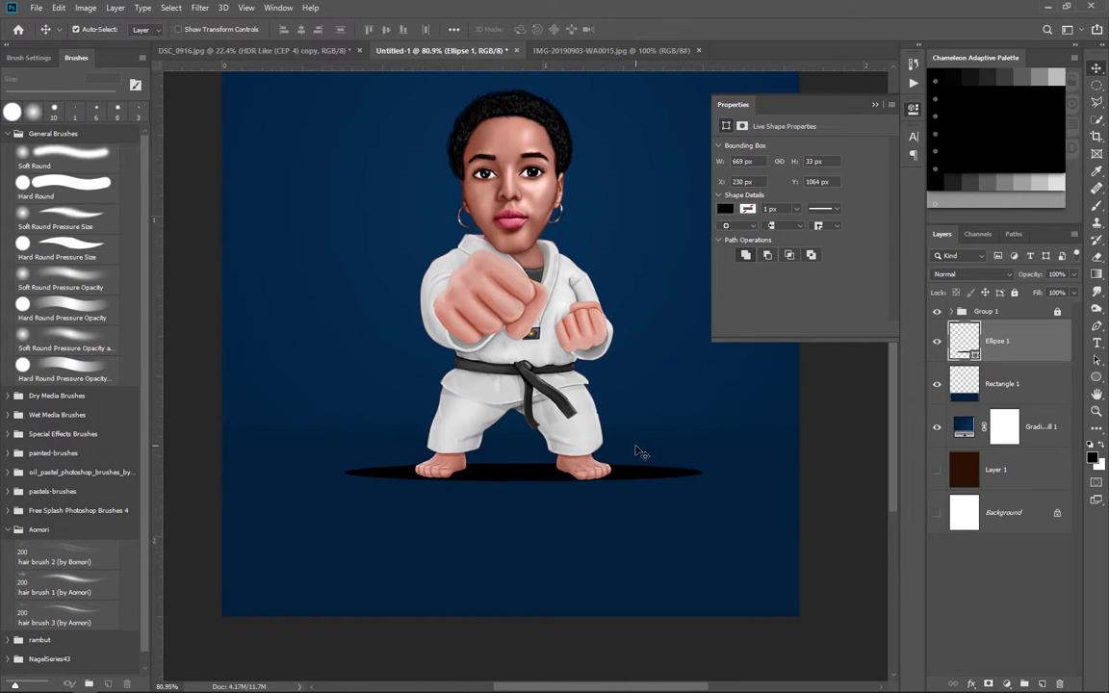
{"action": "scroll", "coordinate": [636, 450], "scroll_direction": "down", "scroll_amount": 2}
Rasterize the ellipse and Gaussian-blur it about 29 px into a soft shadow.
{"action": "left_click", "coordinate": [199, 7]}
{"action": "left_click", "coordinate": [366, 204]}
{"action": "left_click", "coordinate": [646, 330]}
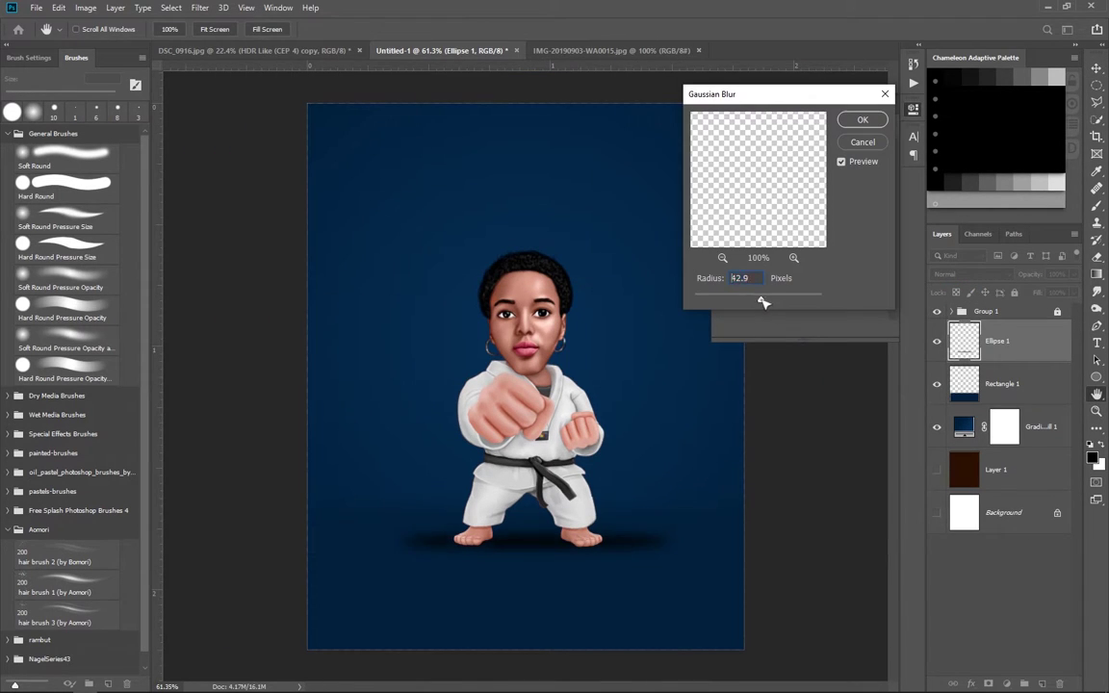
{"action": "left_click_drag", "start_coordinate": [762, 299], "coordinate": [757, 301]}
{"action": "left_click", "coordinate": [863, 119]}
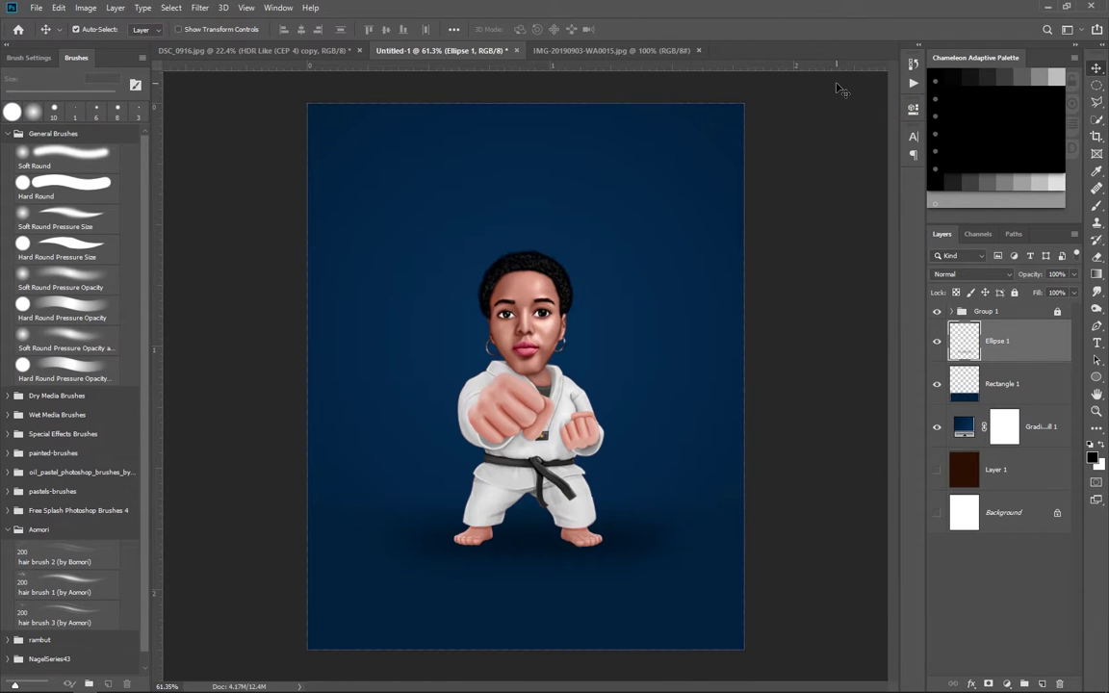
{"action": "left_click", "coordinate": [1001, 383]}
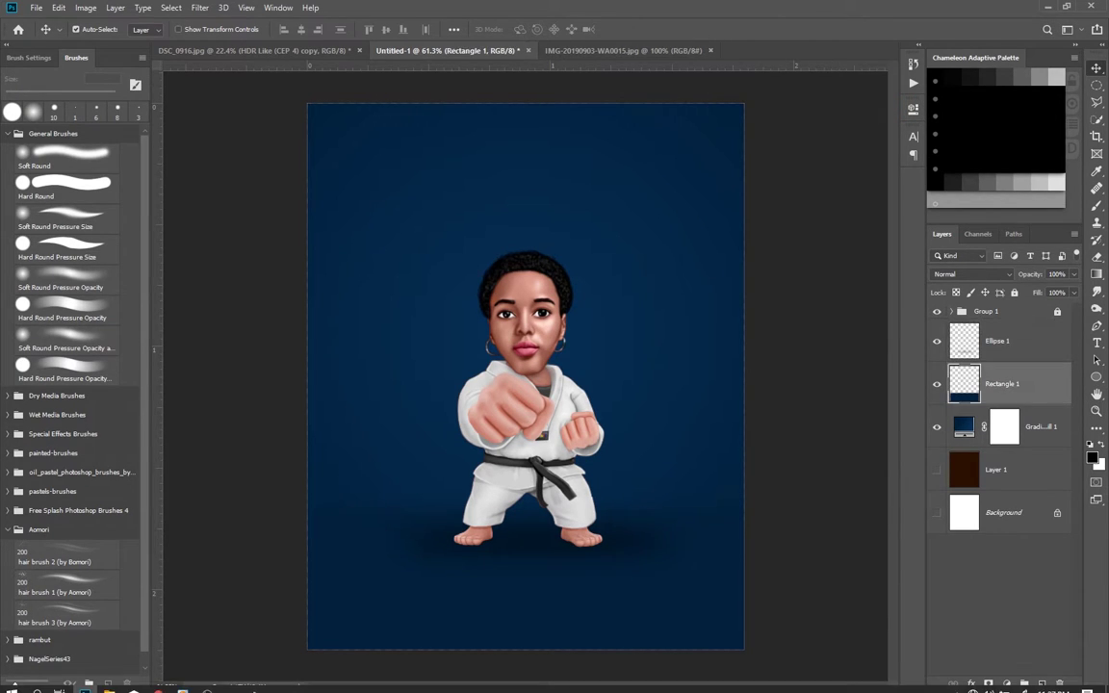
{"action": "key", "text": "alt+Tab"}
Extract Dust-Noise-Overlay-Textures and place dust texture 04 stretched across the whole canvas.
{"action": "double_click", "coordinate": [594, 291]}
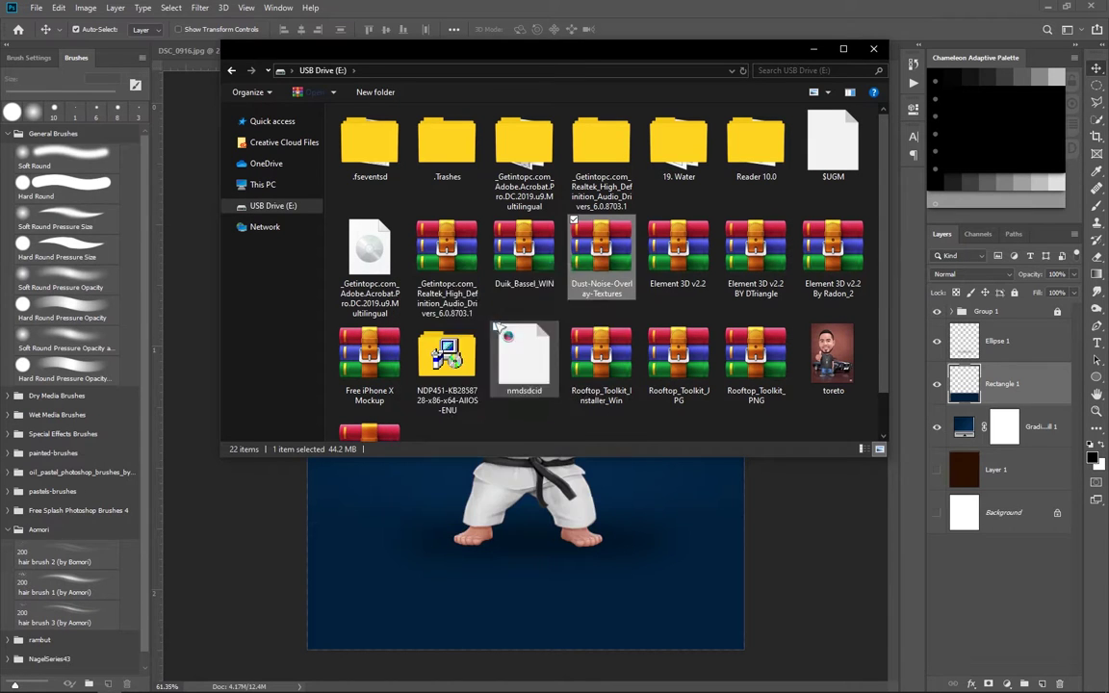
{"action": "double_click", "coordinate": [447, 435]}
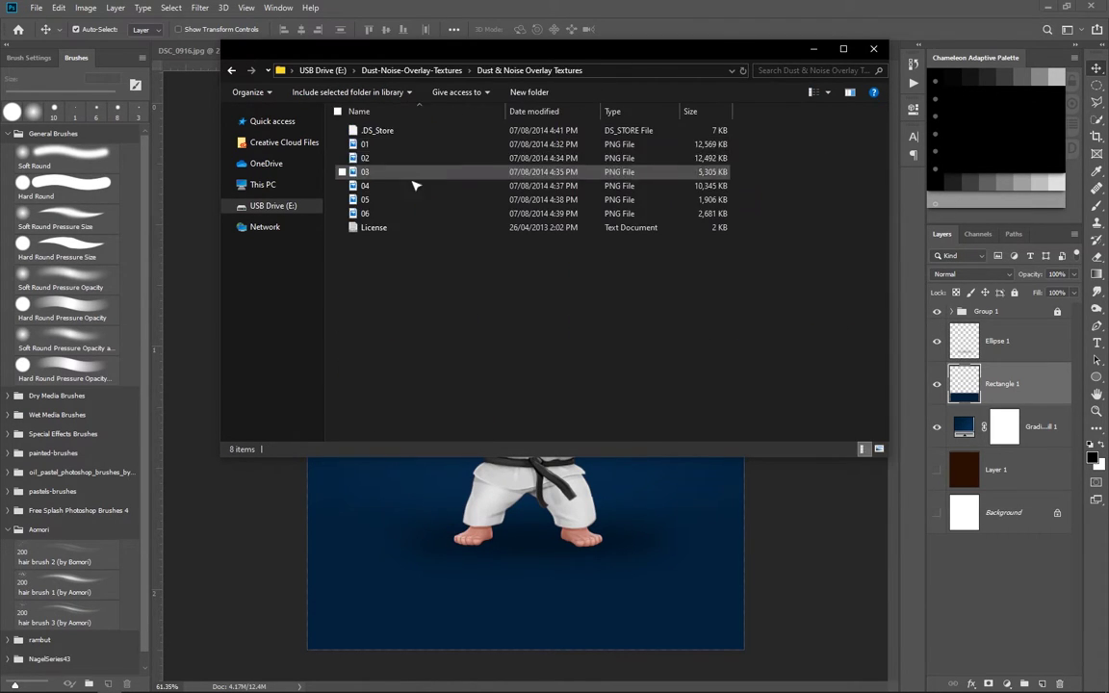
{"action": "mouse_move", "coordinate": [685, 148]}
{"action": "left_mouse_down"}
{"action": "mouse_move", "coordinate": [654, 526]}
{"action": "mouse_move", "coordinate": [581, 418]}
{"action": "left_mouse_up"}
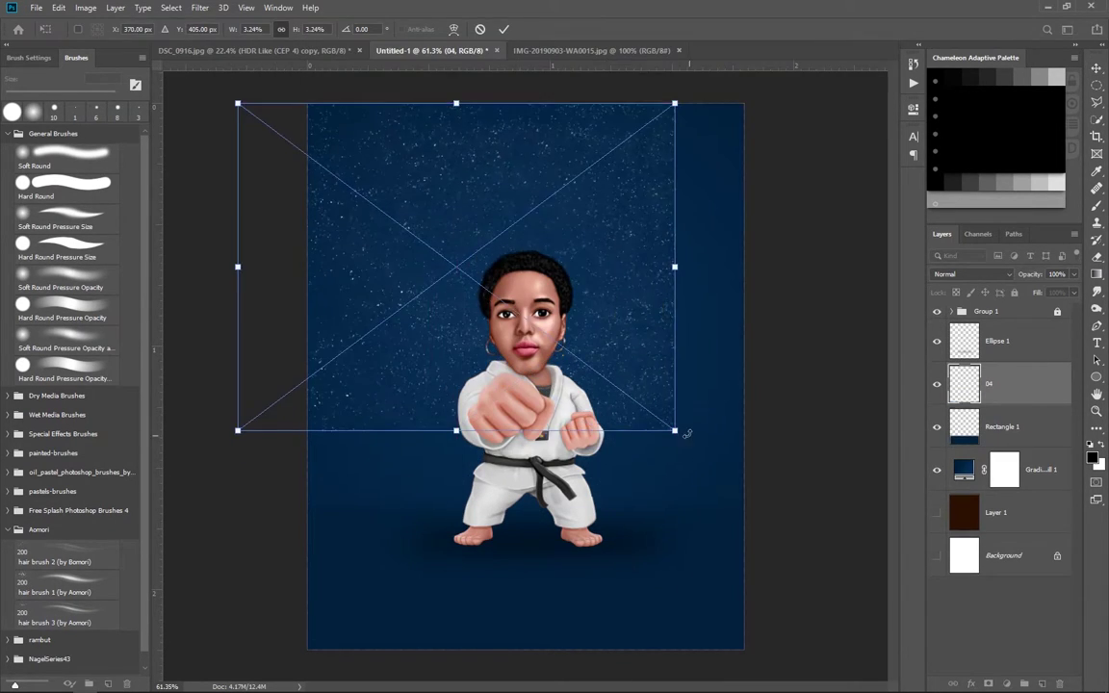
{"action": "left_click_drag", "start_coordinate": [681, 433], "coordinate": [800, 597]}
{"action": "key", "text": "Return"}
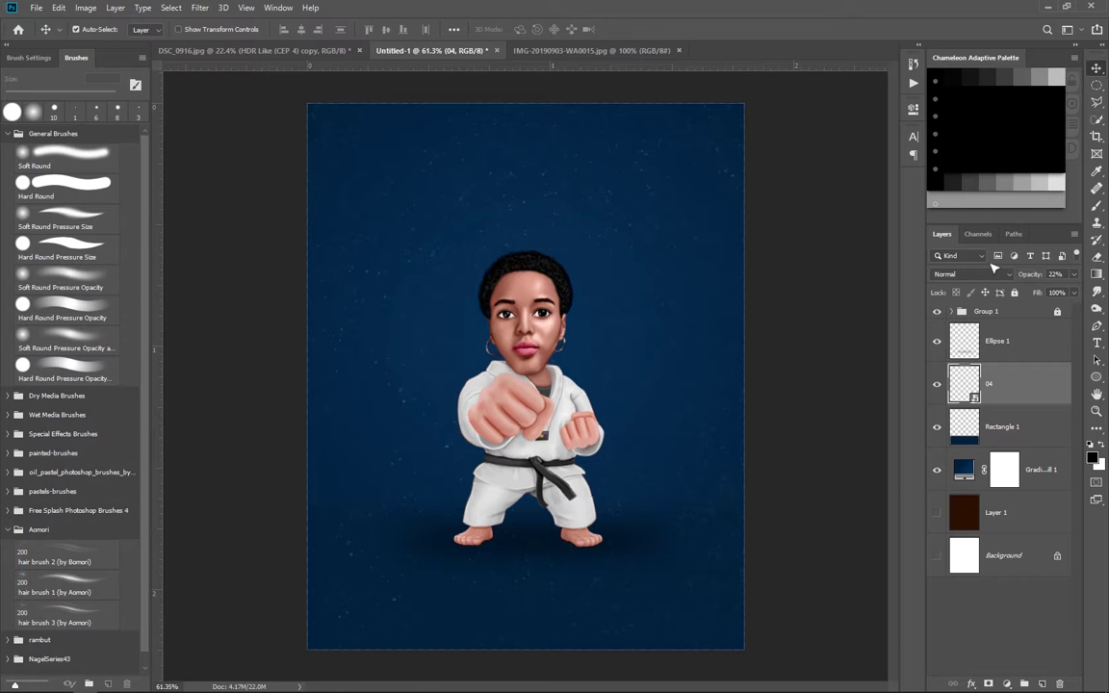
Place leafy bokeh image 10660 from the MACTOON Textures Misc folder, enlarged to fill the canvas.
{"action": "key", "text": "alt+Tab"}
{"action": "left_click", "coordinate": [261, 184]}
{"action": "left_click", "coordinate": [341, 297]}
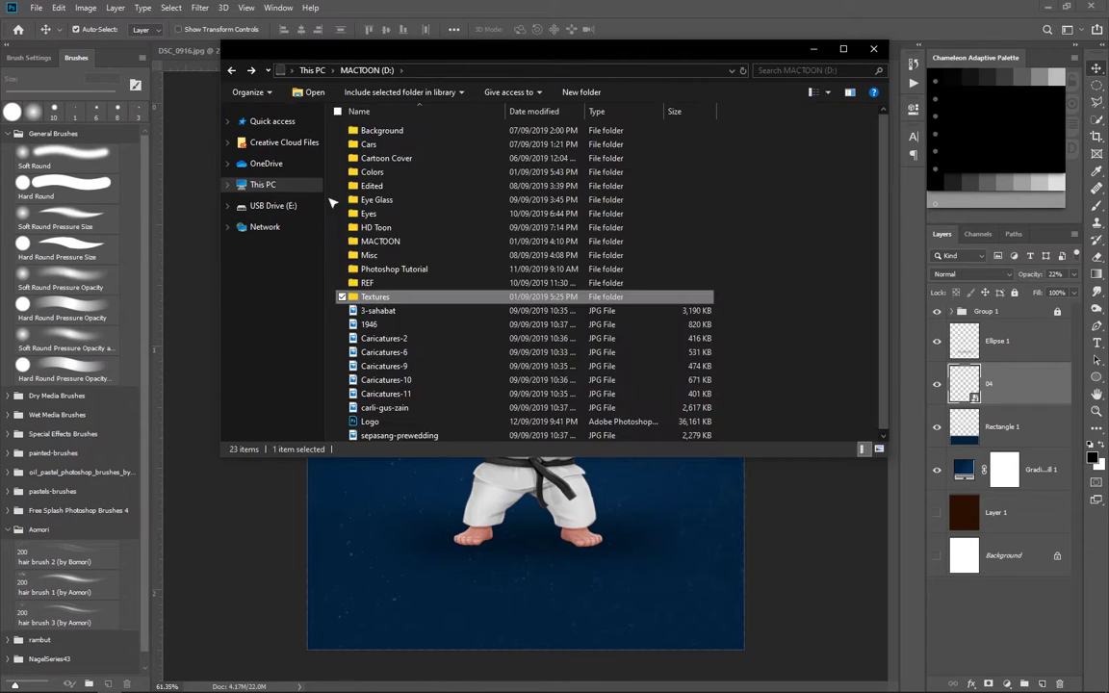
{"action": "double_click", "coordinate": [369, 255]}
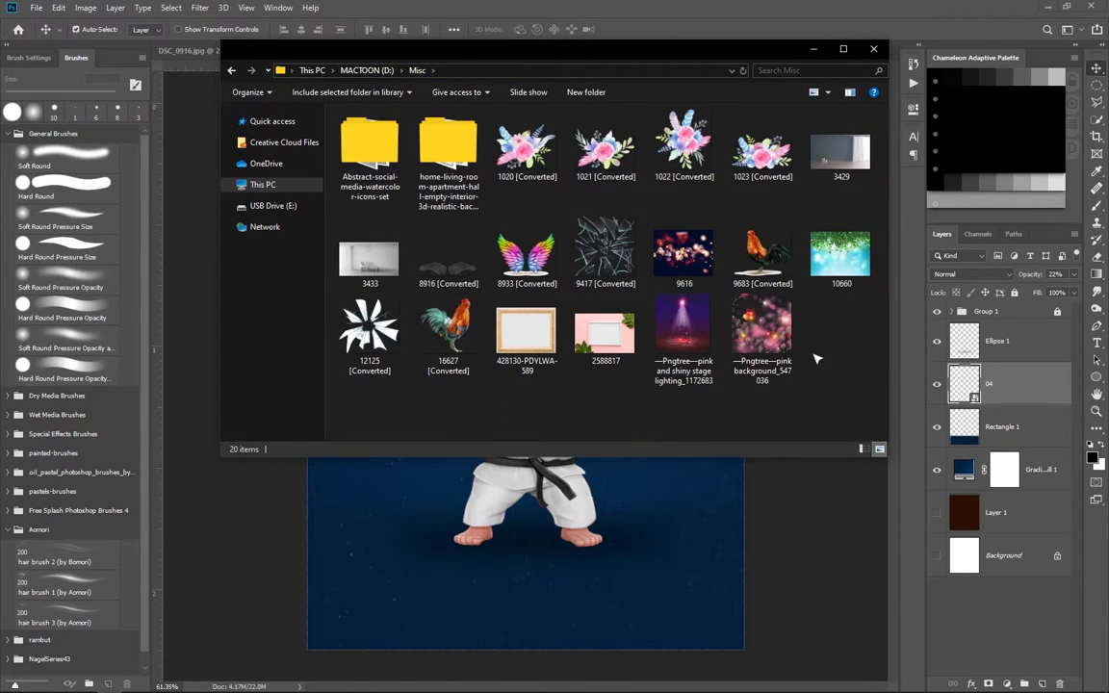
{"action": "left_click_drag", "start_coordinate": [815, 311], "coordinate": [526, 361]}
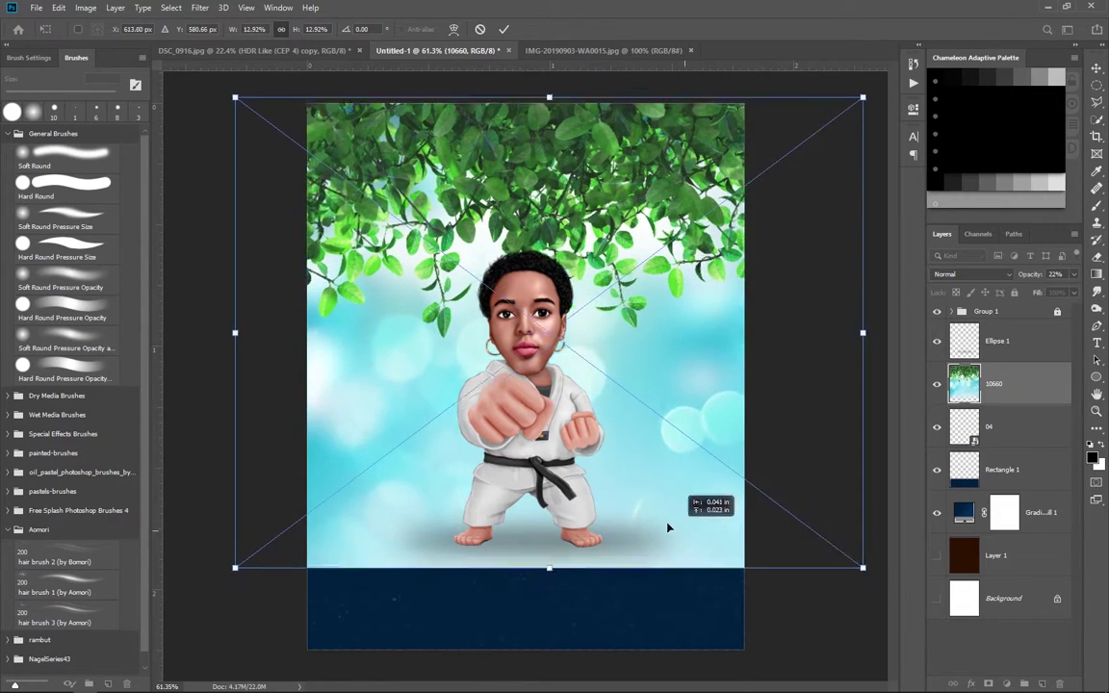
{"action": "mouse_move", "coordinate": [681, 540]}
{"action": "left_mouse_down"}
{"action": "mouse_move", "coordinate": [821, 577]}
{"action": "mouse_move", "coordinate": [671, 479]}
{"action": "left_mouse_up"}
{"action": "left_click", "coordinate": [503, 29]}
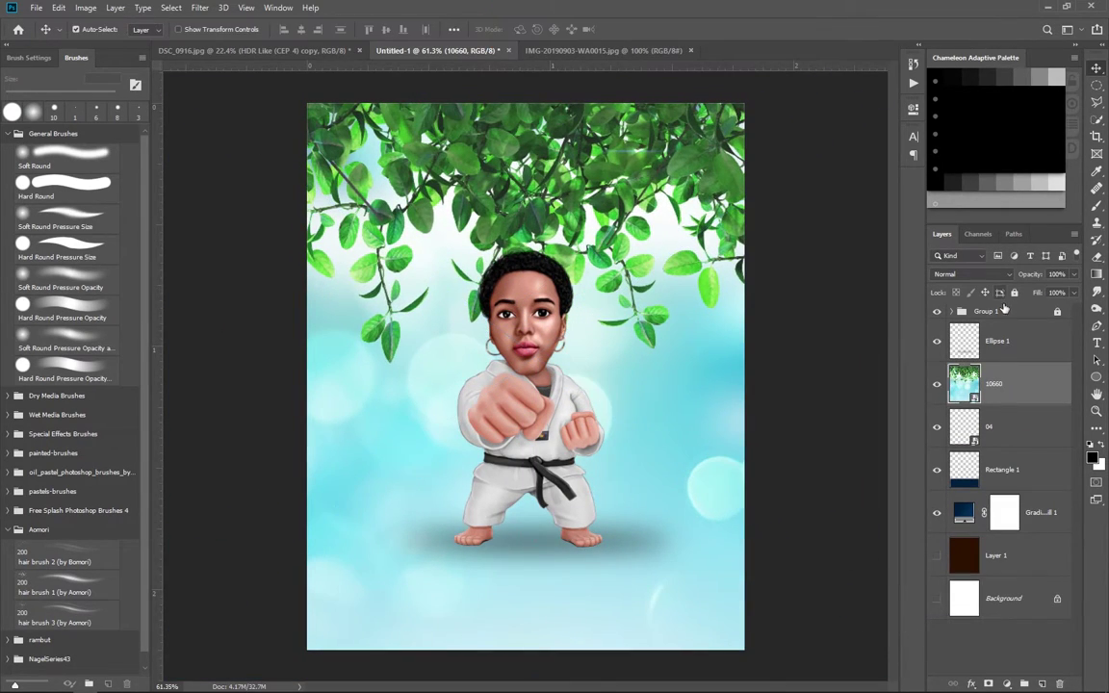
Move image 10660 below dust texture 04 and set it to Exclusion at 61% opacity.
{"action": "left_click_drag", "start_coordinate": [1001, 383], "coordinate": [1011, 462]}
{"action": "left_click", "coordinate": [972, 274]}
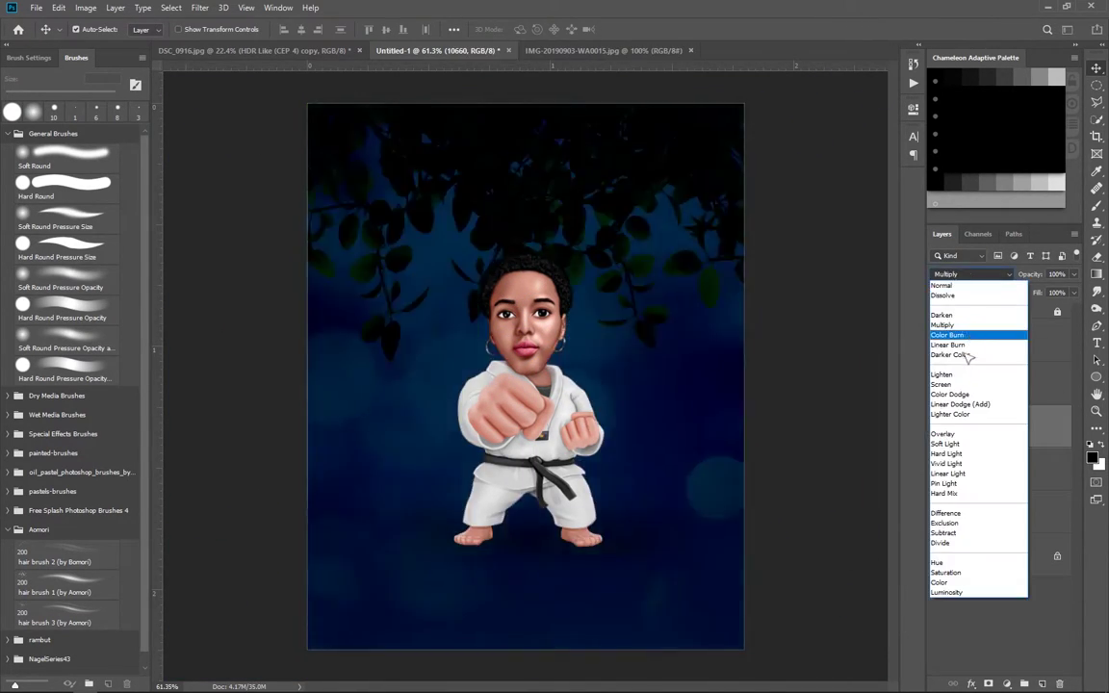
{"action": "left_click", "coordinate": [945, 523]}
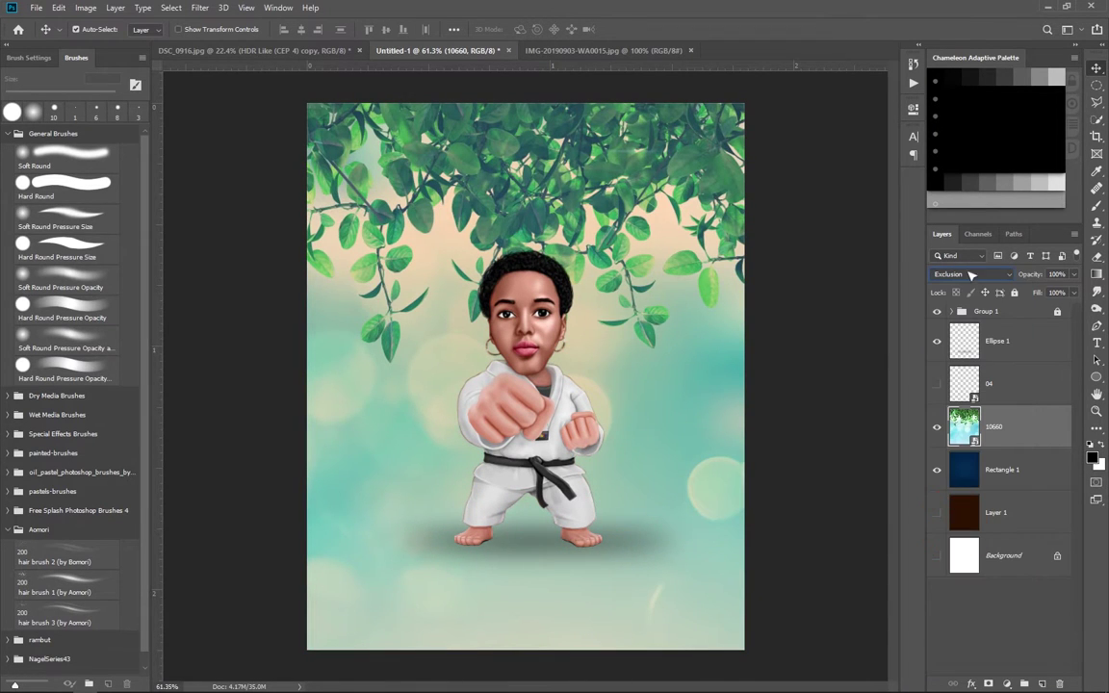
{"action": "left_click_drag", "start_coordinate": [1039, 276], "coordinate": [1011, 279]}
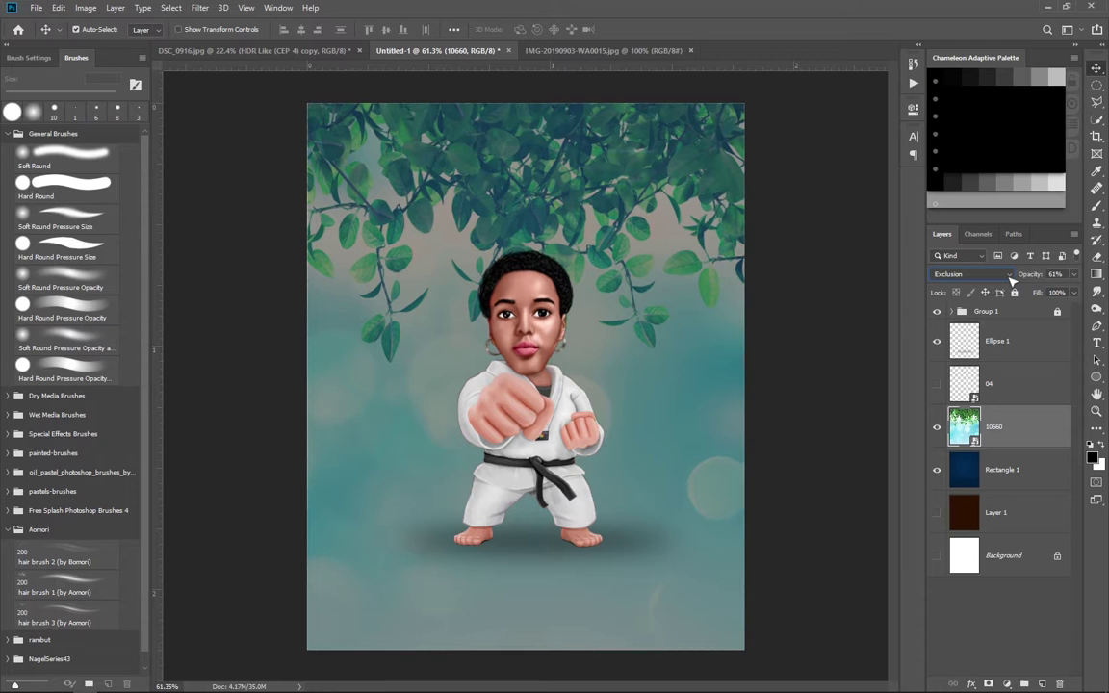
{"action": "key", "text": "alt+Tab"}
Discard the purple car and place the Blue_grit truck from Cars, scaled behind her.
{"action": "left_click", "coordinate": [366, 70]}
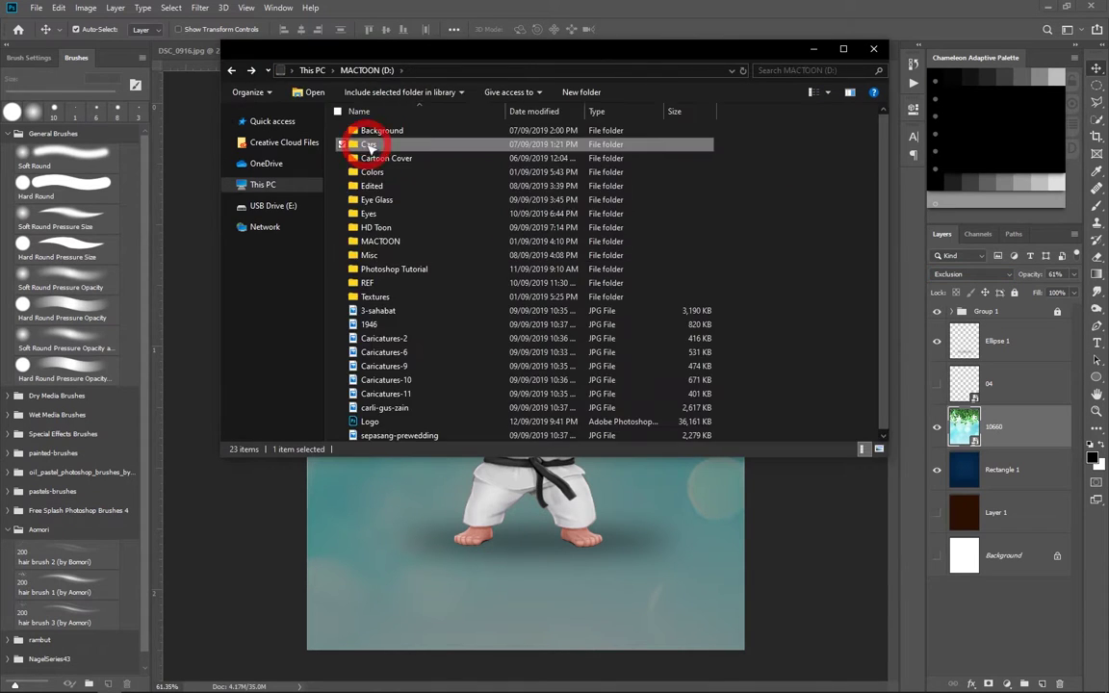
{"action": "double_click", "coordinate": [359, 154]}
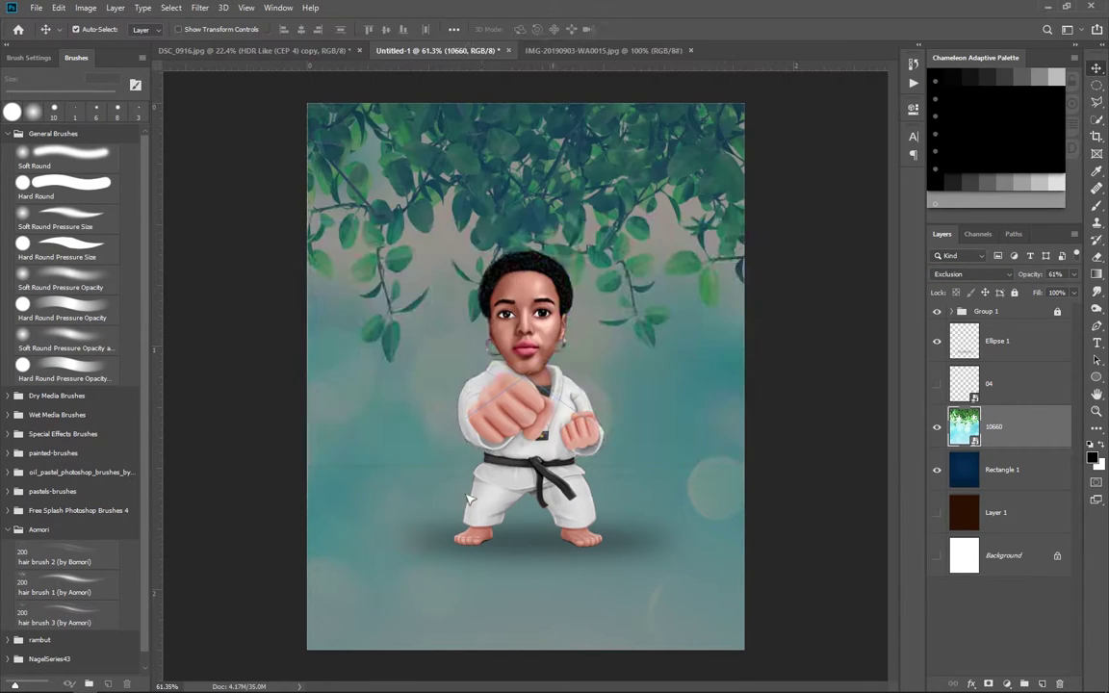
{"action": "left_click_drag", "start_coordinate": [683, 149], "coordinate": [520, 404]}
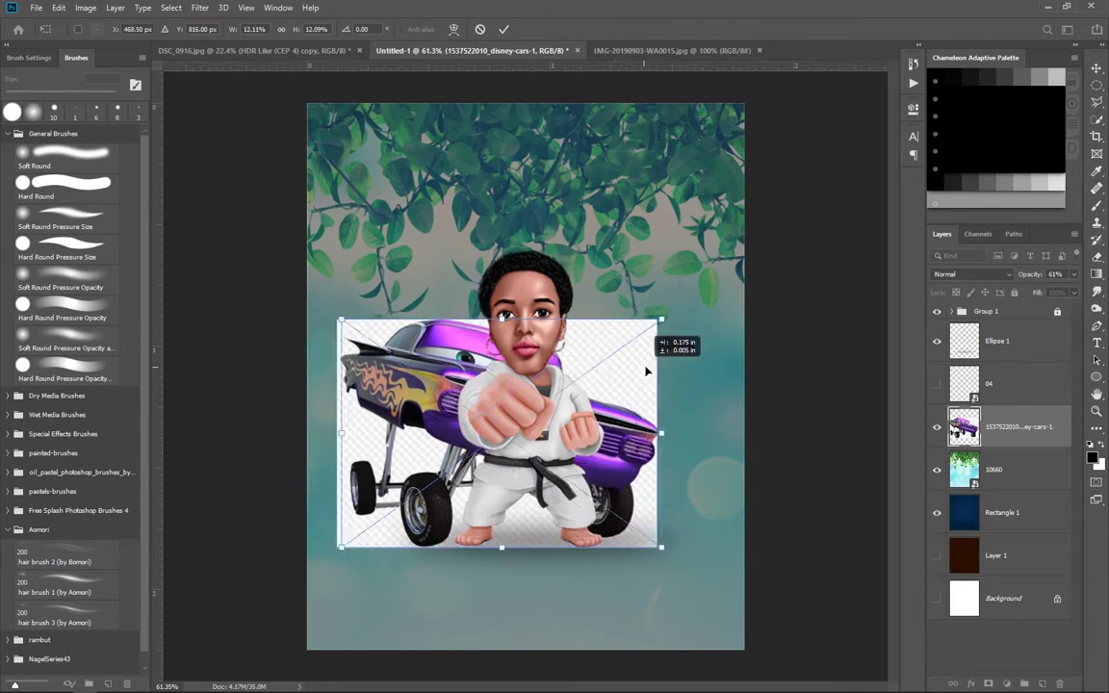
{"action": "key", "text": "Escape"}
{"action": "key", "text": "alt+Tab"}
{"action": "mouse_move", "coordinate": [693, 140]}
{"action": "left_mouse_down"}
{"action": "mouse_move", "coordinate": [428, 517]}
{"action": "mouse_move", "coordinate": [592, 347]}
{"action": "left_mouse_up"}
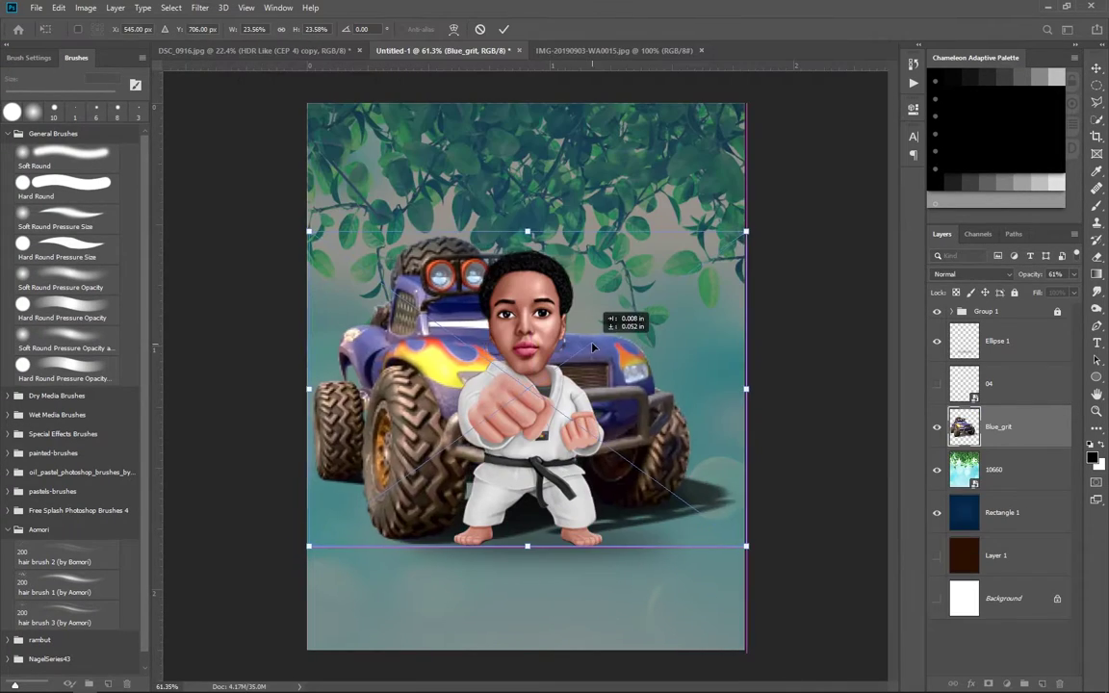
{"action": "left_click_drag", "start_coordinate": [747, 231], "coordinate": [717, 255]}
{"action": "key", "text": "Return"}
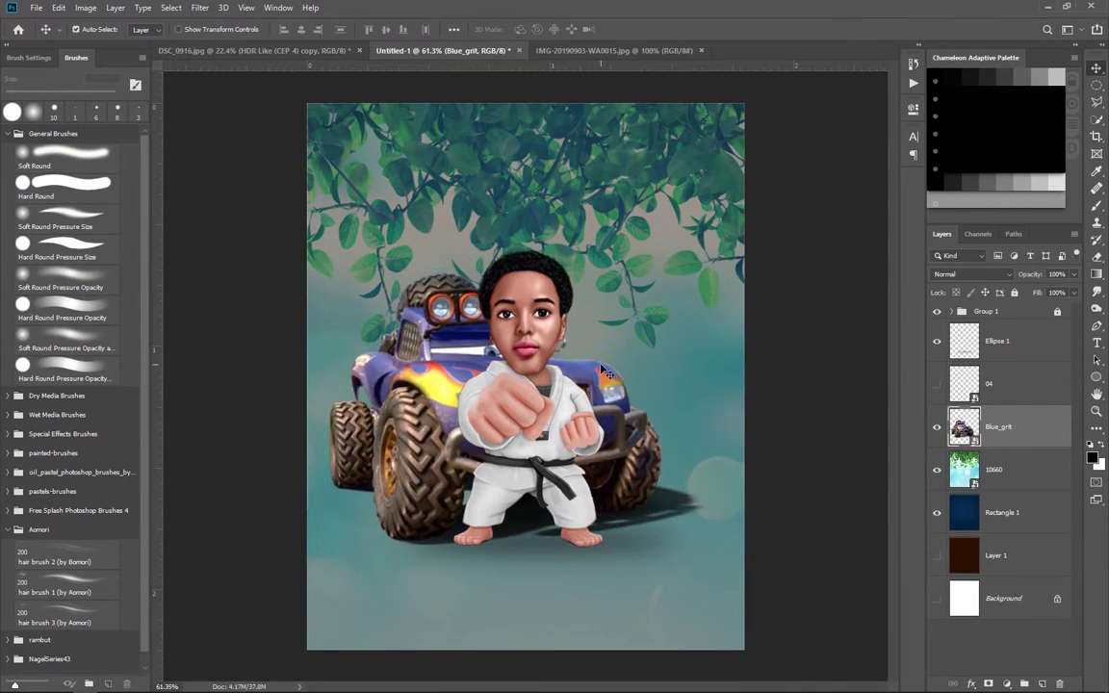
Add an adjustment layer with the curve bent upward to brighten the image.
{"action": "left_click", "coordinate": [1006, 684]}
{"action": "left_click", "coordinate": [1030, 541]}
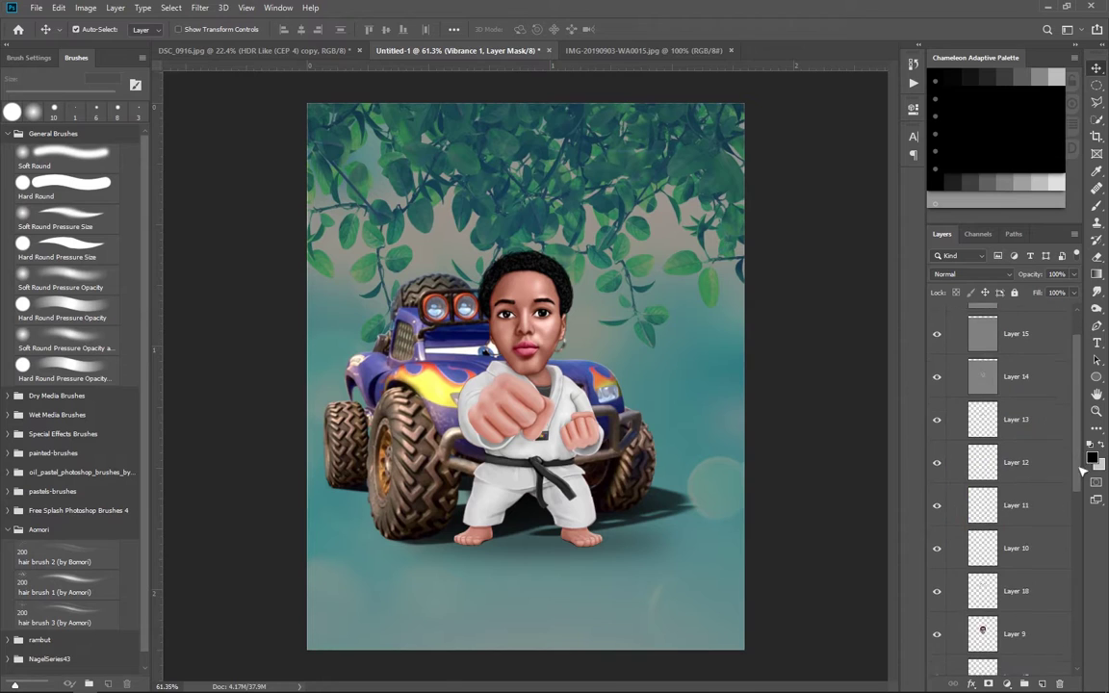
{"action": "left_click_drag", "start_coordinate": [820, 237], "coordinate": [829, 223]}
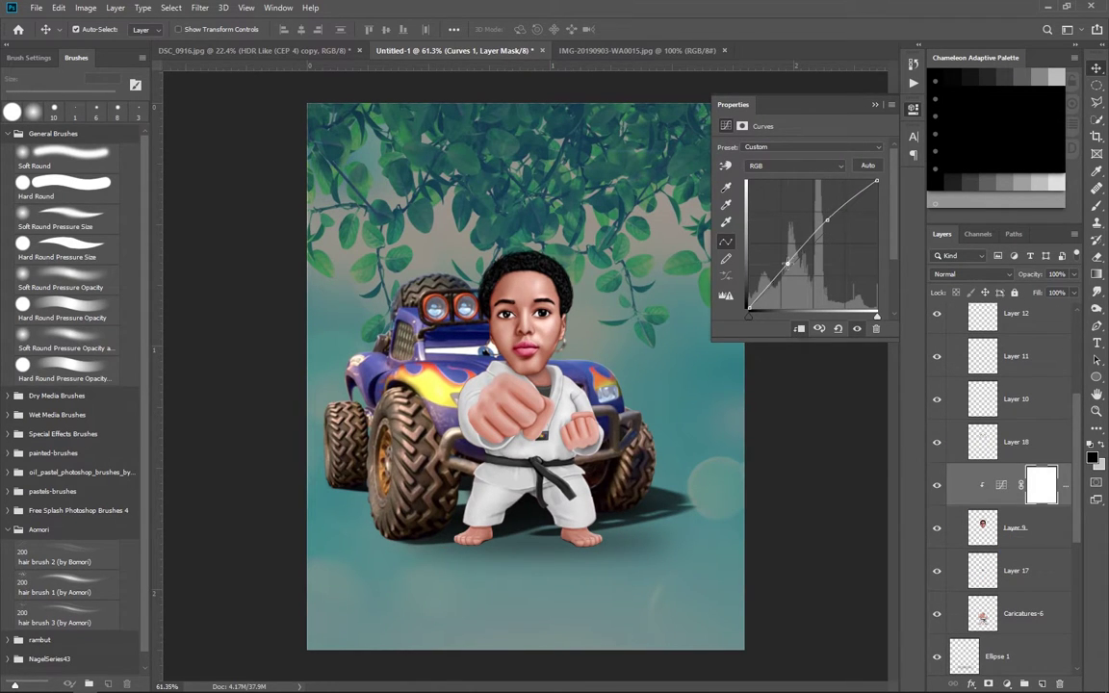
{"action": "left_click_drag", "start_coordinate": [827, 221], "coordinate": [828, 218]}
{"action": "left_click", "coordinate": [816, 141]}
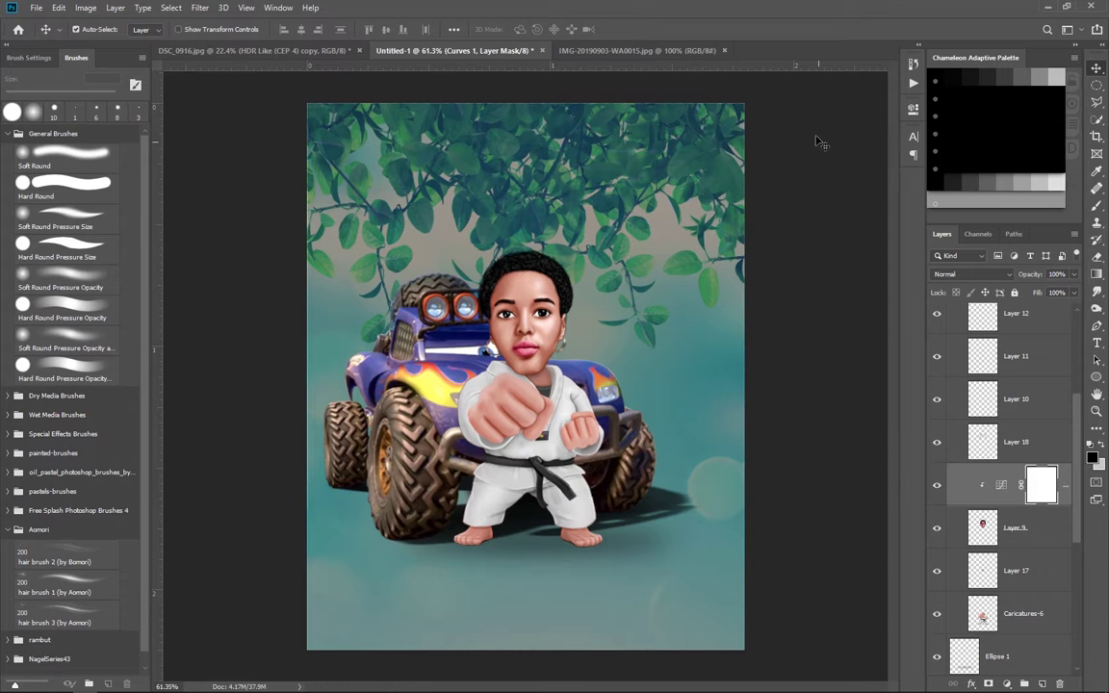
Compare with the 10660 background hidden, then delete the Blue_grit truck layer.
{"action": "left_click", "coordinate": [951, 311]}
{"action": "left_click", "coordinate": [936, 512]}
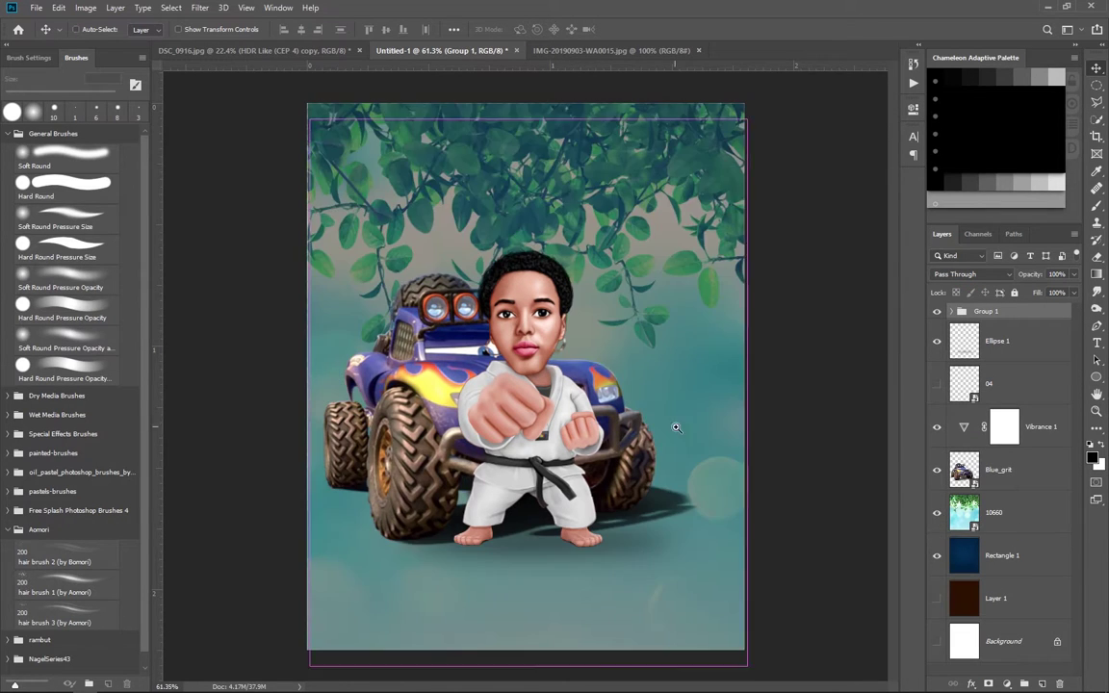
{"action": "key", "text": "ctrl+plus"}
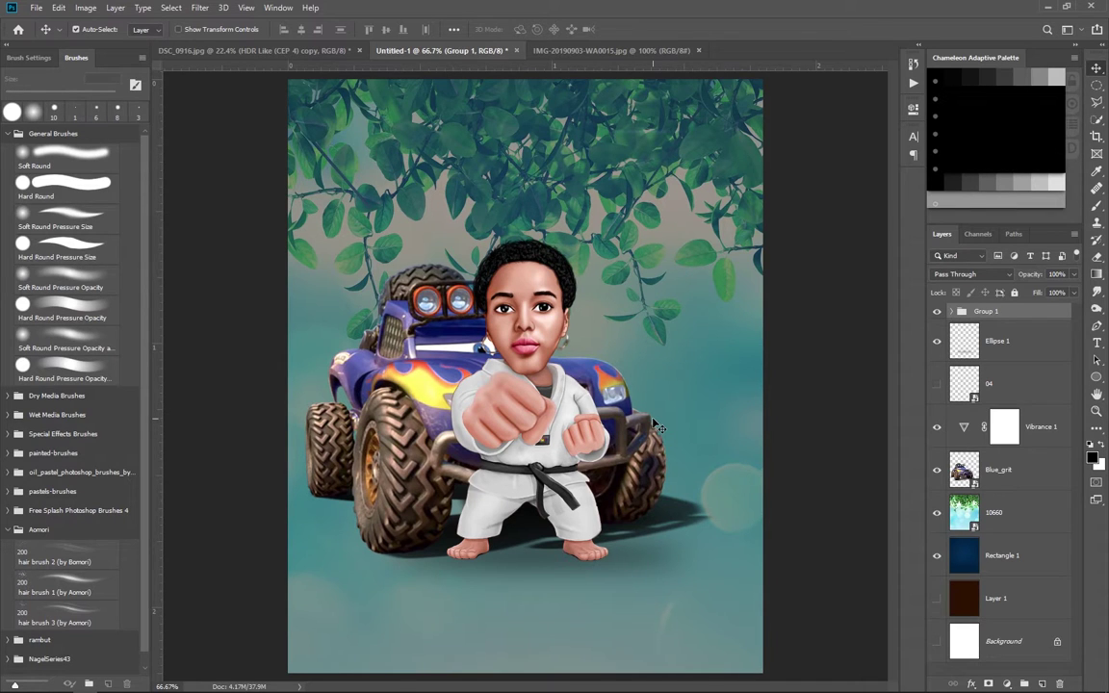
{"action": "key", "text": "Delete"}
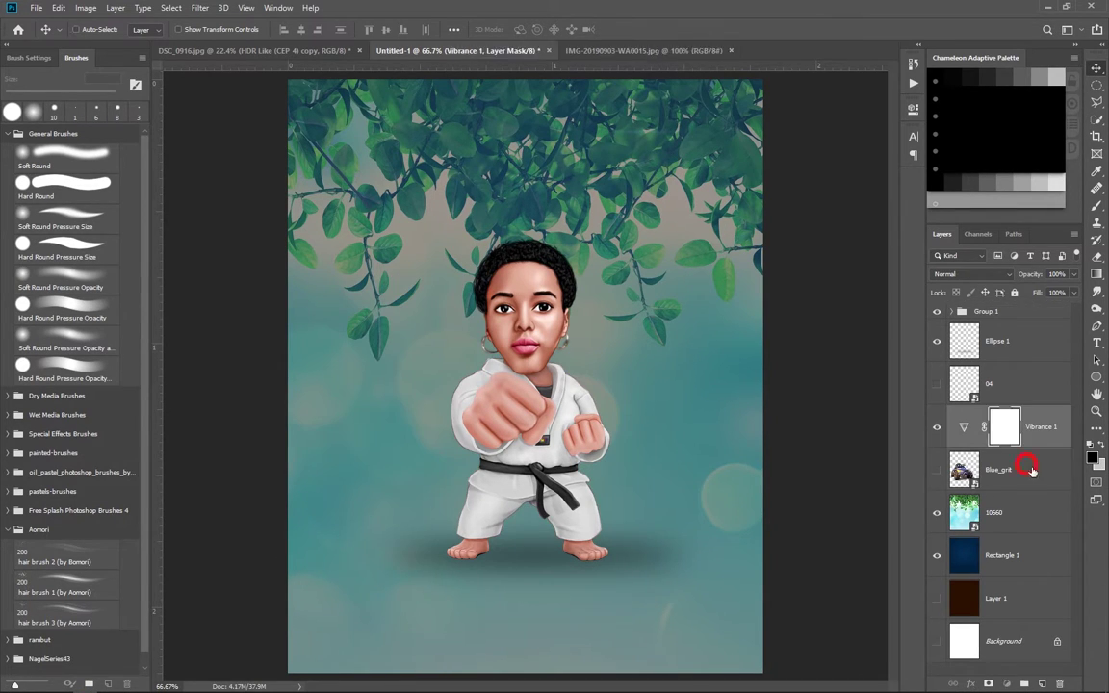
{"action": "left_click", "coordinate": [982, 311]}
{"action": "key", "text": "ctrl+o"}
Place the shattered-glass image 9417 over the picture in Screen blend mode.
{"action": "double_click", "coordinate": [372, 250]}
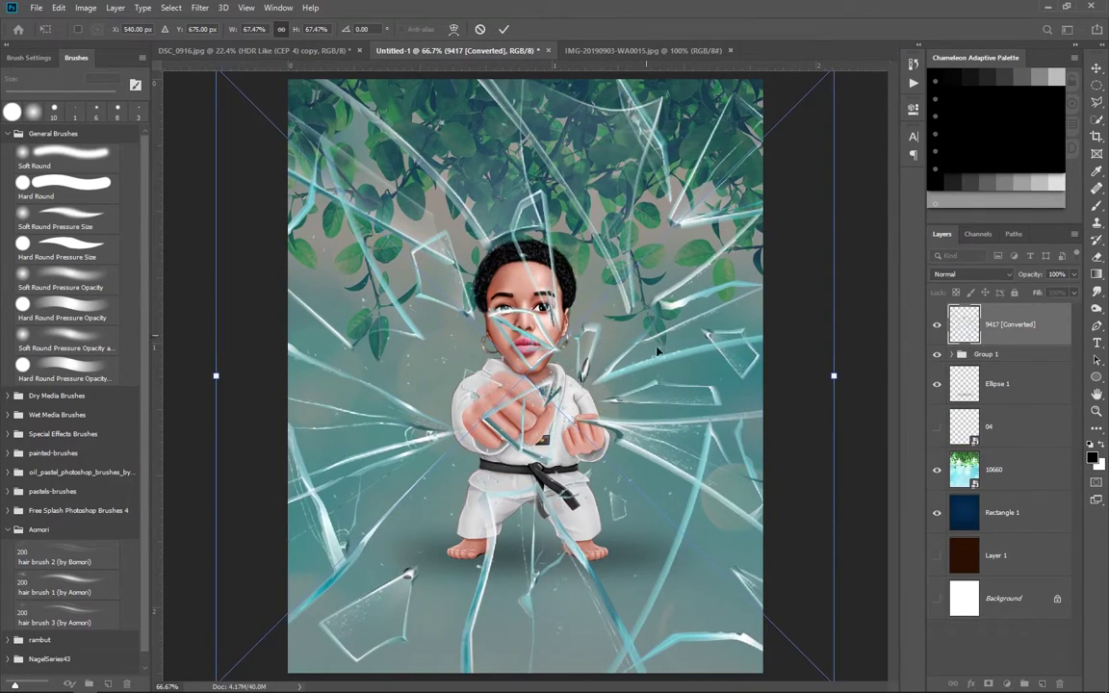
{"action": "left_click", "coordinate": [504, 28]}
{"action": "left_click", "coordinate": [973, 274]}
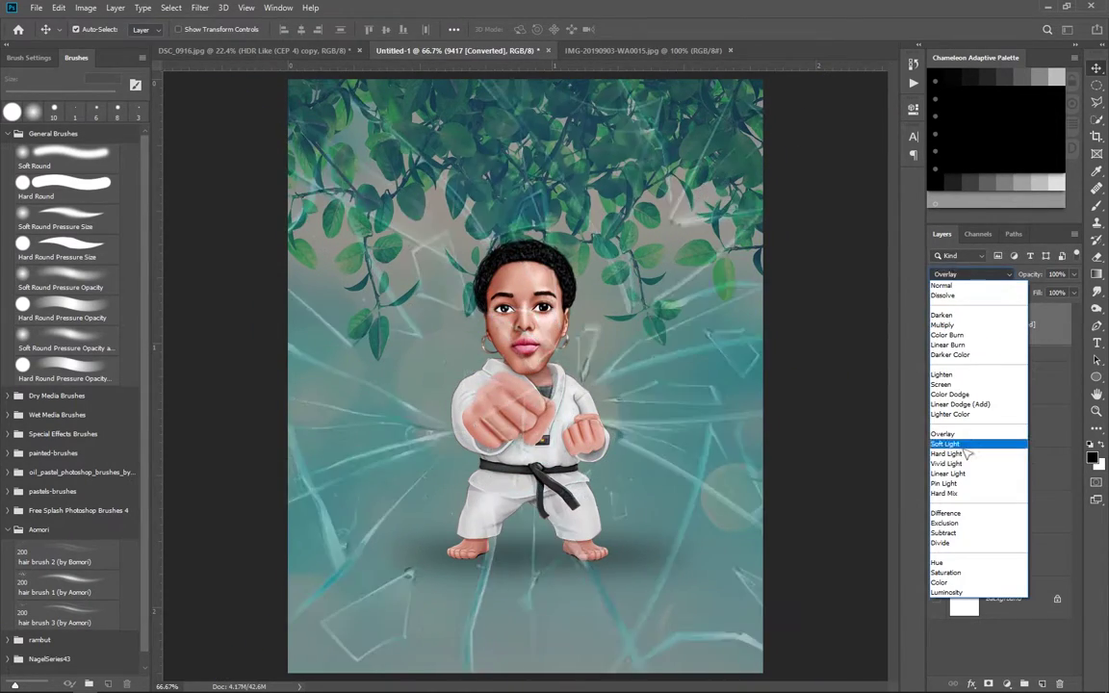
{"action": "left_click", "coordinate": [941, 384]}
Add a layer mask and paint the glass out over her face with a small Soft Round brush.
{"action": "left_click", "coordinate": [988, 684]}
{"action": "key", "text": "b"}
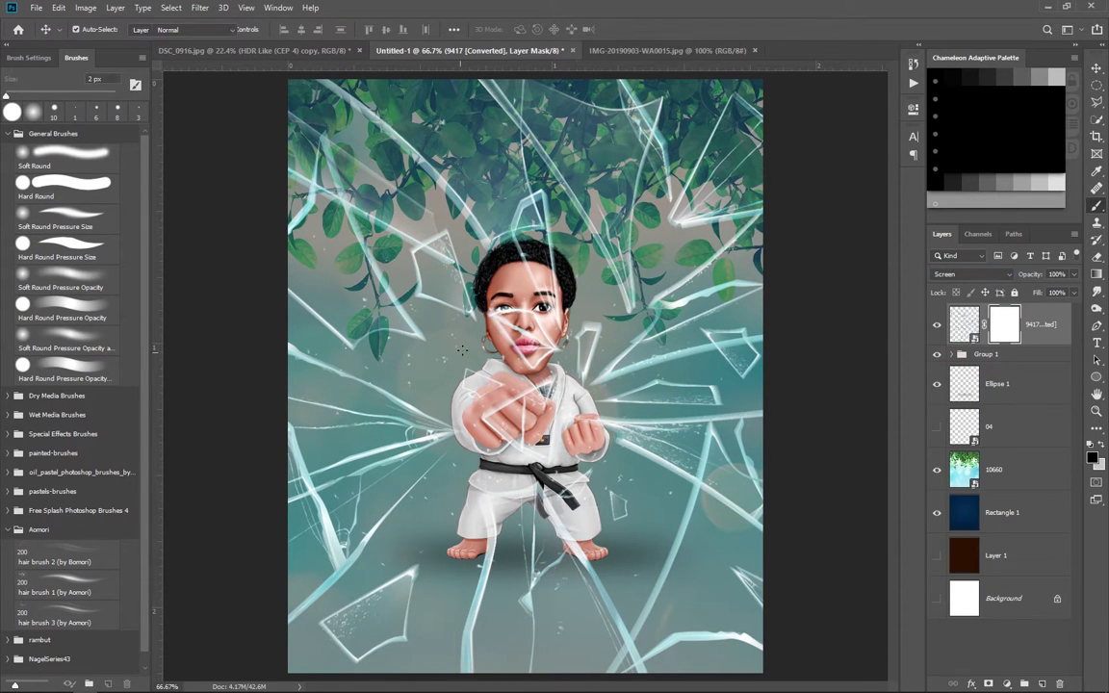
{"action": "left_click", "coordinate": [96, 157]}
{"action": "key", "text": "bracketleft"}
{"action": "left_click_drag", "start_coordinate": [510, 288], "coordinate": [529, 279]}
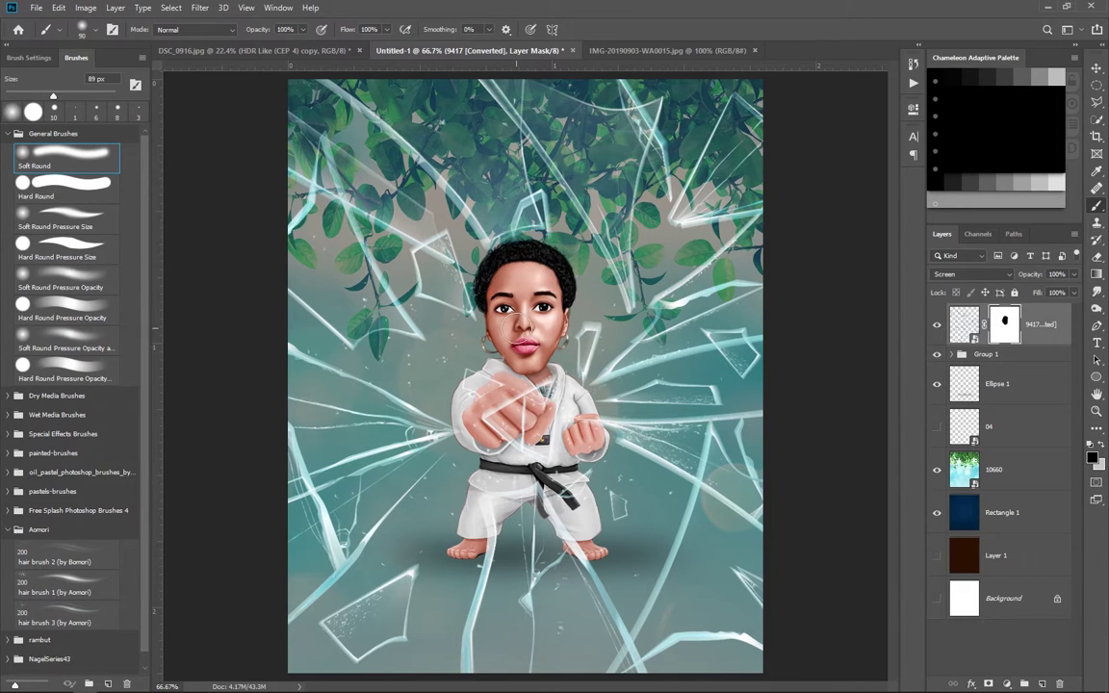
Duplicate the Ellipse 1 shadow layer inside Group 1.
{"action": "left_click", "coordinate": [951, 355]}
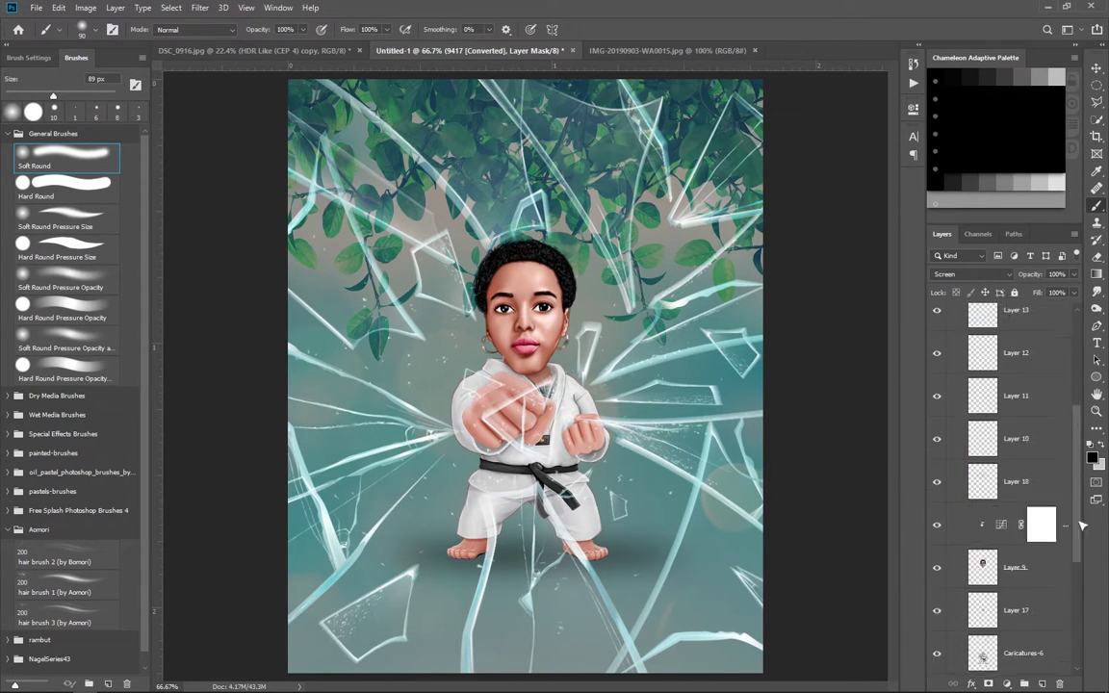
{"action": "left_click", "coordinate": [965, 491]}
{"action": "scroll", "coordinate": [997, 367], "scroll_direction": "up", "scroll_amount": 1}
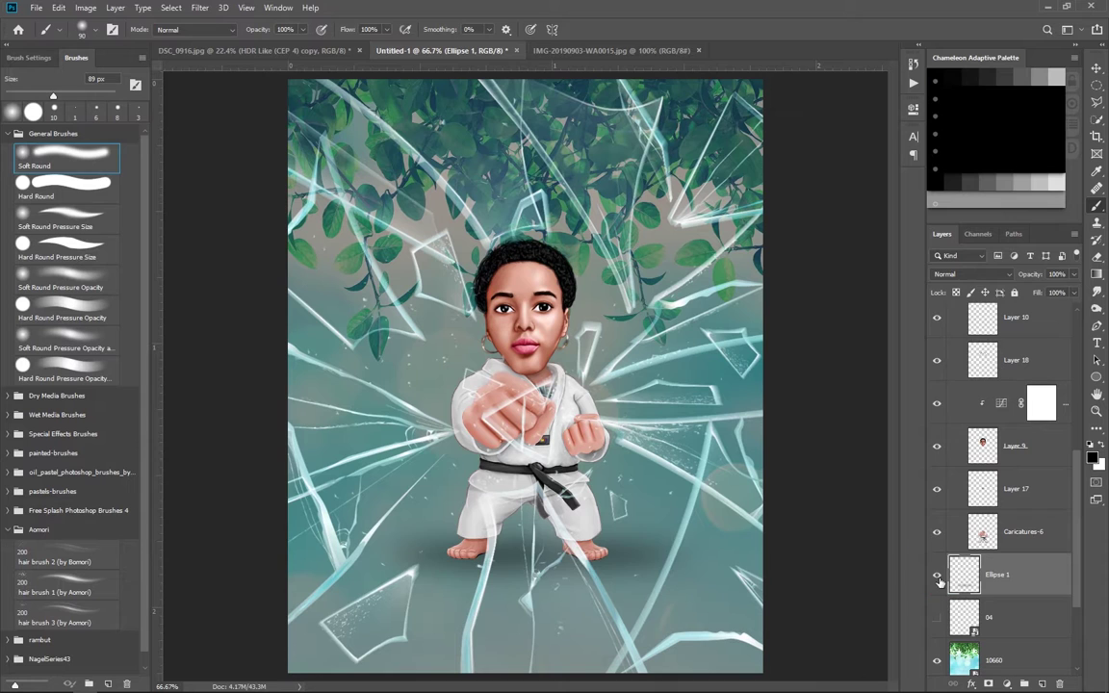
{"action": "key", "text": "ctrl+j"}
Shade softly around the toes with a smaller, lower-opacity brush, then fit the picture on screen.
{"action": "scroll", "coordinate": [481, 524], "scroll_direction": "up", "scroll_amount": 3}
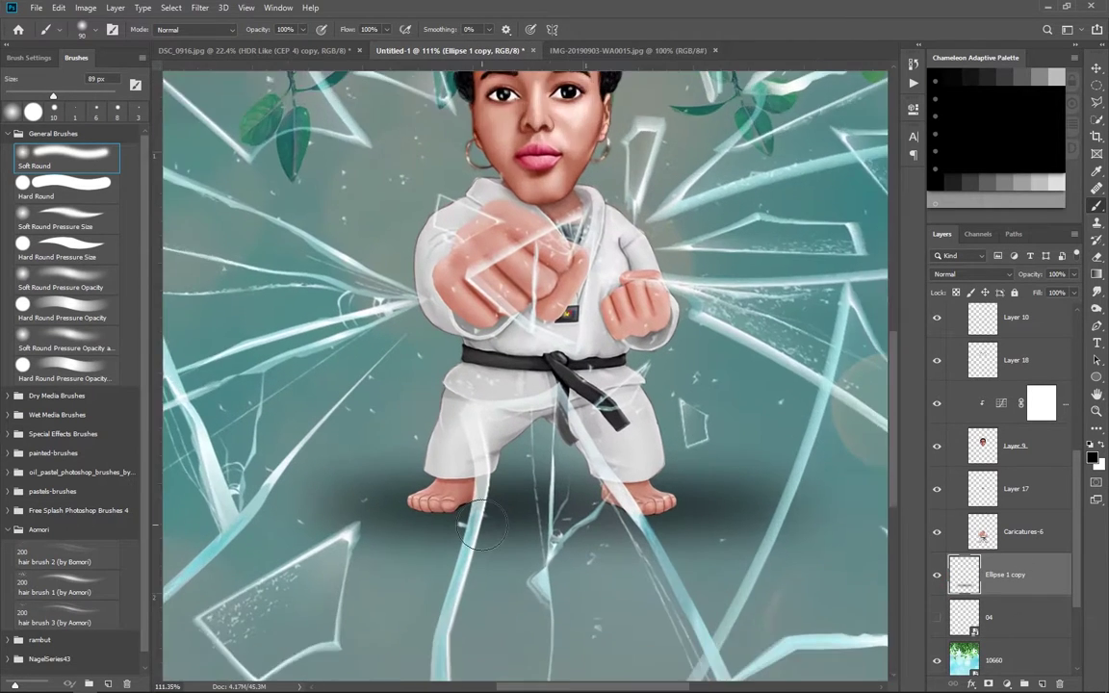
{"action": "scroll", "coordinate": [463, 488], "scroll_direction": "up", "scroll_amount": 2}
{"action": "key", "text": "shift+6"}
{"action": "key", "text": "shift+5"}
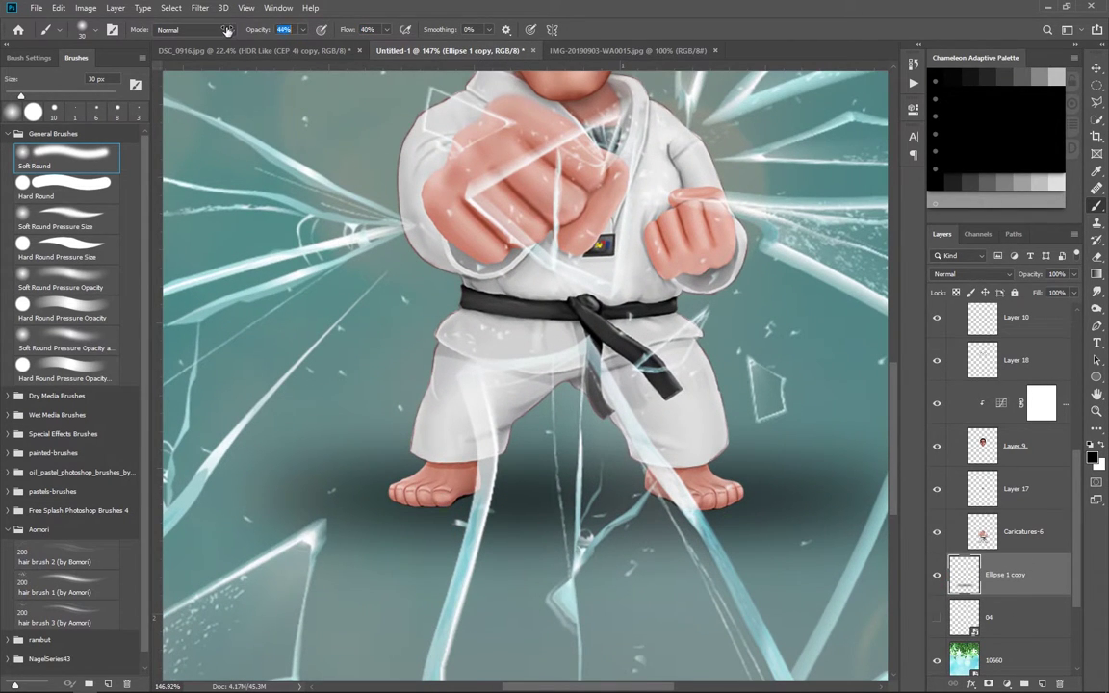
{"action": "scroll", "coordinate": [420, 507], "scroll_direction": "up", "scroll_amount": 1}
{"action": "scroll", "coordinate": [421, 508], "scroll_direction": "up", "scroll_amount": 1}
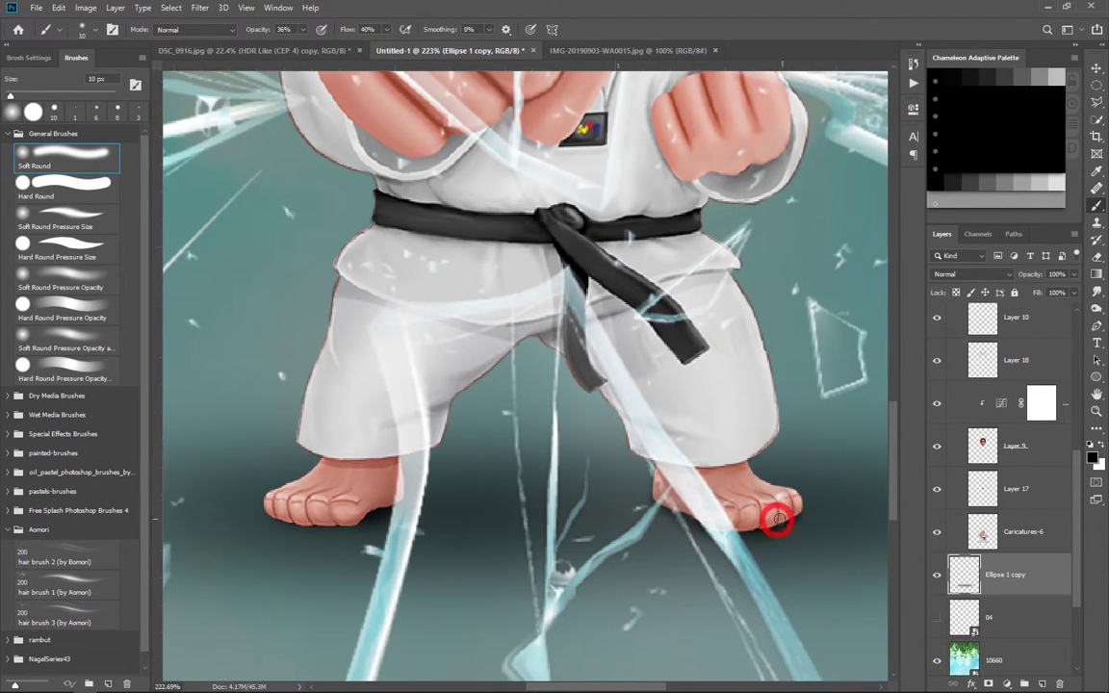
{"action": "key", "text": "ctrl+0"}
{"action": "scroll", "coordinate": [1011, 462], "scroll_direction": "up", "scroll_amount": 3}
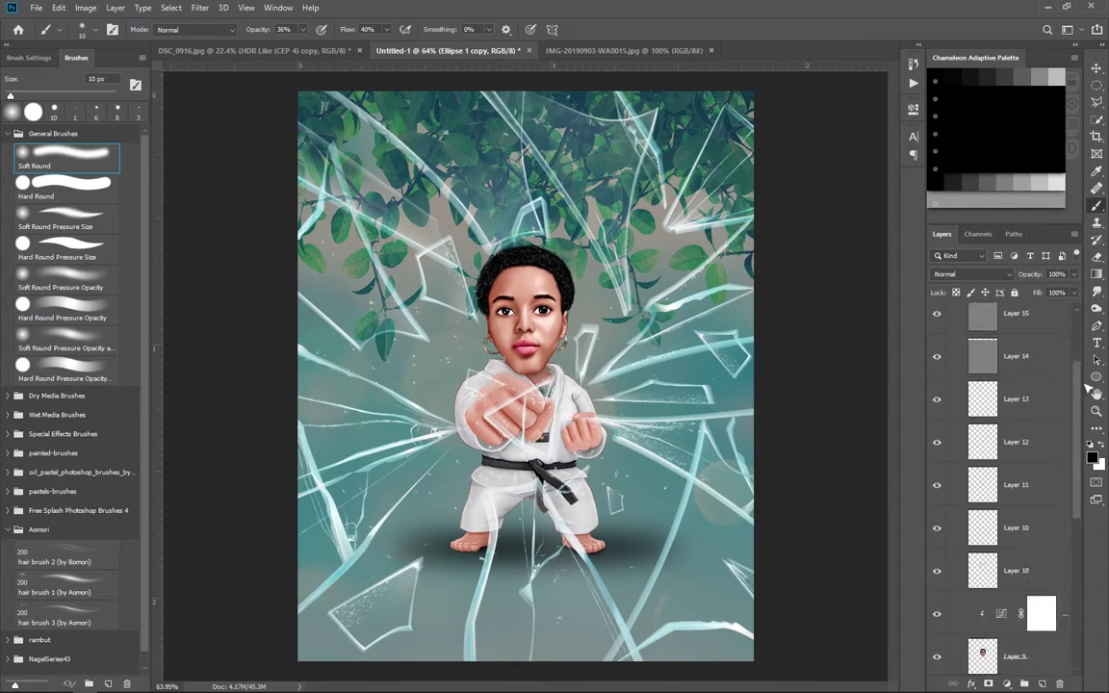
Create a 'Mactoon' signature text layer coloured white.
{"action": "key", "text": "ctrl+v"}
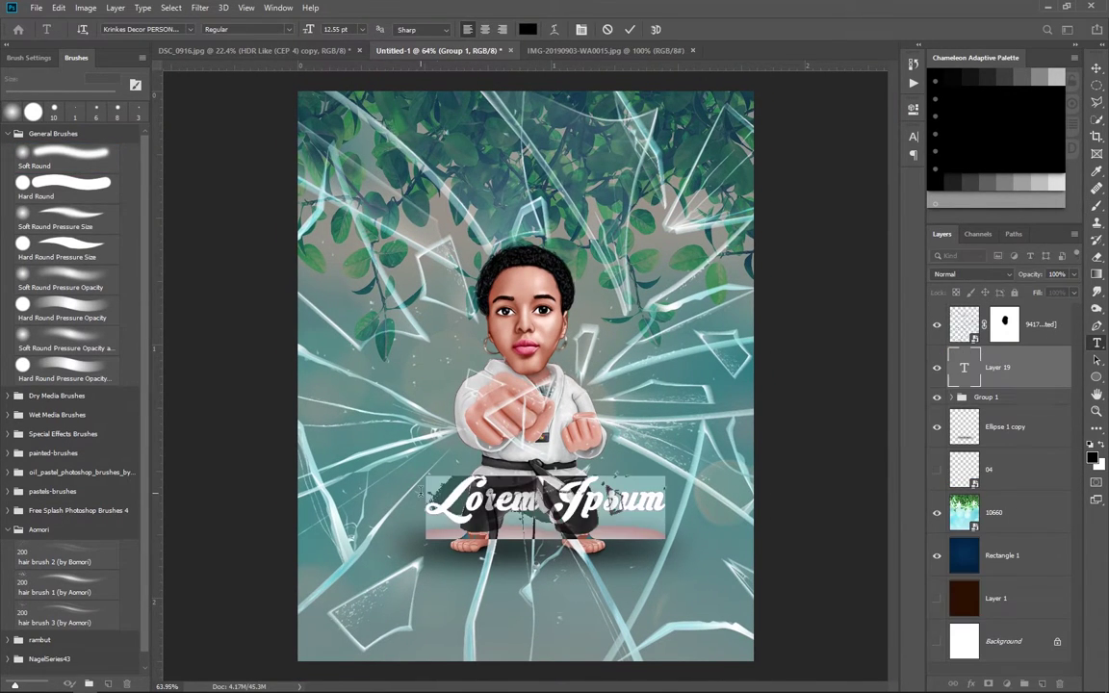
{"action": "type", "text": "Mactoon"}
{"action": "left_click", "coordinate": [527, 29]}
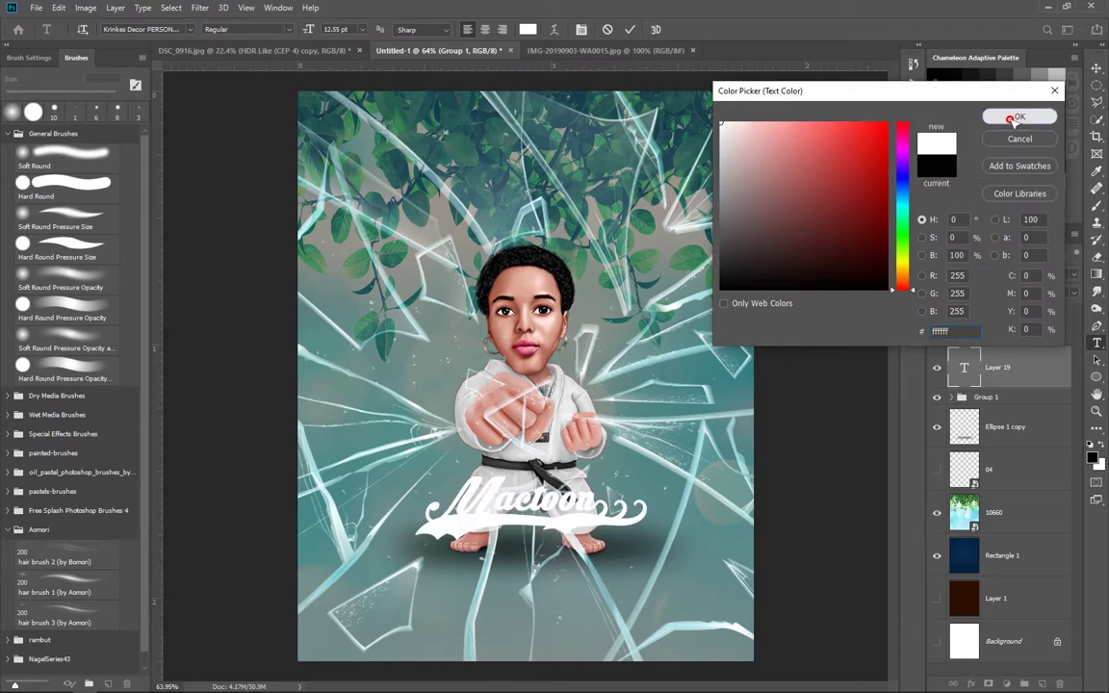
{"action": "left_click", "coordinate": [1011, 119]}
Scale the signature to about 31% and position it at the lower right beside her feet.
{"action": "key", "text": "ctrl+t"}
{"action": "left_click_drag", "start_coordinate": [529, 457], "coordinate": [576, 525]}
{"action": "mouse_move", "coordinate": [679, 496]}
{"action": "left_mouse_down"}
{"action": "mouse_move", "coordinate": [590, 597]}
{"action": "mouse_move", "coordinate": [704, 572]}
{"action": "left_mouse_up"}
{"action": "key", "text": "Return"}
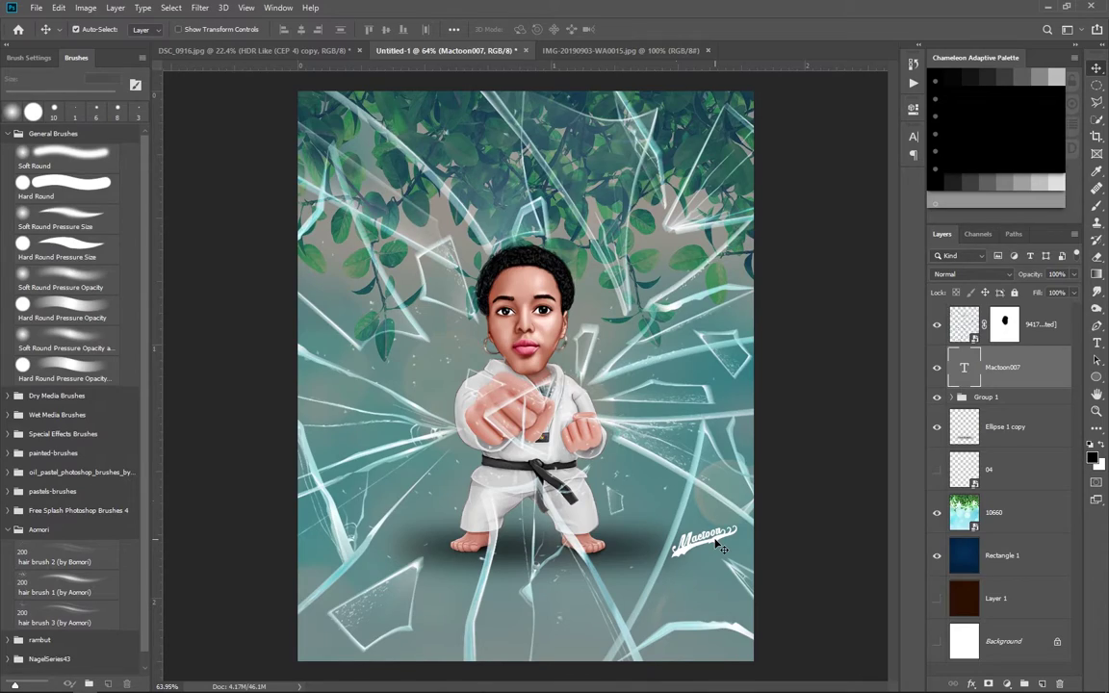
{"action": "left_click_drag", "start_coordinate": [677, 548], "coordinate": [704, 529]}
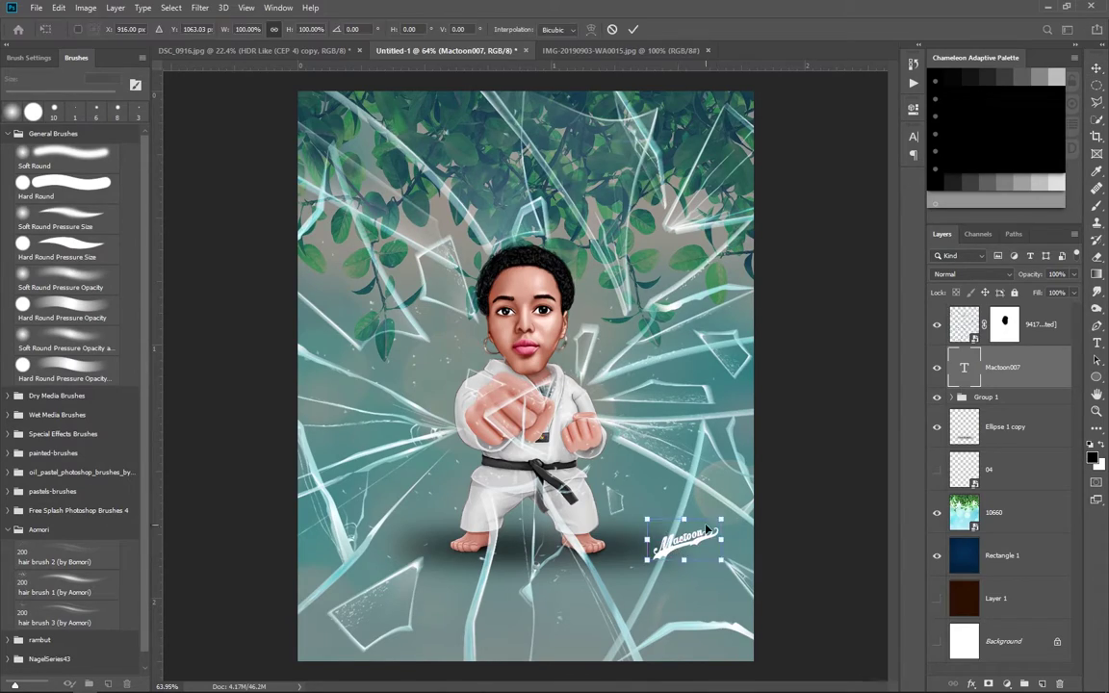